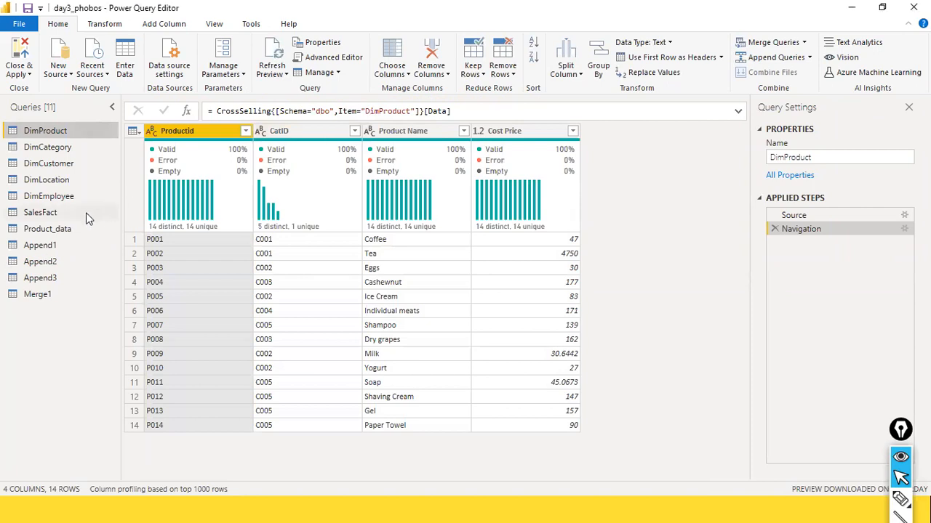
# - Open the SalesFact query, refresh its outdated preview and bring its last columns into view
pyautogui.click(49, 215)
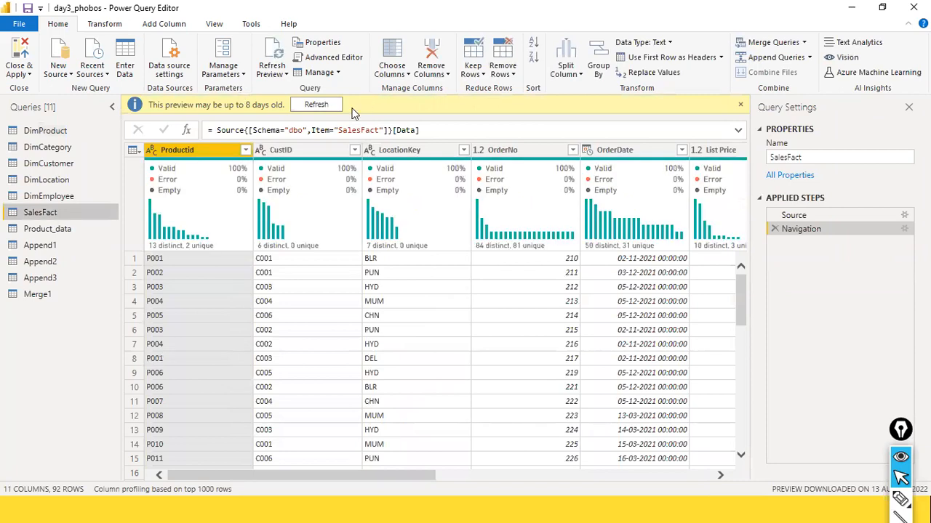
pyautogui.click(327, 108)
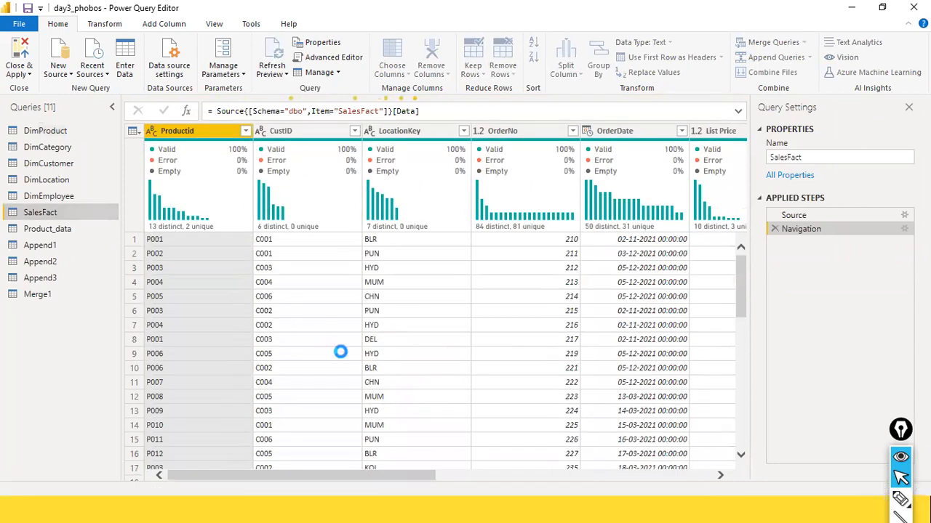
pyautogui.moveTo(386, 480); pyautogui.dragTo(757, 462)
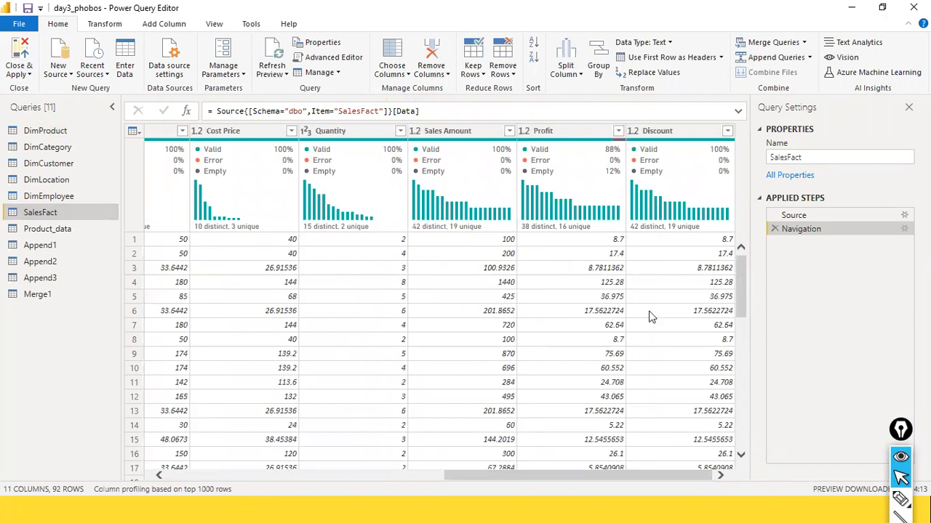
pyautogui.moveTo(210, 145)
pyautogui.hotkey('ctrl', 'shift', '9')
pyautogui.moveTo(94, 3)
pyautogui.mouseDown()
pyautogui.moveTo(126, 5)
pyautogui.moveTo(189, 42)
pyautogui.mouseUp()
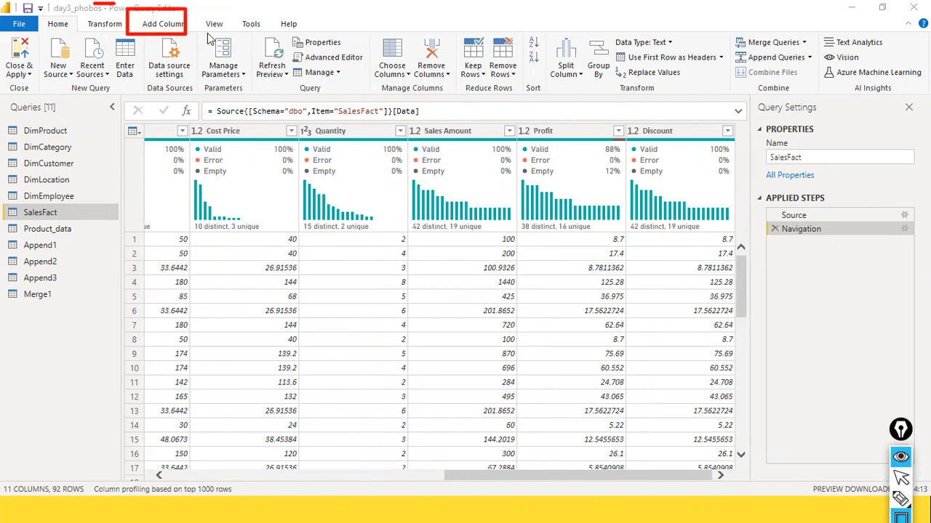
pyautogui.hotkey('ctrl', 'shift', '1')
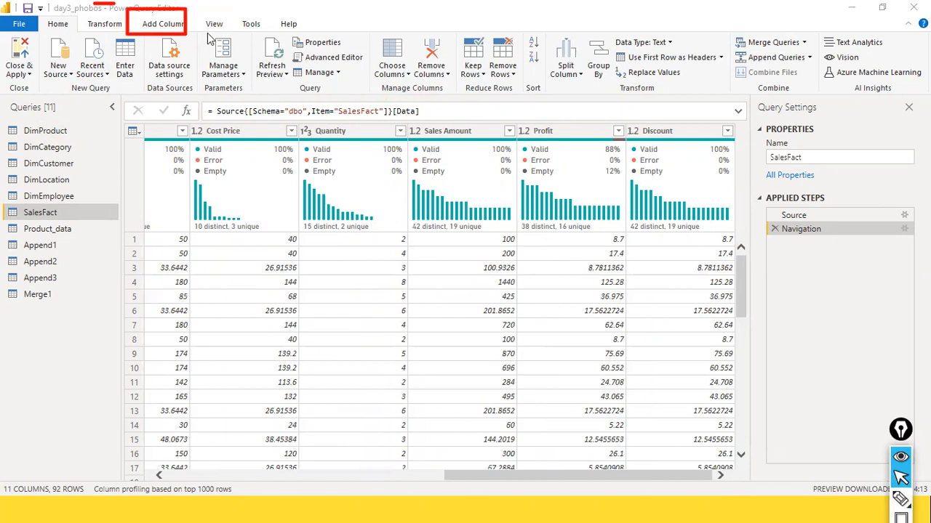
# - Start a custom column in SalesFact with [Cost Price] as the first term of its formula
pyautogui.click(166, 26)
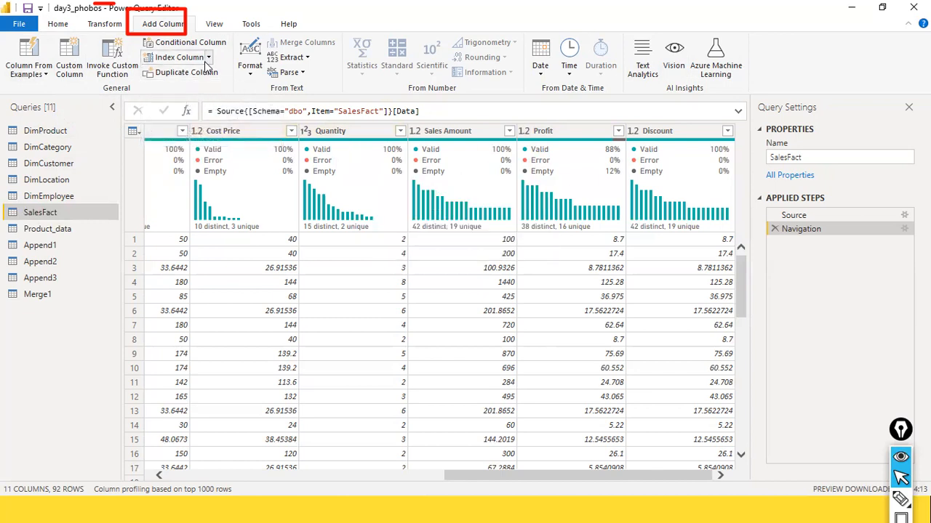
pyautogui.click(78, 71)
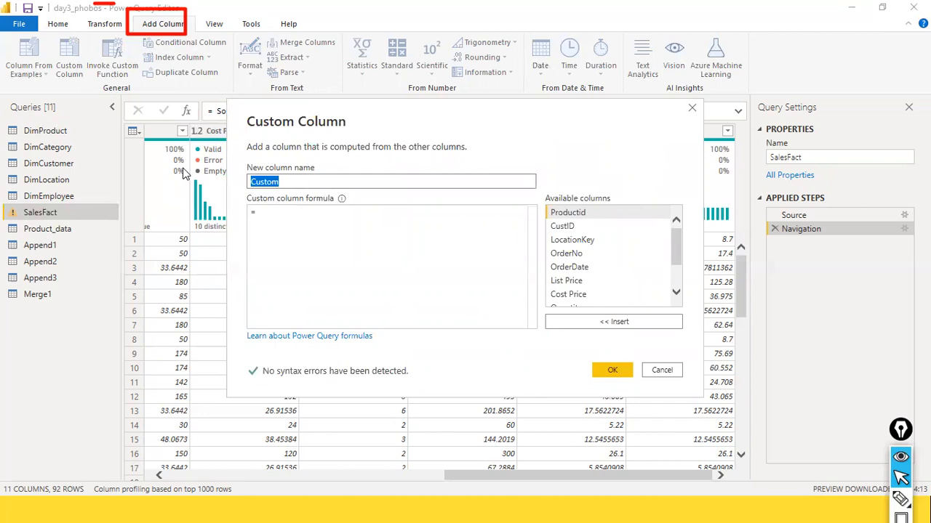
pyautogui.click(413, 217)
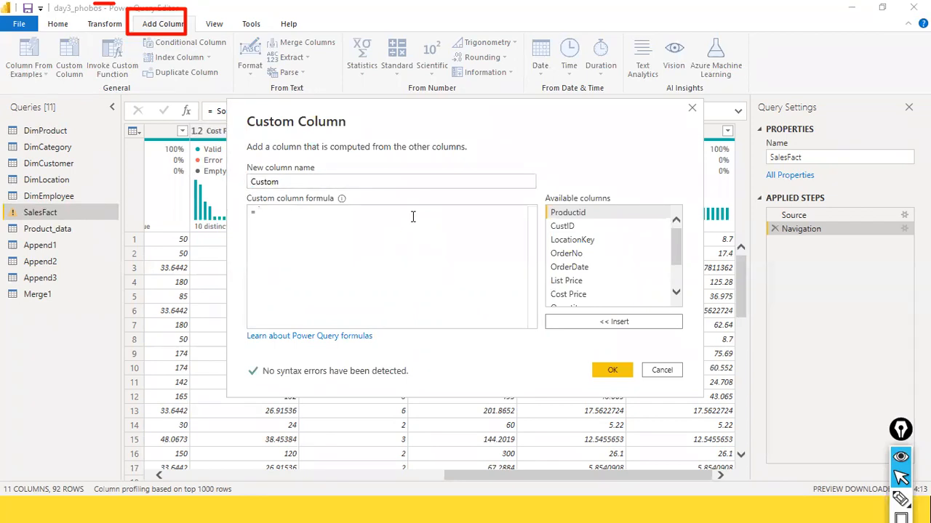
pyautogui.write('cost')
pyautogui.doubleClick(568, 293)
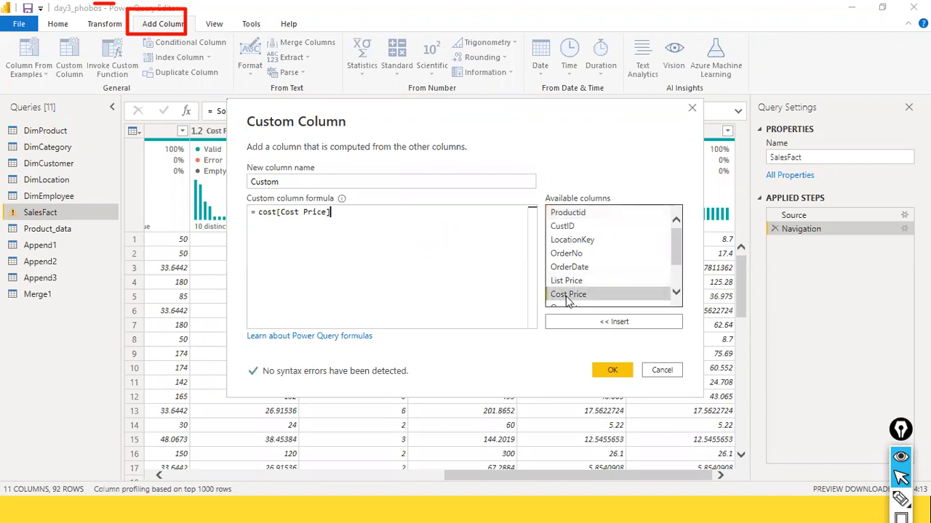
pyautogui.click(277, 212)
pyautogui.press('BackSpace')
pyautogui.press('BackSpace')
pyautogui.press('BackSpace')
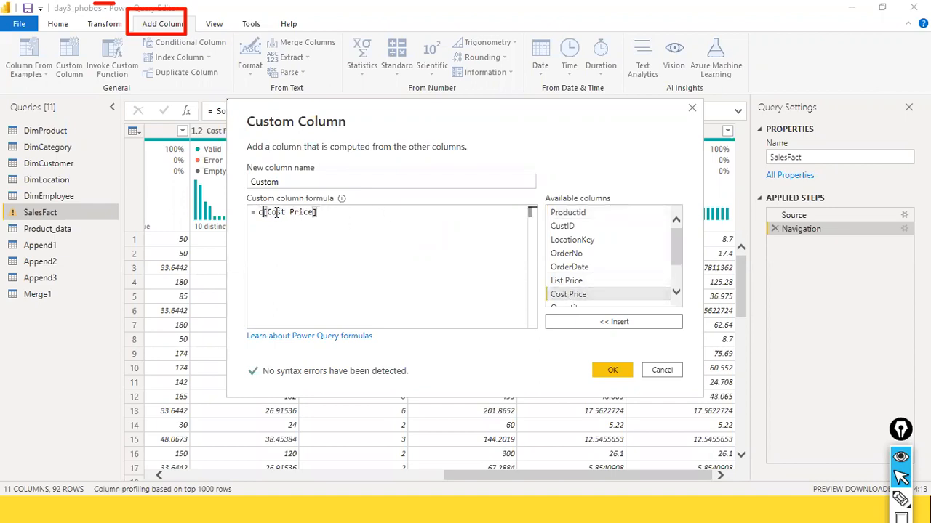
pyautogui.press('BackSpace')
# - Multiply [Cost Price] by [Quantity] in the custom column formula
pyautogui.press('End')
pyautogui.write('8')
pyautogui.press('BackSpace')
pyautogui.write('*')
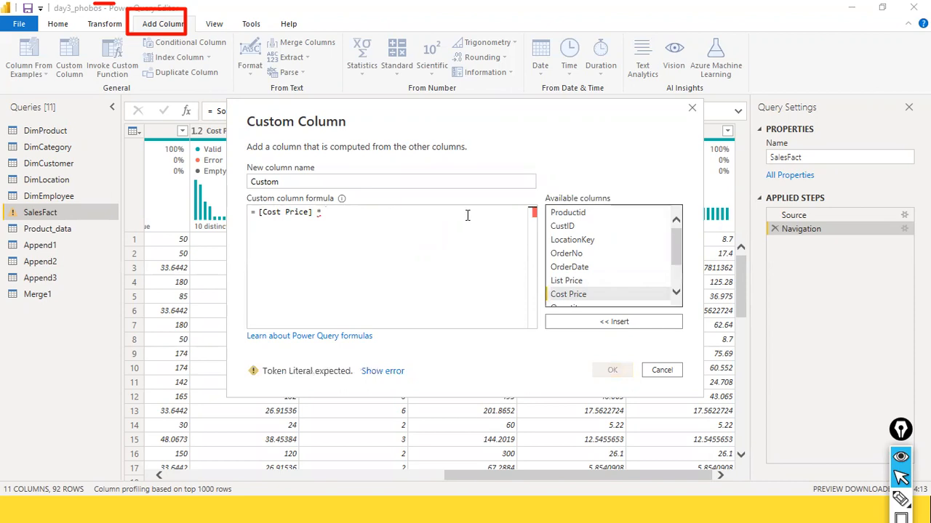
pyautogui.scroll(-1, 618, 260)
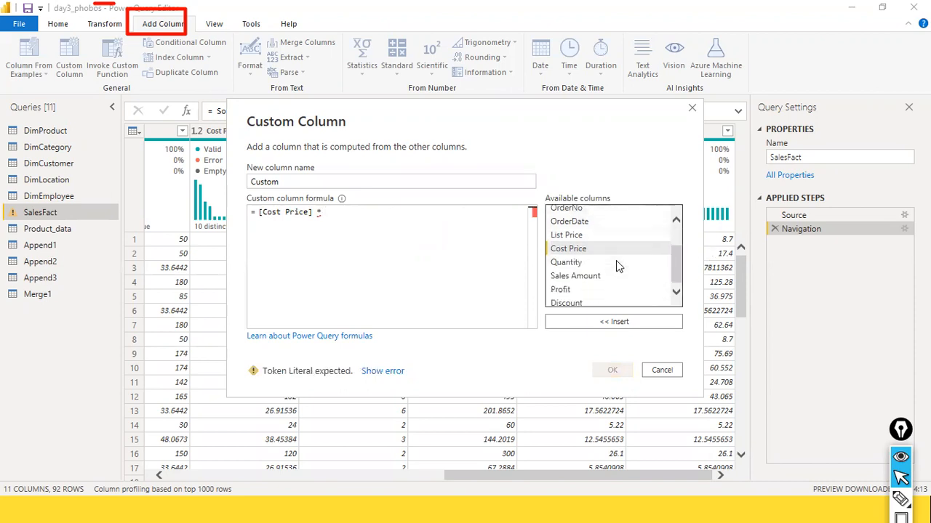
pyautogui.doubleClick(580, 263)
# - Name the custom column Cogs and add it to the SalesFact table
pyautogui.click(316, 180)
pyautogui.doubleClick(316, 180)
pyautogui.write('Cogs')
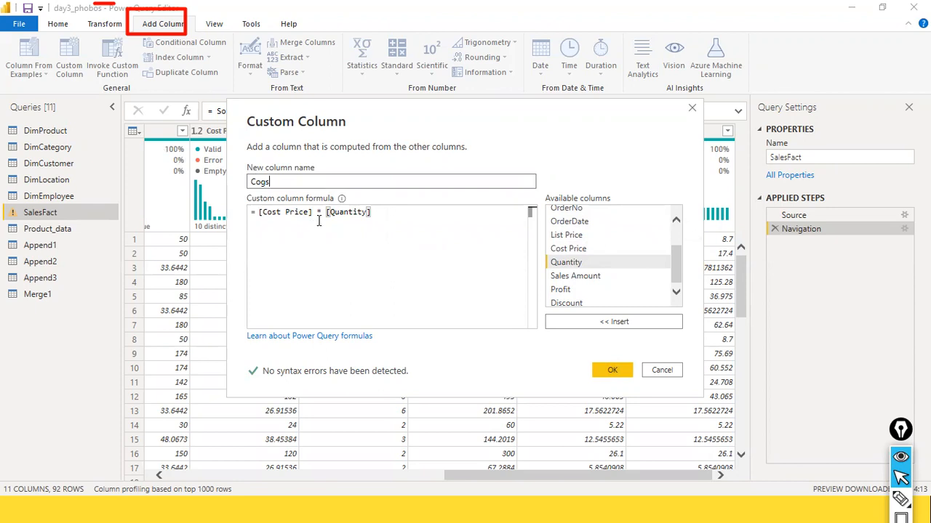
pyautogui.click(612, 371)
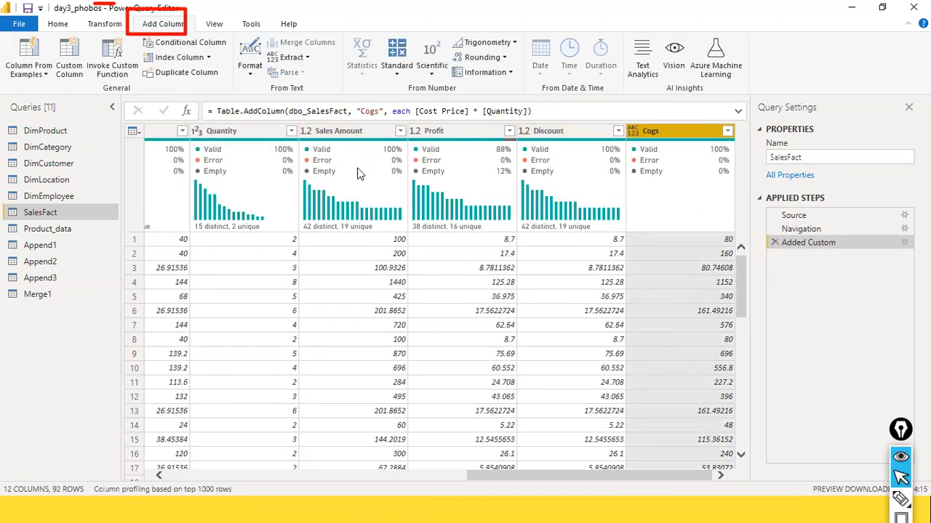
# - Examine the first row's Sales Amount, Cogs, Quantity and product ID to check the calculation
pyautogui.click(384, 241)
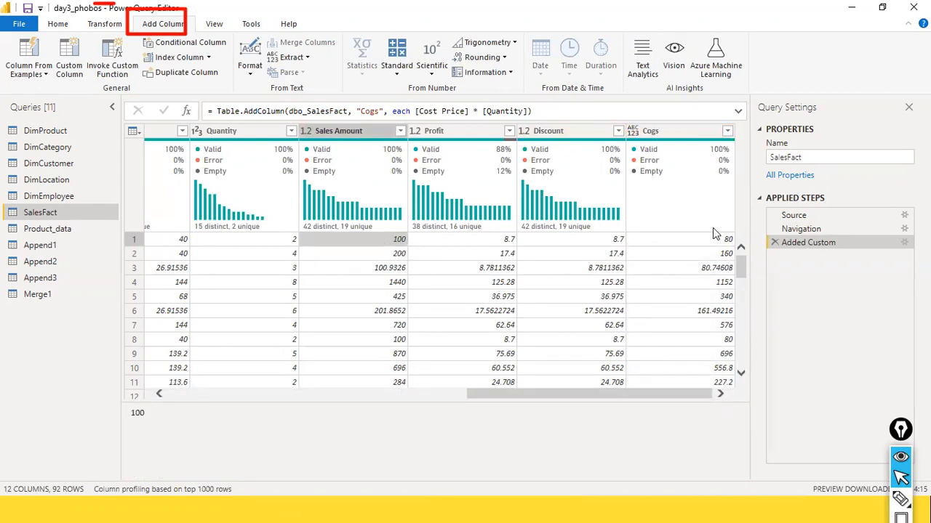
pyautogui.click(704, 246)
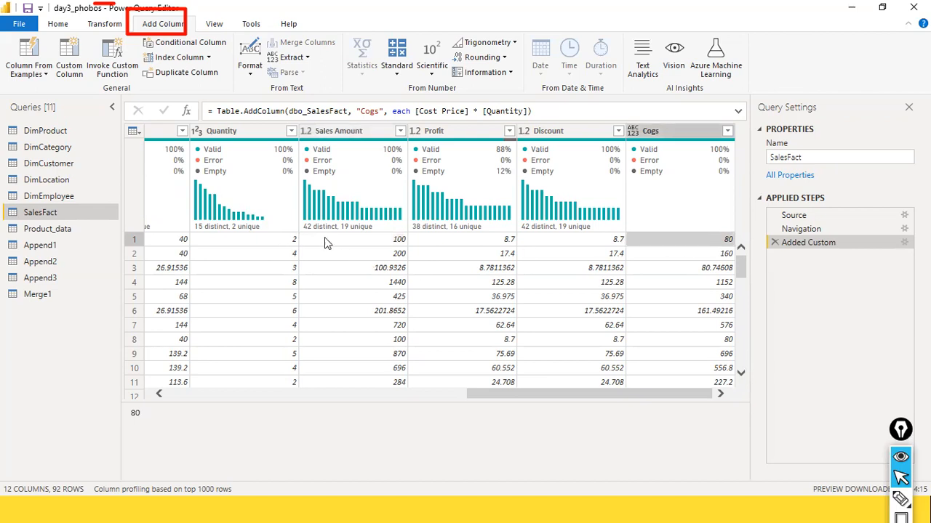
pyautogui.click(282, 240)
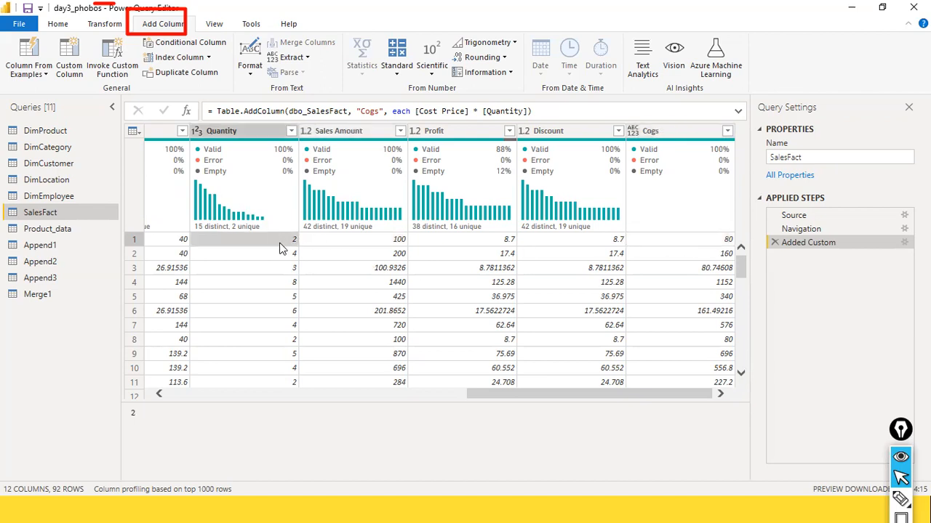
pyautogui.moveTo(507, 393); pyautogui.dragTo(176, 384)
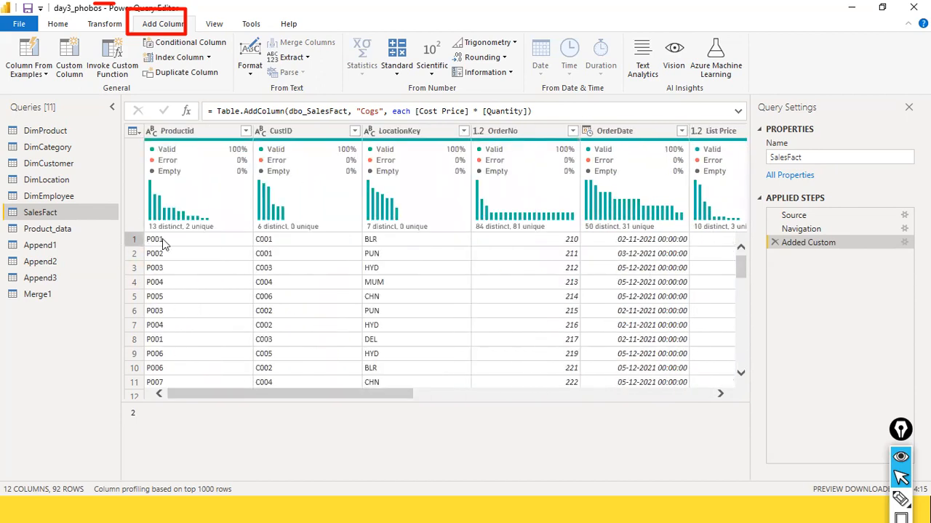
pyautogui.moveTo(297, 395); pyautogui.dragTo(733, 394)
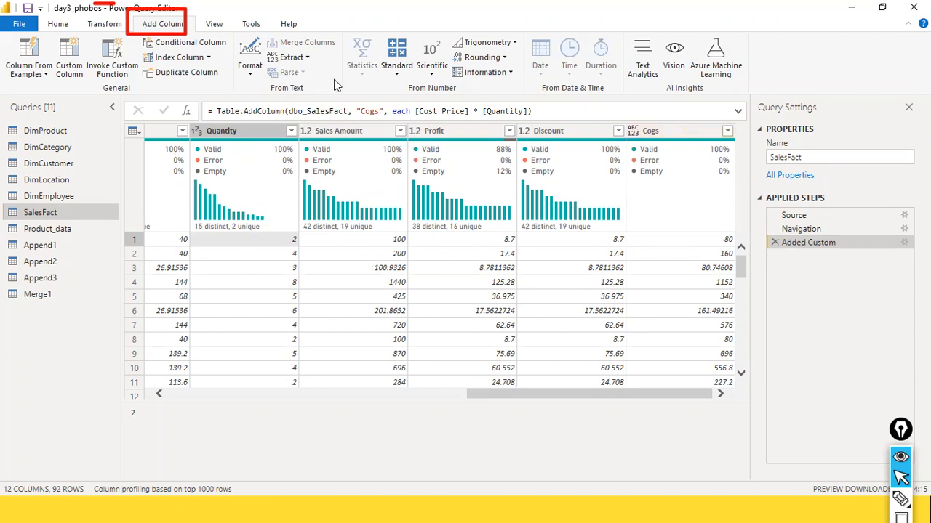
# - Select the Cogs column and shrink the column statistics area to show more data rows
pyautogui.click(367, 353)
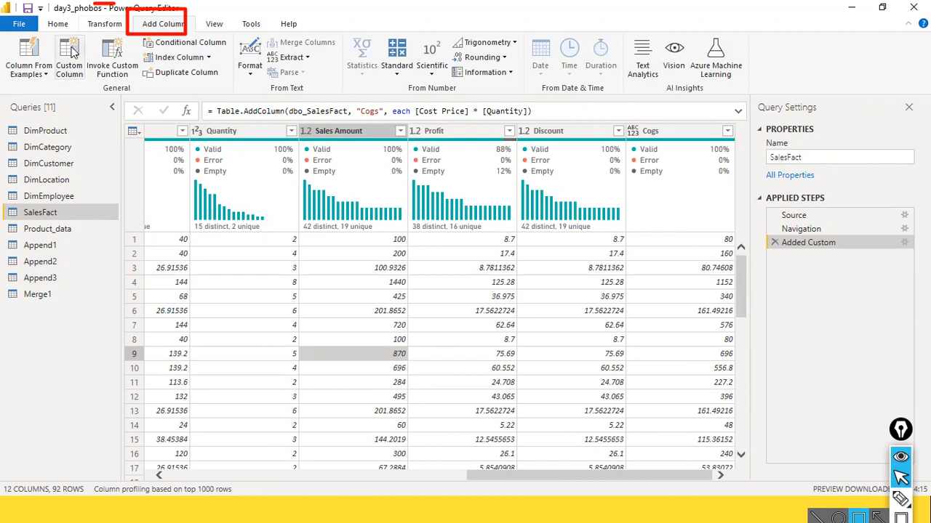
pyautogui.click(682, 140)
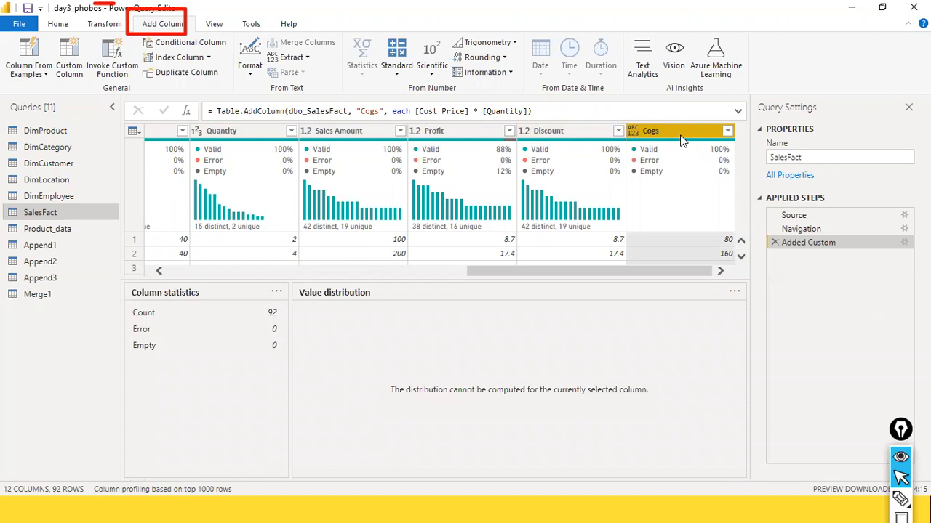
pyautogui.moveTo(443, 282); pyautogui.dragTo(429, 442)
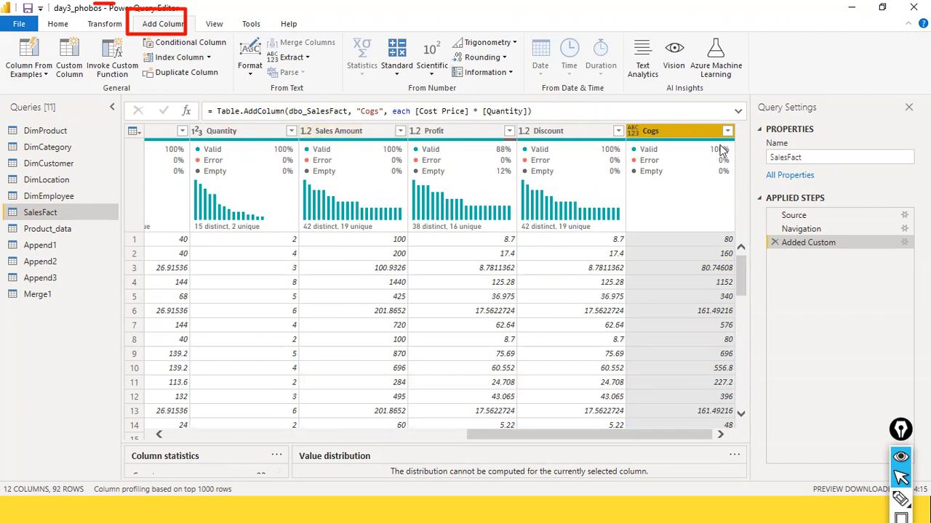
# - Start another custom column named Net Profit with a formula beginning with [Sales Amount] -
pyautogui.click(240, 146)
pyautogui.click(69, 70)
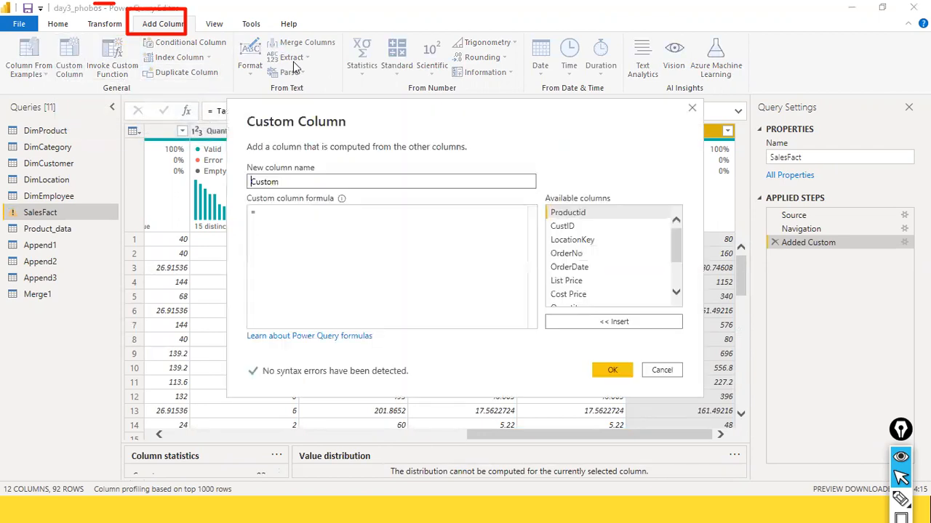
pyautogui.moveTo(318, 183); pyautogui.dragTo(151, 171)
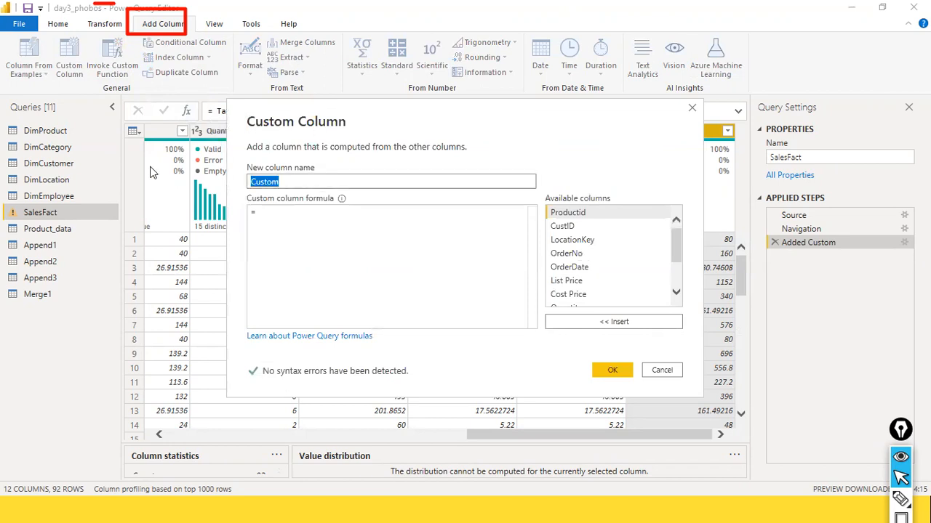
pyautogui.write('Net Profit')
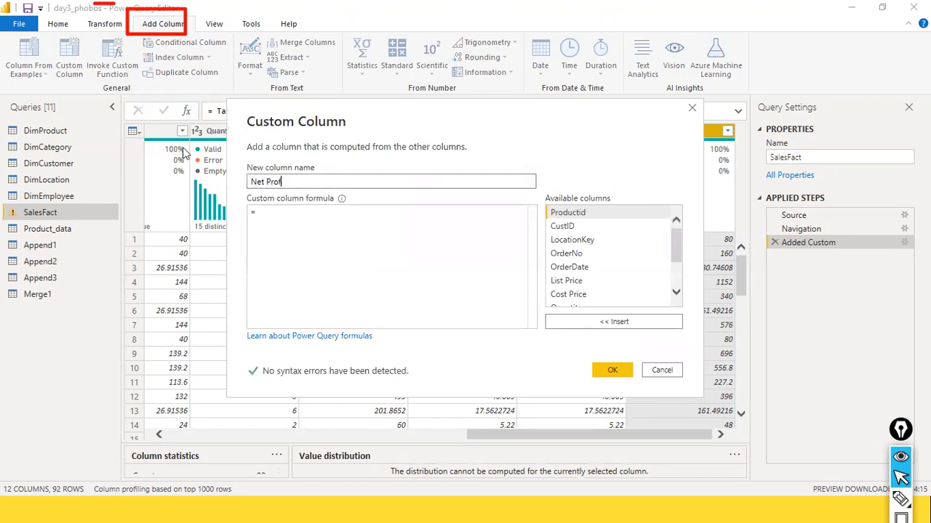
pyautogui.press('Tab')
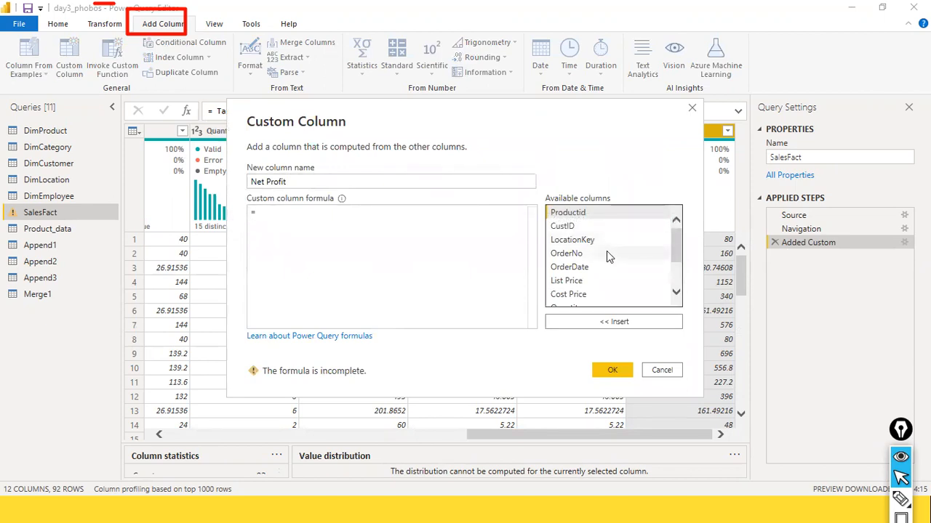
pyautogui.scroll(-2, 607, 254)
pyautogui.doubleClick(591, 261)
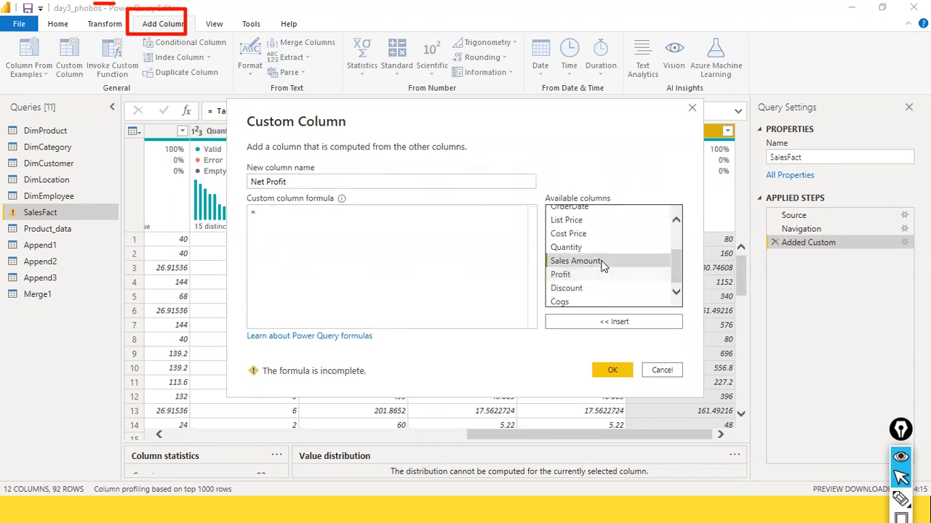
pyautogui.write('-')
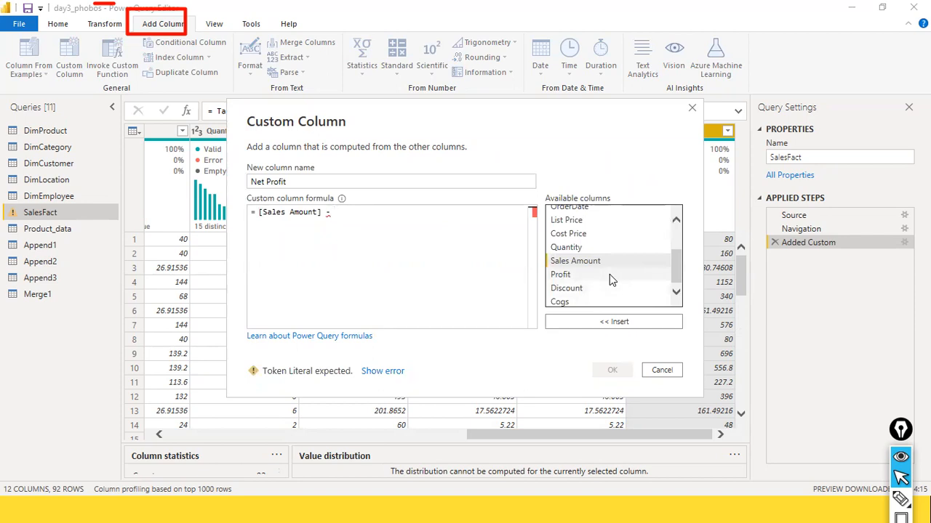
pyautogui.hotkey('alt', 'Tab')
pyautogui.hotkey('alt', 'Tab')
pyautogui.hotkey('alt', 'Tab')
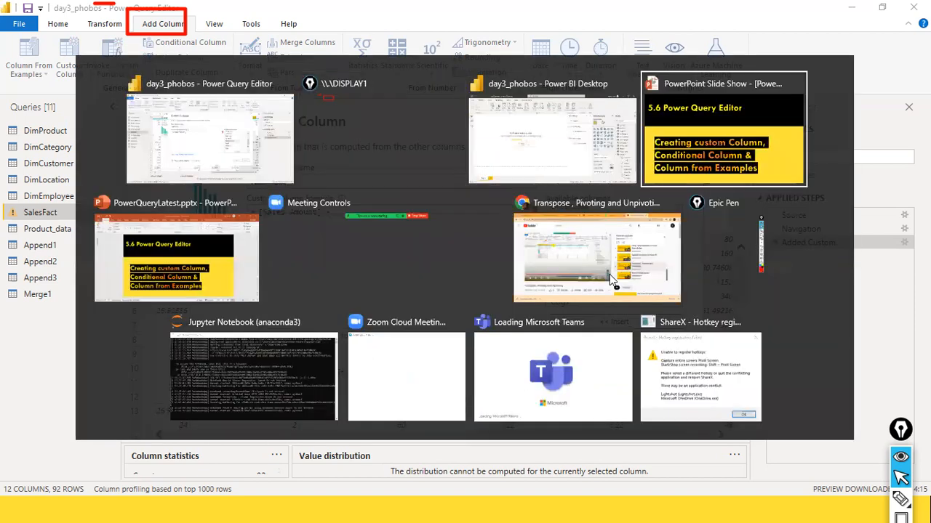
pyautogui.press('Escape')
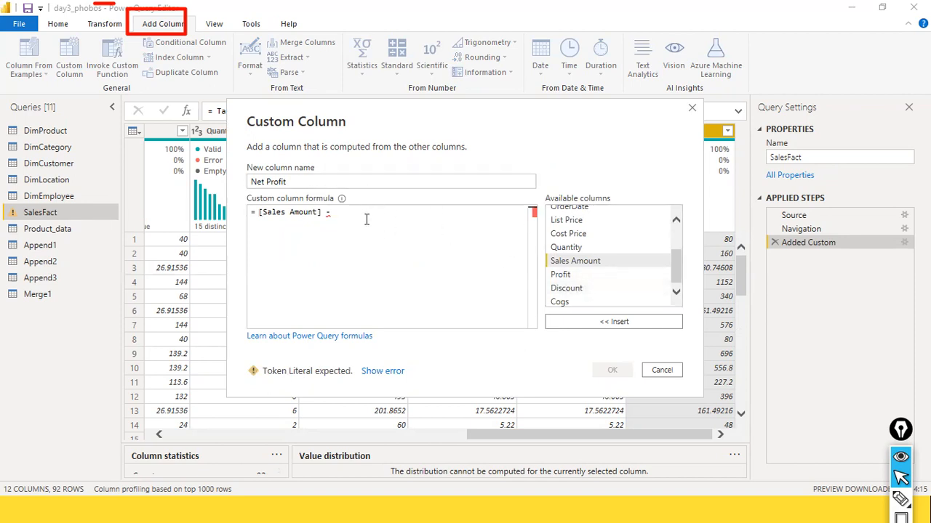
# - Complete the Net Profit formula by subtracting [Cogs] and add the column to SalesFact
pyautogui.doubleClick(561, 301)
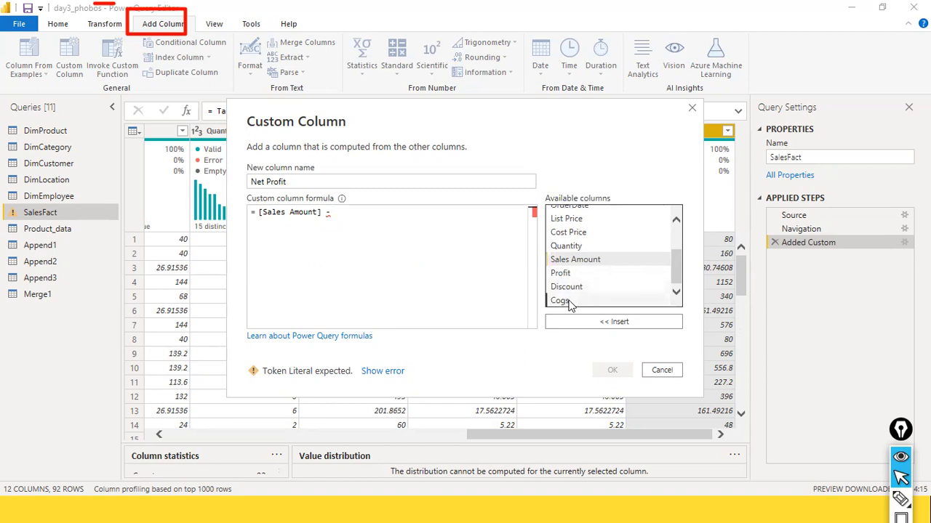
pyautogui.click(605, 371)
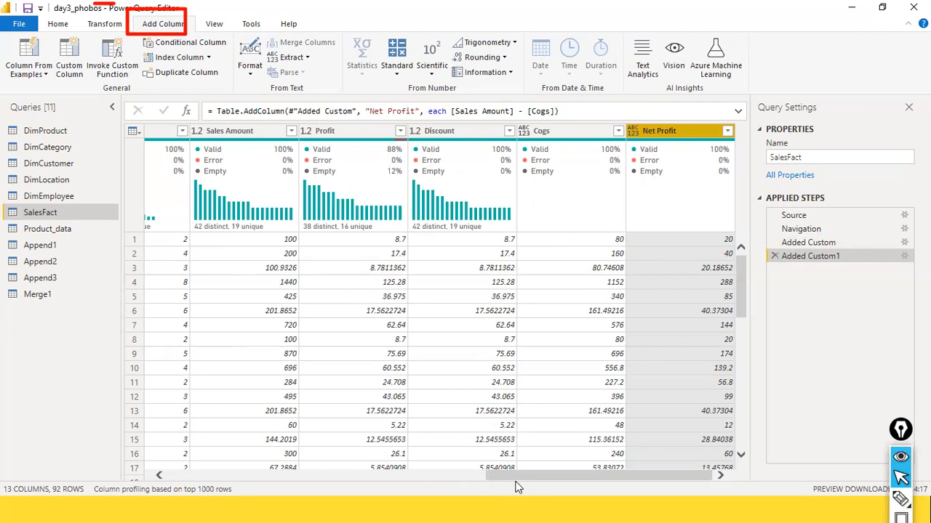
pyautogui.moveTo(513, 471); pyautogui.dragTo(654, 460)
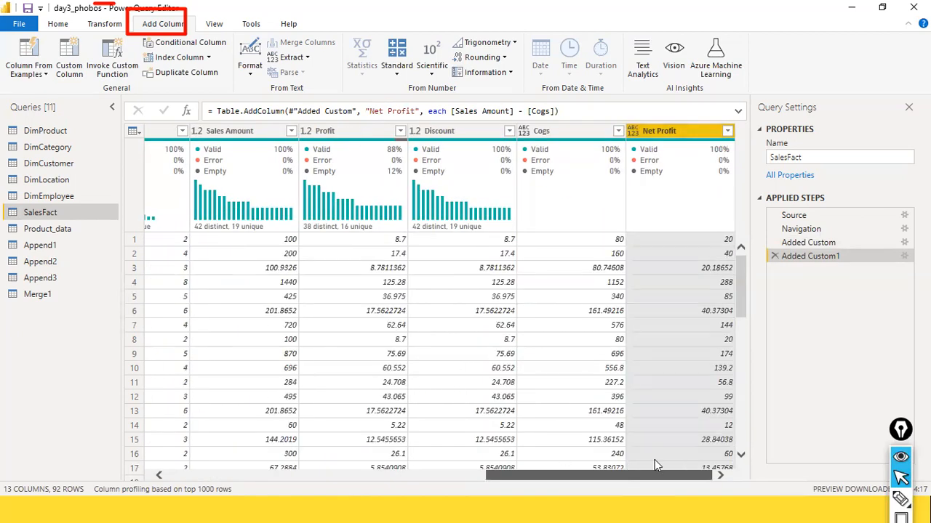
pyautogui.moveTo(676, 156)
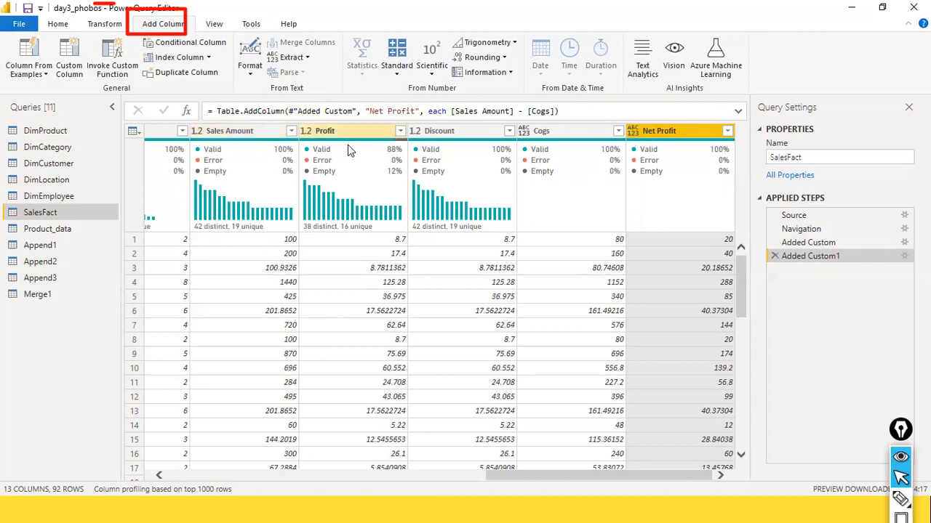
pyautogui.moveTo(347, 150)
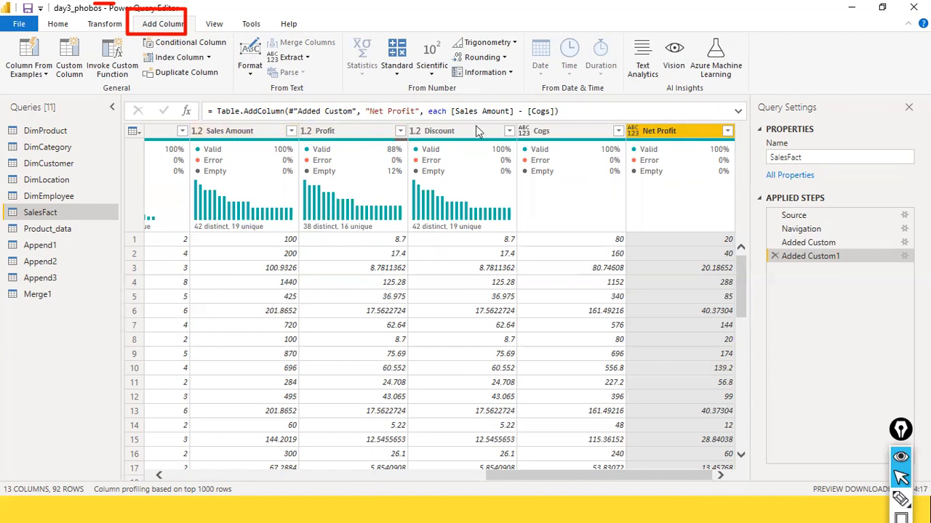
# - Examine the Net Profit formula and compare the Cogs and Net Profit columns in SalesFact
pyautogui.click(637, 118)
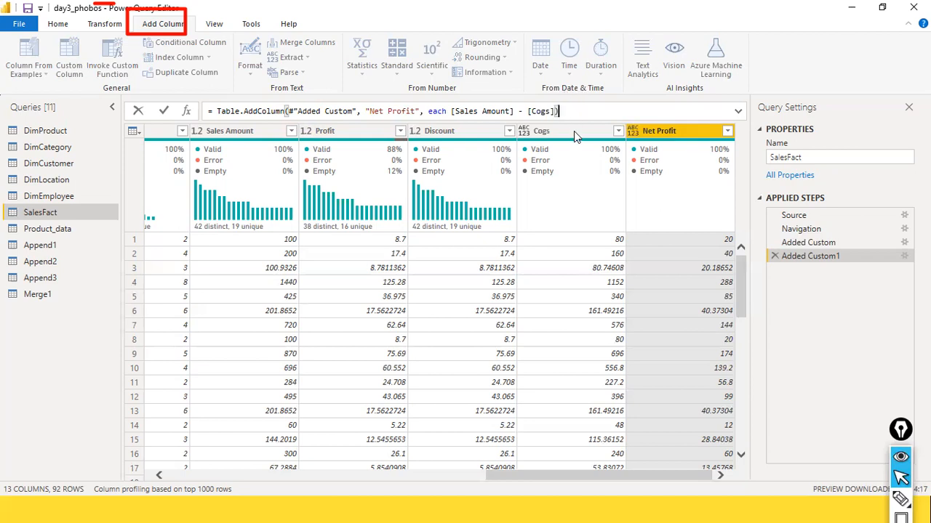
pyautogui.click(651, 137)
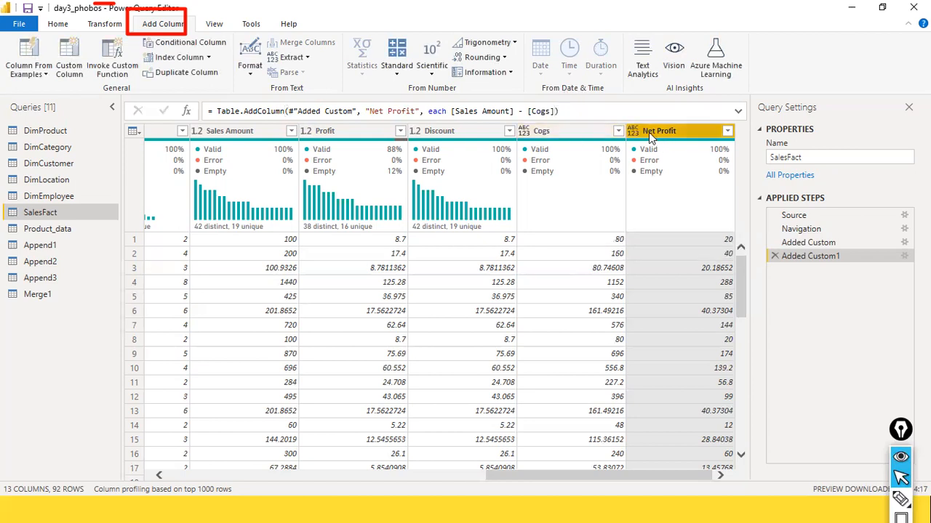
pyautogui.click(541, 133)
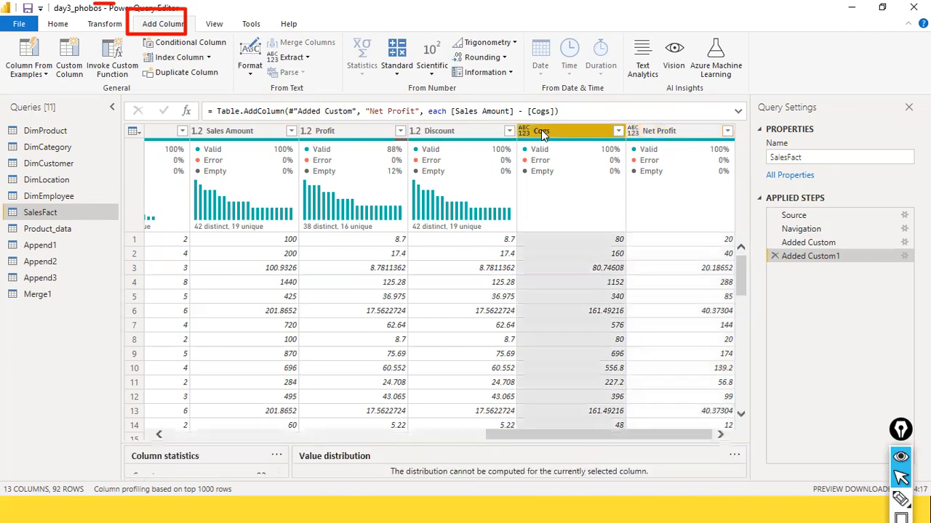
pyautogui.moveTo(554, 145)
pyautogui.click(678, 134)
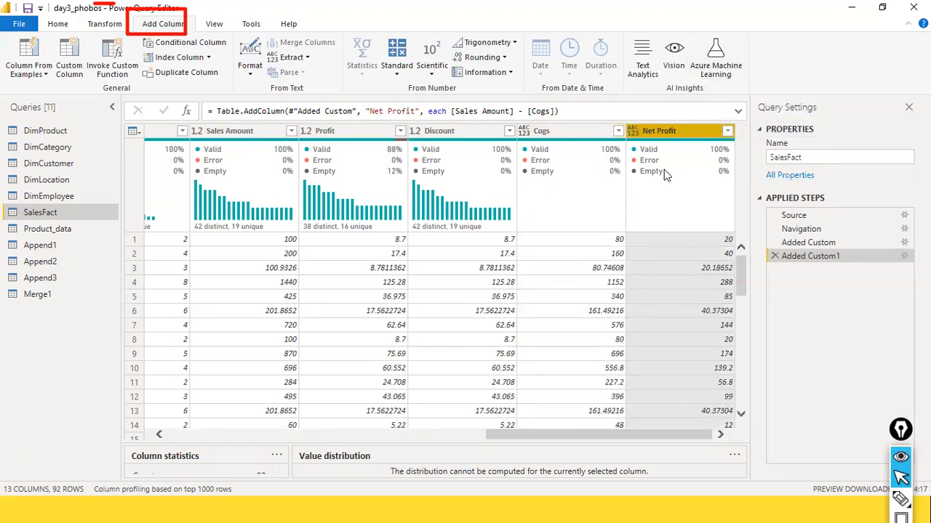
pyautogui.moveTo(666, 174)
pyautogui.click(596, 137)
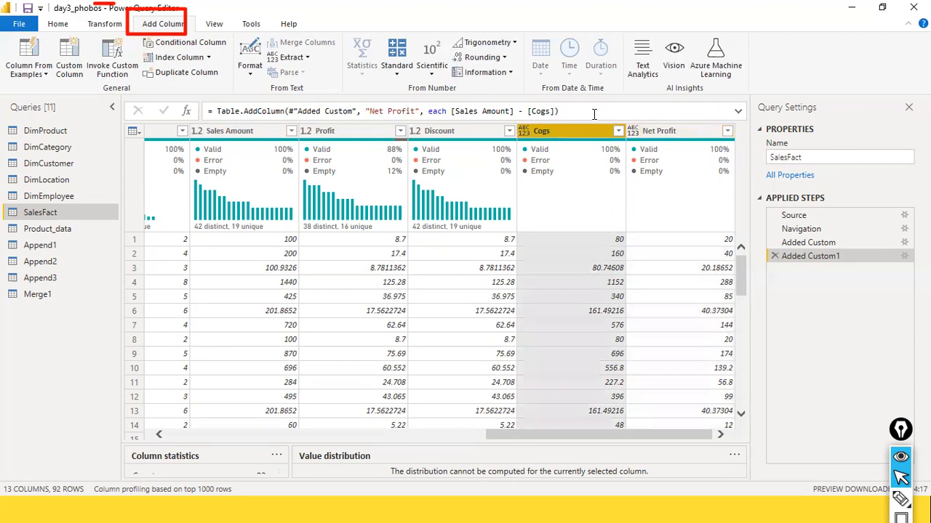
pyautogui.click(669, 133)
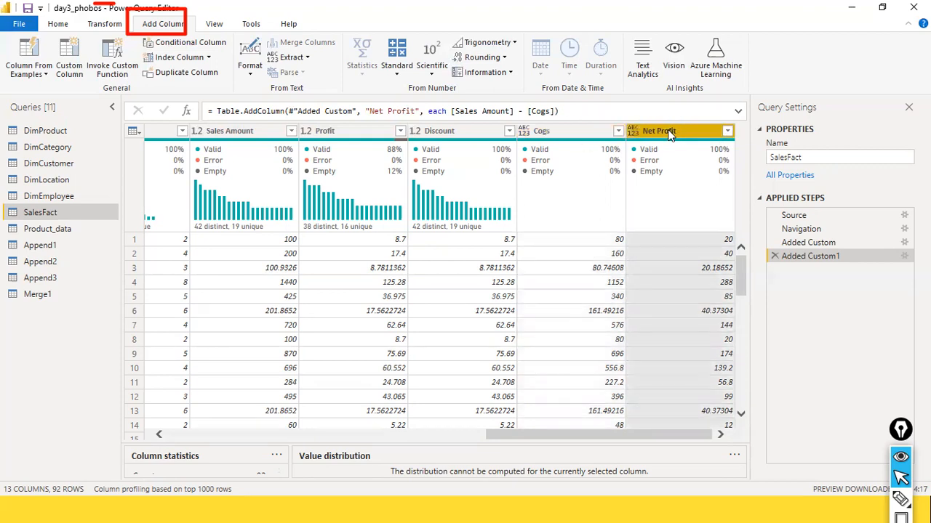
pyautogui.click(589, 134)
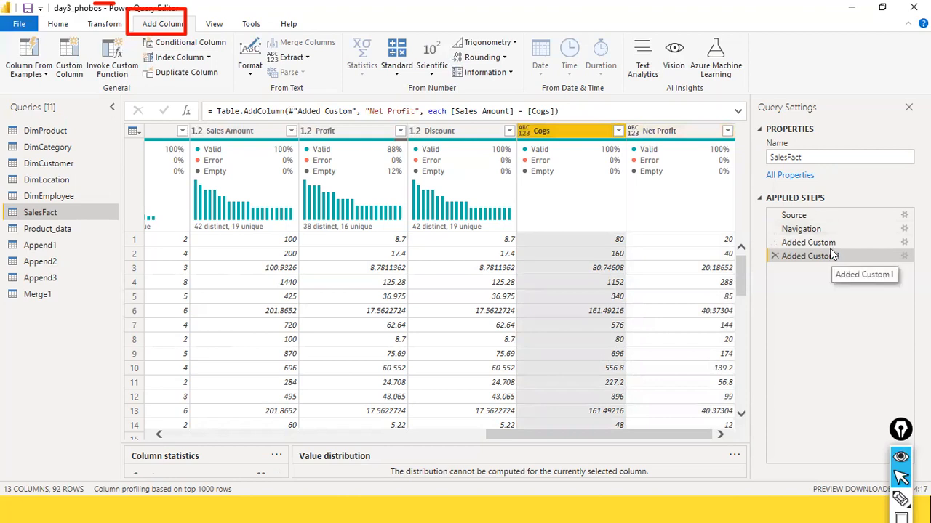
# - Compare the formulas behind the Added Custom and Added Custom1 applied steps, checking the Net Profit column name
pyautogui.click(820, 243)
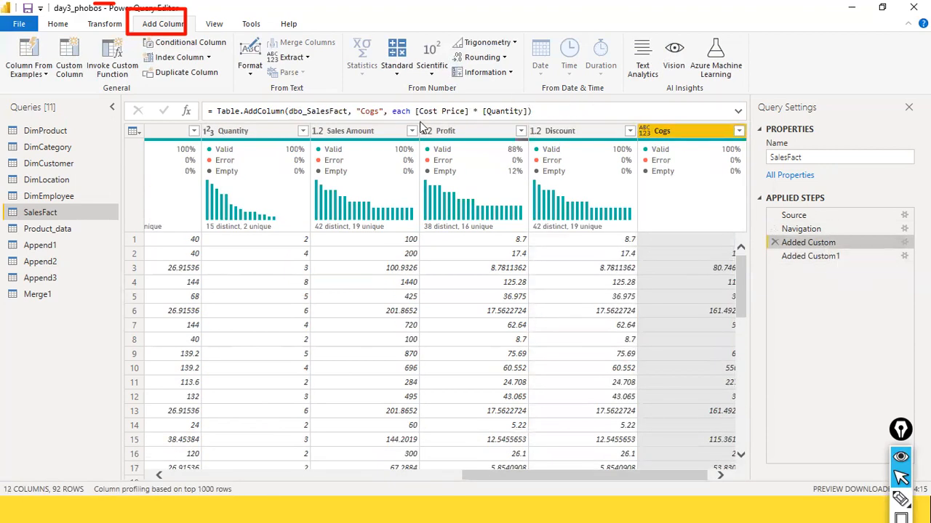
pyautogui.click(823, 258)
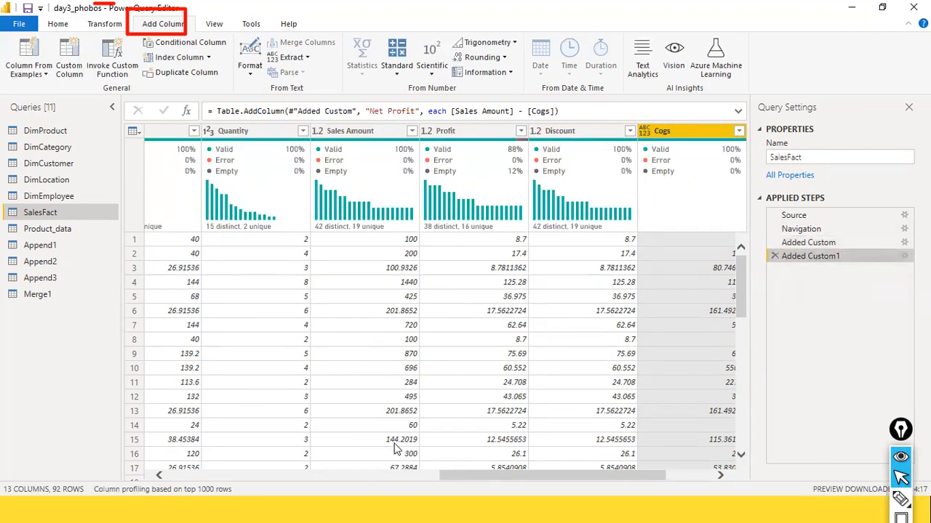
pyautogui.moveTo(512, 474); pyautogui.dragTo(736, 455)
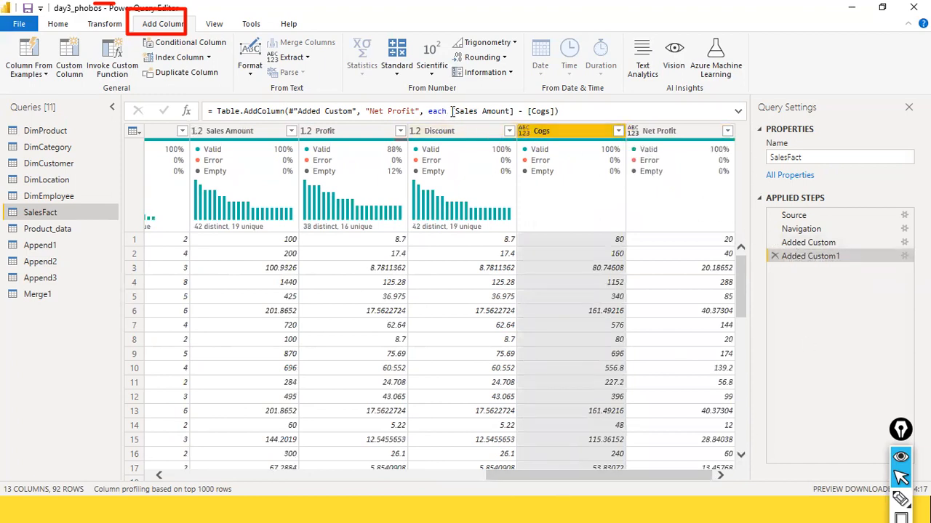
pyautogui.moveTo(364, 109); pyautogui.dragTo(397, 115)
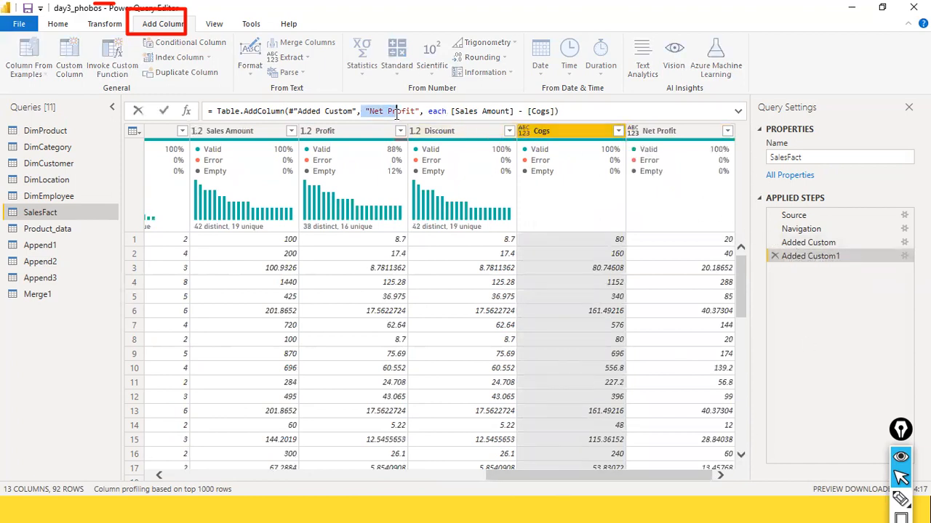
pyautogui.click(798, 244)
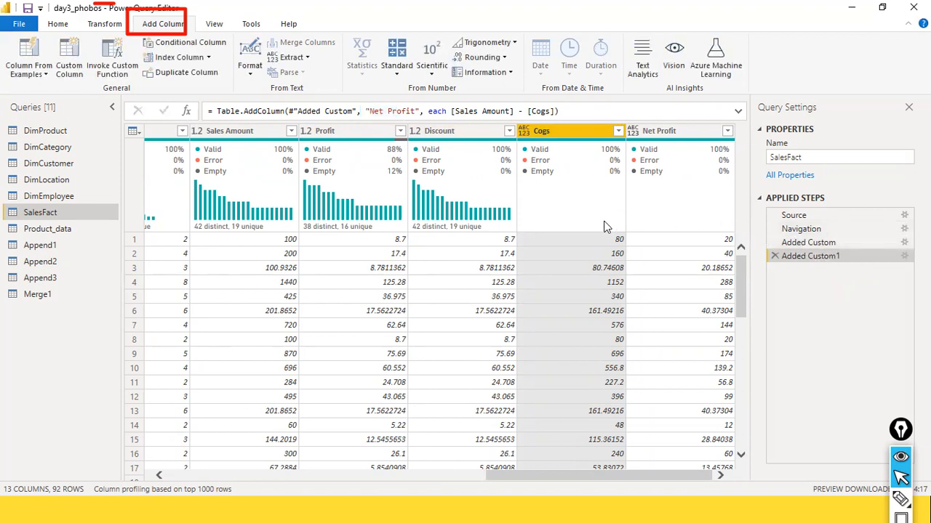
# - Examine the full Cogs formula and column at the Added Custom step and return to the Added Custom1 step
pyautogui.click(836, 244)
pyautogui.moveTo(552, 113); pyautogui.dragTo(208, 117)
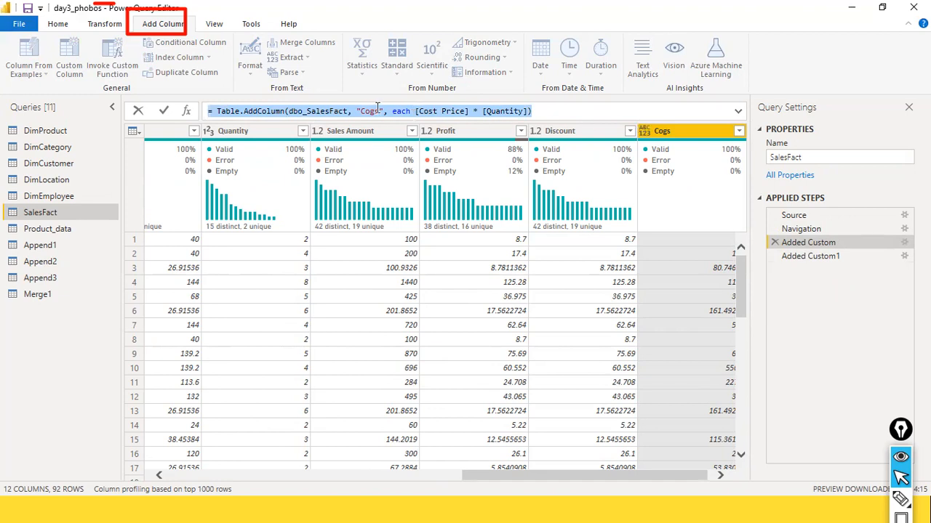
pyautogui.click(248, 112)
pyautogui.moveTo(218, 113); pyautogui.dragTo(413, 347)
pyautogui.click(569, 474)
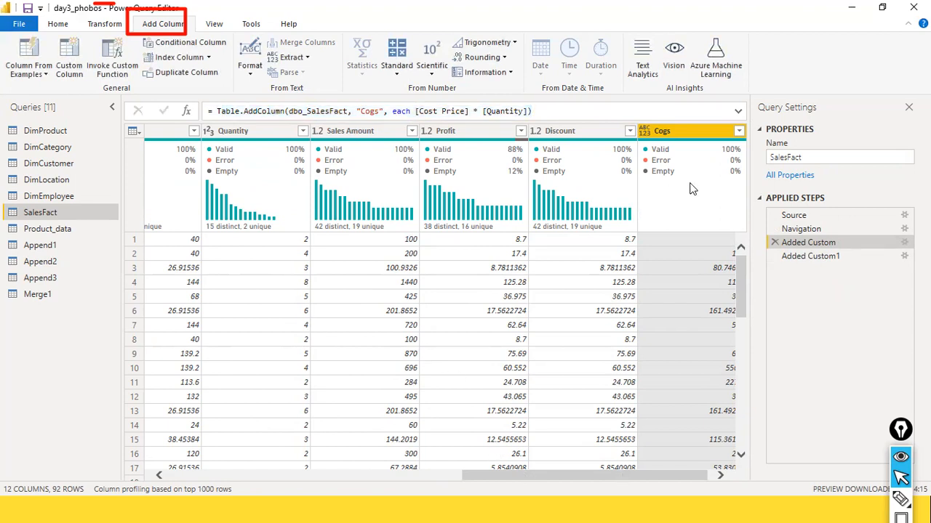
pyautogui.click(588, 114)
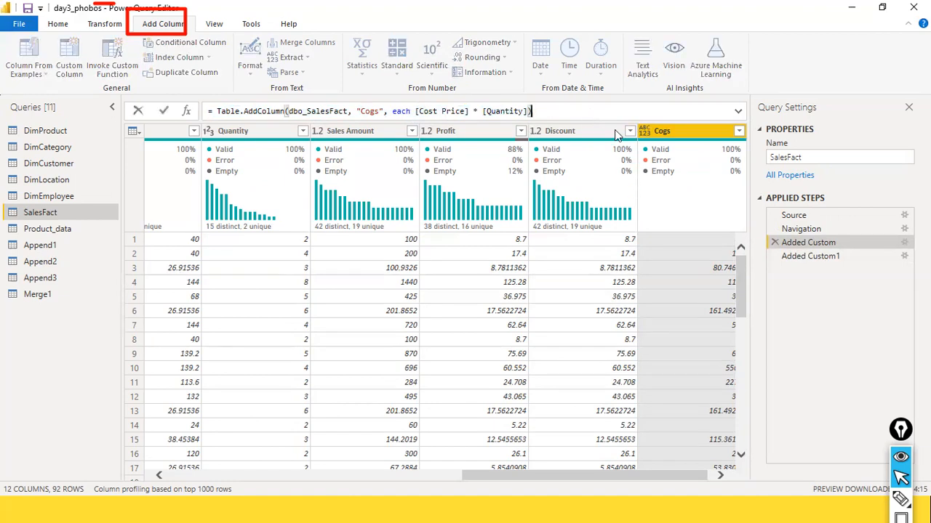
pyautogui.click(632, 503)
pyautogui.click(650, 477)
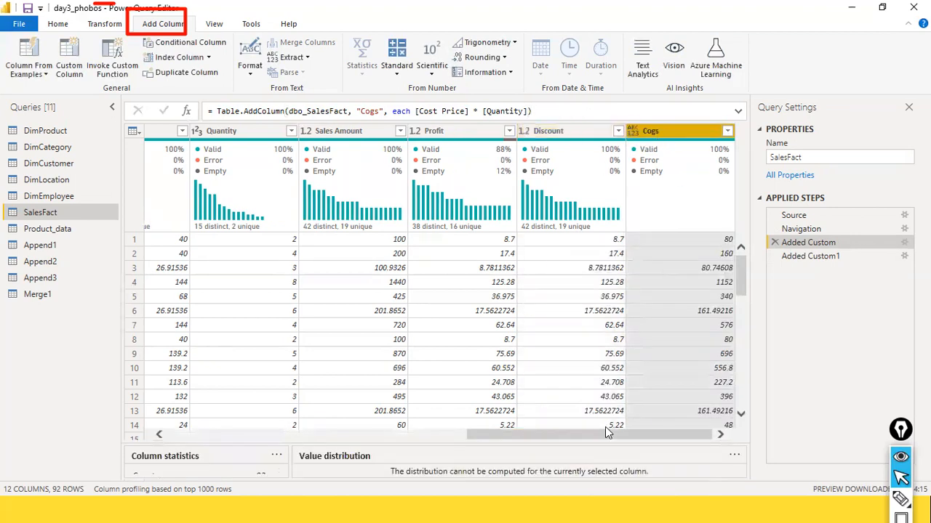
pyautogui.click(803, 259)
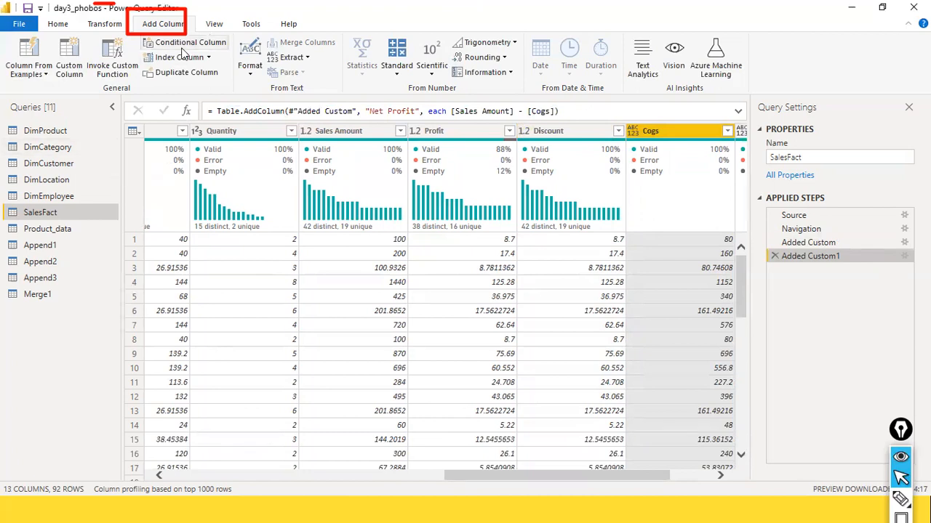
pyautogui.hotkey('ctrl', 'shift', 'a')
pyautogui.moveTo(133, 96); pyautogui.dragTo(165, 51)
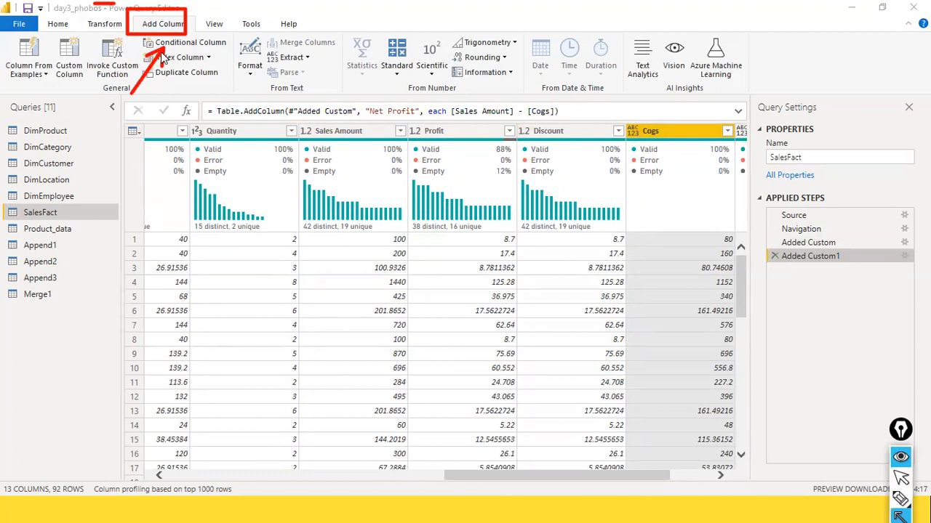
pyautogui.hotkey('ctrl', 'shift', '2')
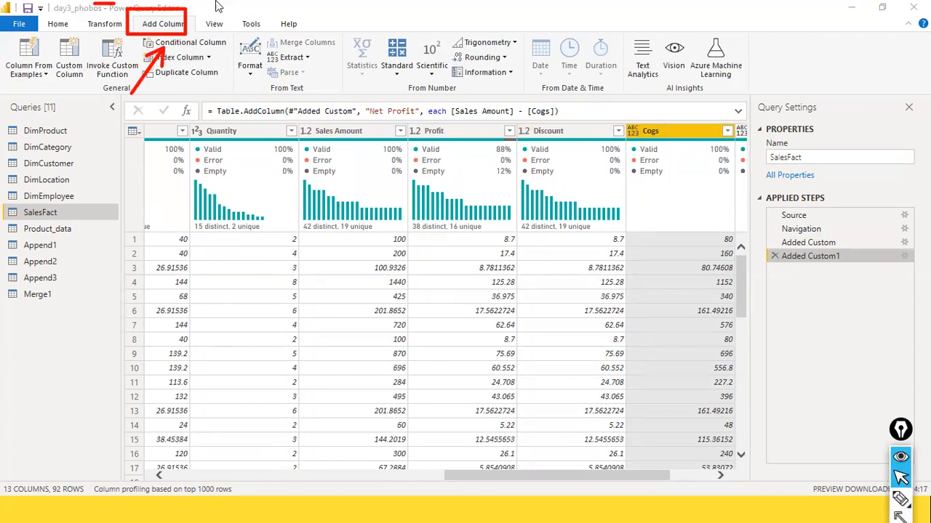
# - Start a conditional column for SalesFact with a first clause testing whether Sales Amount is greater than a value
pyautogui.click(203, 43)
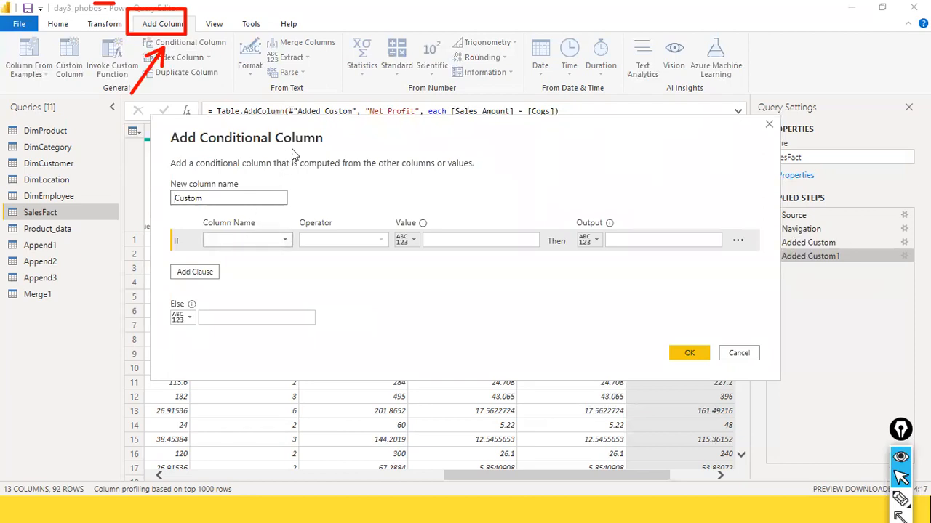
pyautogui.moveTo(345, 134); pyautogui.dragTo(485, 100)
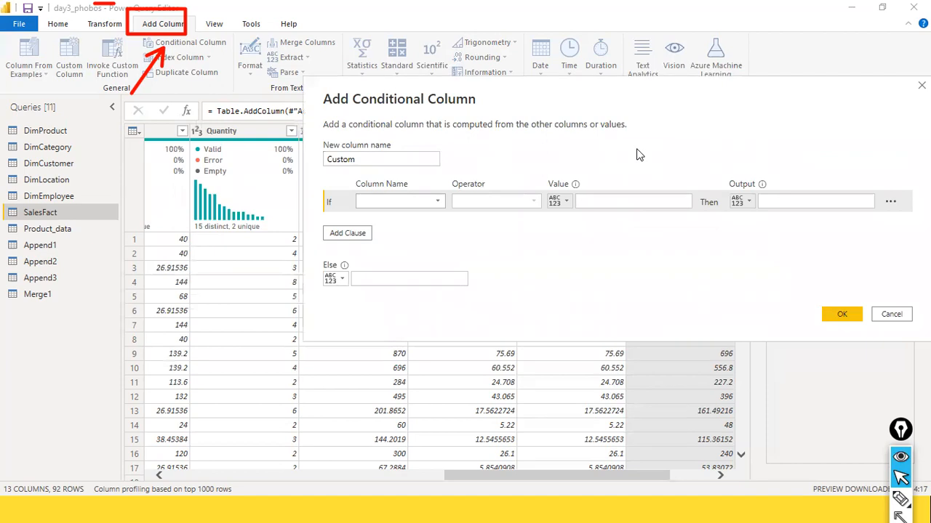
pyautogui.click(437, 205)
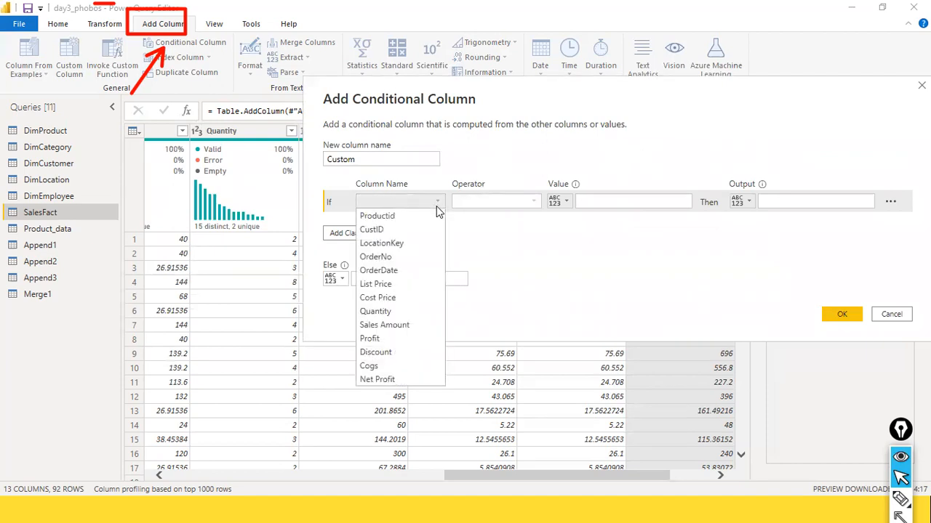
pyautogui.click(428, 332)
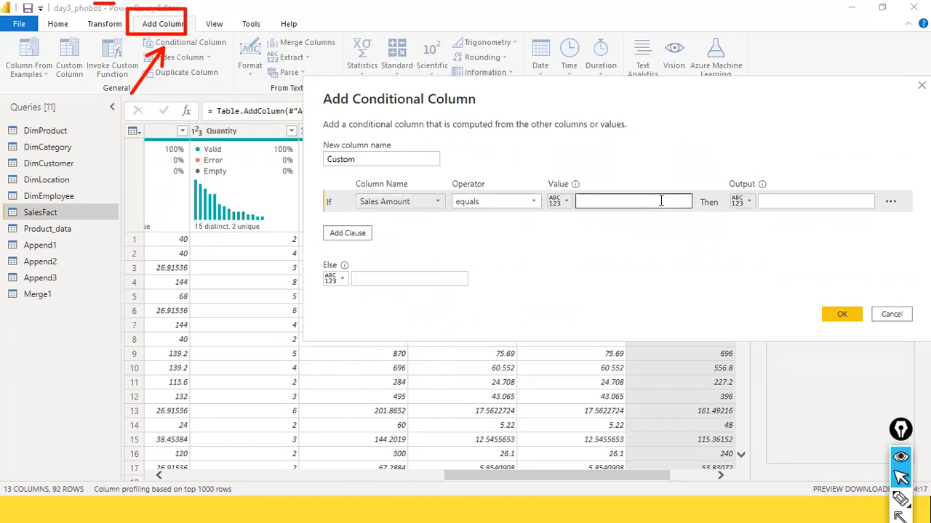
pyautogui.click(533, 202)
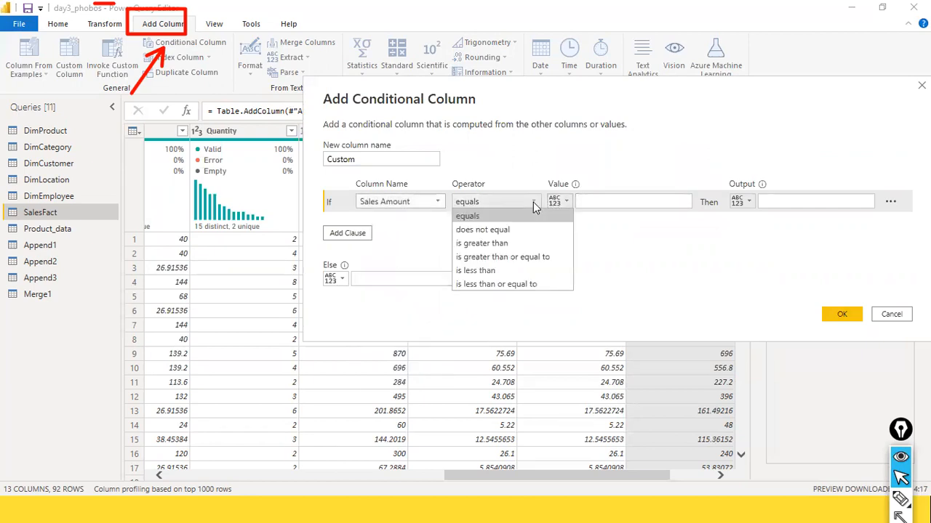
pyautogui.click(530, 245)
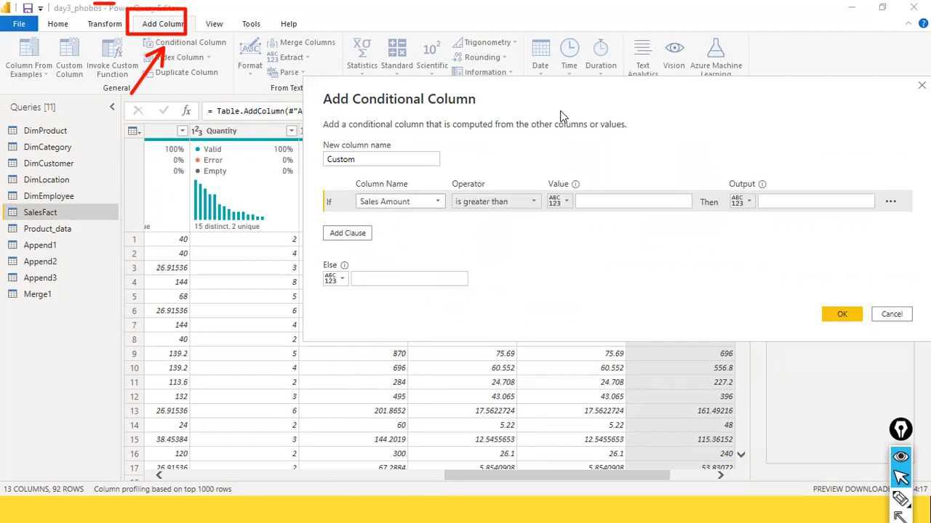
# - Change the clause's operator to is less than and set its comparison value to 100
pyautogui.moveTo(585, 88); pyautogui.dragTo(596, 161)
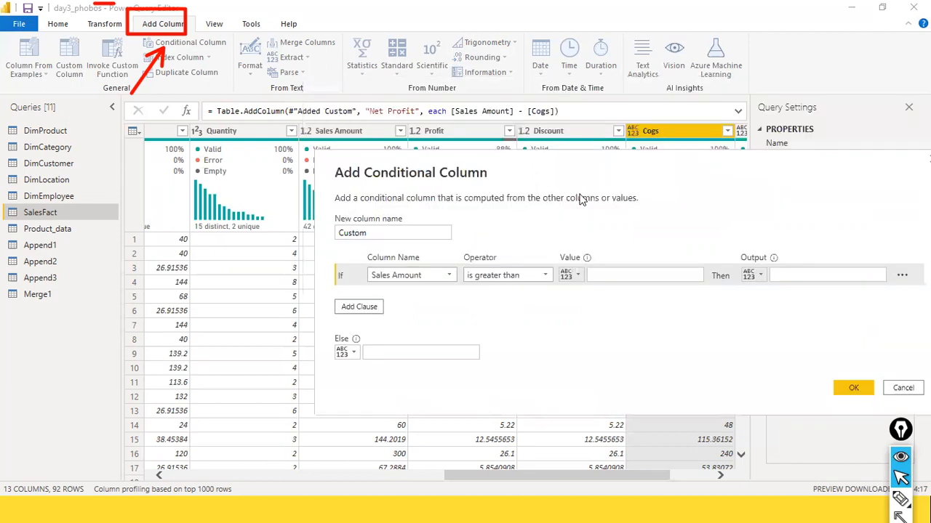
pyautogui.click(544, 276)
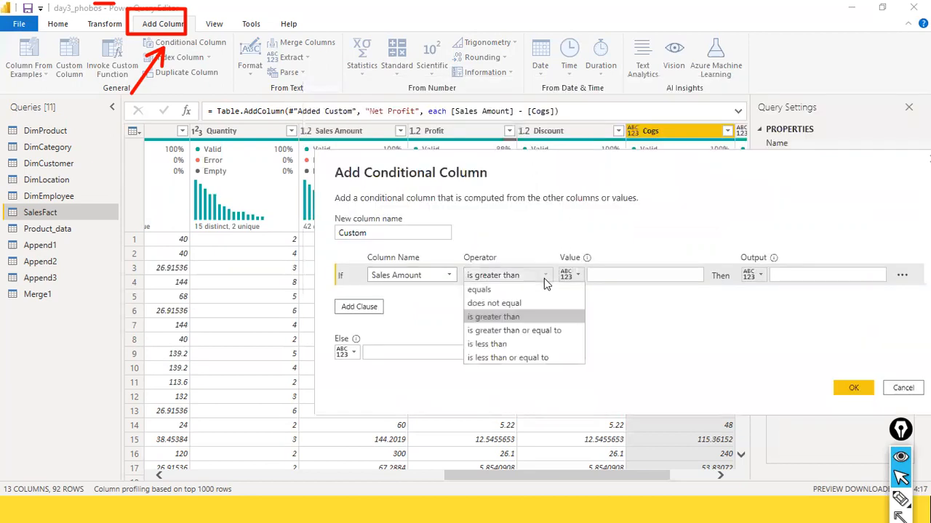
pyautogui.click(539, 346)
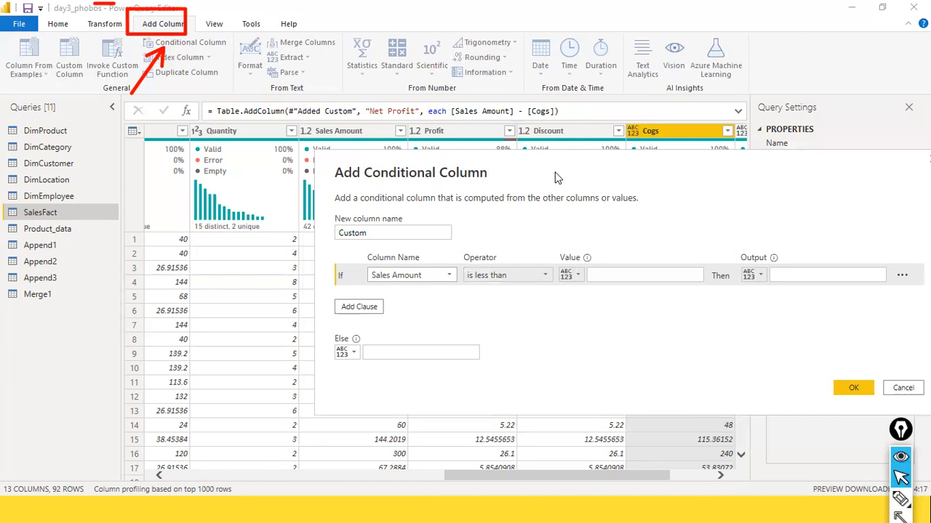
pyautogui.moveTo(557, 178); pyautogui.dragTo(701, 138)
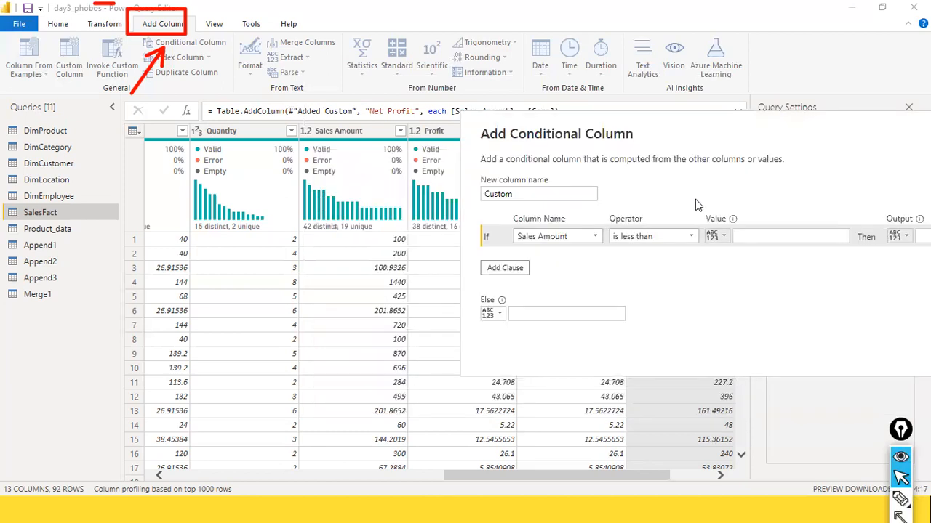
pyautogui.click(749, 233)
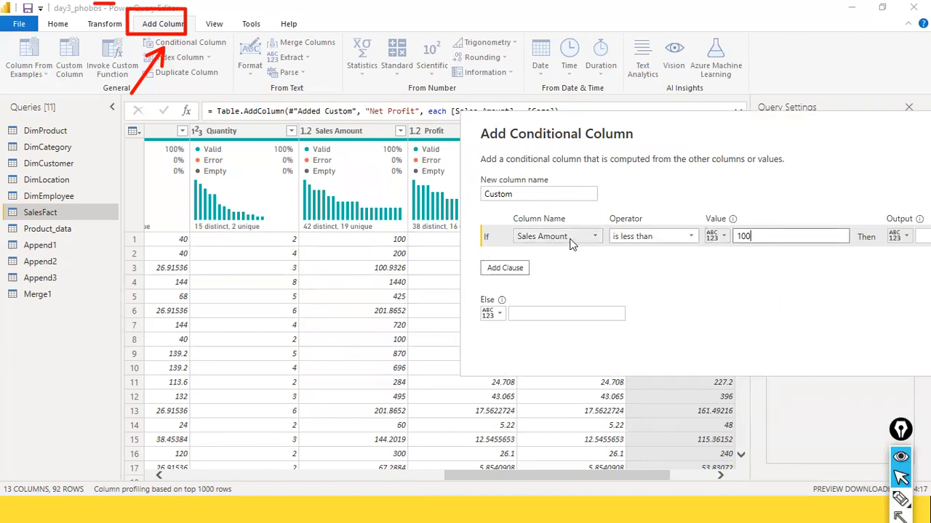
# - Review the first clause's operator choices and value-source options, keeping is less than and a manually entered value
pyautogui.moveTo(641, 126); pyautogui.dragTo(434, 104)
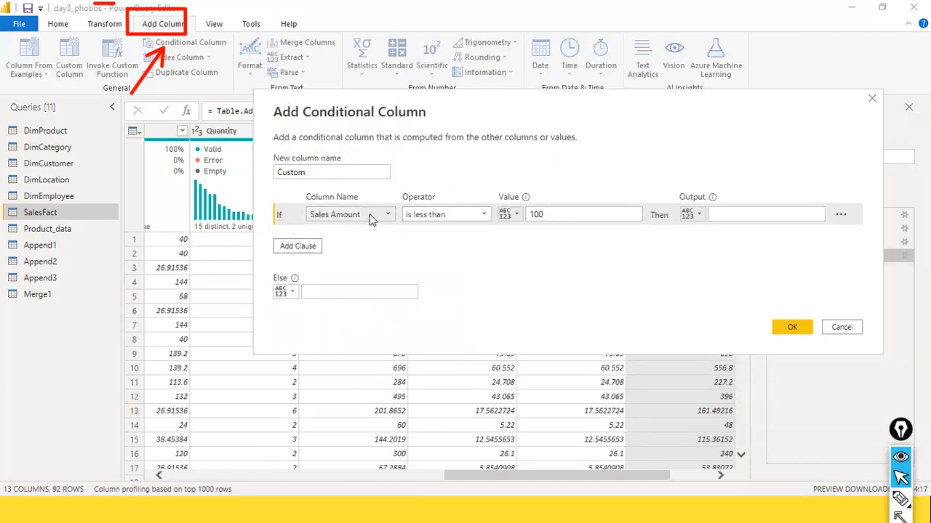
pyautogui.click(483, 217)
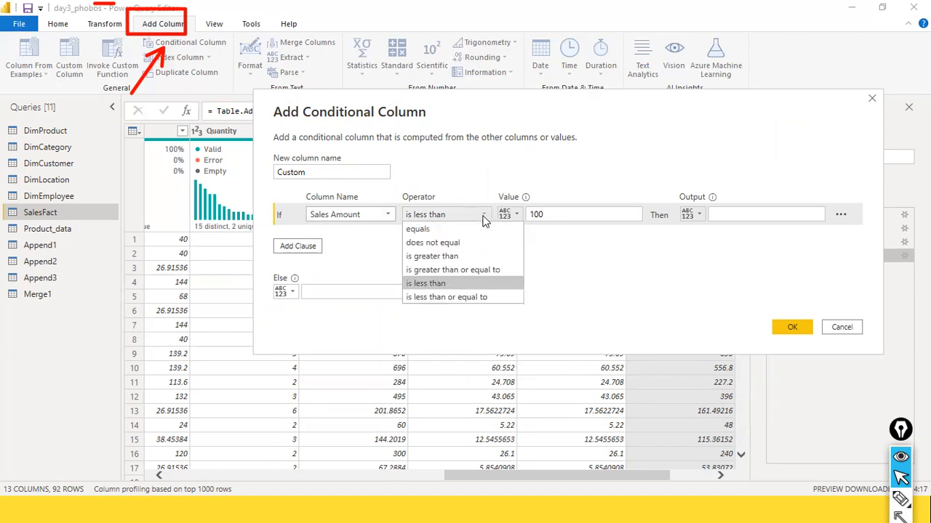
pyautogui.click(432, 282)
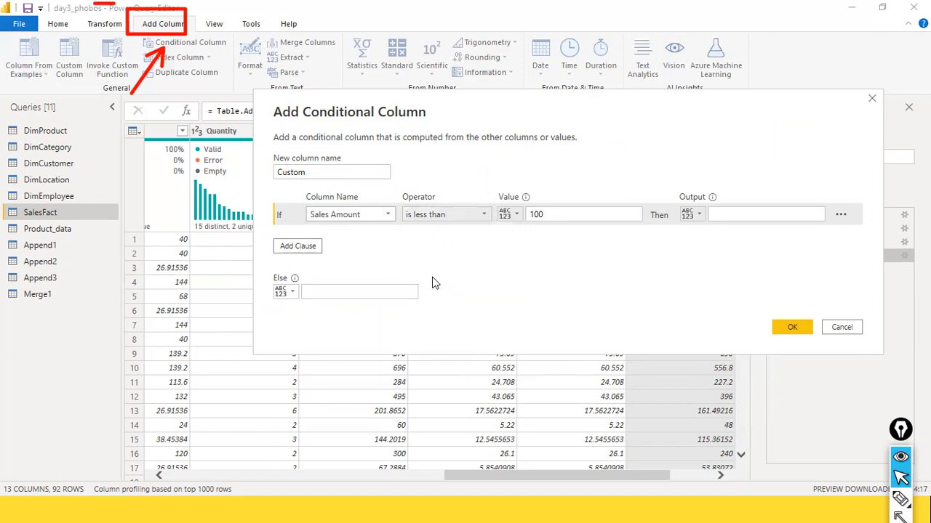
pyautogui.click(535, 215)
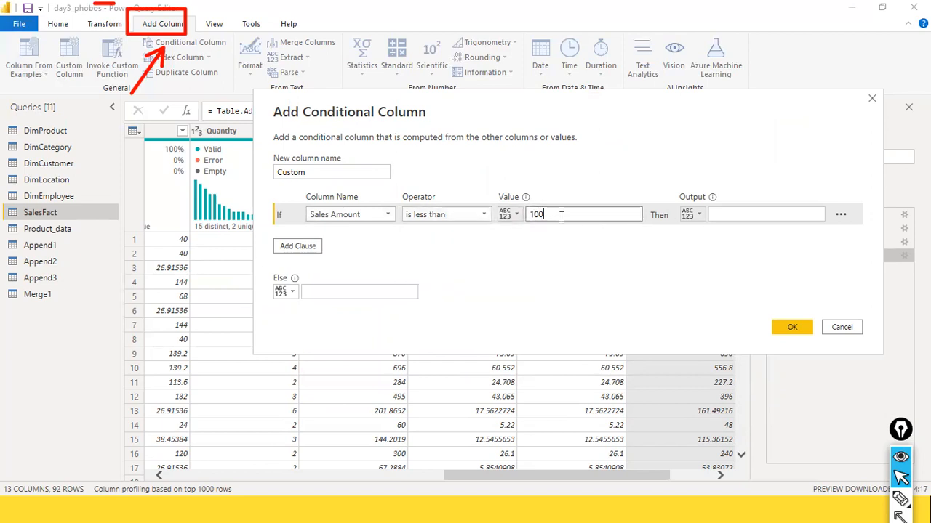
pyautogui.click(517, 218)
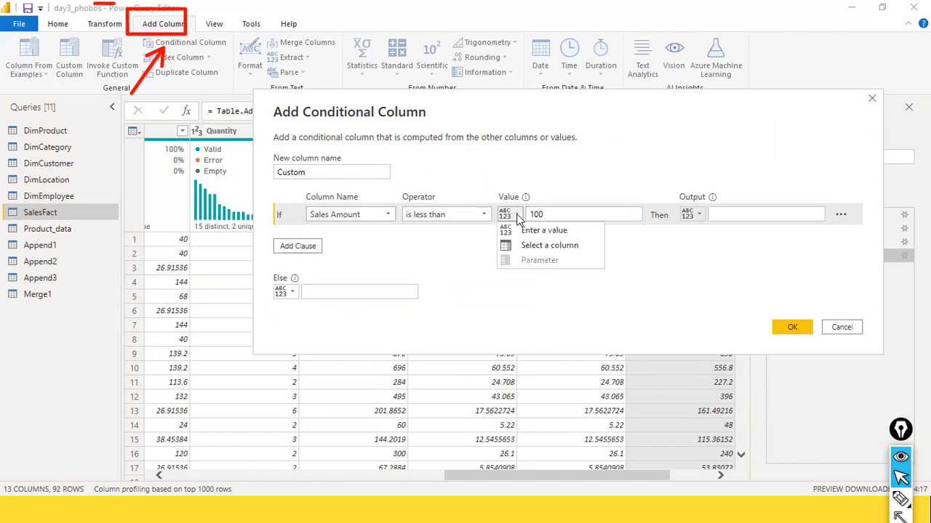
pyautogui.click(551, 230)
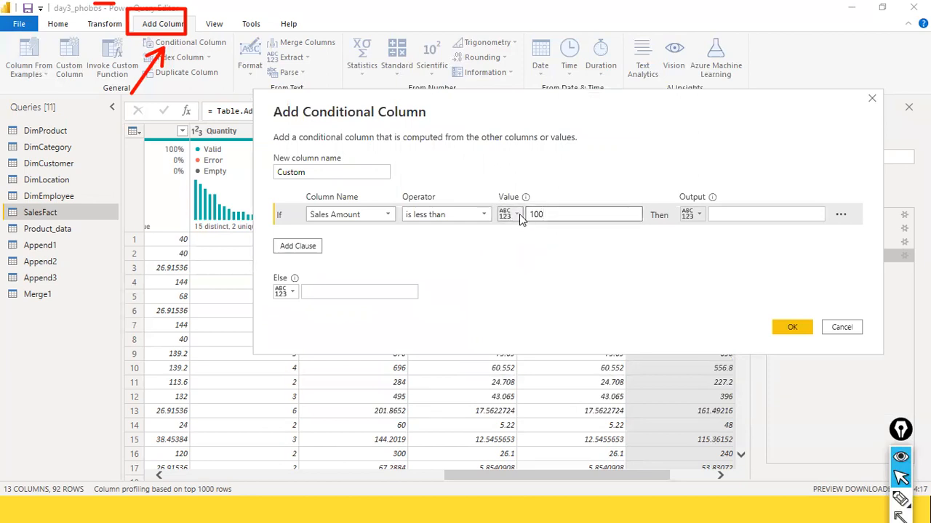
pyautogui.click(518, 215)
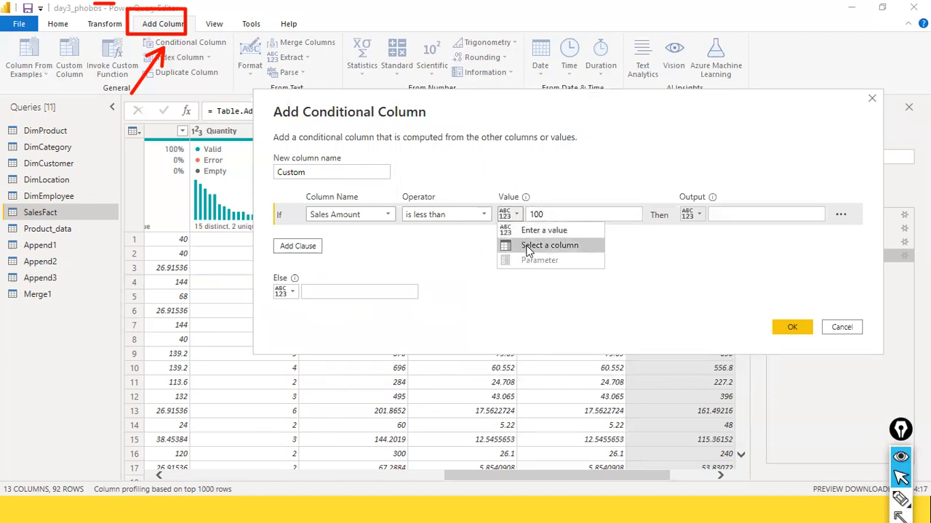
pyautogui.click(550, 230)
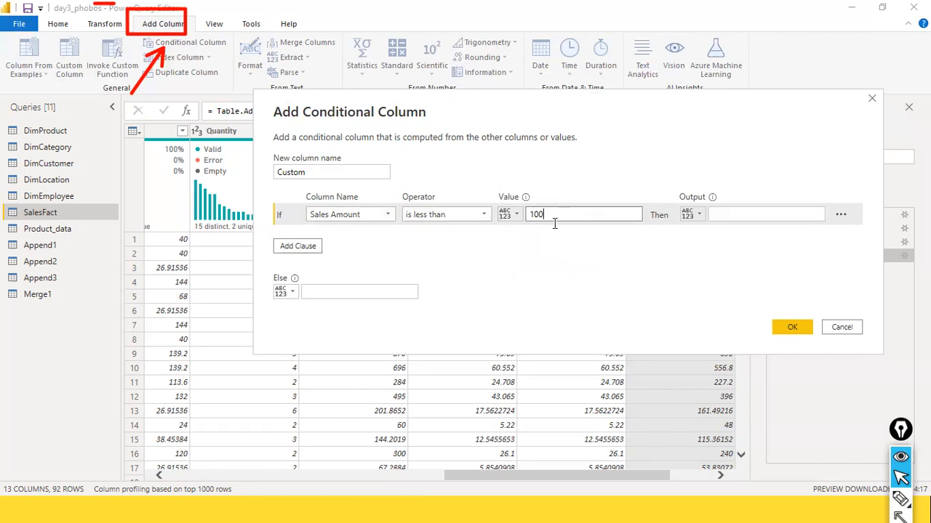
pyautogui.click(508, 214)
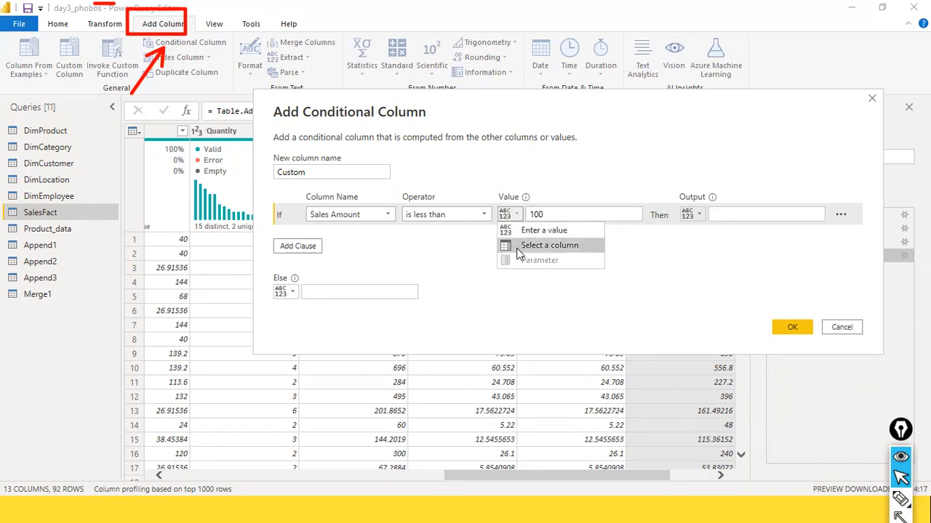
pyautogui.click(582, 231)
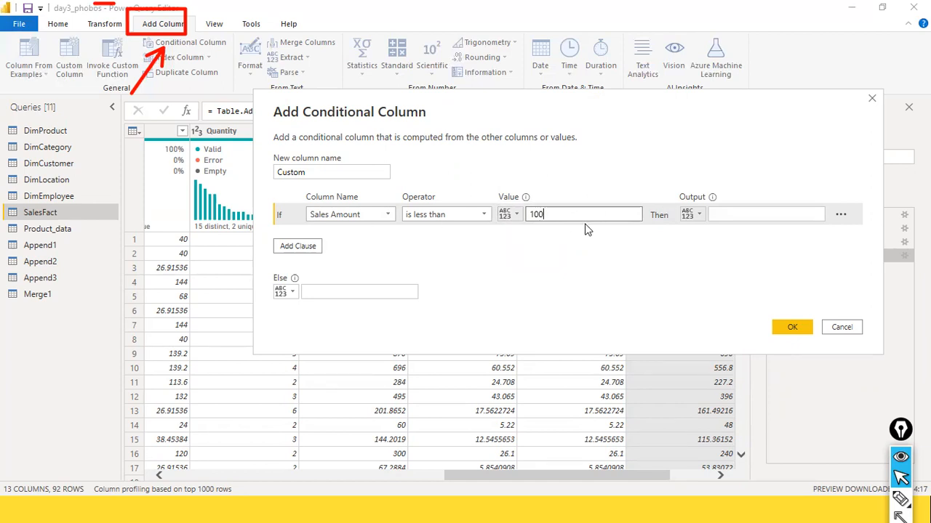
# - Set the first clause's output to "Low" including the quotation marks, and add a second clause
pyautogui.click(713, 214)
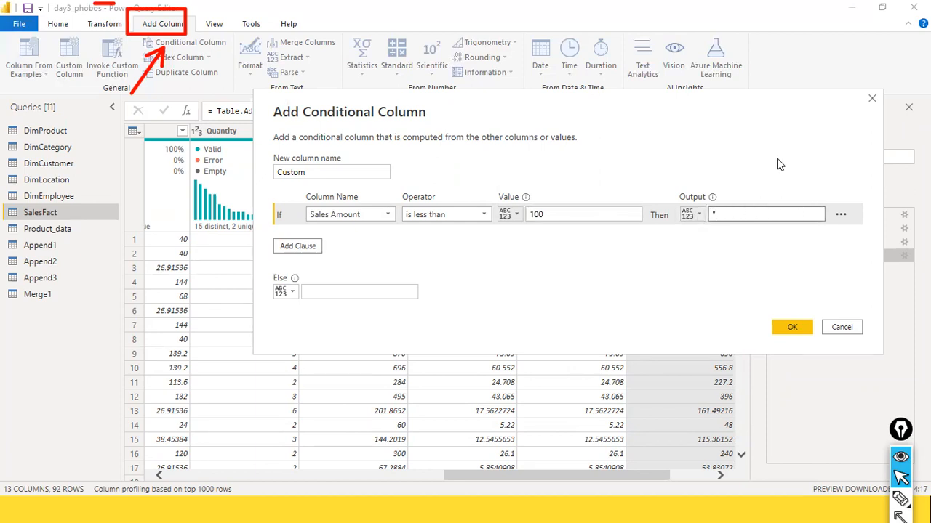
pyautogui.write('"Low')
pyautogui.click(298, 246)
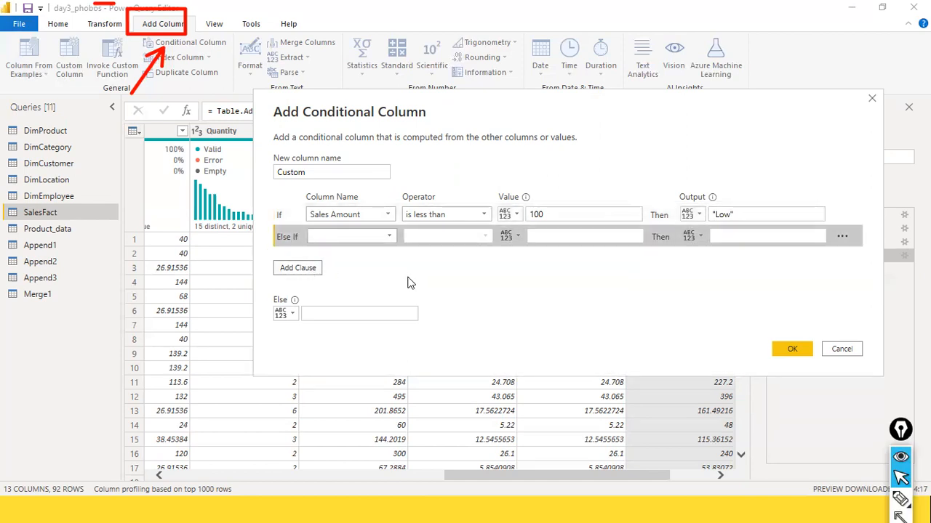
pyautogui.moveTo(451, 269); pyautogui.dragTo(333, 269)
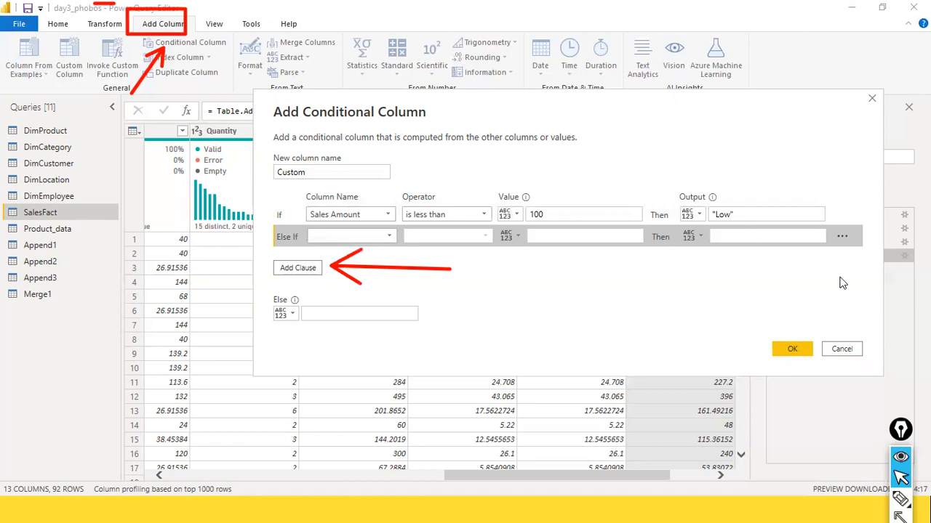
# - Define the second clause to output "Medium", including the quotation marks, when Sales Amount is greater than 100
pyautogui.click(388, 237)
pyautogui.click(341, 359)
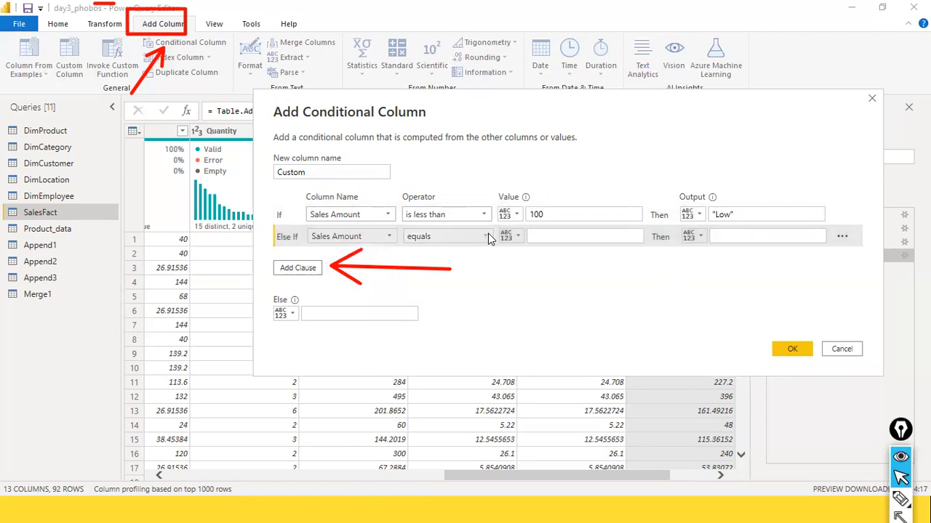
pyautogui.click(485, 237)
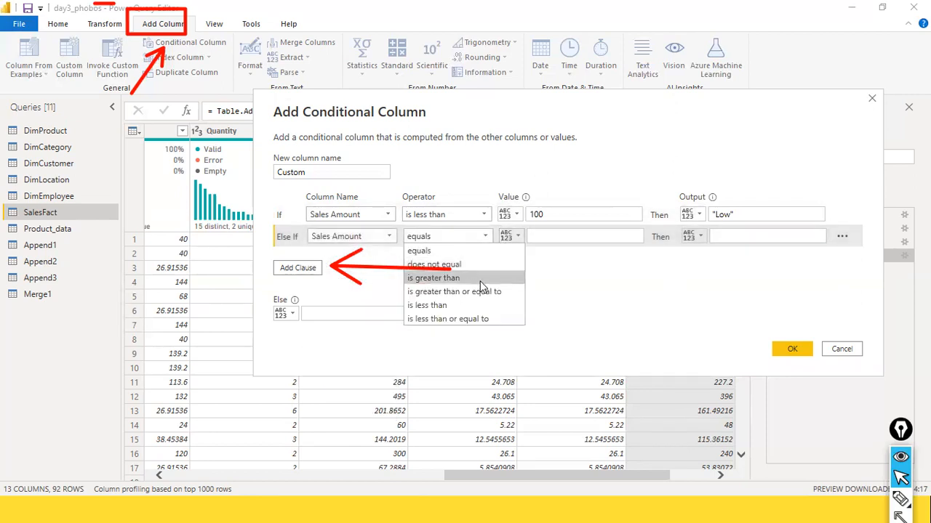
pyautogui.click(485, 282)
pyautogui.click(554, 236)
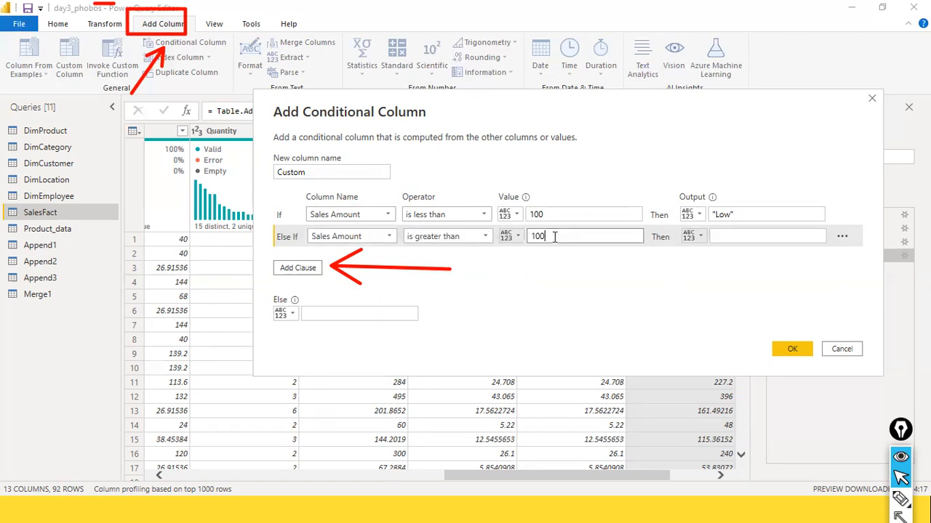
pyautogui.click(749, 232)
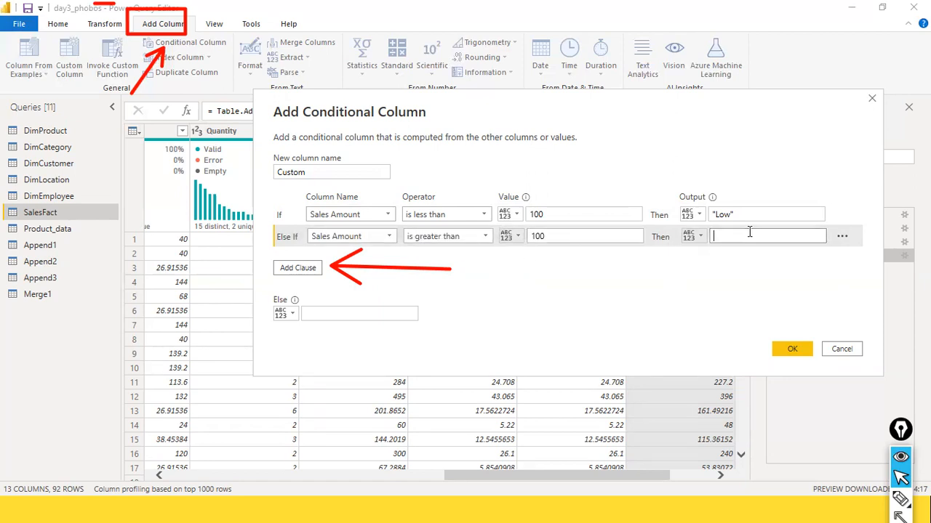
pyautogui.write('"')
# - Add a third clause that tests the Sales Amount column
pyautogui.click(288, 268)
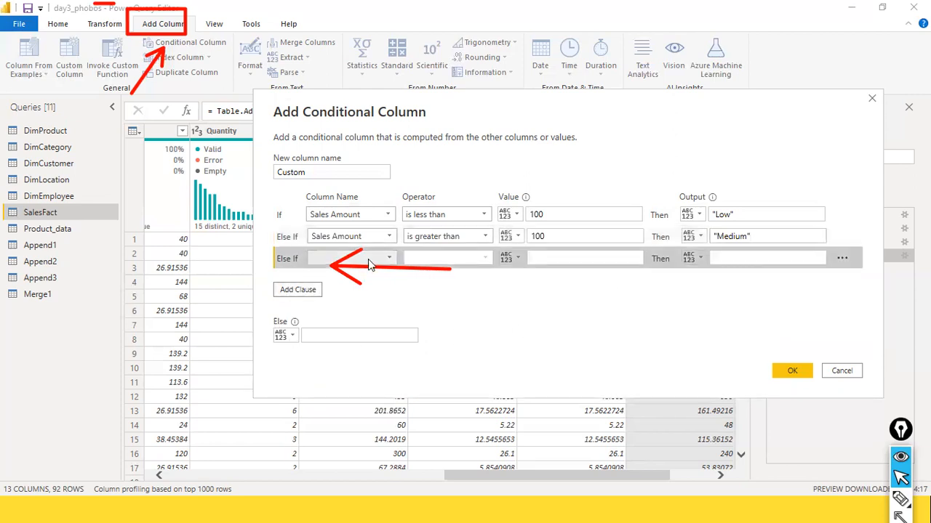
pyautogui.click(364, 259)
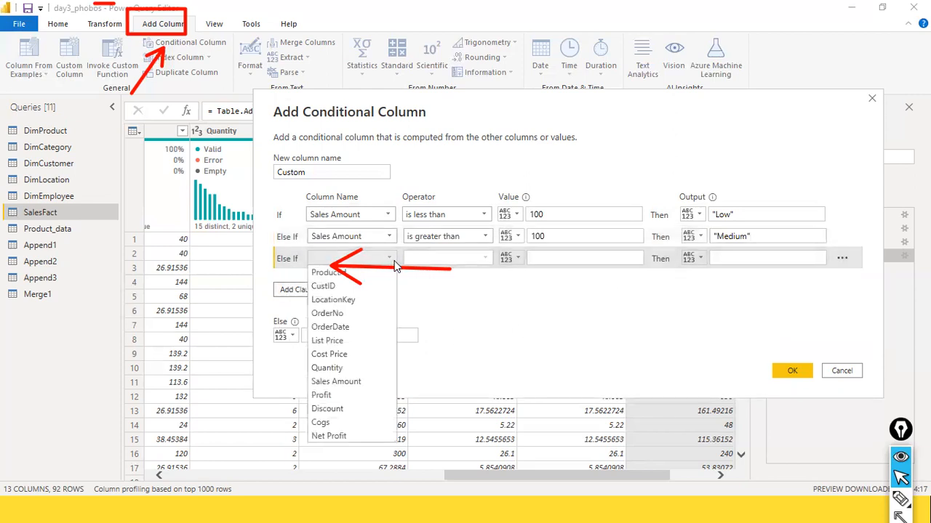
pyautogui.click(362, 383)
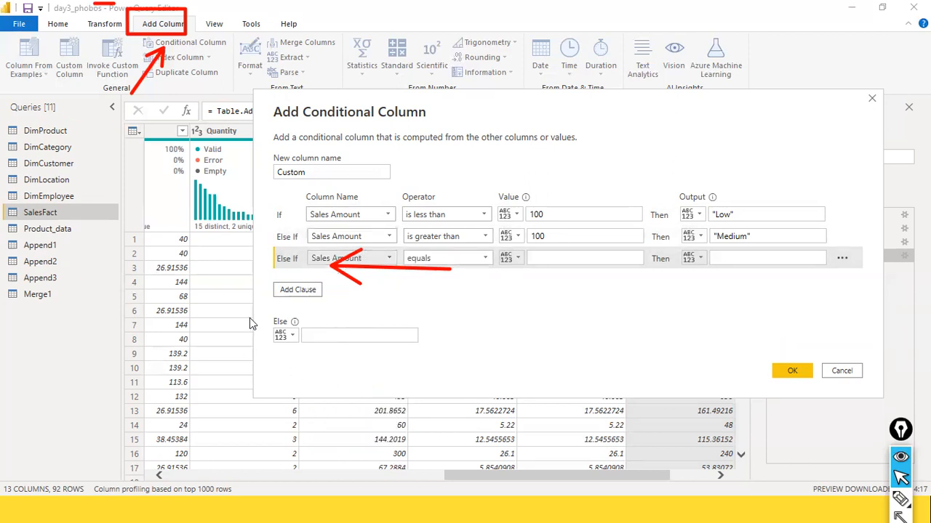
pyautogui.click(486, 258)
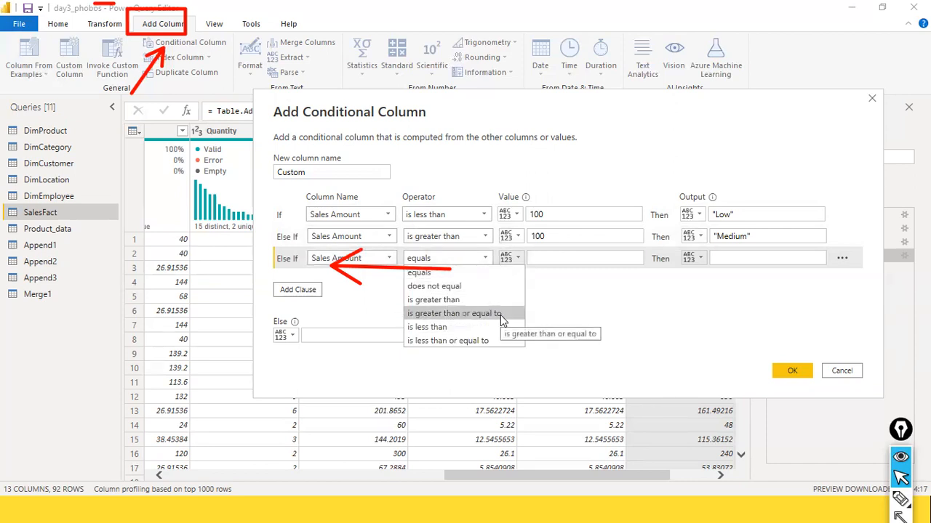
# - Change the second clause's operator to is greater than or equal to
pyautogui.click(480, 237)
pyautogui.click(480, 237)
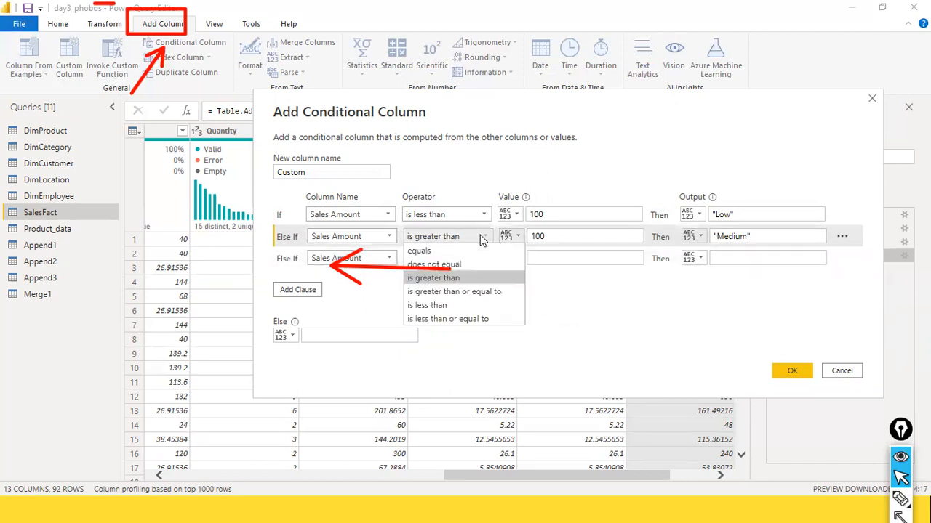
pyautogui.click(484, 236)
pyautogui.click(484, 237)
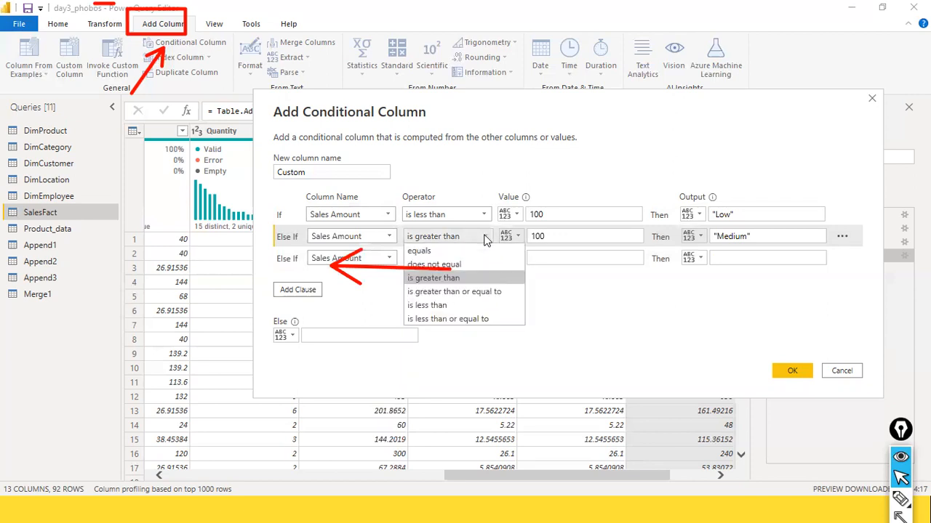
pyautogui.click(497, 293)
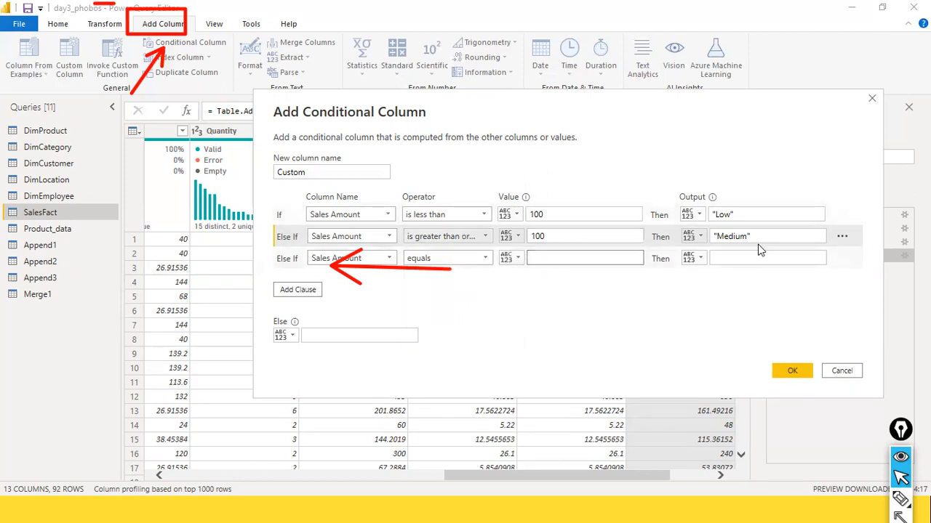
pyautogui.click(841, 238)
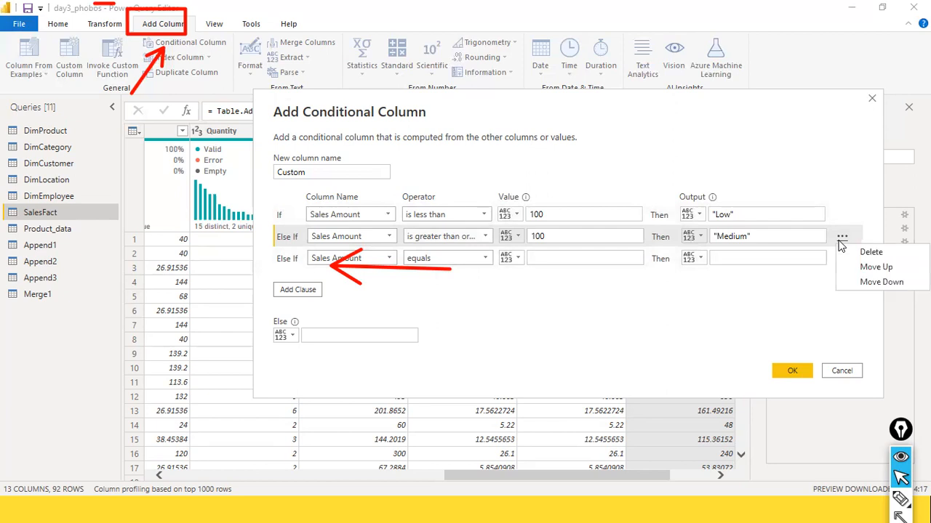
pyautogui.click(607, 343)
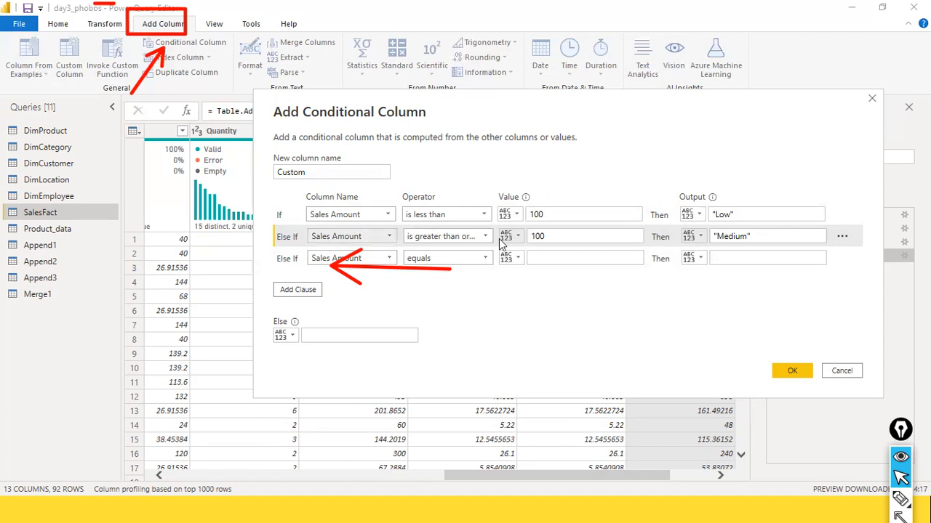
pyautogui.click(843, 239)
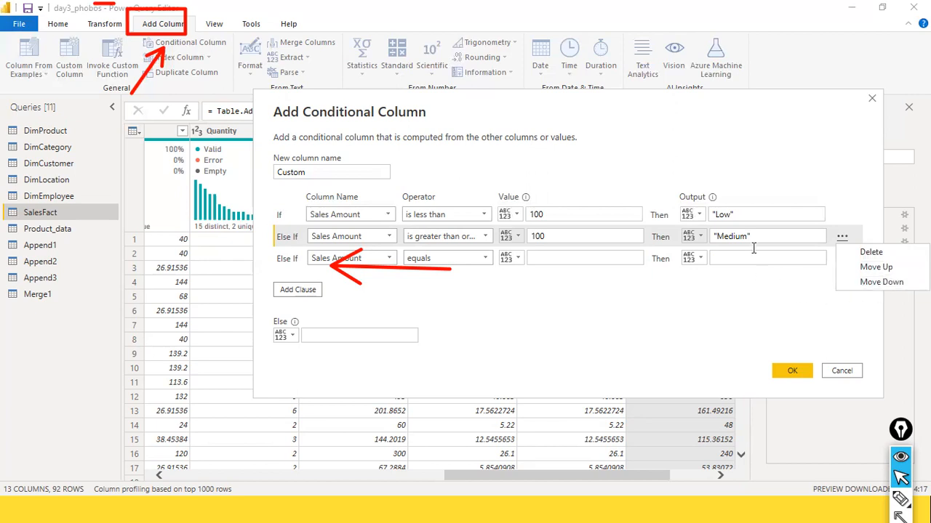
pyautogui.click(862, 188)
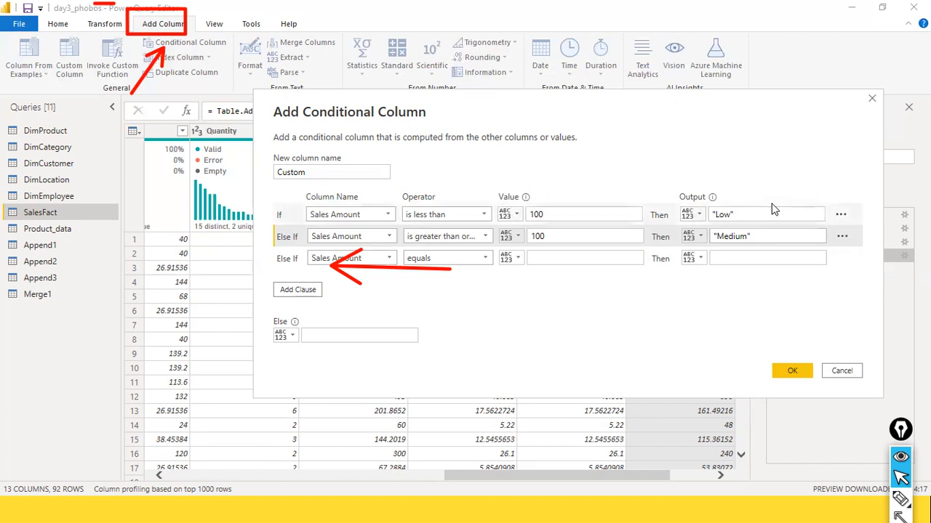
# - Set the third clause's comparison value to 500
pyautogui.click(602, 261)
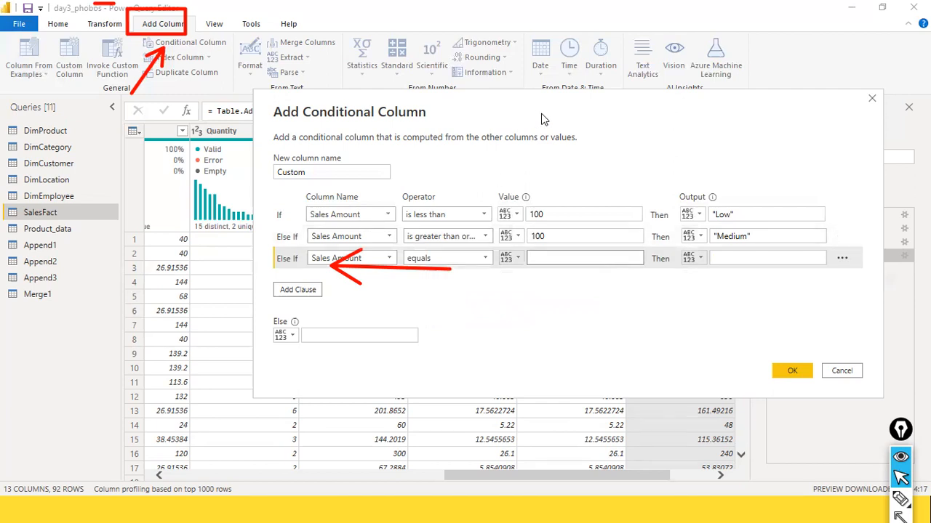
pyautogui.moveTo(541, 118); pyautogui.dragTo(663, 69)
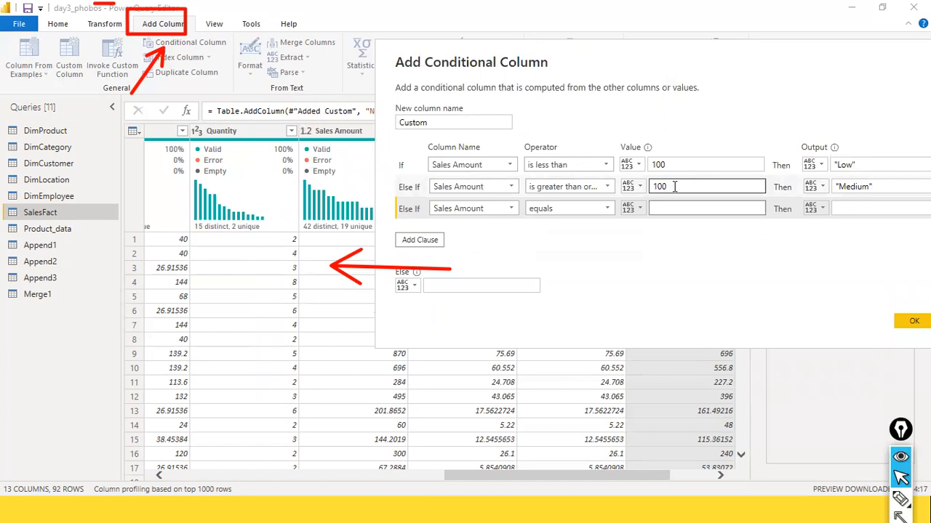
pyautogui.write('1')
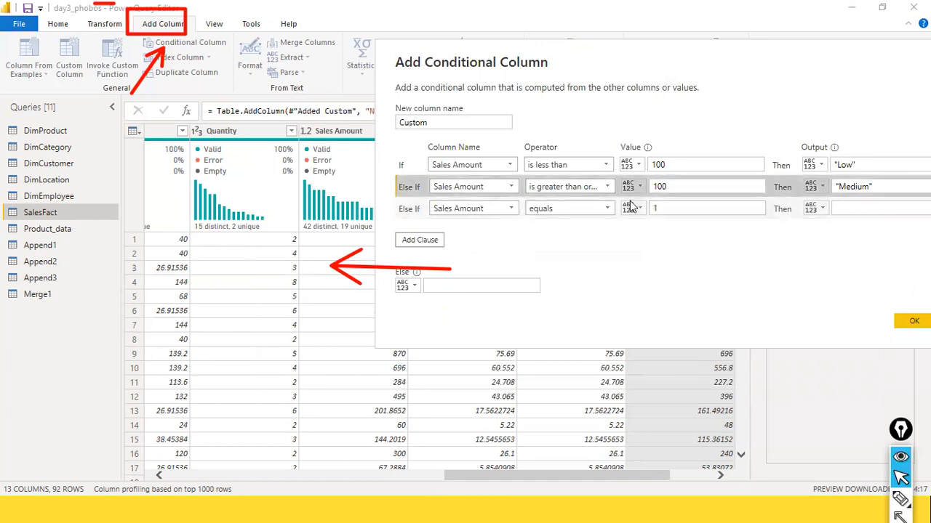
pyautogui.moveTo(673, 208); pyautogui.dragTo(617, 211)
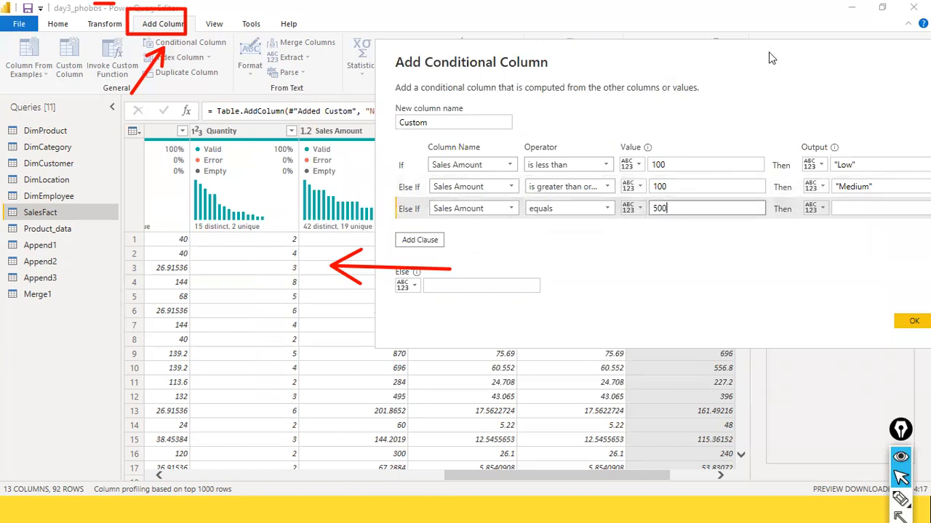
# - Set the third clause's output to "High" including the quotation marks, and create the conditional column
pyautogui.moveTo(768, 52); pyautogui.dragTo(540, 58)
pyautogui.click(645, 221)
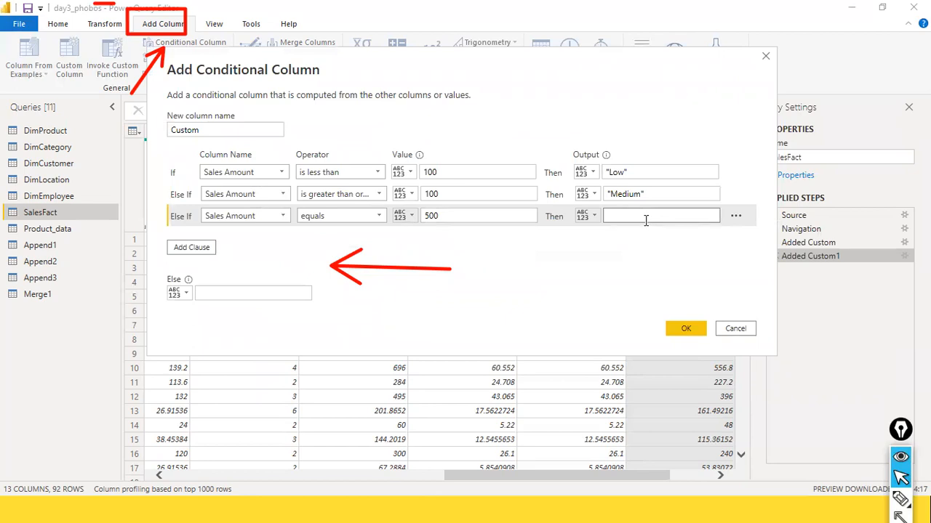
pyautogui.write('"High"')
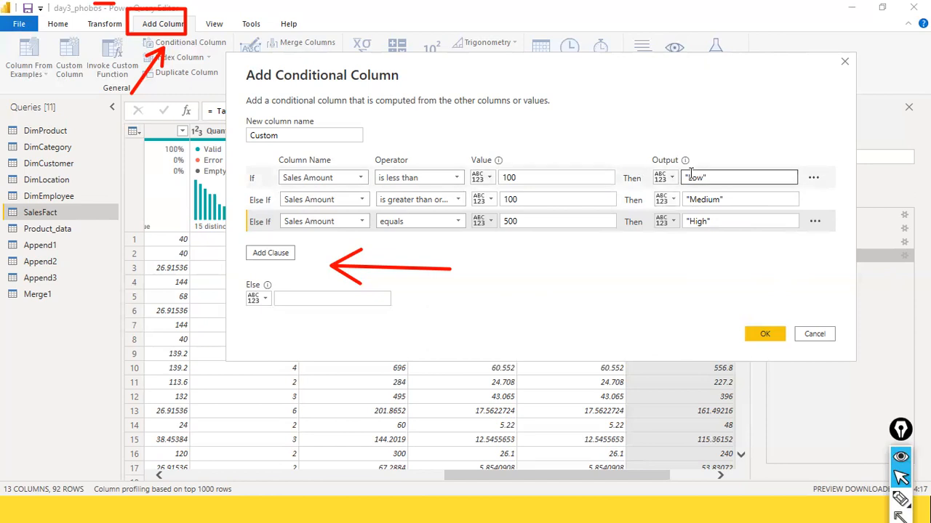
pyautogui.click(761, 336)
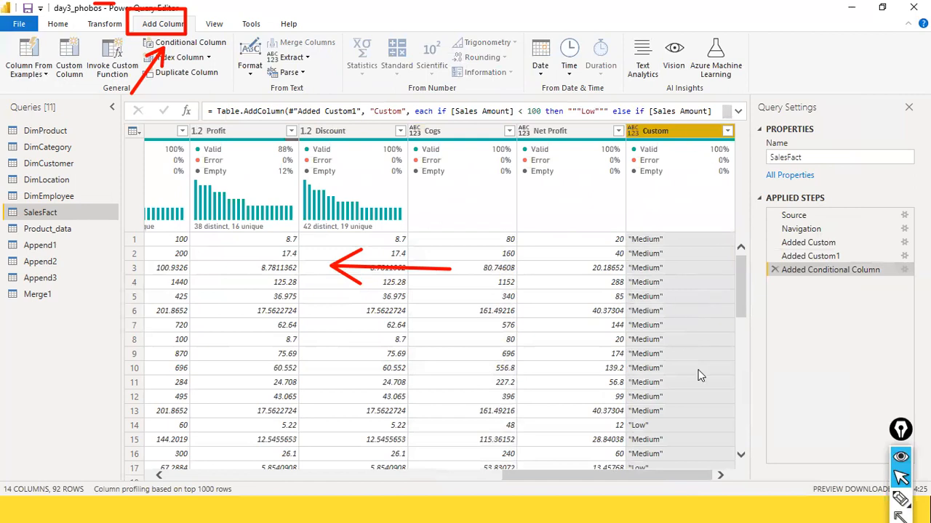
# - Review the conditional column's values and compare the query at the Added Custom1 and Added Conditional Column steps
pyautogui.scroll(-5, 698, 364)
pyautogui.scroll(5, 700, 371)
pyautogui.click(829, 256)
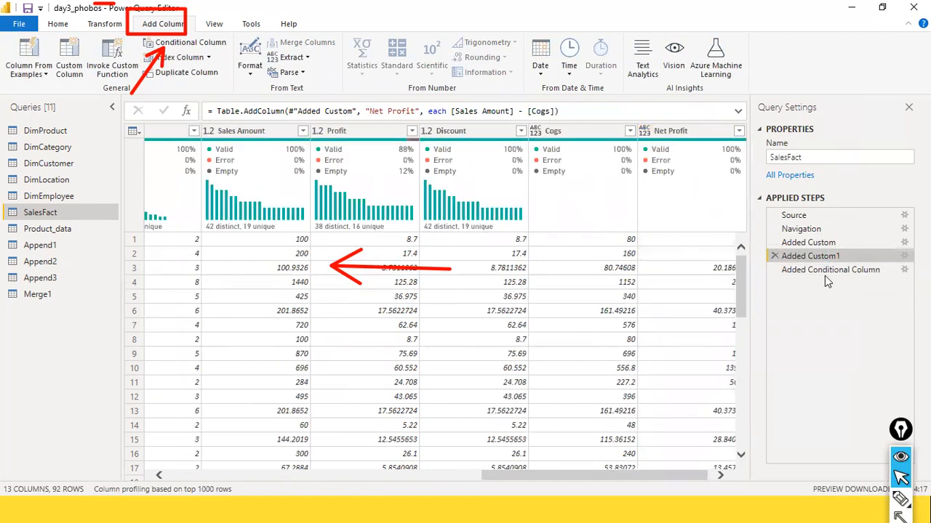
pyautogui.click(799, 271)
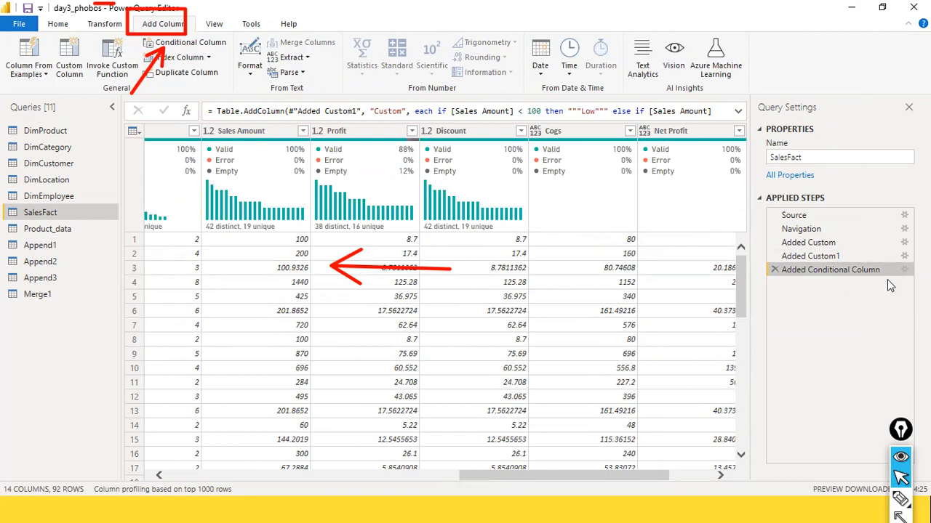
pyautogui.click(818, 256)
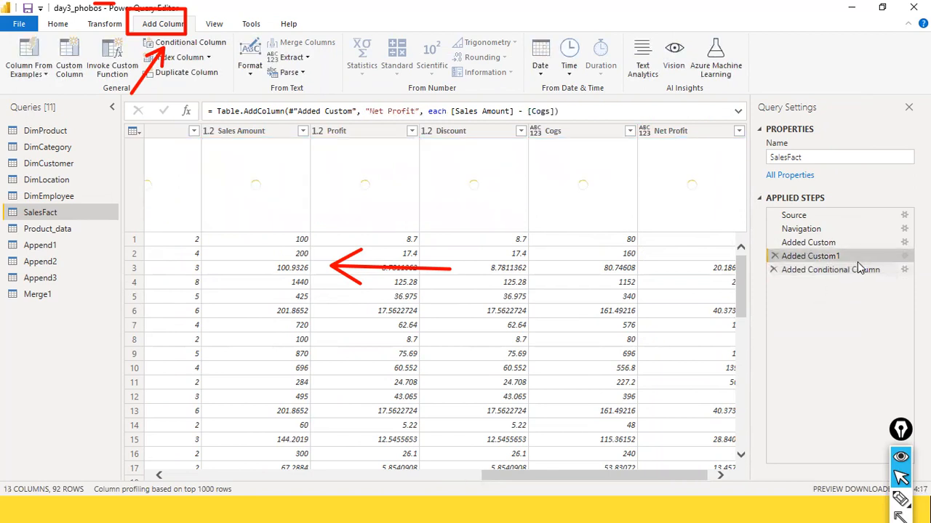
# - Examine the Table.AddColumn formulas behind the Added Custom and Added Custom1 steps, which define Cogs and Net Profit
pyautogui.click(823, 246)
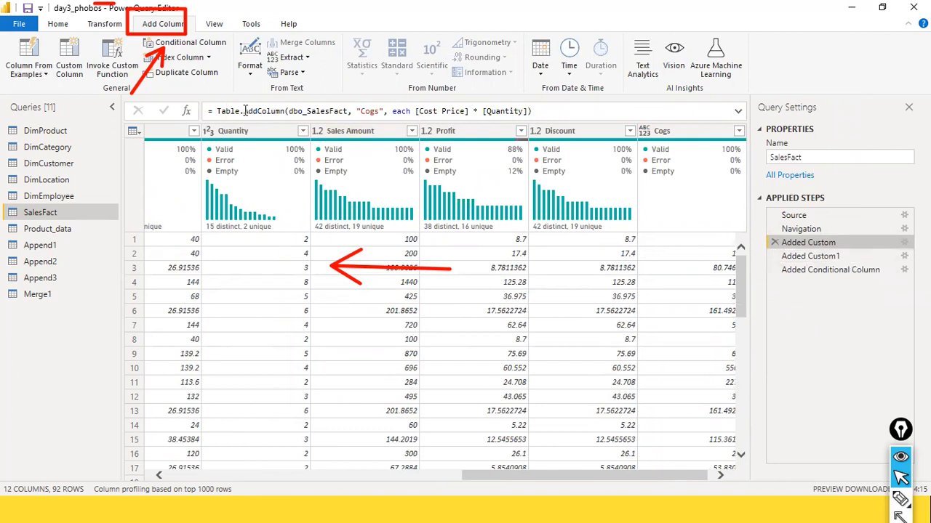
pyautogui.doubleClick(263, 111)
pyautogui.click(373, 112)
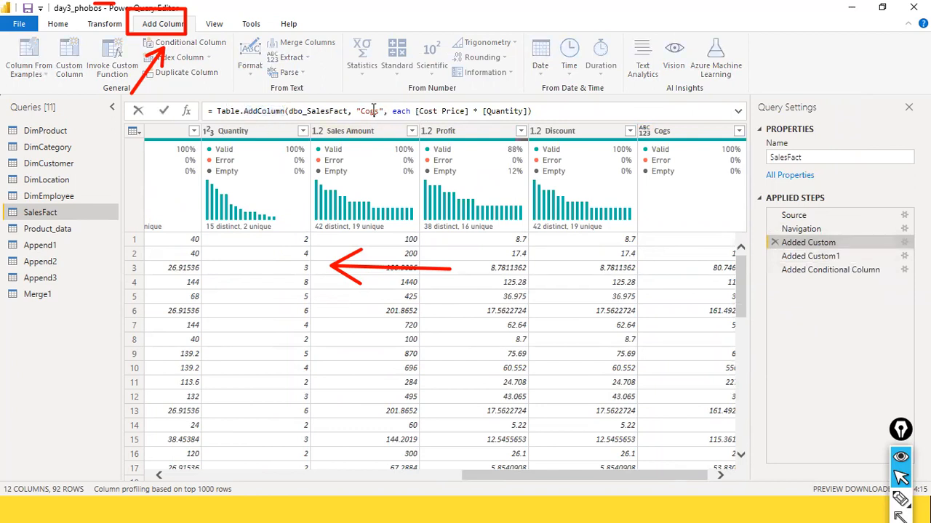
pyautogui.click(442, 111)
pyautogui.click(512, 111)
pyautogui.moveTo(223, 107)
pyautogui.moveTo(222, 109); pyautogui.dragTo(294, 111)
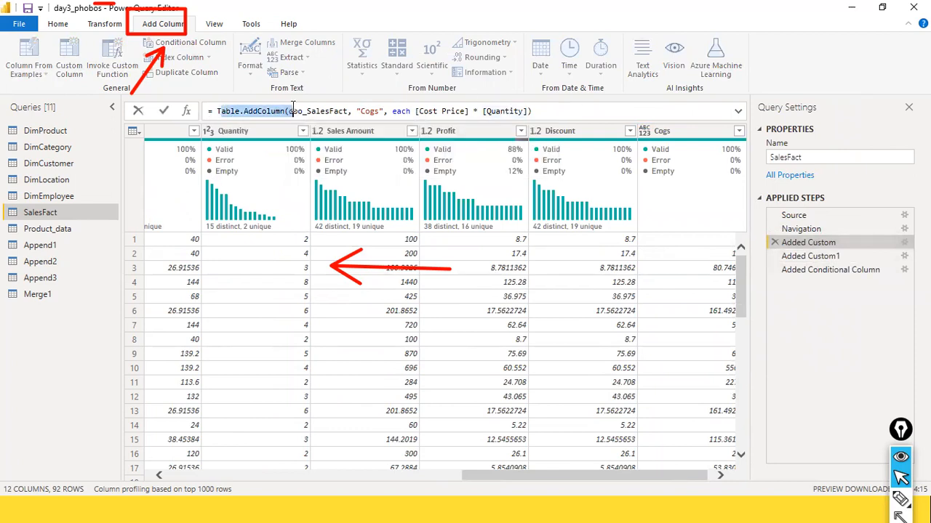
pyautogui.moveTo(304, 109)
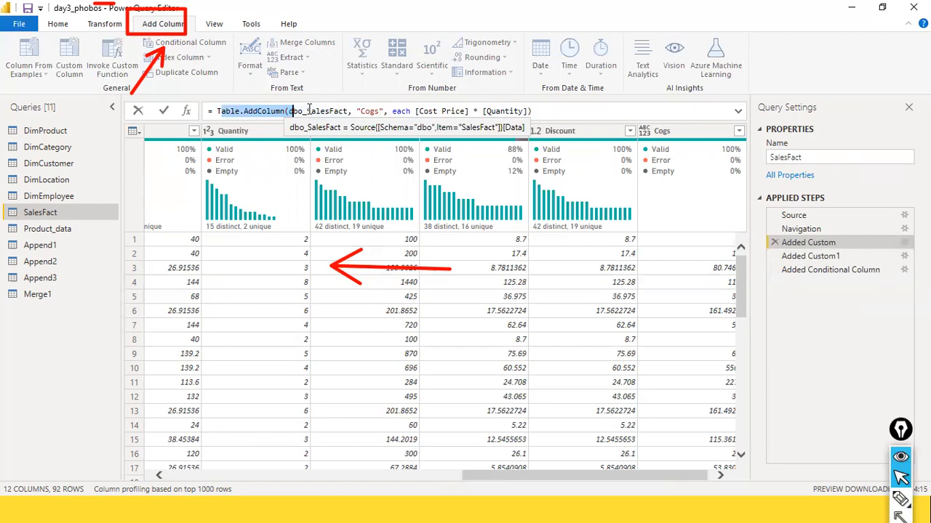
pyautogui.click(219, 113)
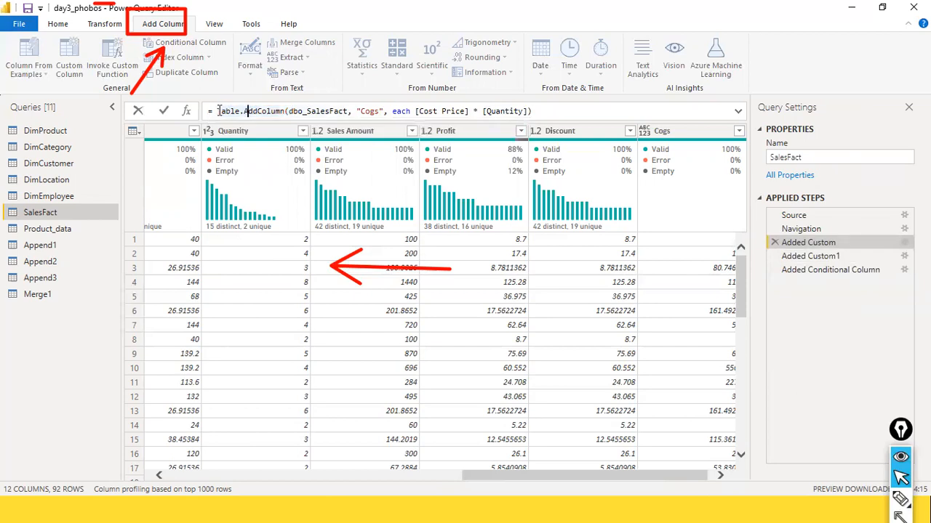
pyautogui.moveTo(218, 113); pyautogui.dragTo(291, 113)
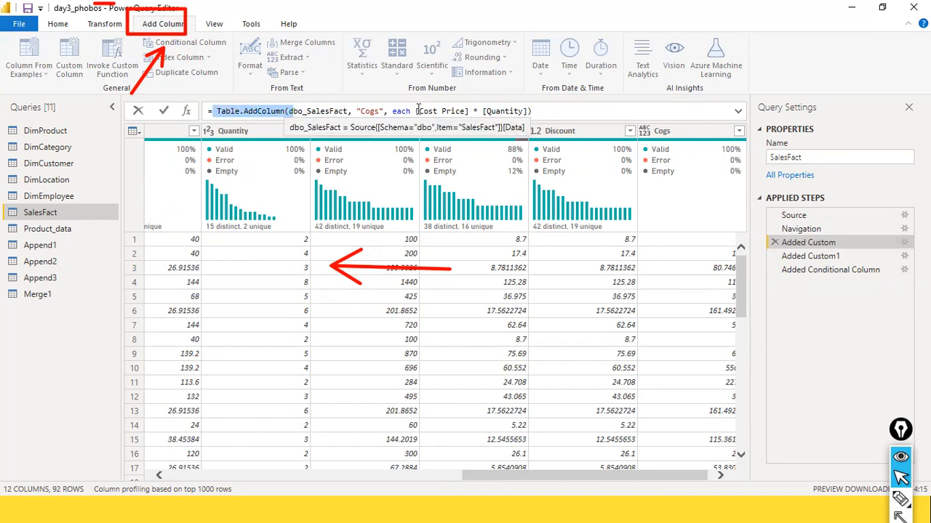
pyautogui.click(809, 259)
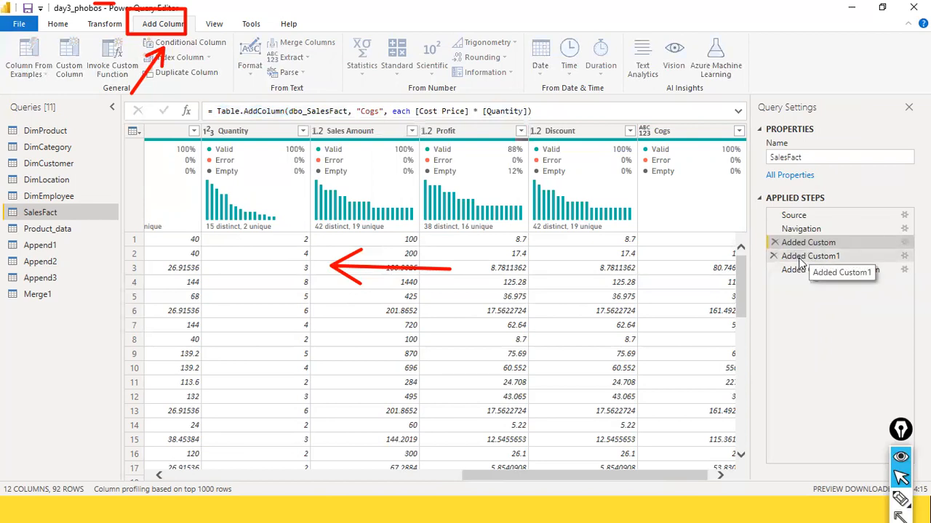
pyautogui.click(801, 258)
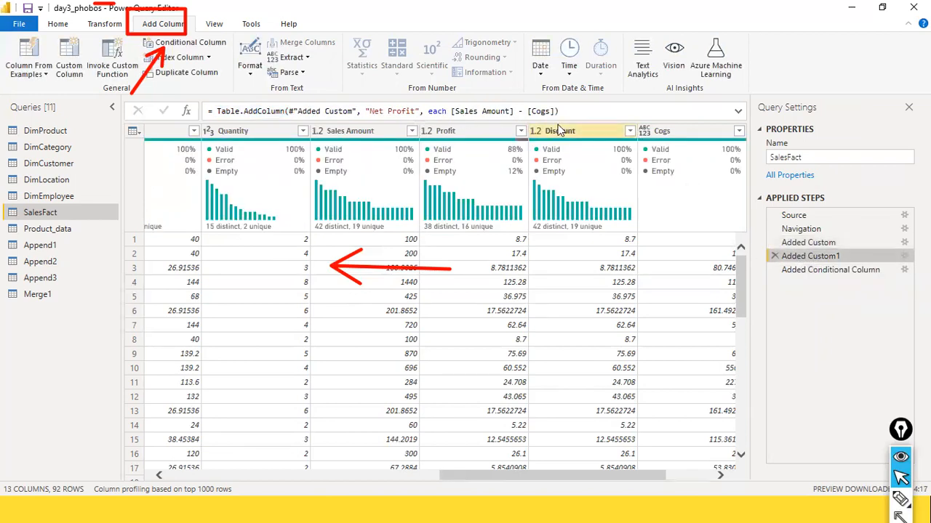
# - Edit the Added Conditional Column formula to strip the extra quotation marks around Low, leaving "Low", and apply it
pyautogui.click(824, 269)
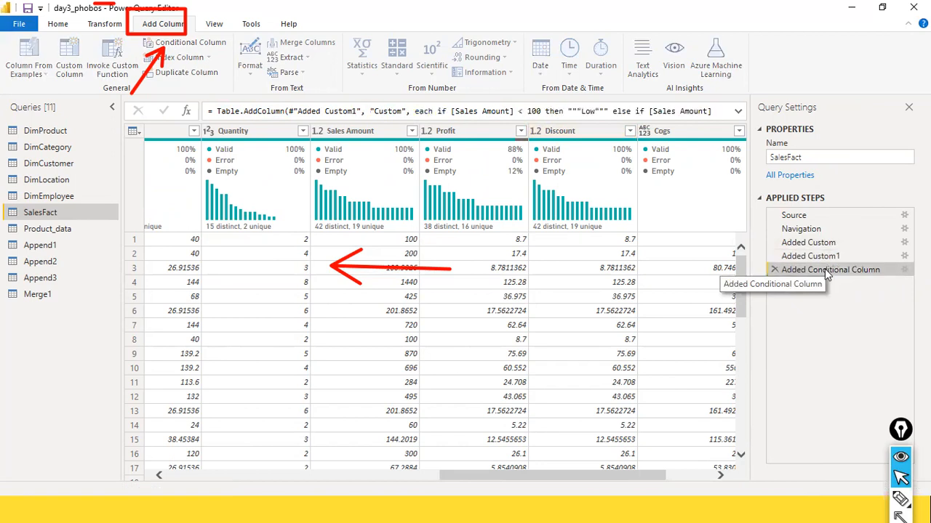
pyautogui.click(738, 111)
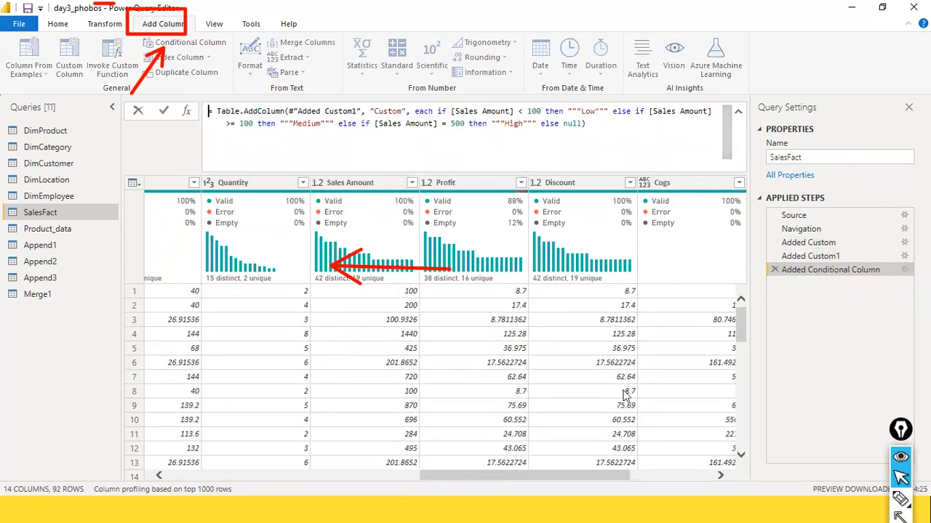
pyautogui.moveTo(545, 474); pyautogui.dragTo(747, 469)
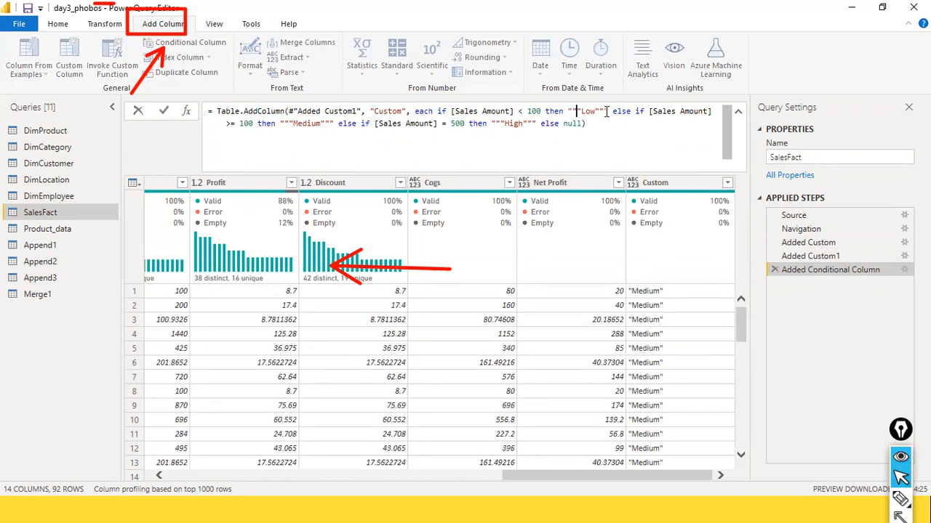
pyautogui.press('Delete')
pyautogui.press('Delete')
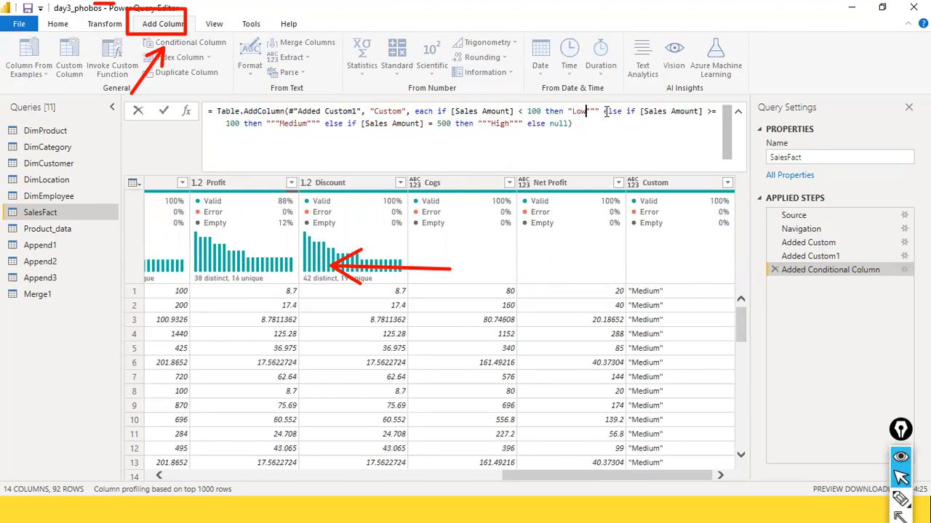
pyautogui.click(607, 111)
pyautogui.press('BackSpace')
pyautogui.press('BackSpace')
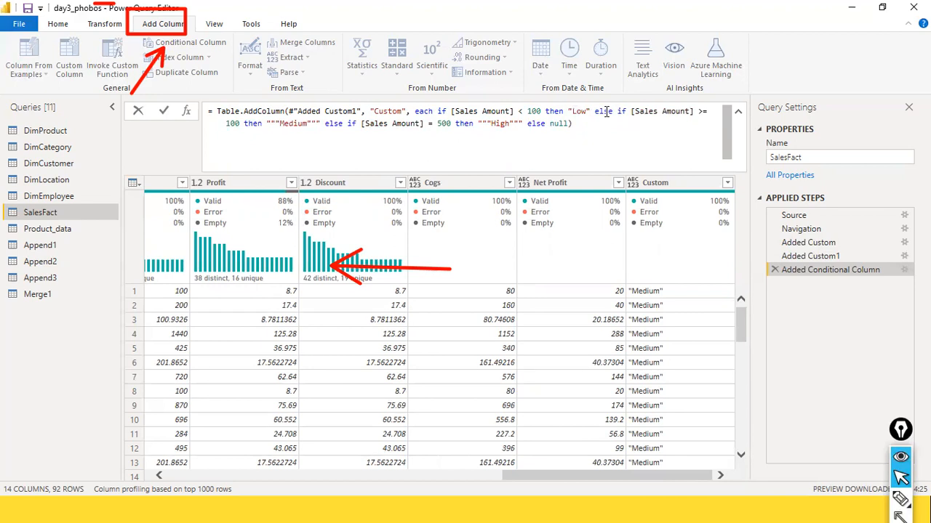
pyautogui.click(602, 167)
pyautogui.press('Return')
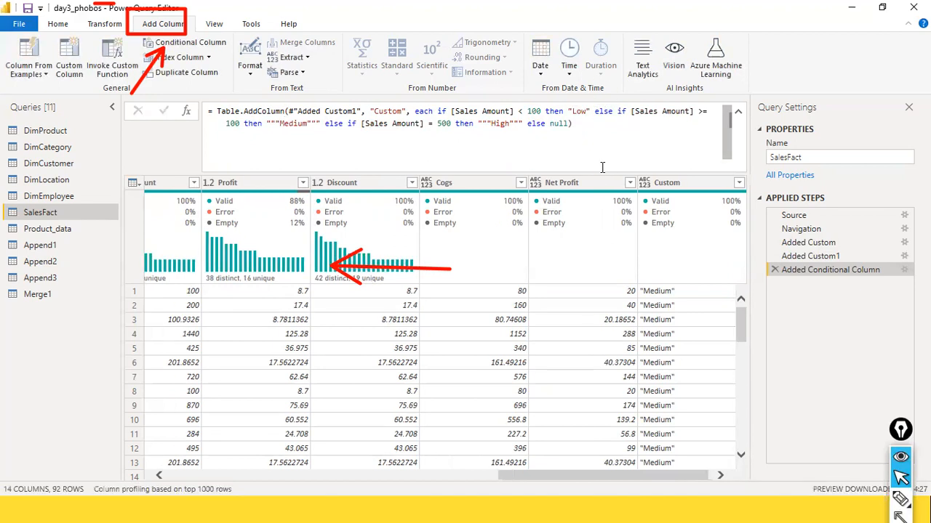
# - Check the Custom column's filter values and apply the filter with all values selected
pyautogui.click(739, 185)
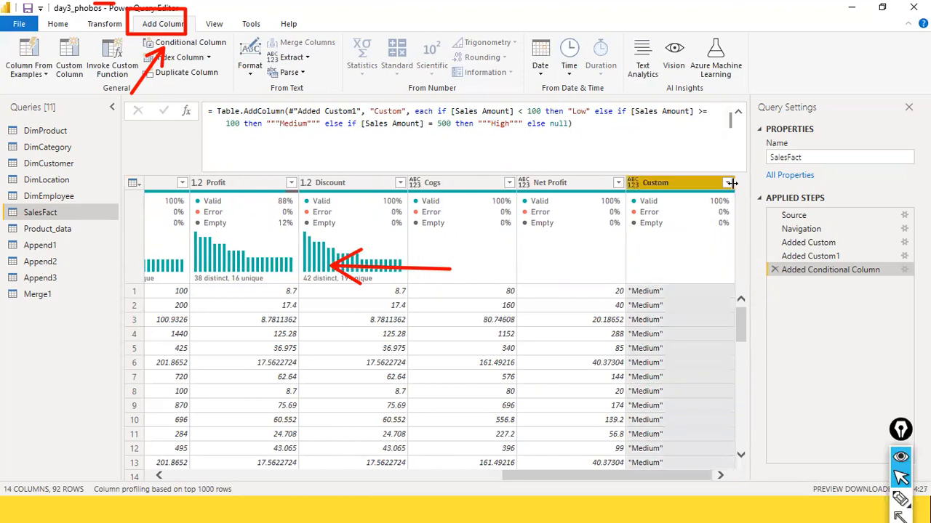
pyautogui.click(727, 183)
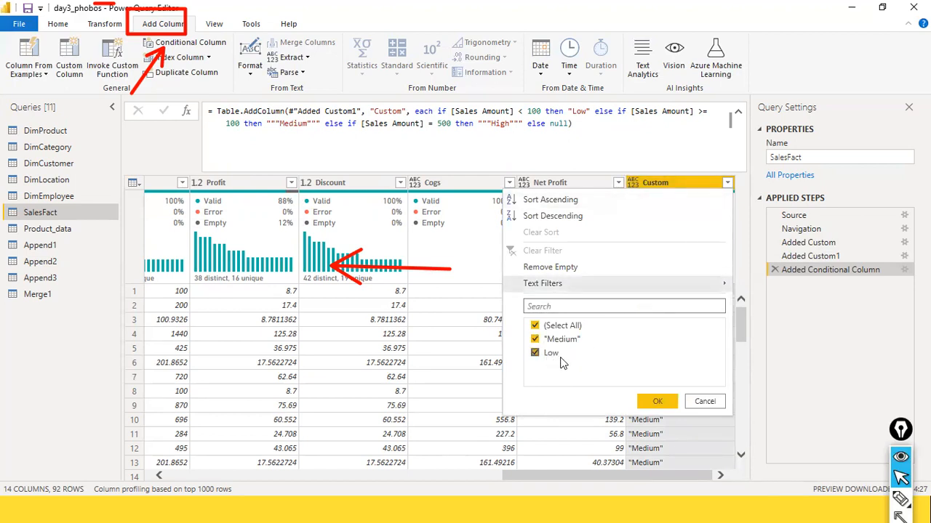
pyautogui.click(657, 402)
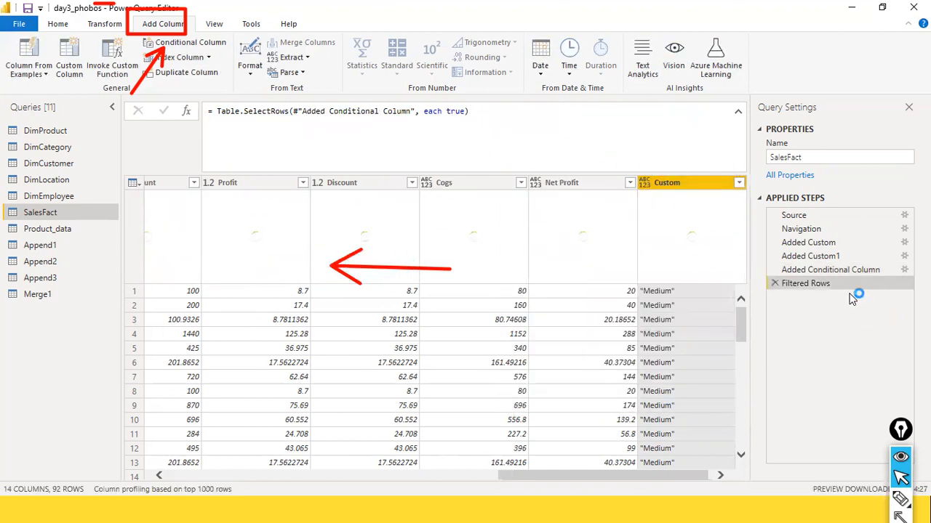
# - Reduce the Medium output to "Medium" in the Added Conditional Column formula by removing its extra quotation marks
pyautogui.click(842, 271)
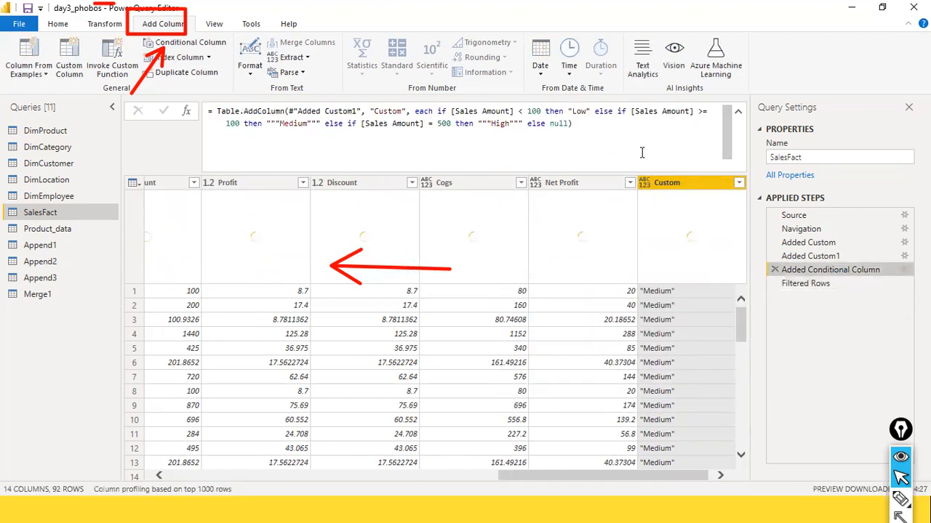
pyautogui.click(276, 123)
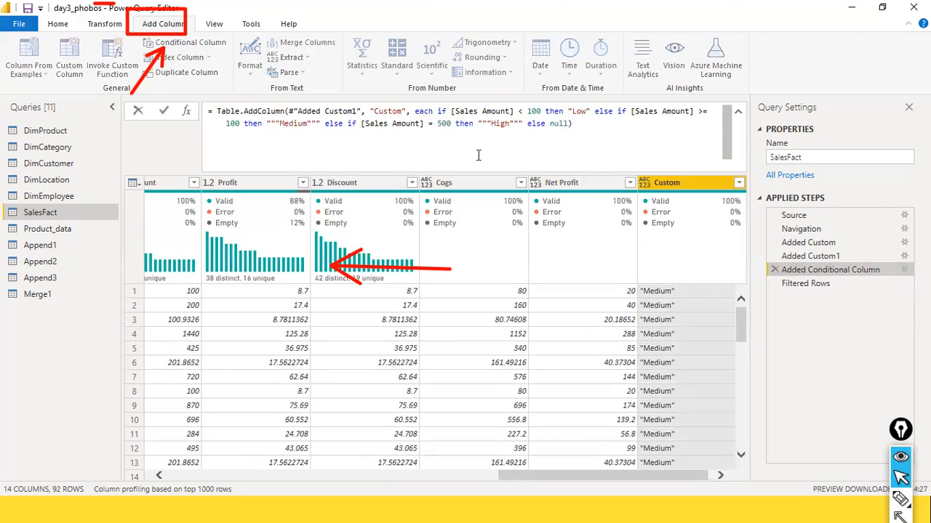
pyautogui.press('BackSpace')
pyautogui.press('BackSpace')
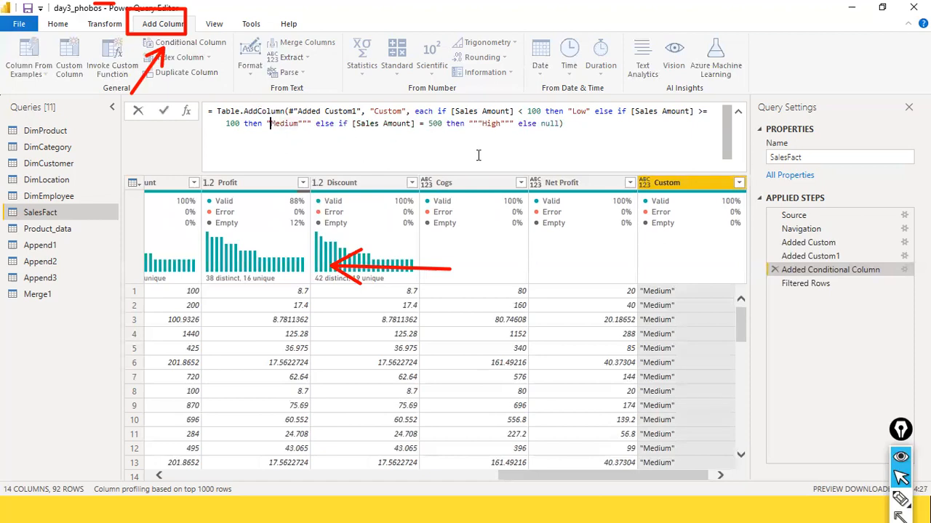
pyautogui.press('Right')
pyautogui.press('Right')
pyautogui.press('Delete')
pyautogui.press('Delete')
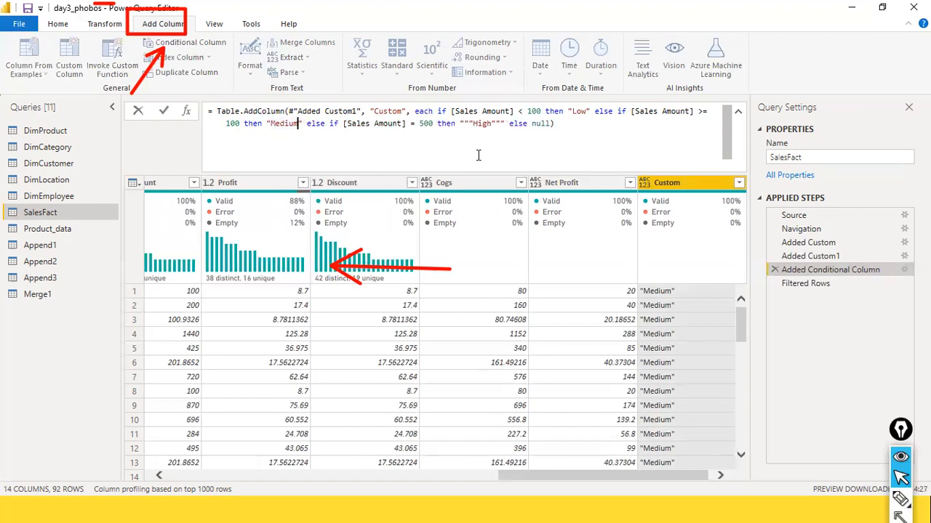
# - Reduce the High output to "High" in the same formula, apply the edit and check the Custom column's values
pyautogui.press('Right')
pyautogui.press('Right')
pyautogui.press('Right')
pyautogui.press('Right')
pyautogui.press('Right')
pyautogui.press('Right')
pyautogui.press('Right')
pyautogui.press('Right')
pyautogui.press('Right')
pyautogui.press('Right')
pyautogui.press('Right')
pyautogui.press('Right')
pyautogui.press('Right')
pyautogui.press('Right')
pyautogui.press('Right')
pyautogui.press('Right')
pyautogui.press('Right')
pyautogui.press('Right')
pyautogui.press('Right')
pyautogui.press('Right')
pyautogui.press('Left')
pyautogui.press('Left')
pyautogui.hotkey('shift', 'Right')
pyautogui.hotkey('shift', 'Right')
pyautogui.press('Delete')
pyautogui.press('Delete')
pyautogui.press('Delete')
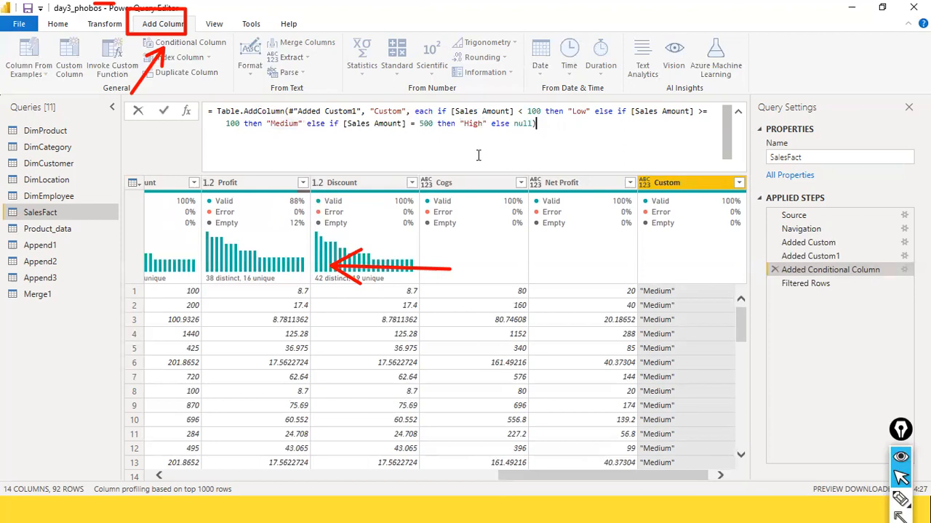
pyautogui.press('Return')
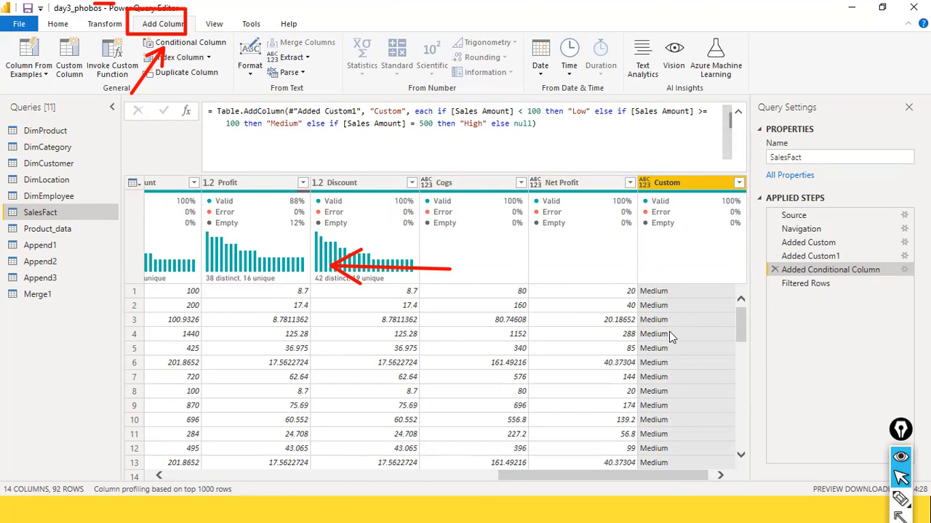
pyautogui.scroll(-3, 668, 341)
pyautogui.scroll(3, 667, 349)
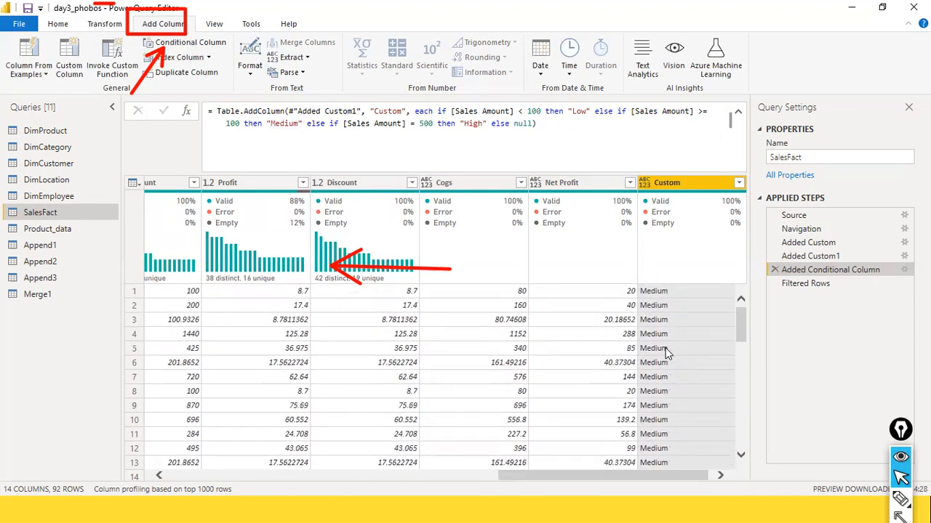
pyautogui.scroll(-4, 662, 353)
pyautogui.scroll(4, 654, 373)
pyautogui.click(690, 186)
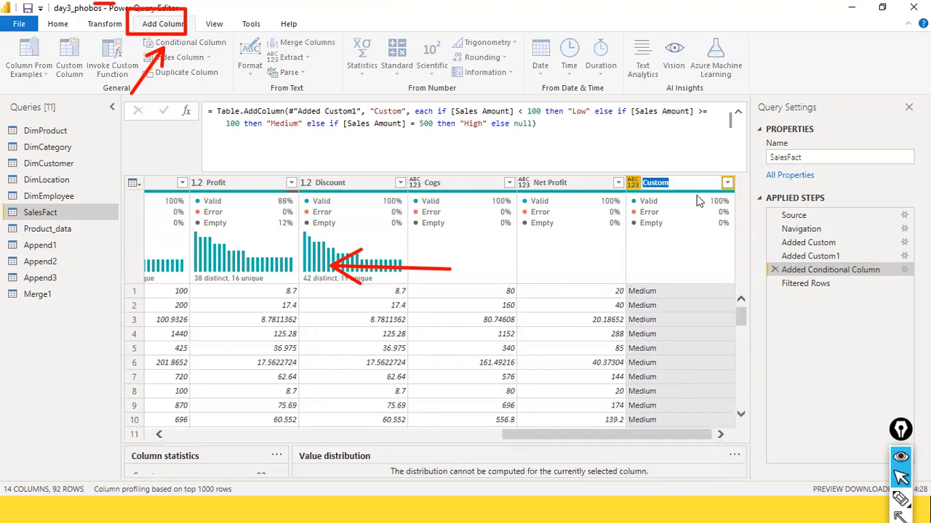
pyautogui.write('Sales Ty')
pyautogui.press('Return')
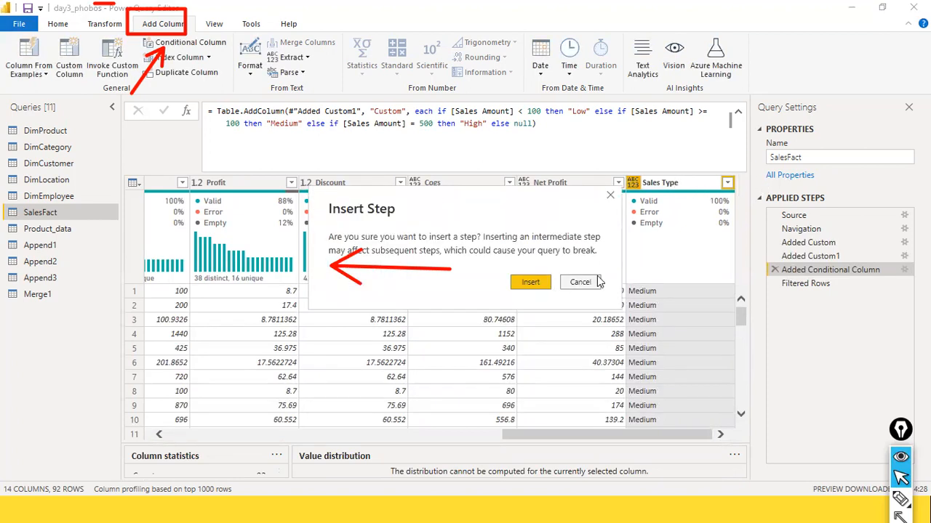
pyautogui.click(595, 283)
# - Rename the Custom column to Sales Category after the Filtered Rows step
pyautogui.click(810, 287)
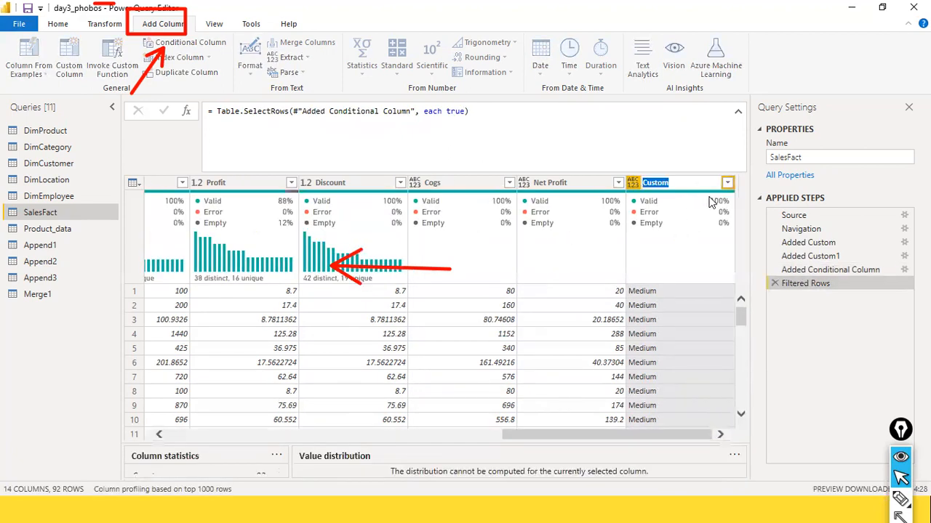
pyautogui.write('Sa')
pyautogui.write('les ateg')
pyautogui.write('Cat')
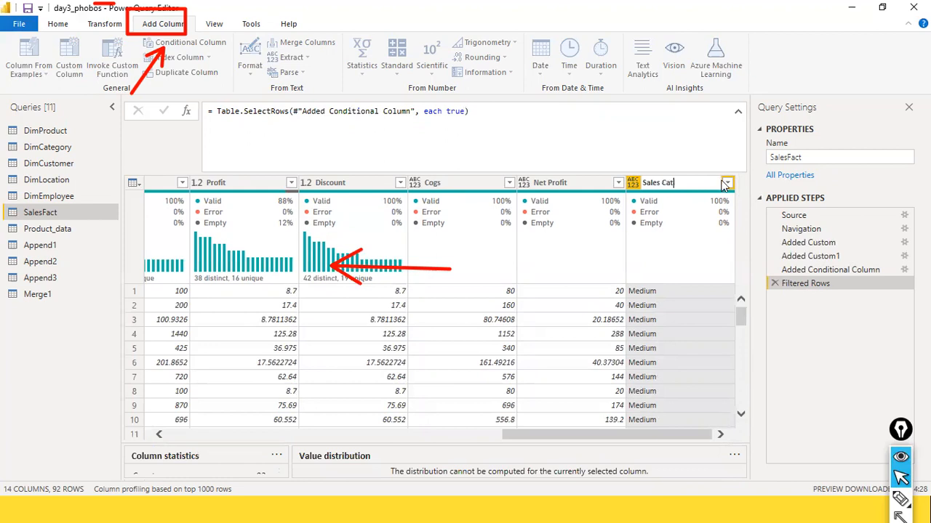
pyautogui.write('egory')
pyautogui.press('Return')
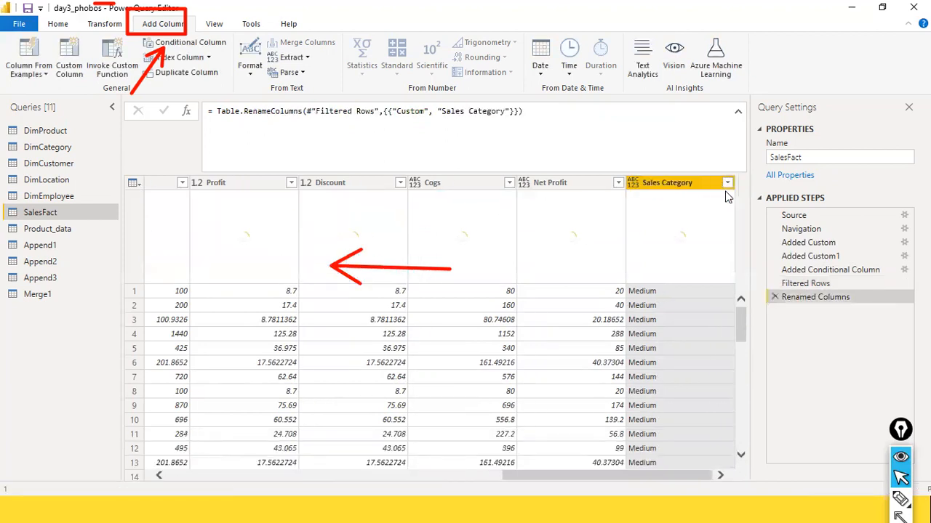
# - Check which values the Sales Category column contains using its filter list and the rows, without applying a filter
pyautogui.click(727, 183)
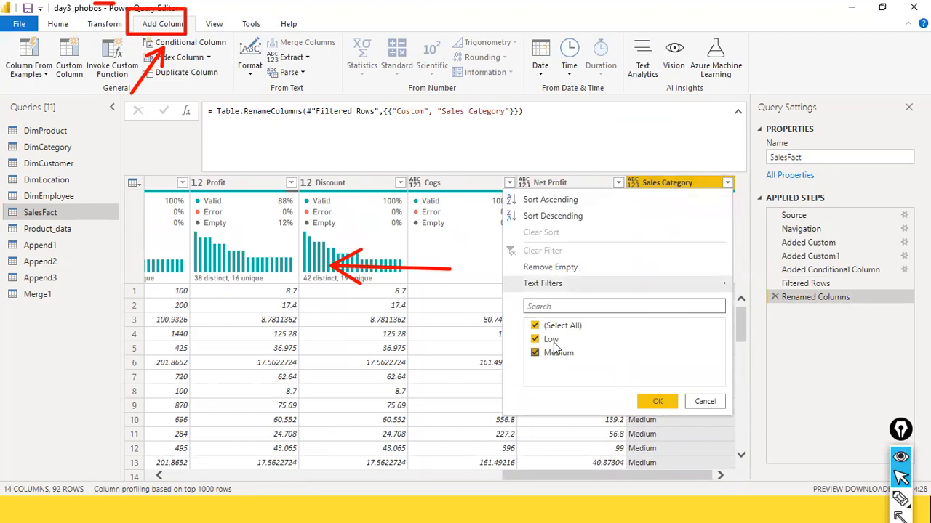
pyautogui.click(704, 402)
pyautogui.scroll(-4, 736, 301)
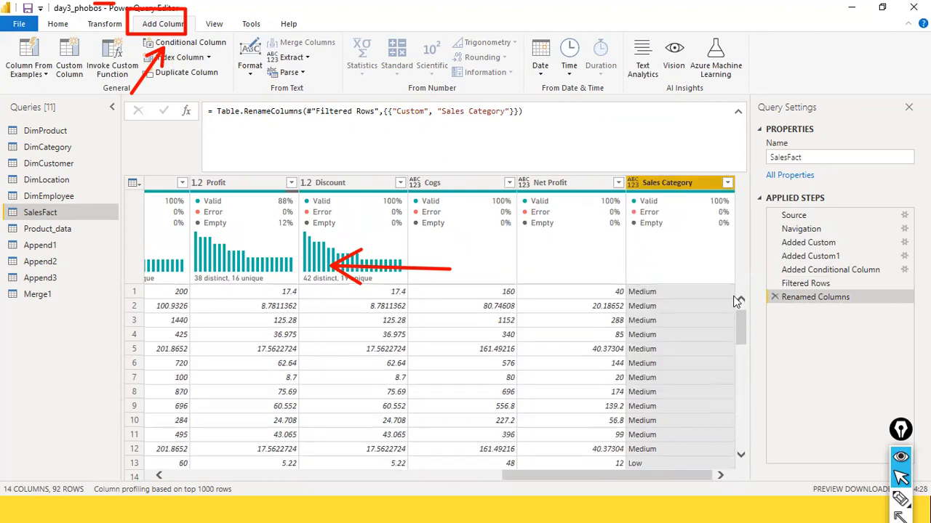
pyautogui.scroll(4, 732, 301)
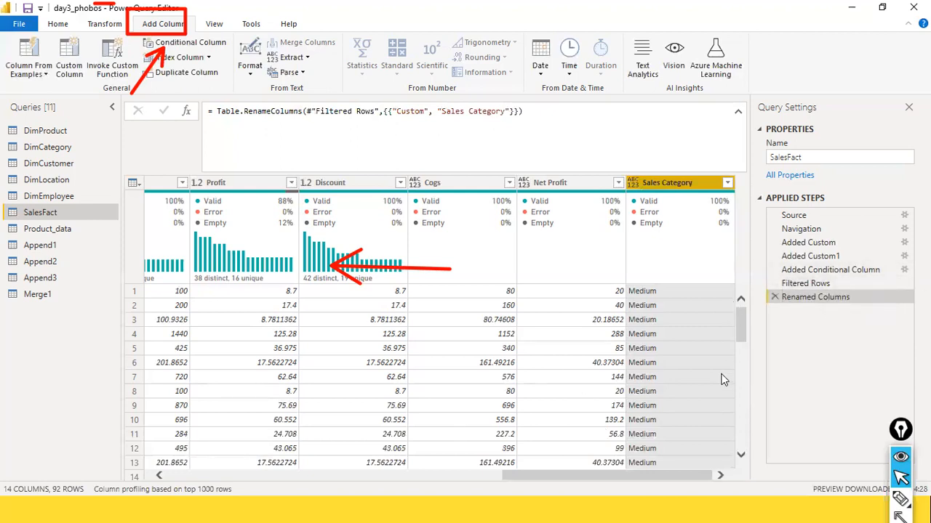
# - Change the High clause's operator to "is greater than or equal to" in the Added Conditional Column settings and apply it
pyautogui.click(806, 272)
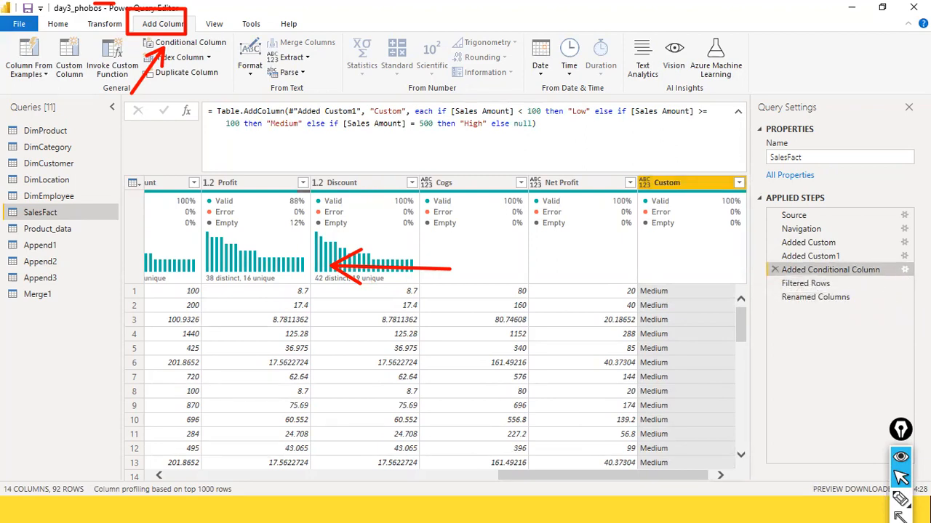
pyautogui.click(905, 270)
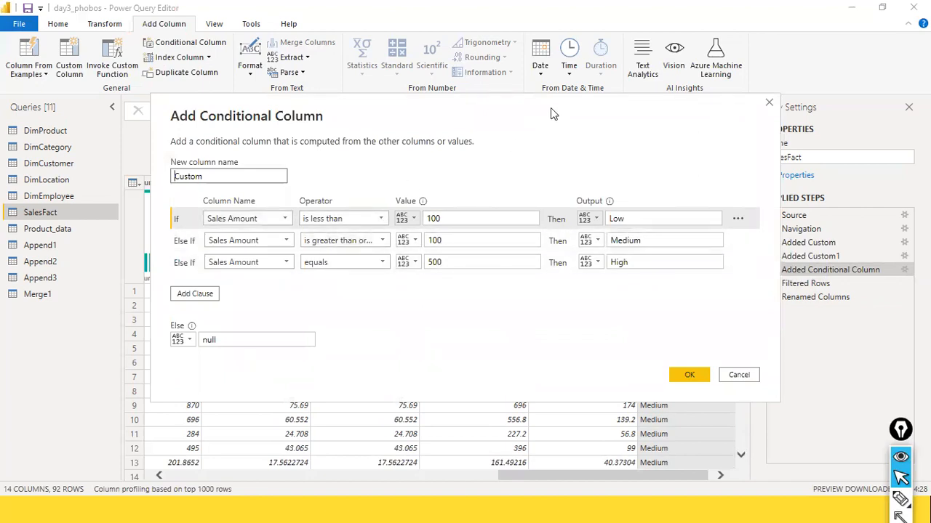
pyautogui.moveTo(536, 114); pyautogui.dragTo(432, 107)
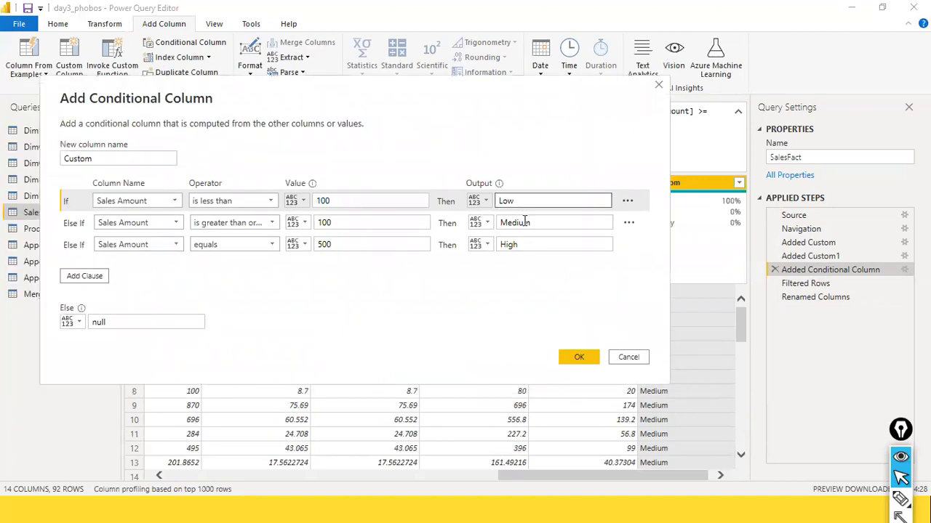
pyautogui.click(531, 249)
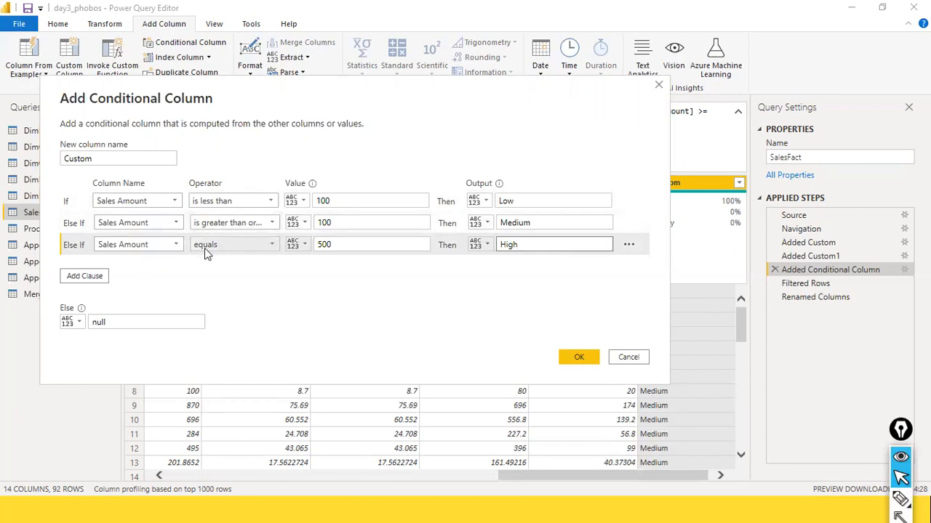
pyautogui.click(276, 248)
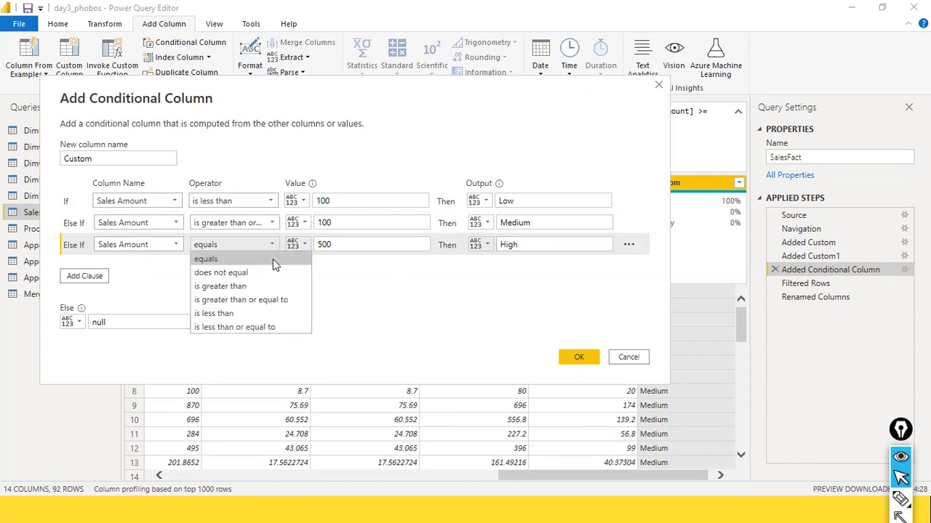
pyautogui.click(272, 304)
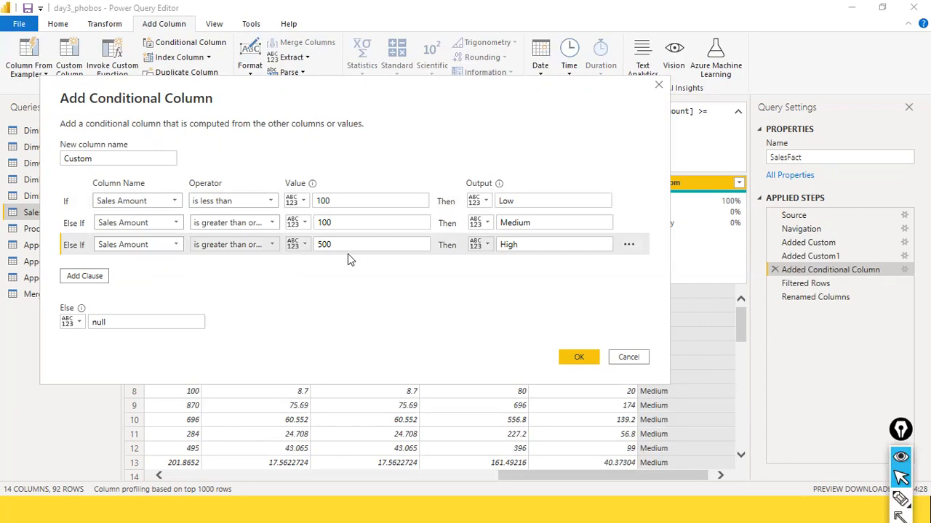
pyautogui.click(578, 357)
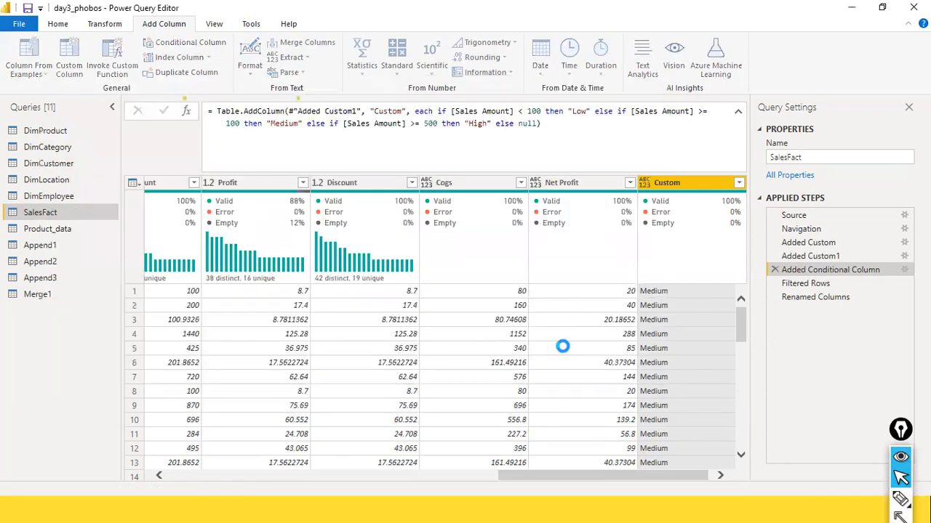
# - Check which values the Custom column contains using its filter list, collapsing the formula bar and applying no filter
pyautogui.click(727, 183)
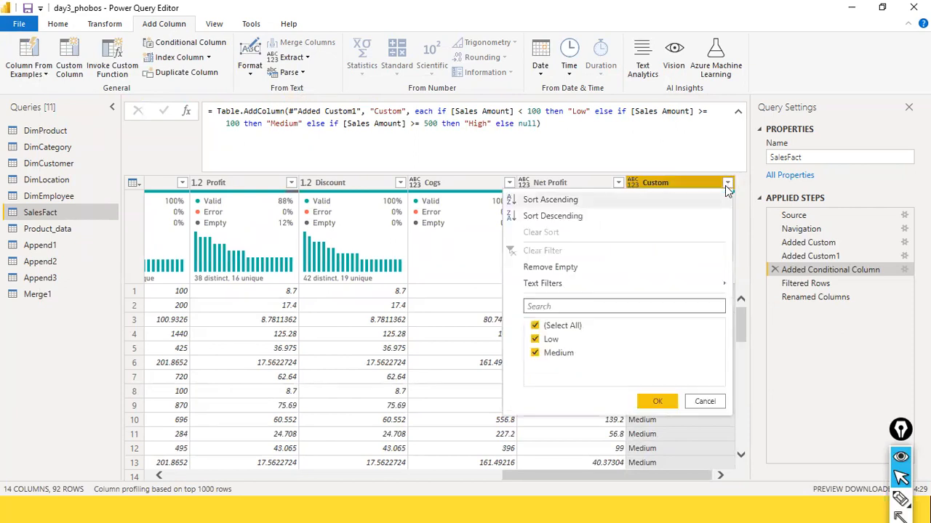
pyautogui.click(714, 404)
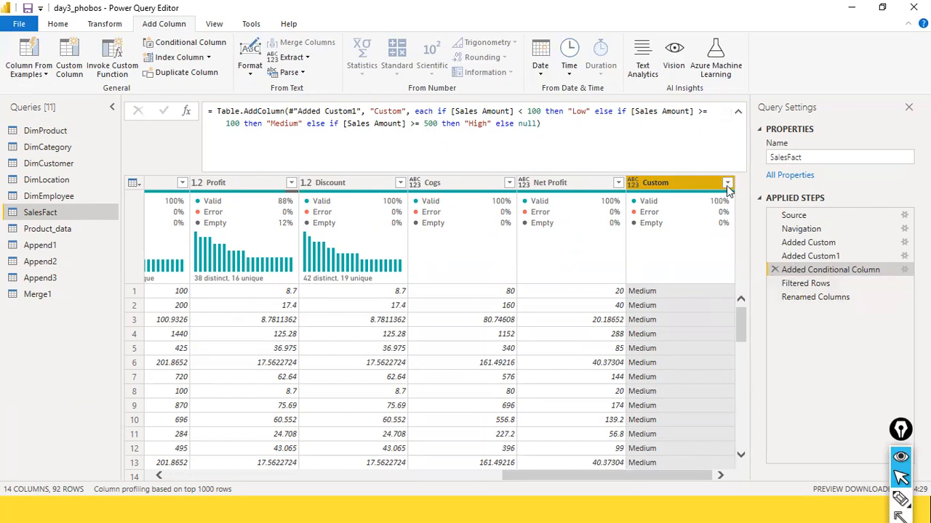
pyautogui.click(601, 145)
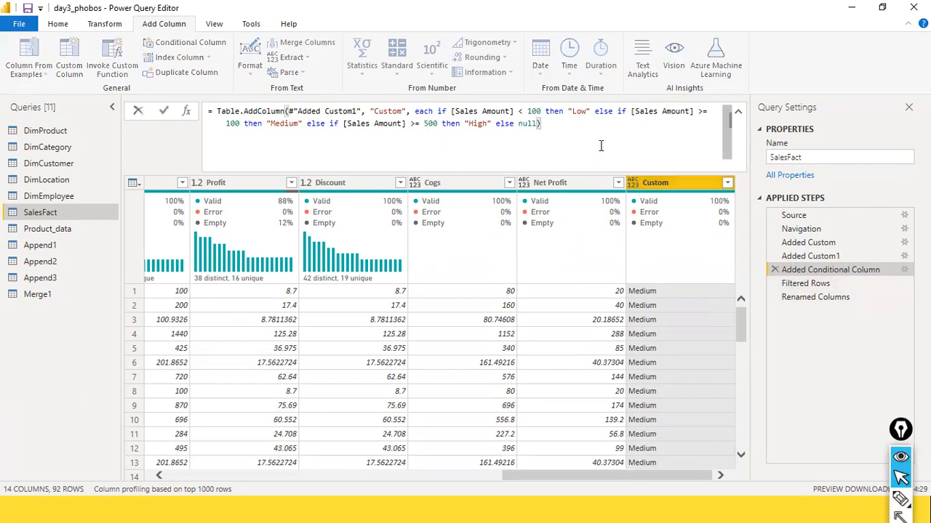
pyautogui.press('Escape')
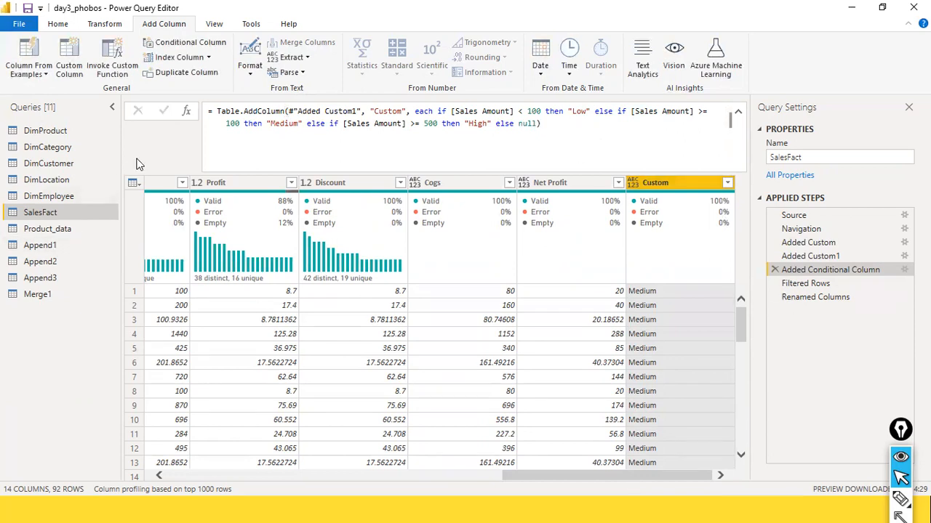
pyautogui.click(737, 113)
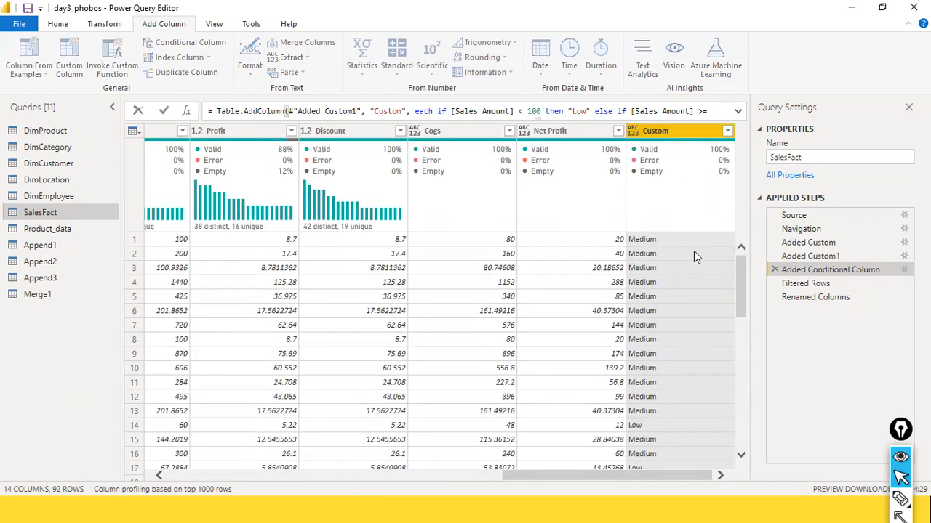
pyautogui.click(728, 137)
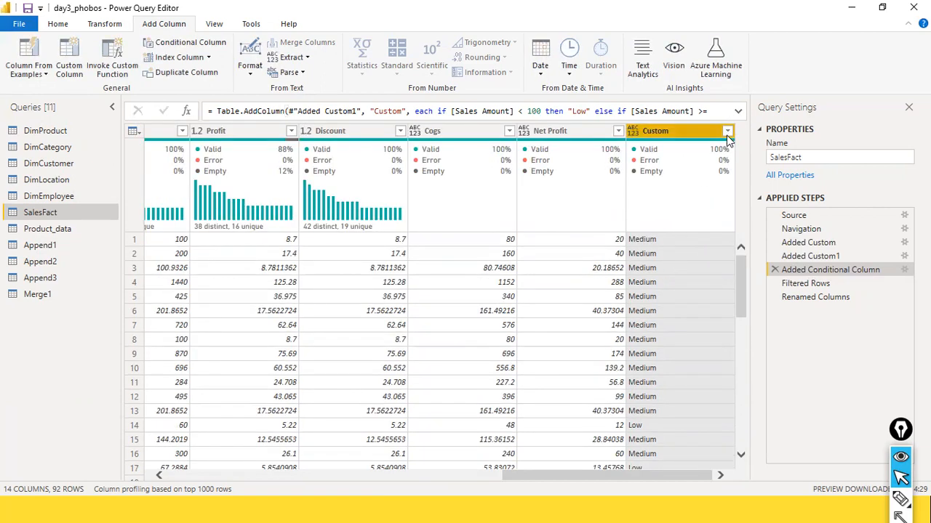
pyautogui.click(726, 132)
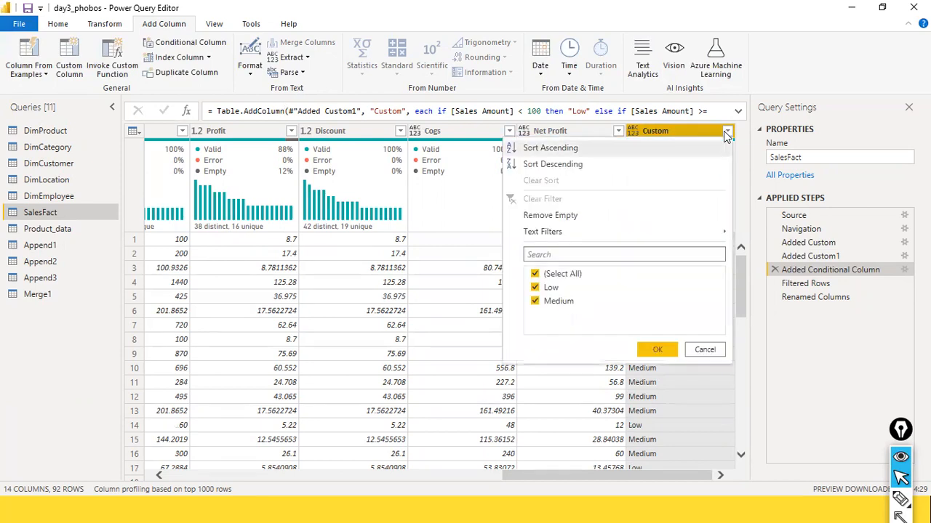
pyautogui.click(699, 350)
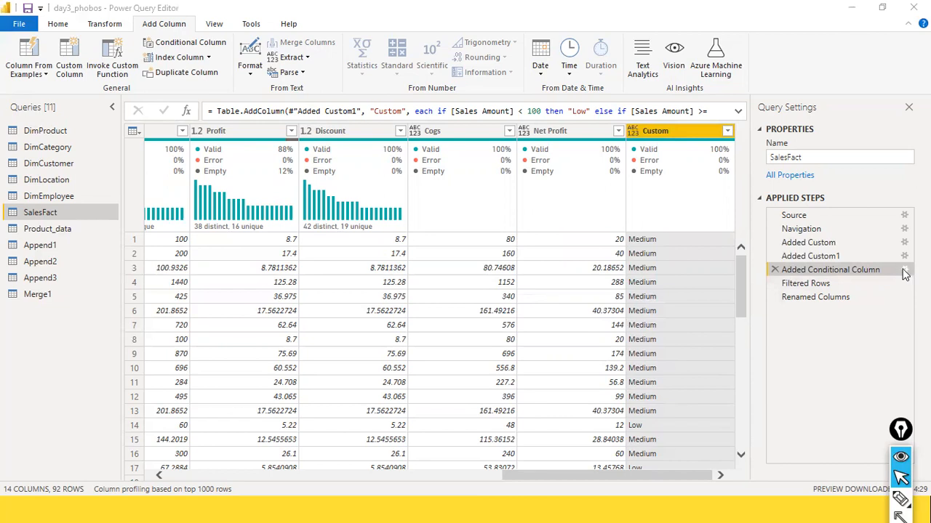
# - Reopen the Added Conditional Column settings and review the Low, Medium and High clauses, their operators and the Else value
pyautogui.click(905, 270)
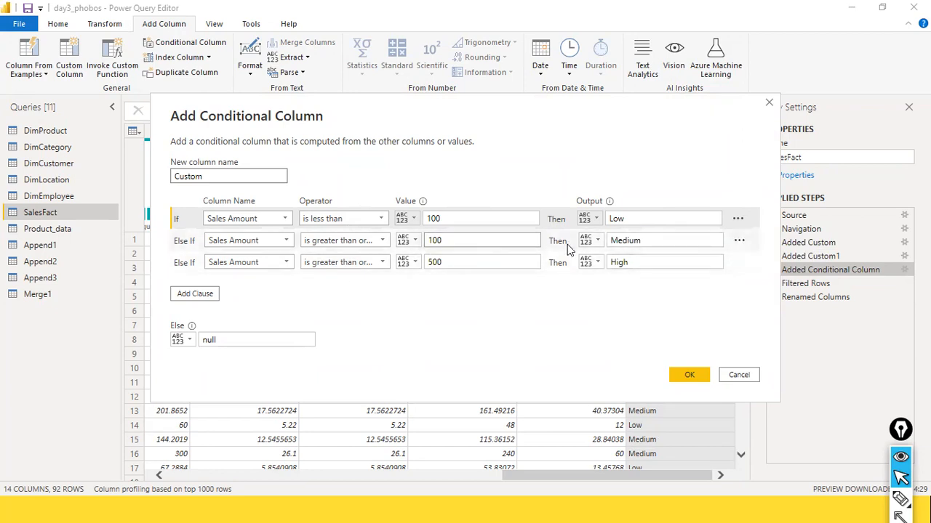
pyautogui.click(608, 241)
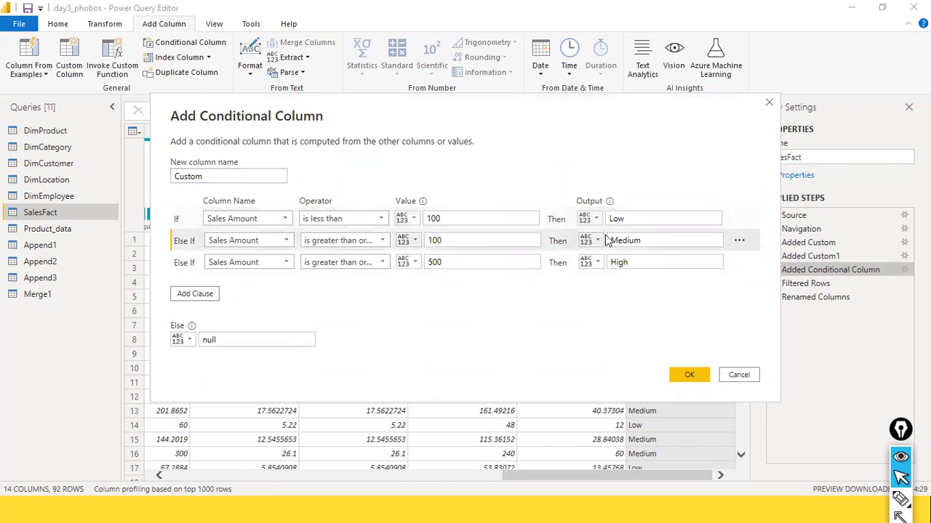
pyautogui.click(413, 240)
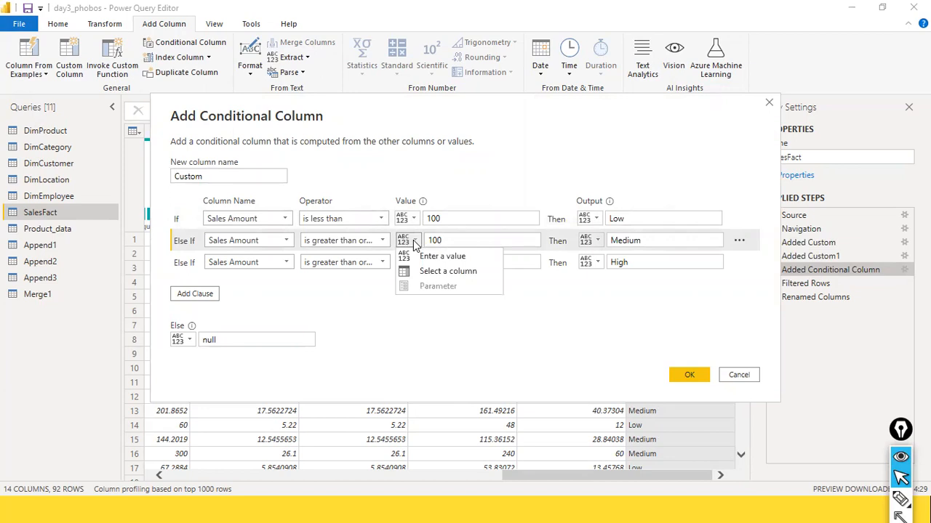
pyautogui.click(413, 241)
pyautogui.click(413, 240)
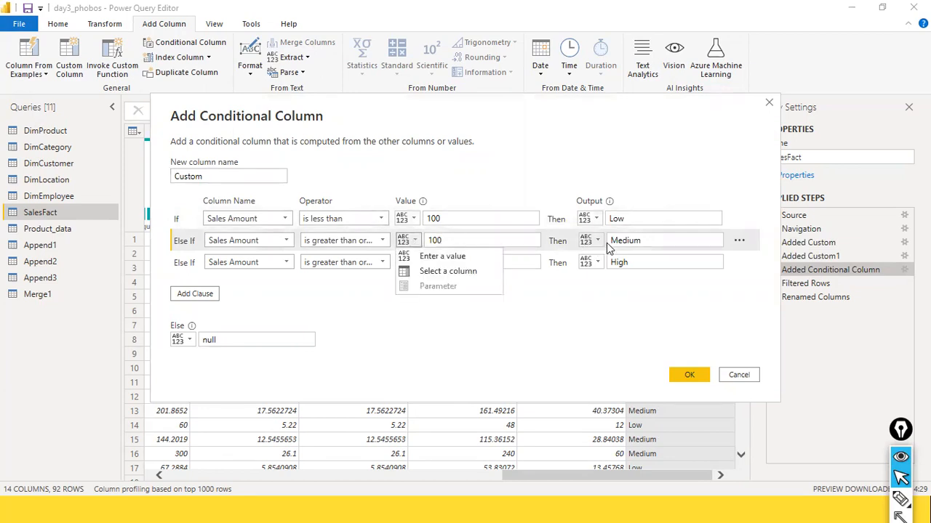
pyautogui.click(740, 242)
pyautogui.click(278, 284)
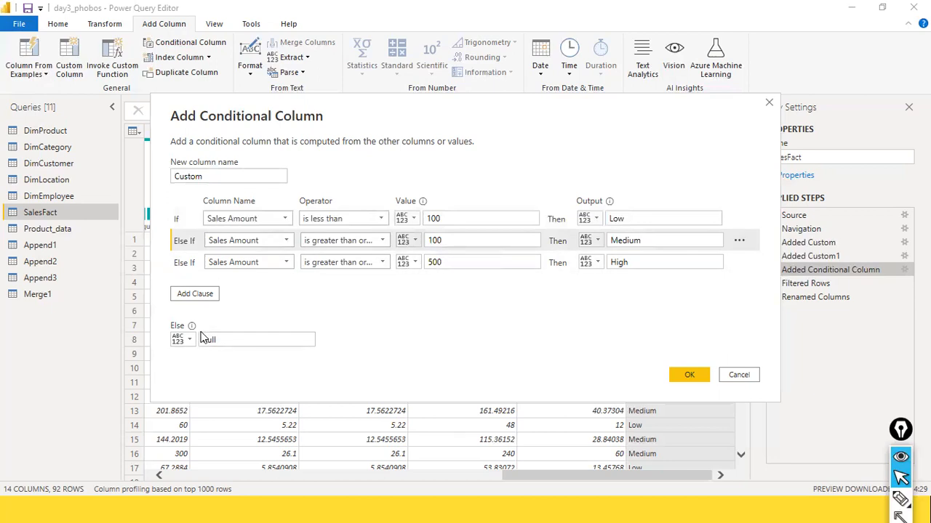
pyautogui.click(255, 220)
pyautogui.click(255, 220)
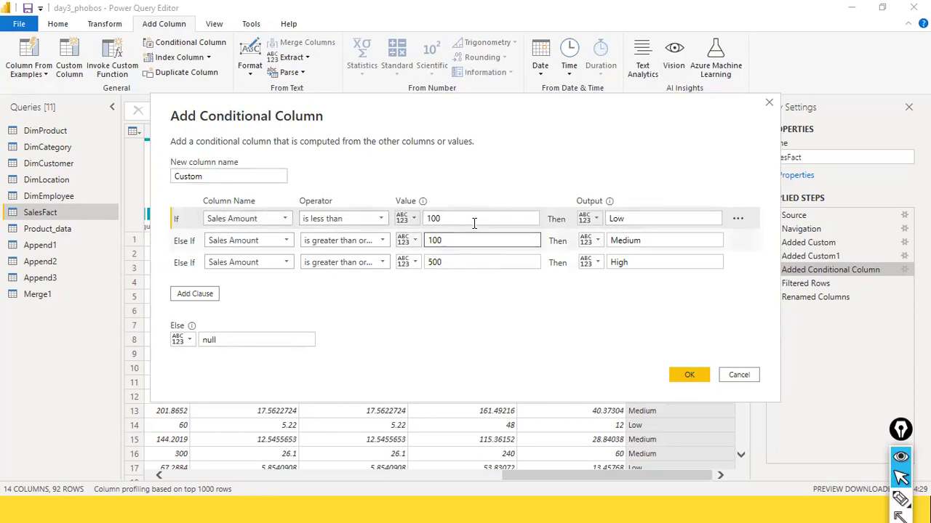
pyautogui.click(438, 220)
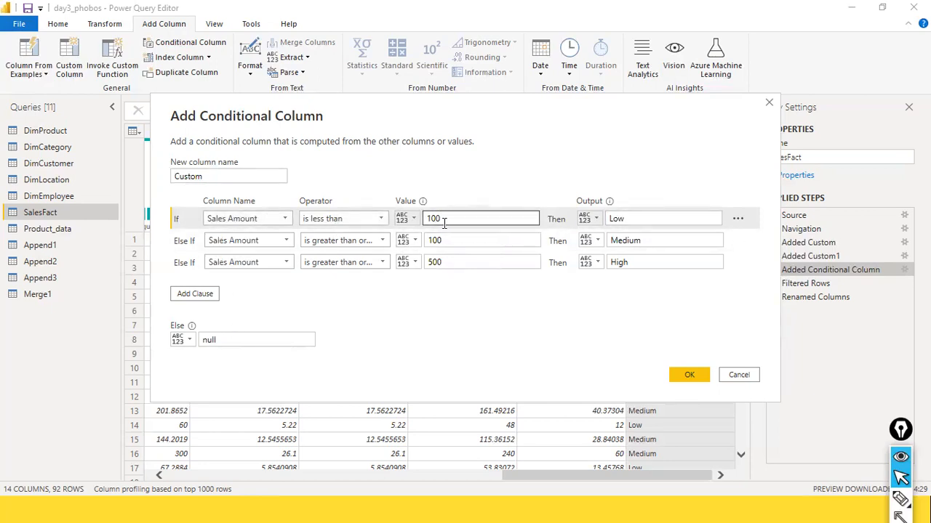
pyautogui.click(658, 240)
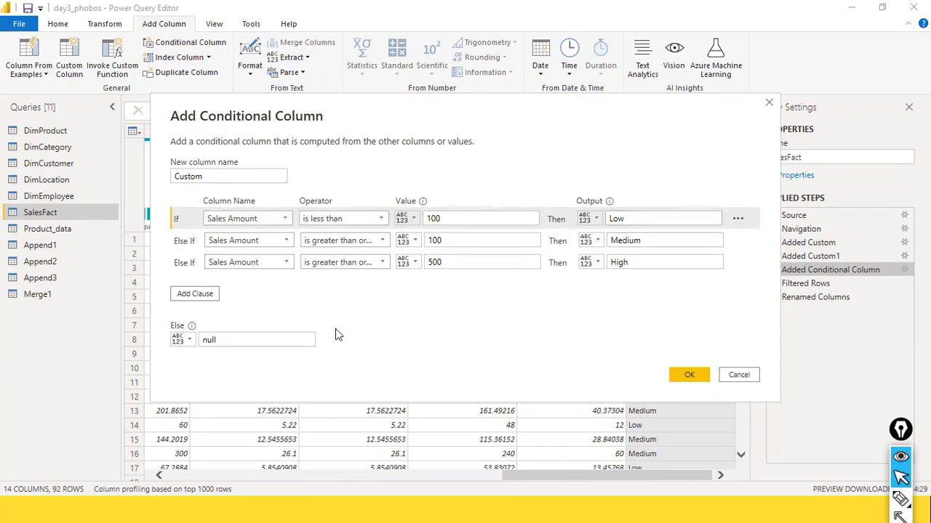
pyautogui.moveTo(255, 340); pyautogui.dragTo(179, 344)
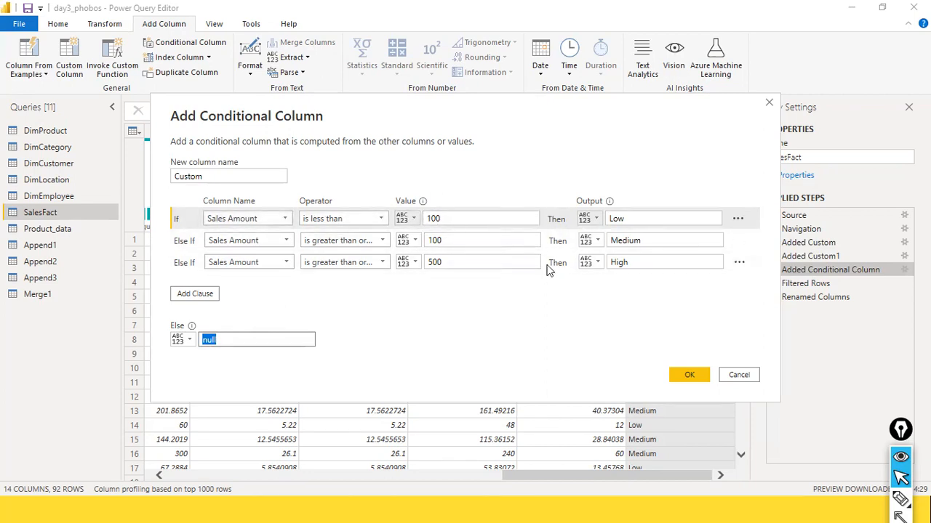
pyautogui.click(259, 354)
pyautogui.moveTo(240, 339); pyautogui.dragTo(132, 342)
pyautogui.click(327, 308)
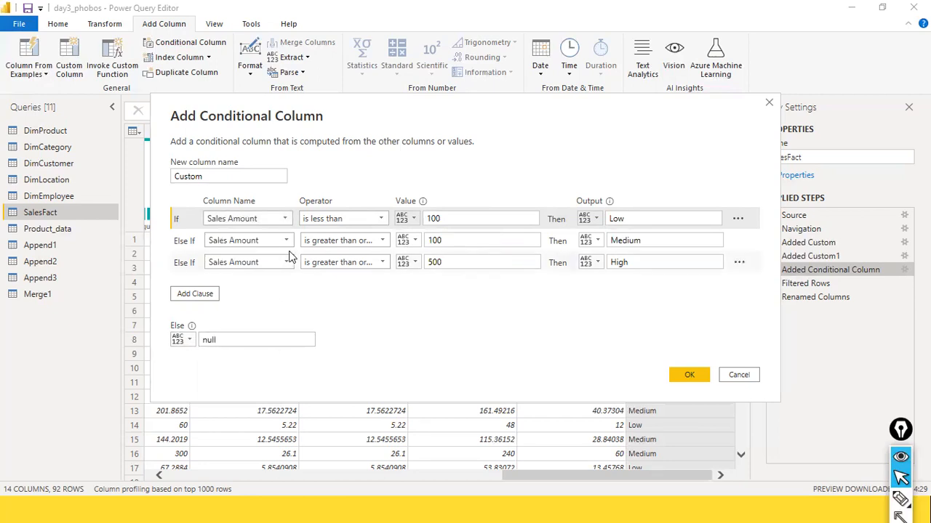
pyautogui.click(196, 244)
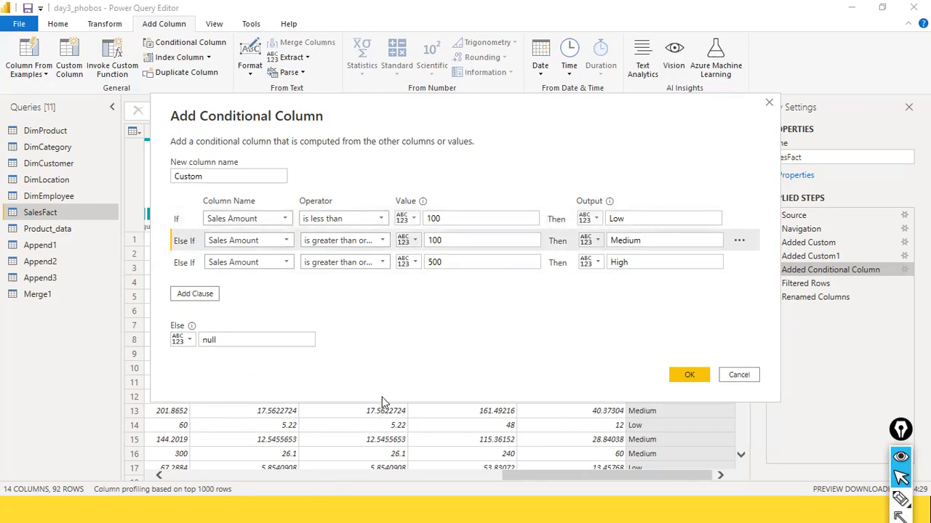
pyautogui.click(384, 241)
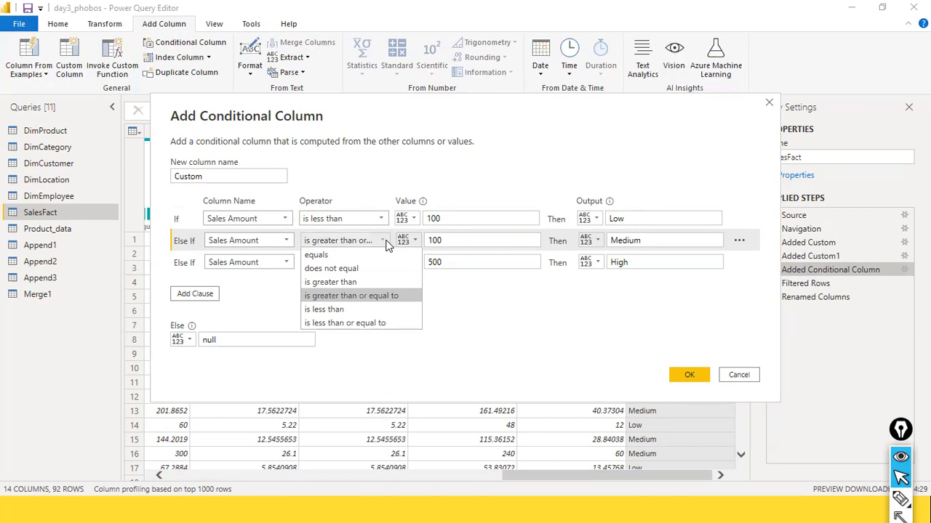
pyautogui.click(387, 246)
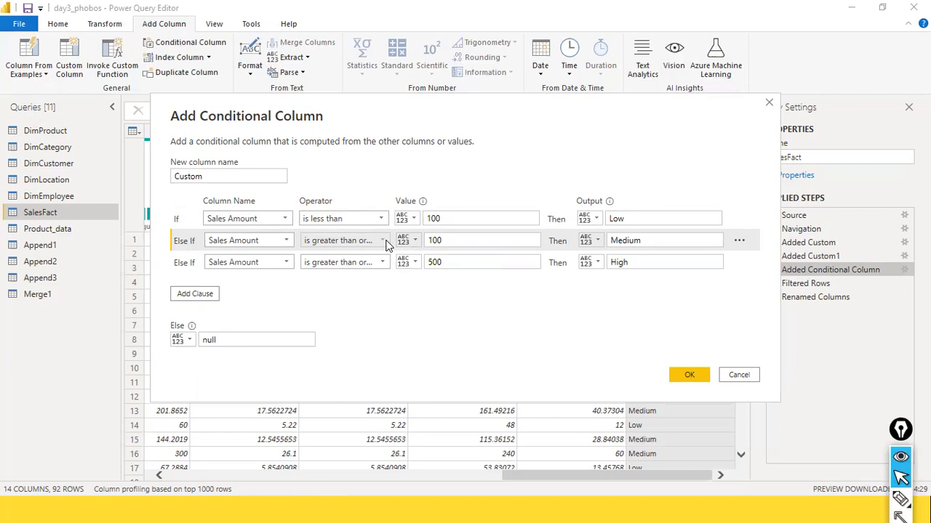
pyautogui.click(198, 294)
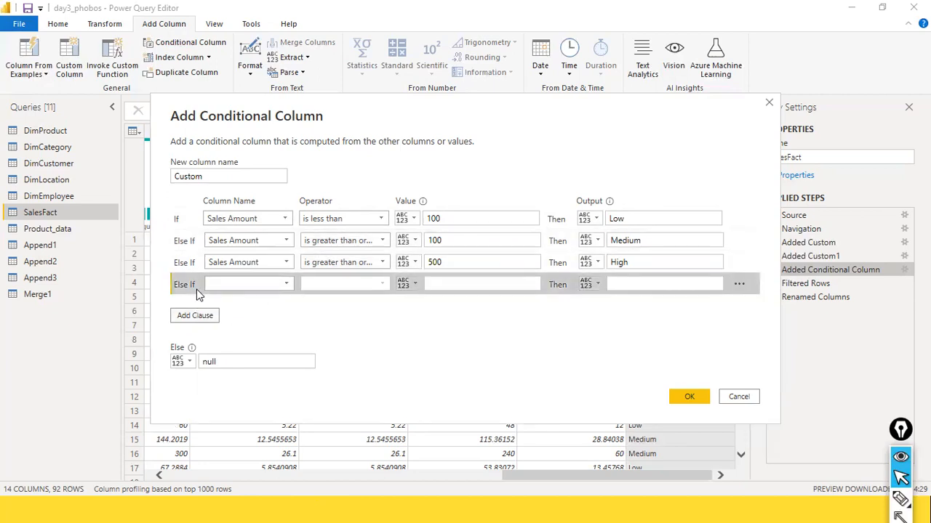
pyautogui.click(739, 286)
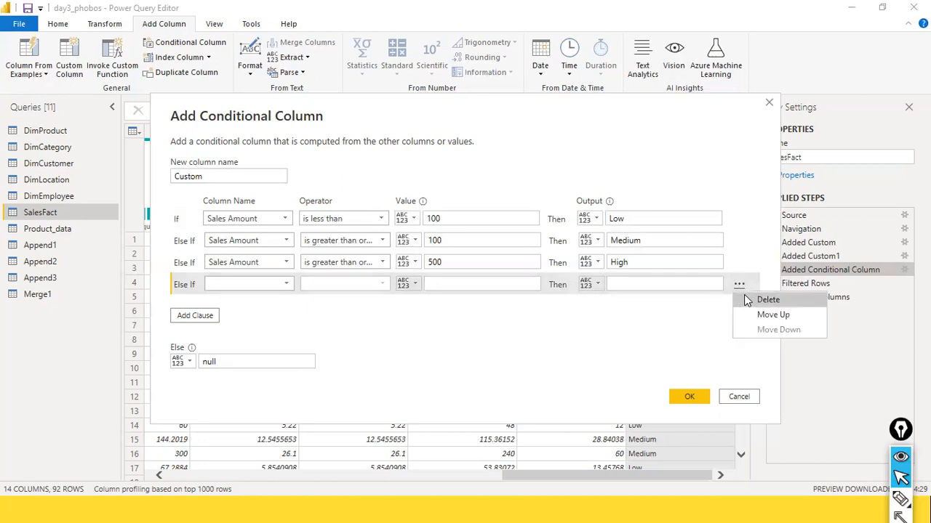
pyautogui.click(745, 299)
# - Set the Medium clause's operator to "is less than or equal to" and its value to 600
pyautogui.click(515, 241)
pyautogui.doubleClick(477, 246)
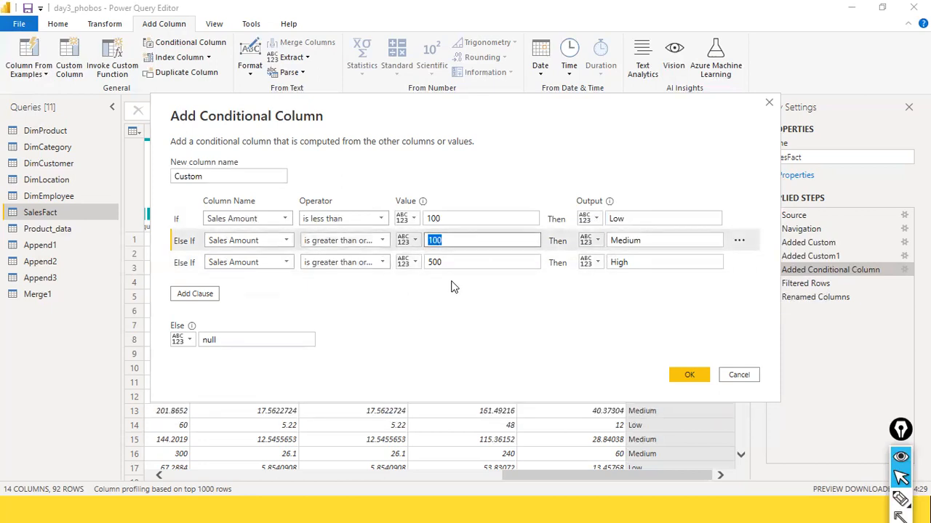
pyautogui.click(382, 240)
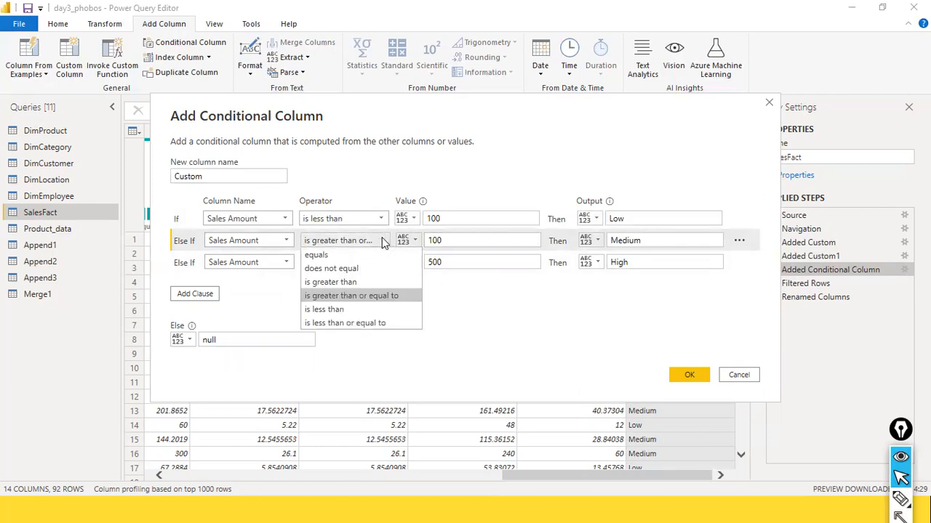
pyautogui.click(381, 320)
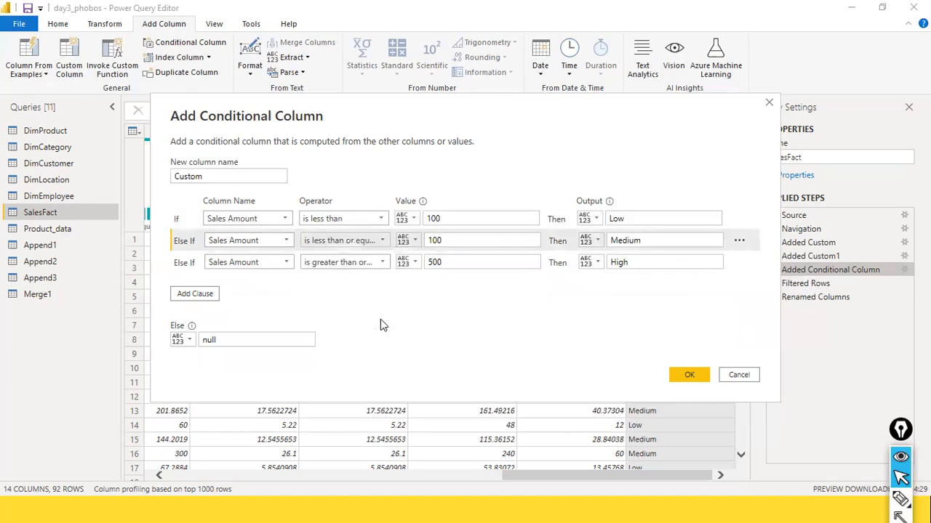
pyautogui.click(469, 242)
pyautogui.doubleClick(471, 242)
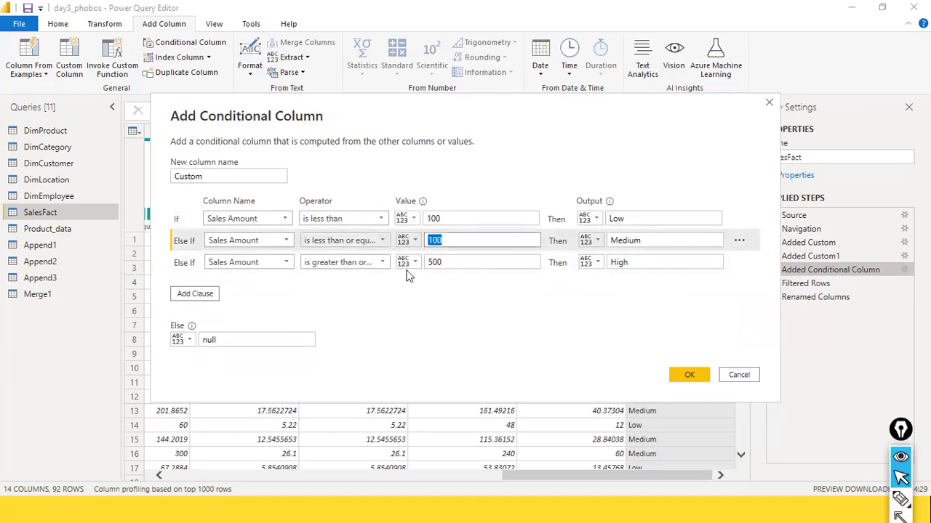
pyautogui.write('6')
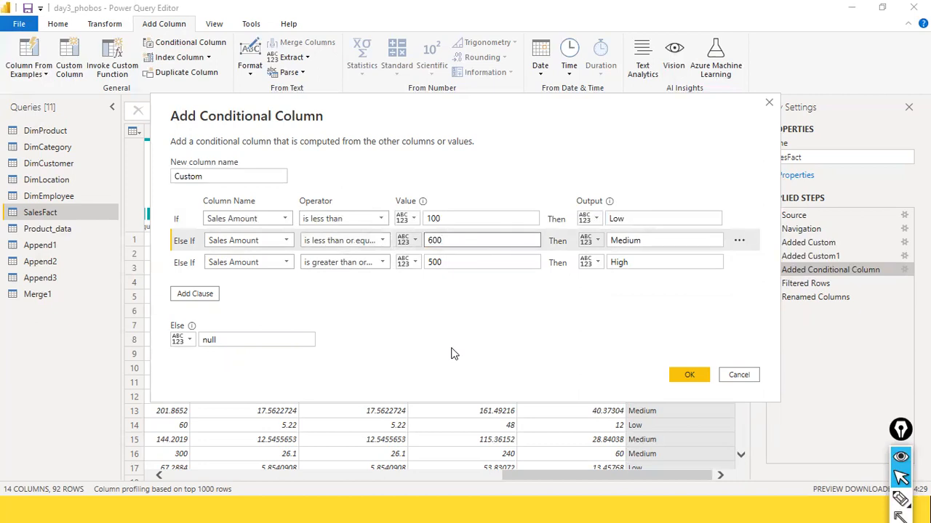
# - Set the High clause's operator to "is greater than" and its value to 600, and apply the conditional column settings
pyautogui.press('Tab')
pyautogui.press('Tab')
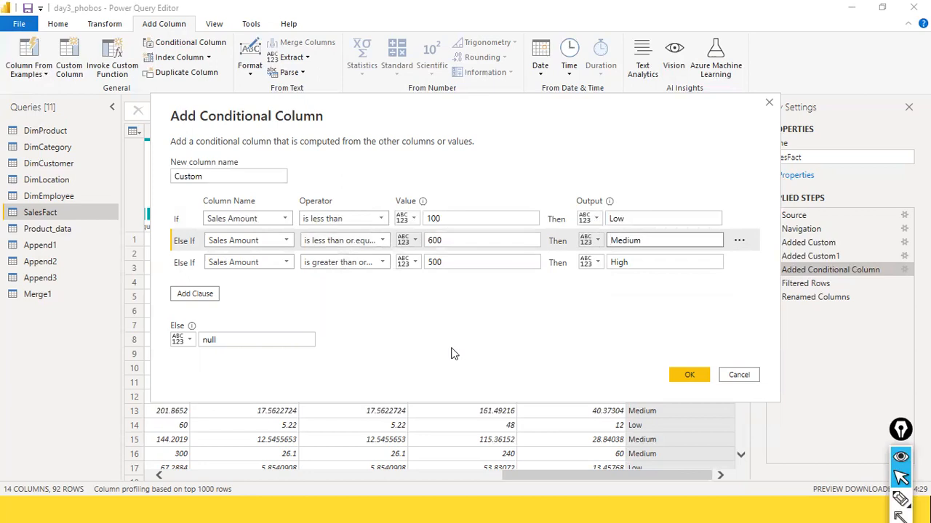
pyautogui.click(465, 267)
pyautogui.doubleClick(464, 267)
pyautogui.write('6')
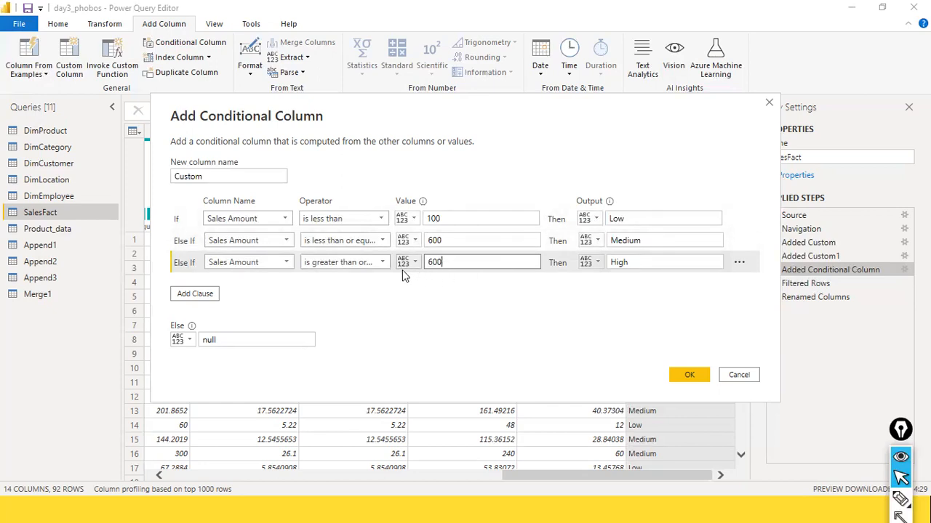
pyautogui.click(383, 263)
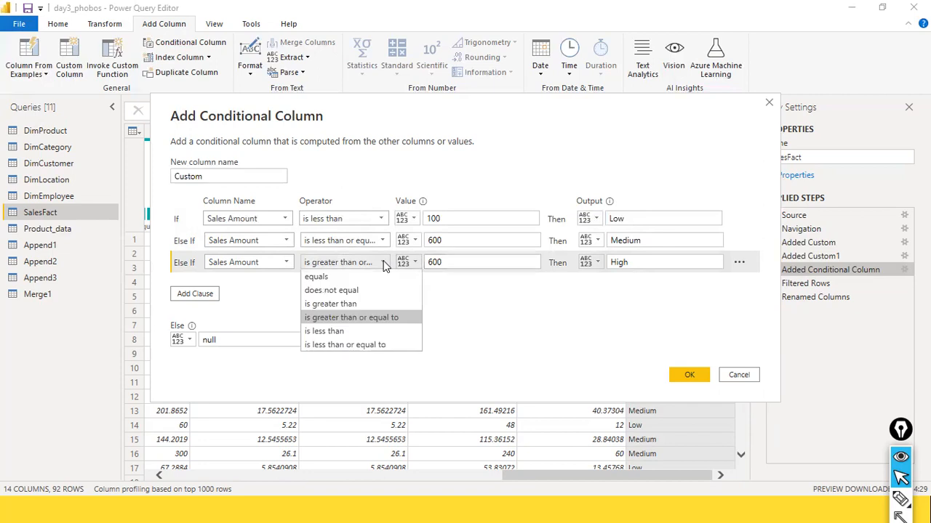
pyautogui.click(366, 305)
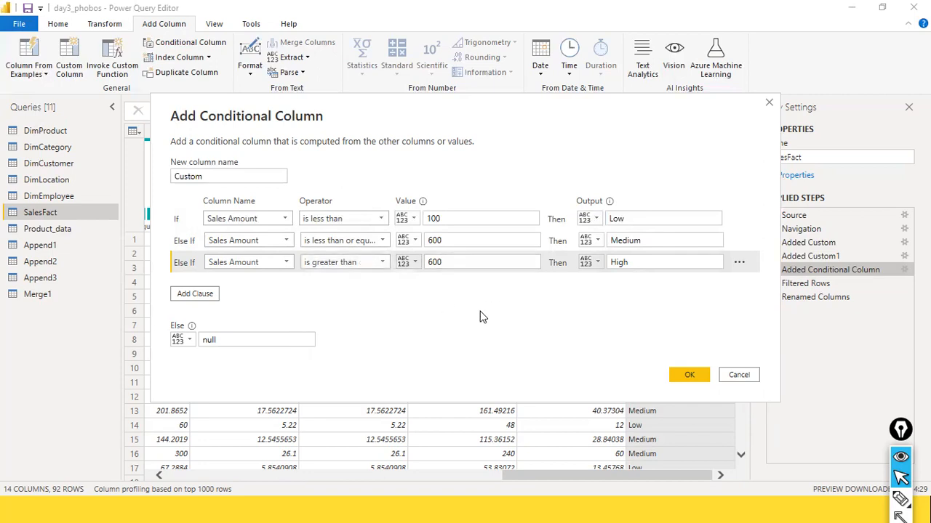
pyautogui.click(685, 375)
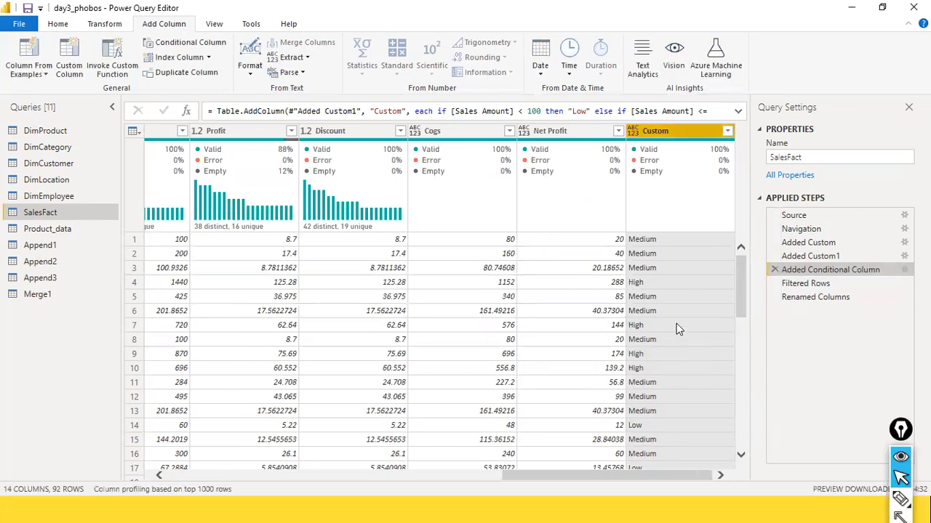
# - Check the Custom column's values in its filter list and apply the filter with all values selected
pyautogui.scroll(-2, 681, 246)
pyautogui.scroll(2, 681, 262)
pyautogui.click(727, 133)
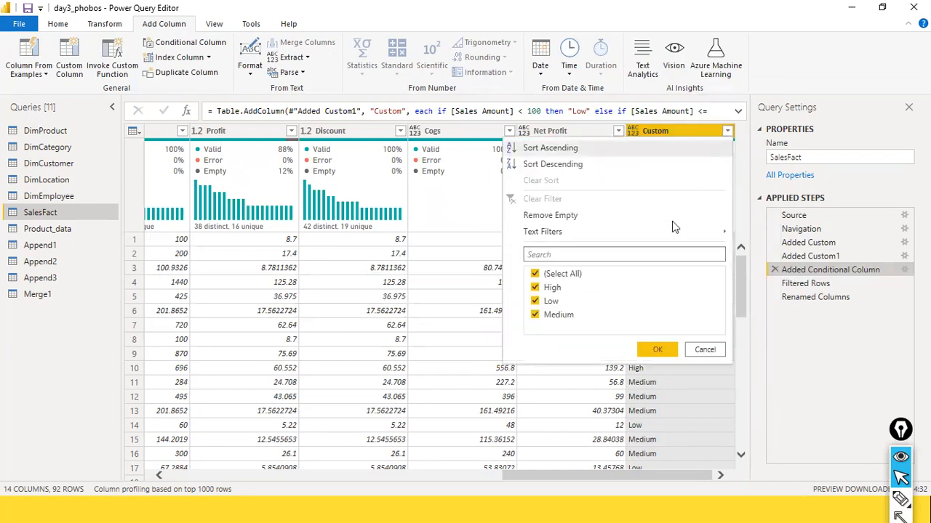
pyautogui.click(562, 316)
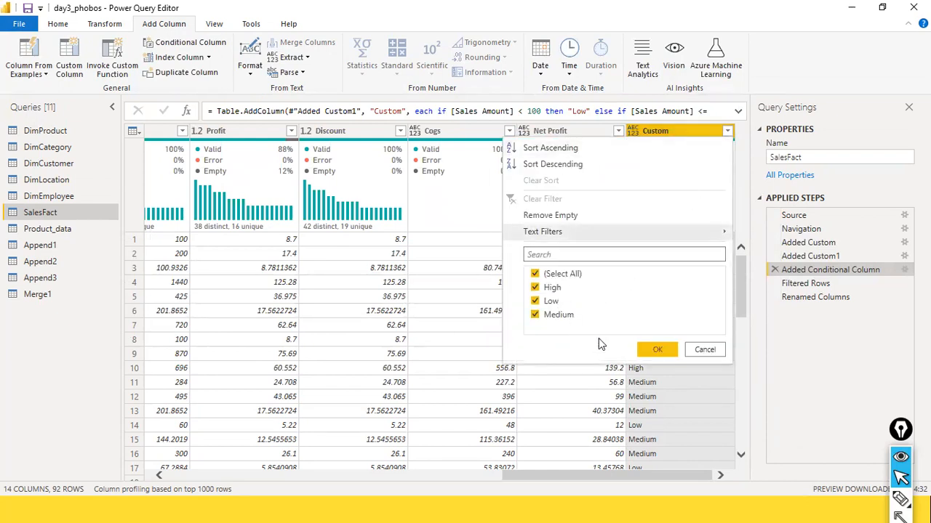
pyautogui.click(658, 351)
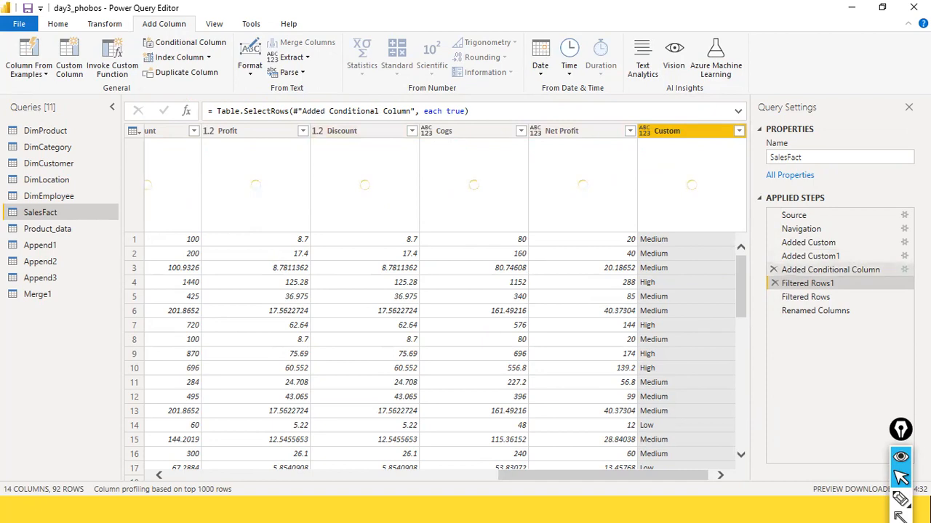
# - Reopen the Added Conditional Column settings, review the Low, Medium and High clauses, and return to the Custom column's rows
pyautogui.click(829, 270)
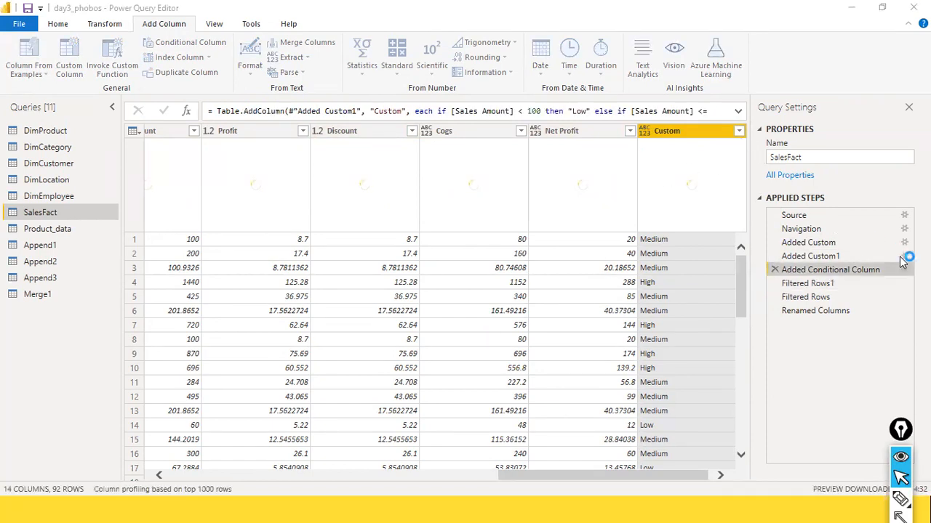
pyautogui.click(903, 270)
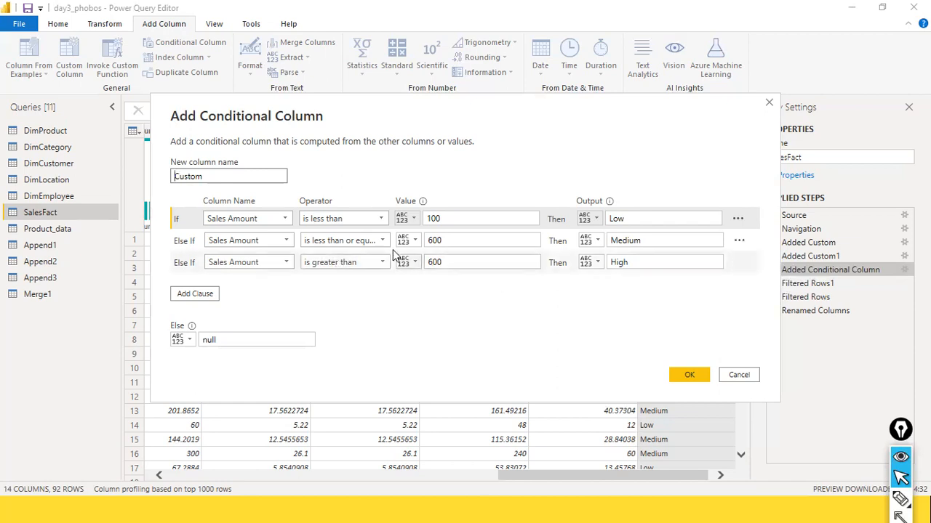
pyautogui.click(447, 244)
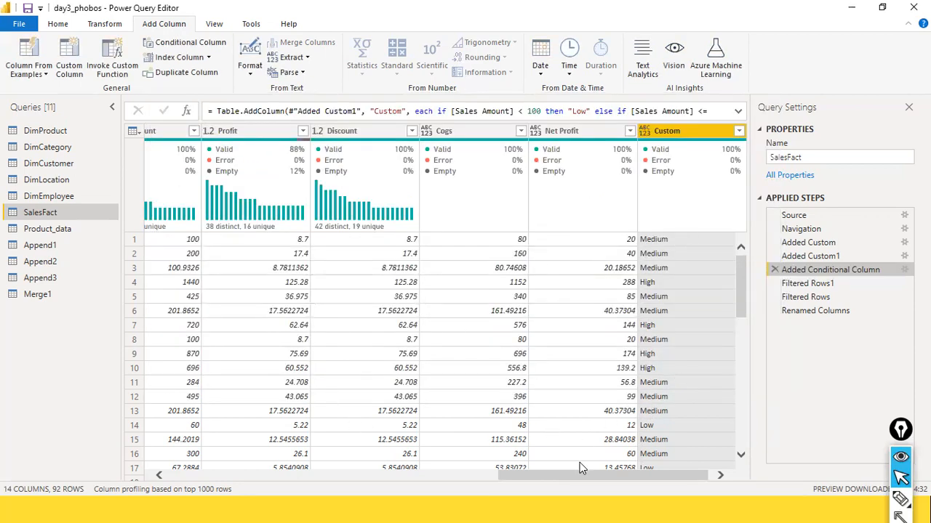
pyautogui.moveTo(574, 477); pyautogui.dragTo(628, 478)
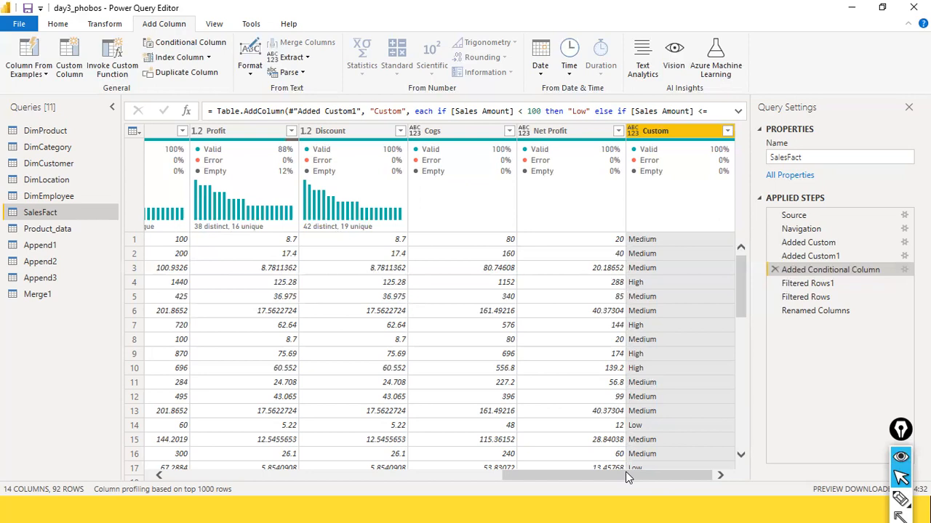
# - Open the DimCustomer query and examine its DOB column
pyautogui.click(67, 279)
pyautogui.click(80, 164)
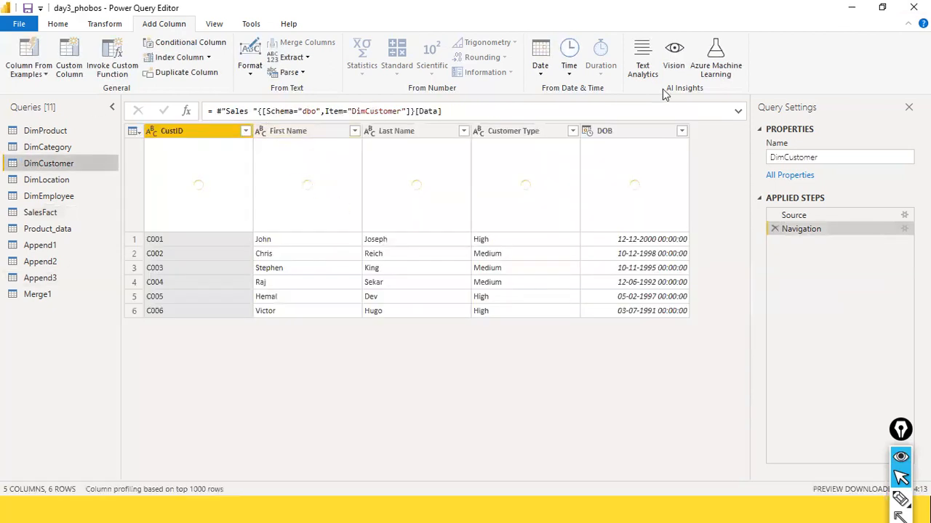
pyautogui.moveTo(646, 210)
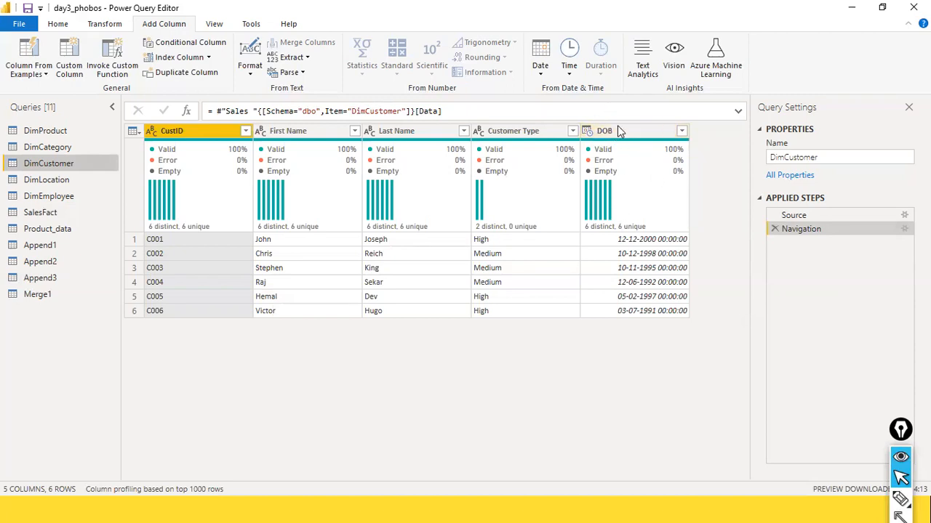
pyautogui.moveTo(629, 147)
pyautogui.click(64, 163)
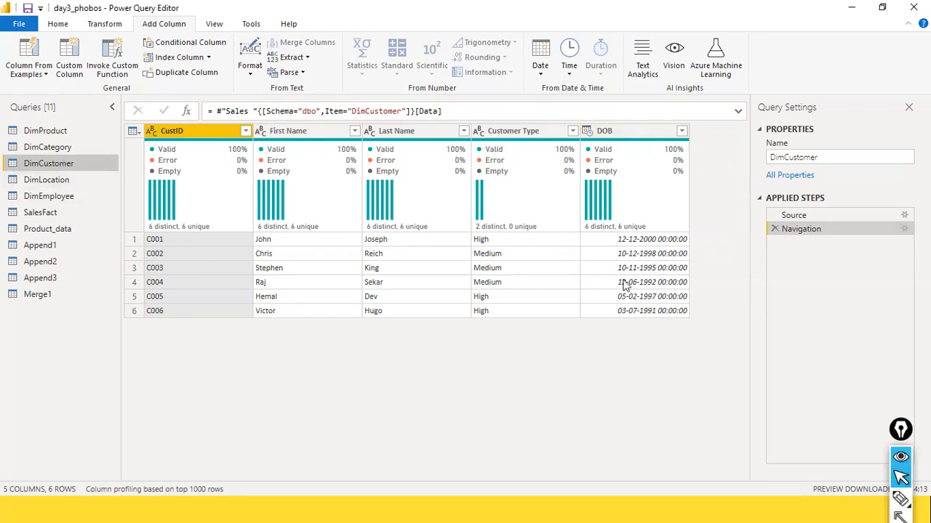
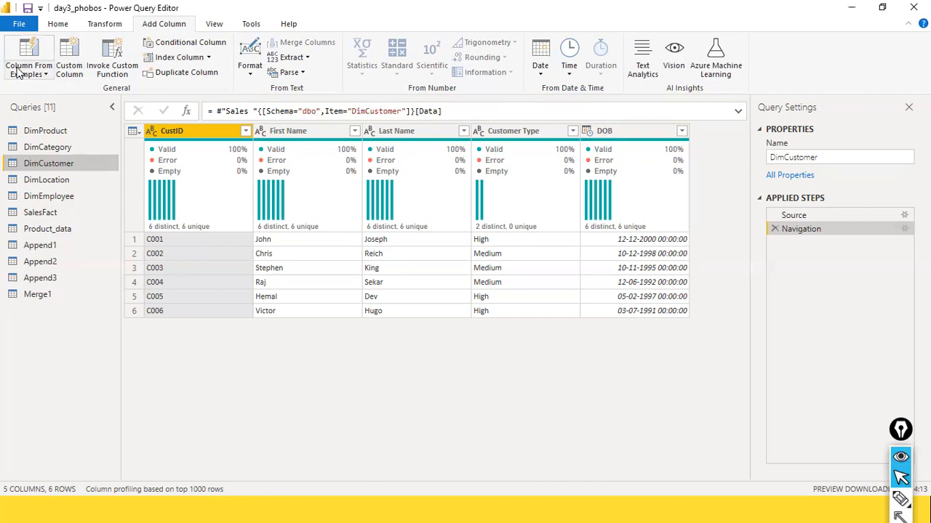
# - Mark the Custom Column, Conditional Column and Column From Examples commands with red arrows using the screen annotation tool
pyautogui.hotkey('ctrl', 'shift', 'a')
pyautogui.click(112, 108)
pyautogui.moveTo(81, 106)
pyautogui.mouseDown()
pyautogui.moveTo(62, 78)
pyautogui.moveTo(74, 74)
pyautogui.mouseUp()
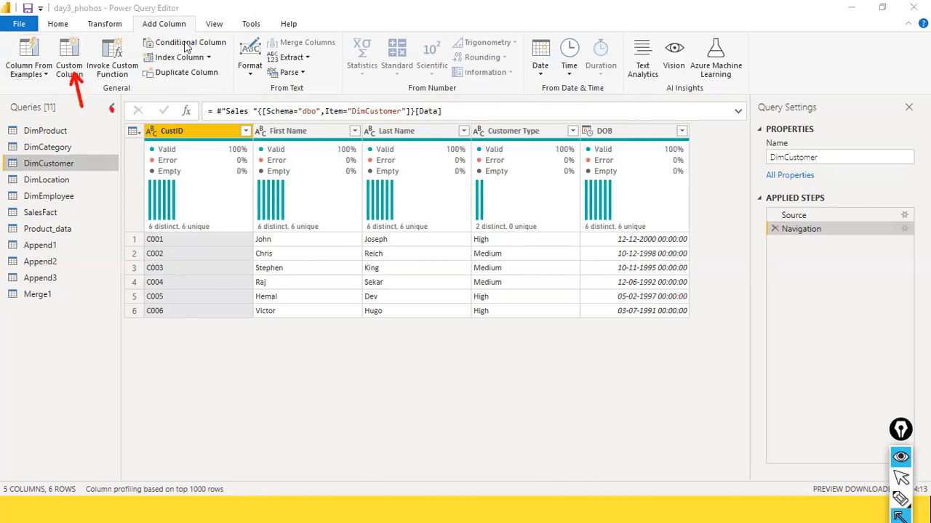
pyautogui.moveTo(140, 98)
pyautogui.mouseDown()
pyautogui.moveTo(146, 28)
pyautogui.moveTo(149, 43)
pyautogui.mouseUp()
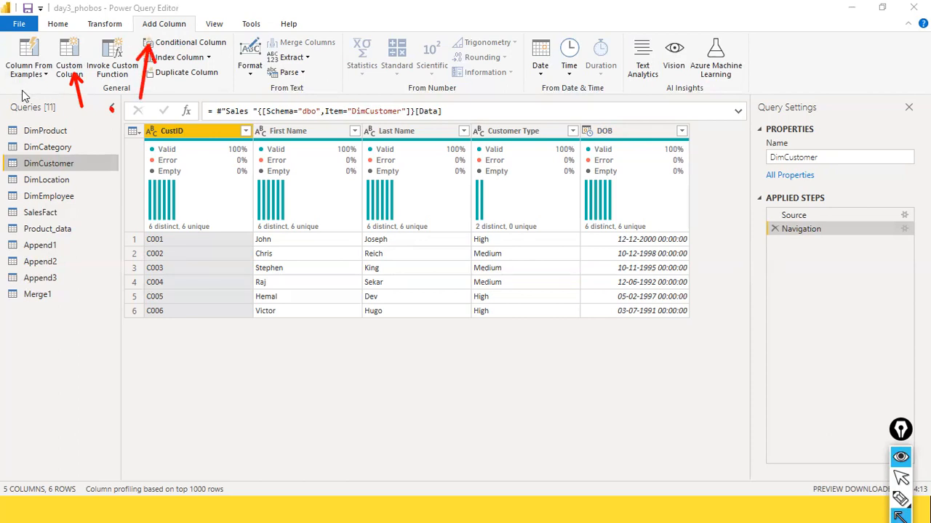
pyautogui.hotkey('ctrl', 'shift', '2')
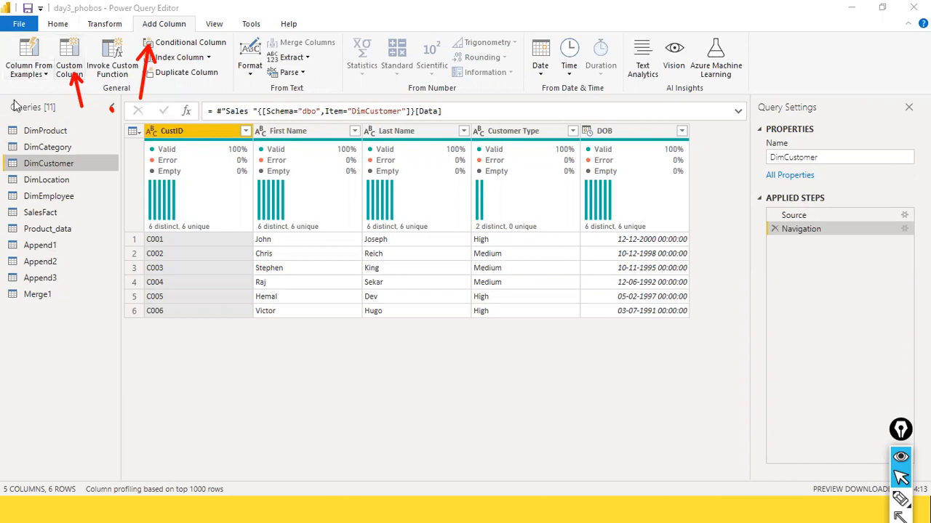
pyautogui.moveTo(38, 117); pyautogui.dragTo(35, 86)
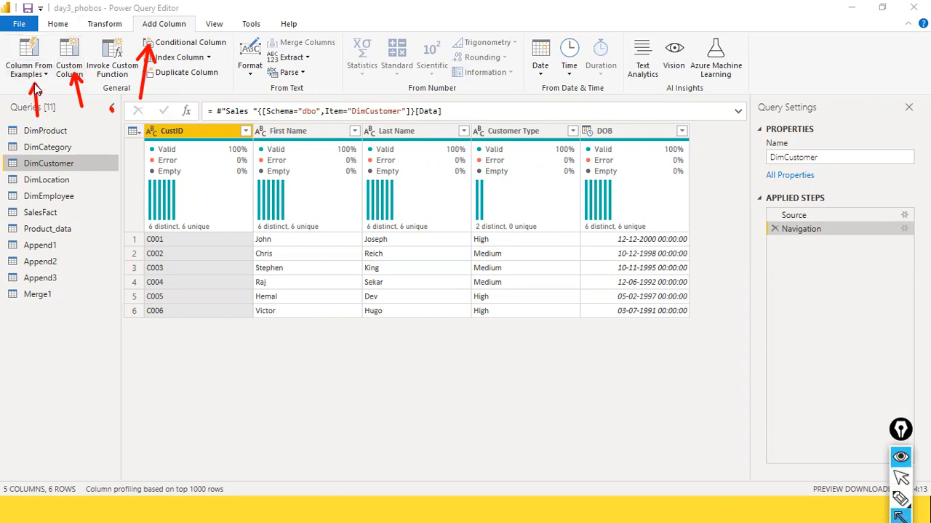
pyautogui.hotkey('ctrl', 'shift', '2')
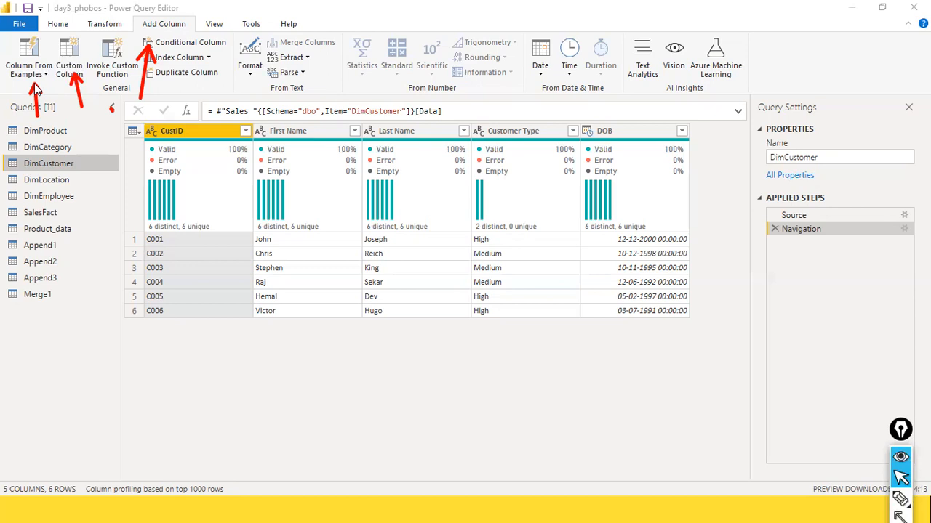
# - Select the DOB column of DimCustomer
pyautogui.click(644, 135)
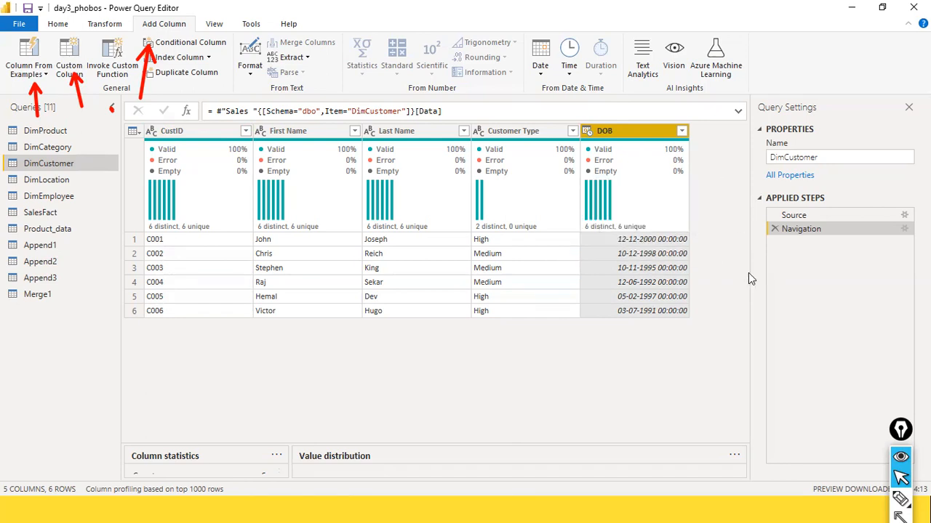
pyautogui.click(58, 71)
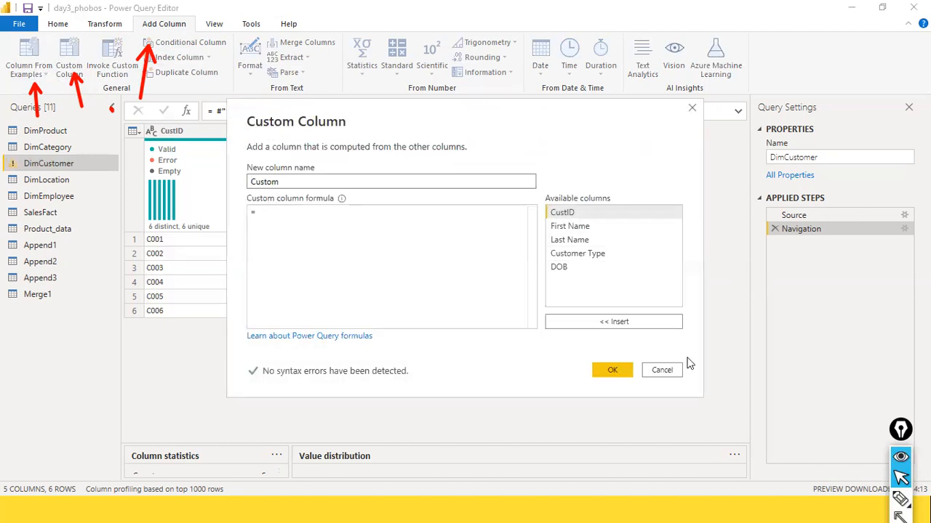
pyautogui.click(674, 370)
pyautogui.click(38, 75)
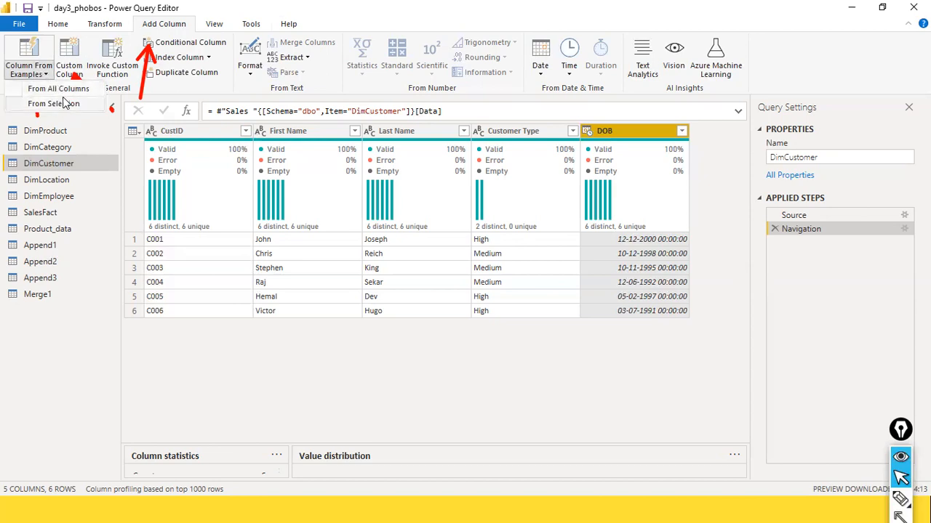
pyautogui.click(32, 70)
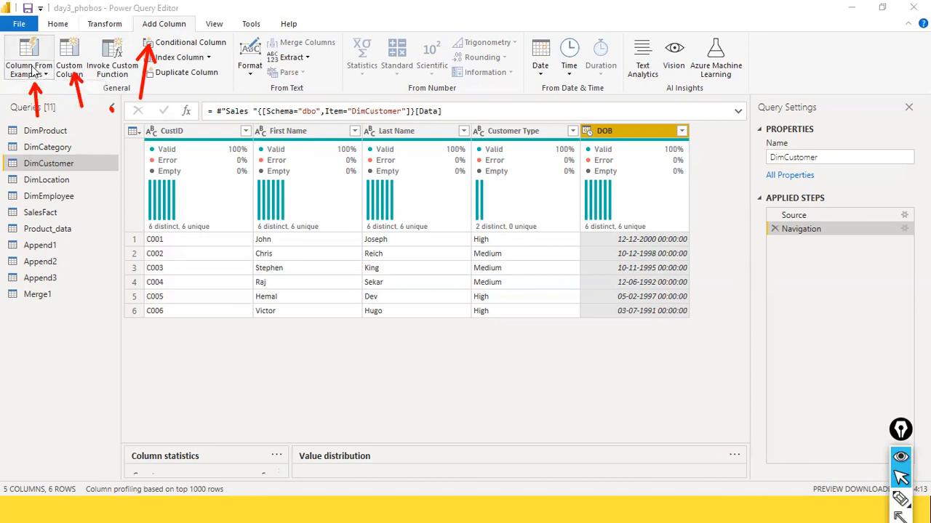
pyautogui.click(32, 72)
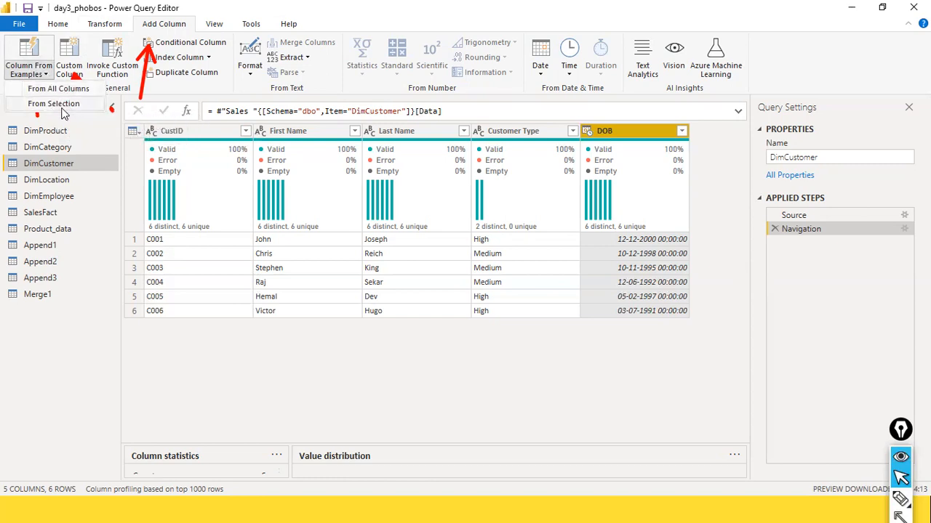
pyautogui.click(383, 361)
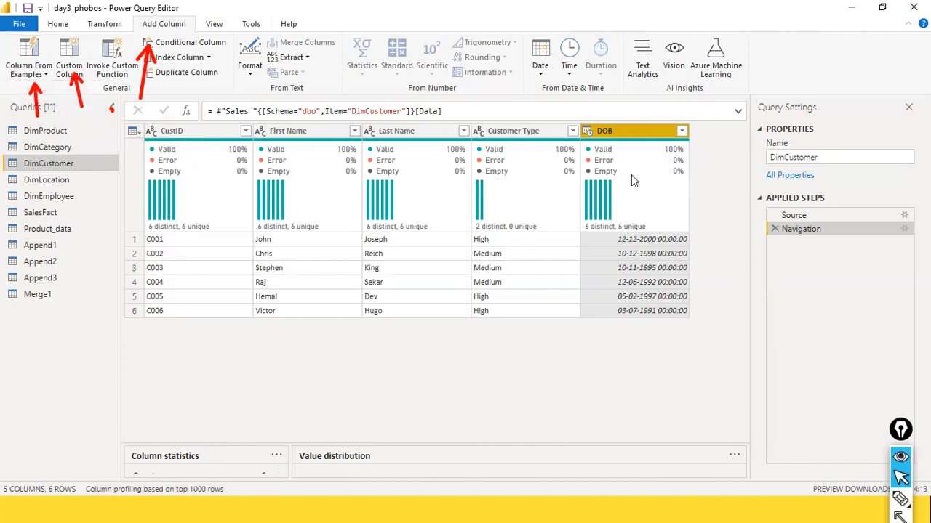
# - Start adding a column from examples based on the selected DOB column
pyautogui.moveTo(623, 147)
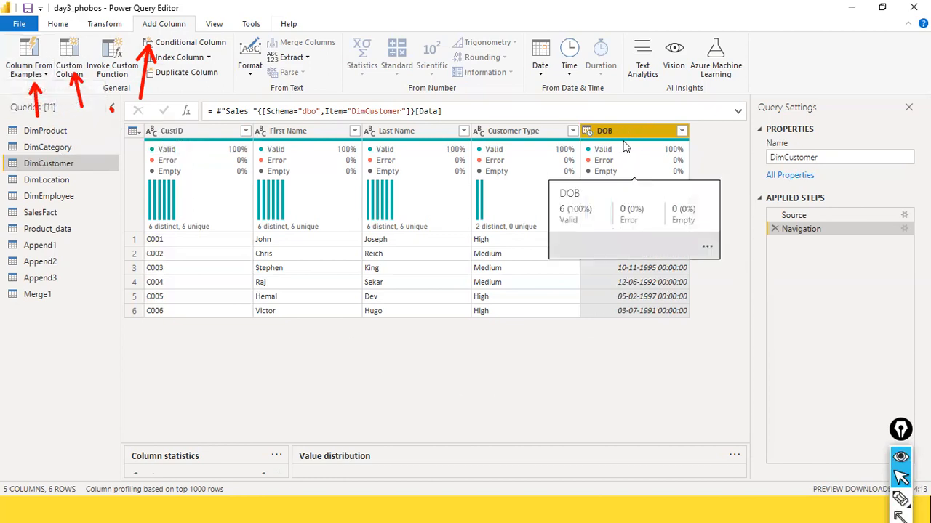
pyautogui.click(31, 76)
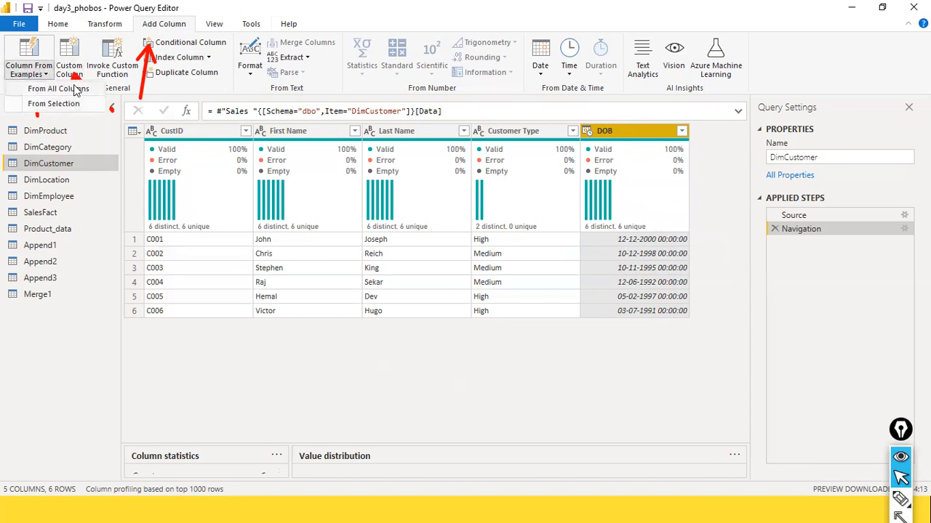
pyautogui.click(51, 104)
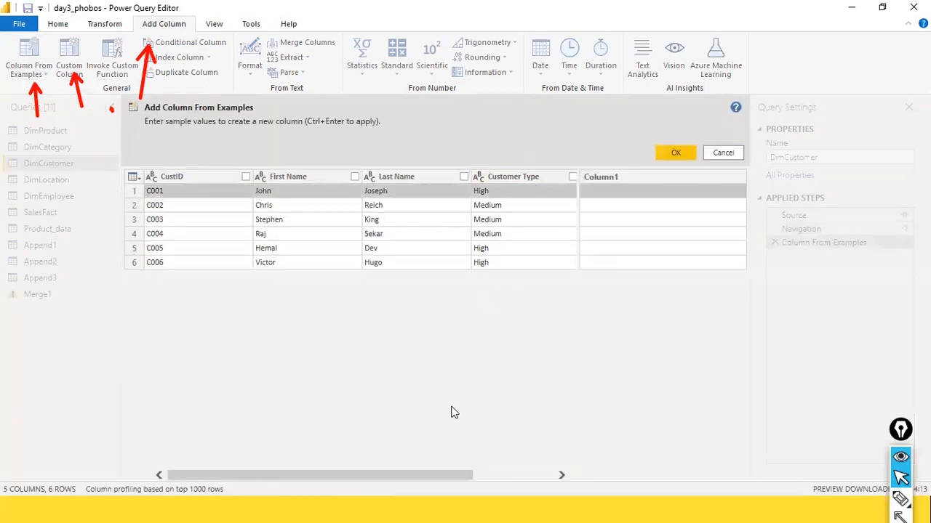
# - Enter the first customer's date of birth, rewritten with the year first and hyphens between parts, as the first sample value
pyautogui.moveTo(413, 477); pyautogui.dragTo(629, 473)
pyautogui.moveTo(492, 479); pyautogui.dragTo(186, 445)
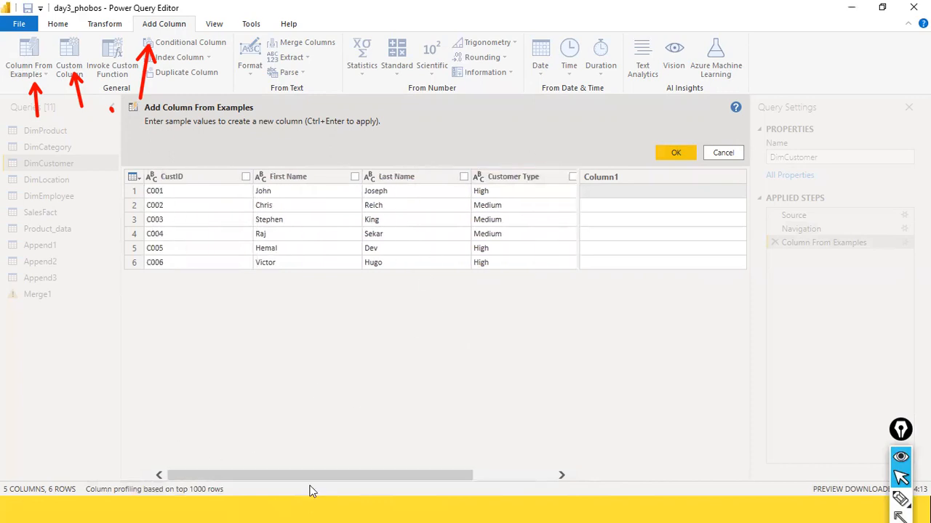
pyautogui.moveTo(320, 478); pyautogui.dragTo(544, 448)
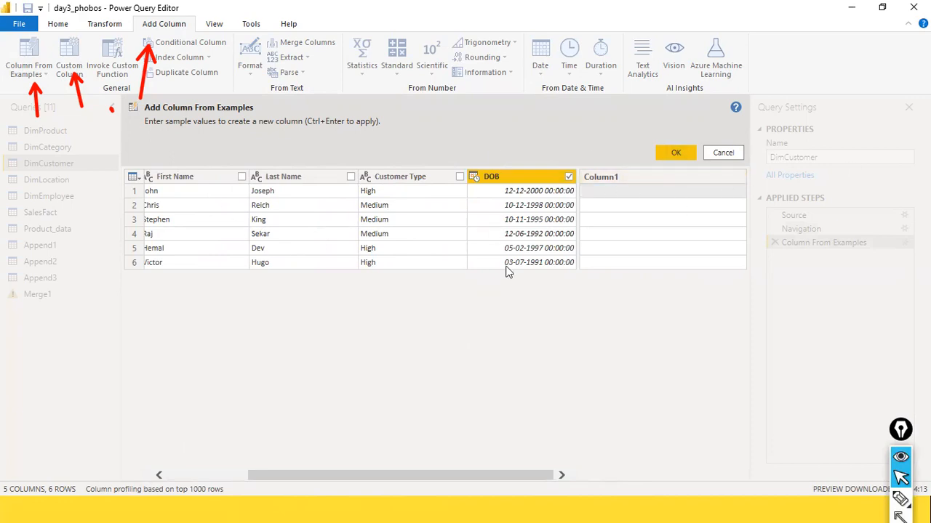
pyautogui.moveTo(426, 476); pyautogui.dragTo(125, 455)
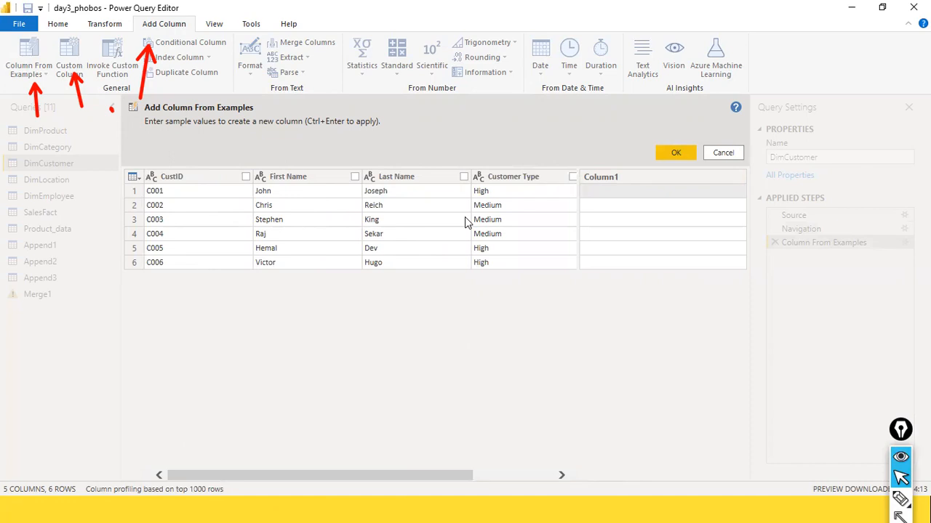
pyautogui.moveTo(316, 476); pyautogui.dragTo(516, 488)
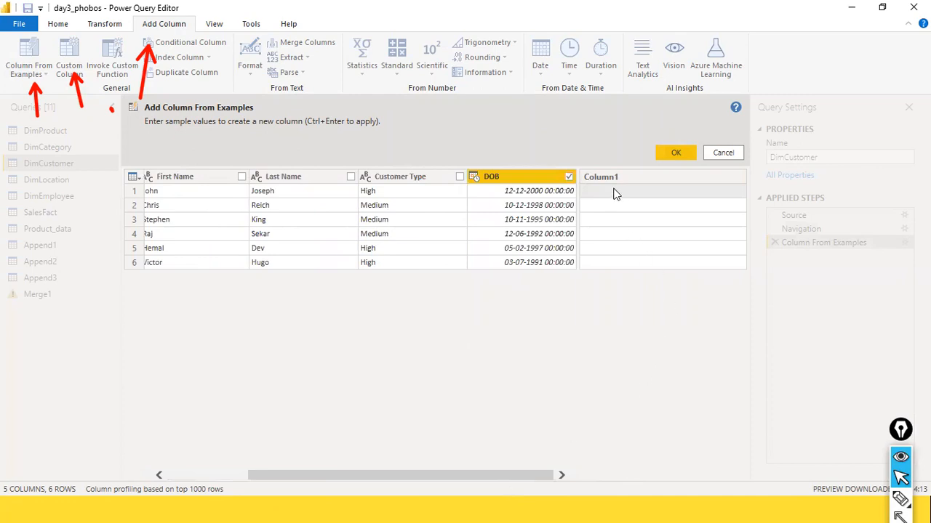
pyautogui.click(639, 197)
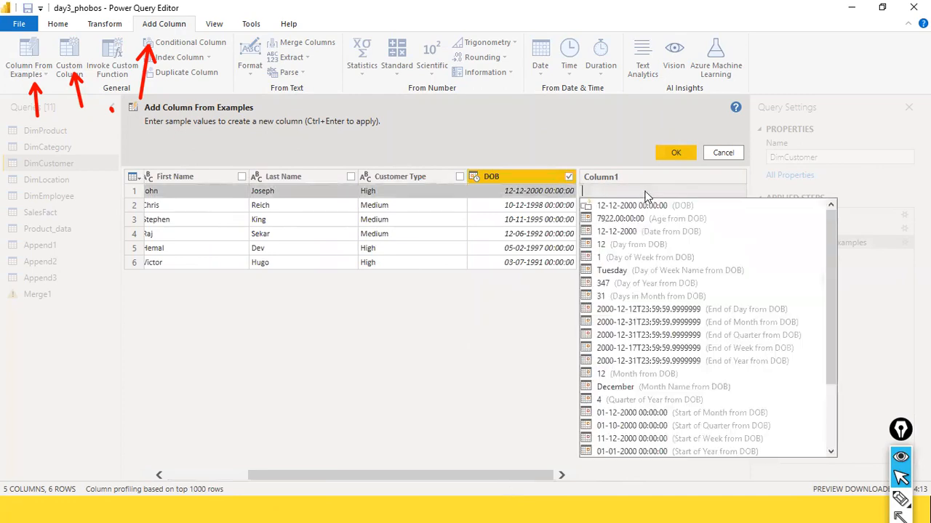
pyautogui.click(647, 195)
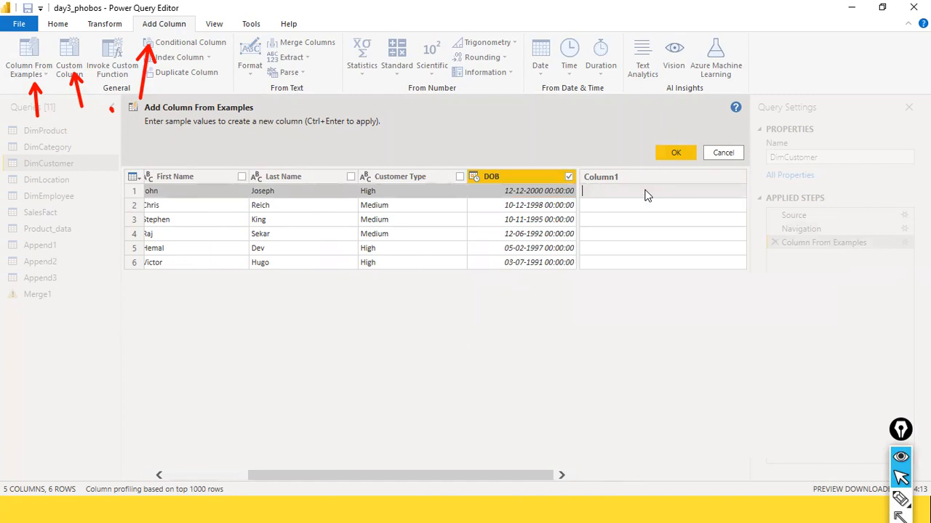
pyautogui.write('2000')
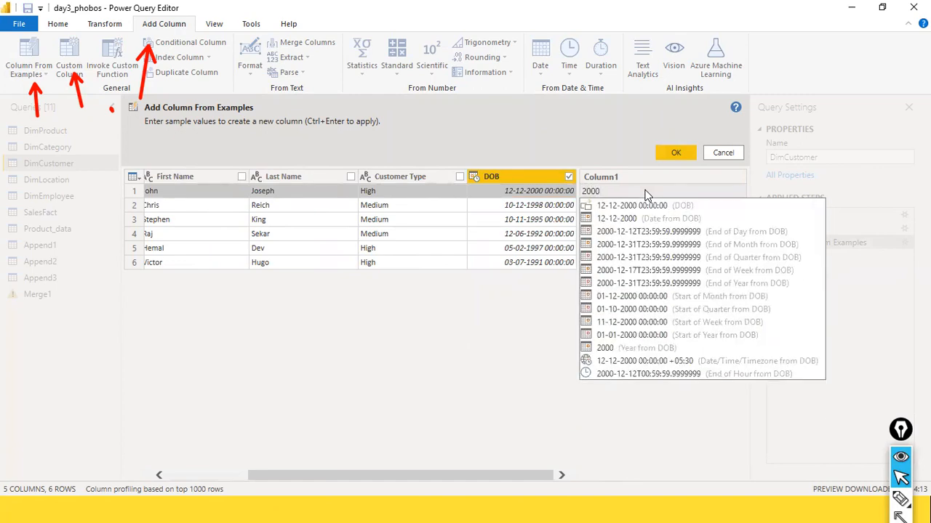
pyautogui.write('-12-12')
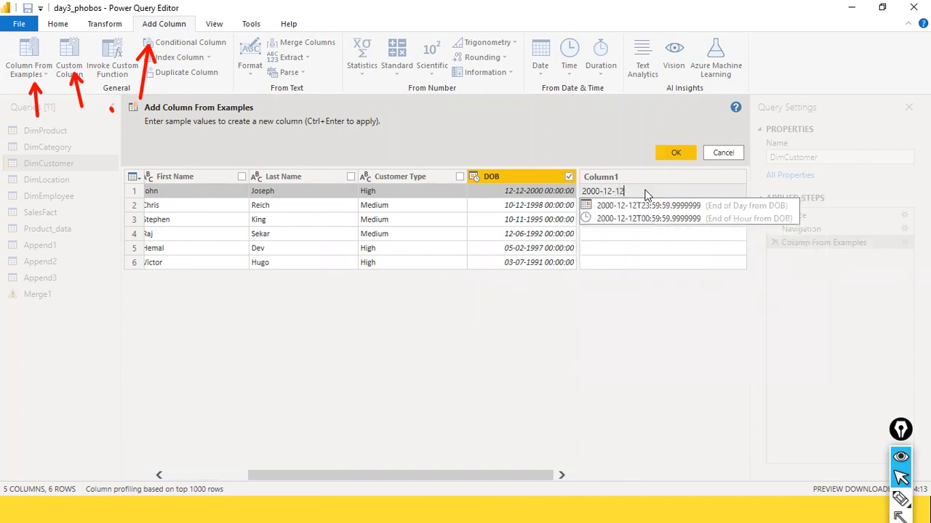
pyautogui.press('Return')
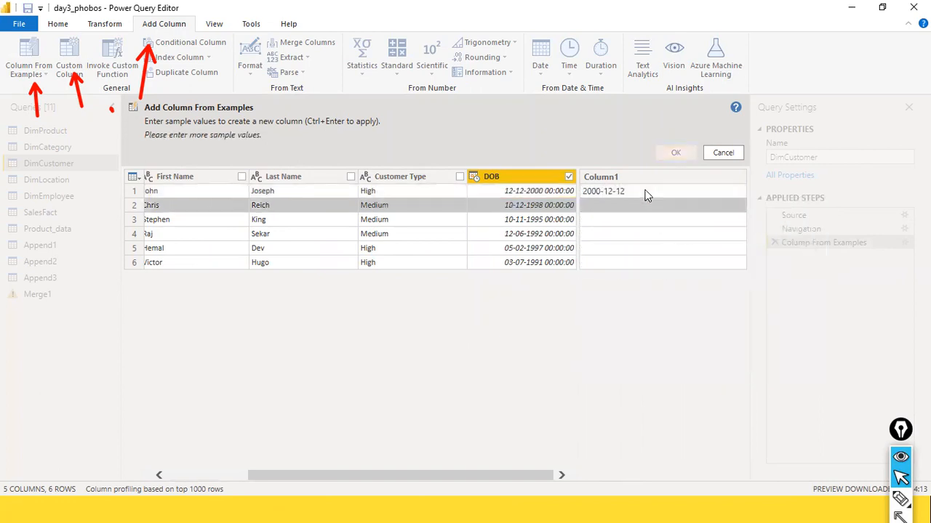
# - Enter the second customer's date of birth as another sample value, year first and the other two parts in their DOB order
pyautogui.click(605, 211)
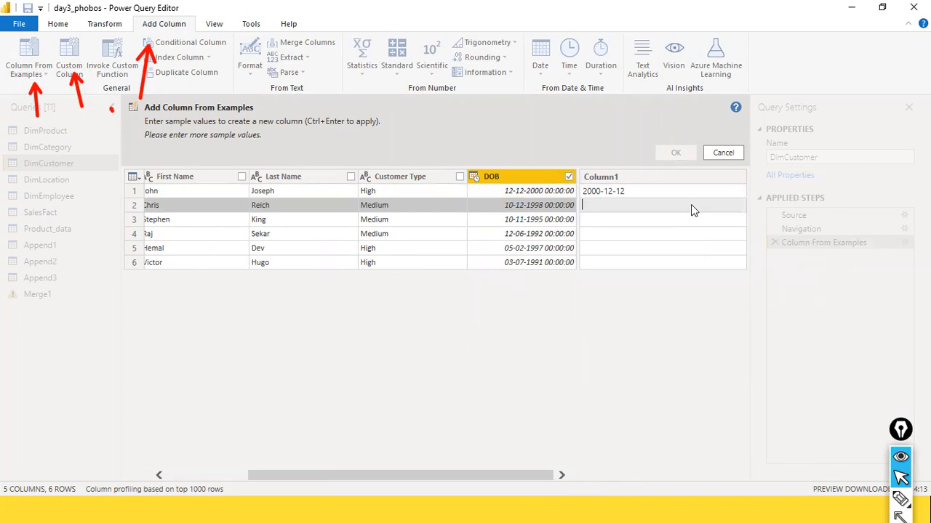
pyautogui.write('1998-10-12')
pyautogui.press('Return')
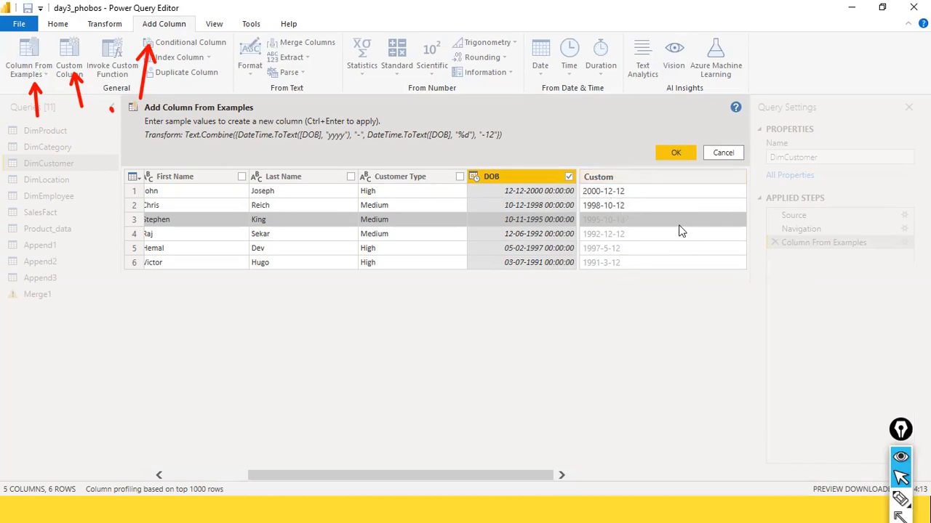
# - Name the new example-based column Customer Birth Date
pyautogui.doubleClick(636, 176)
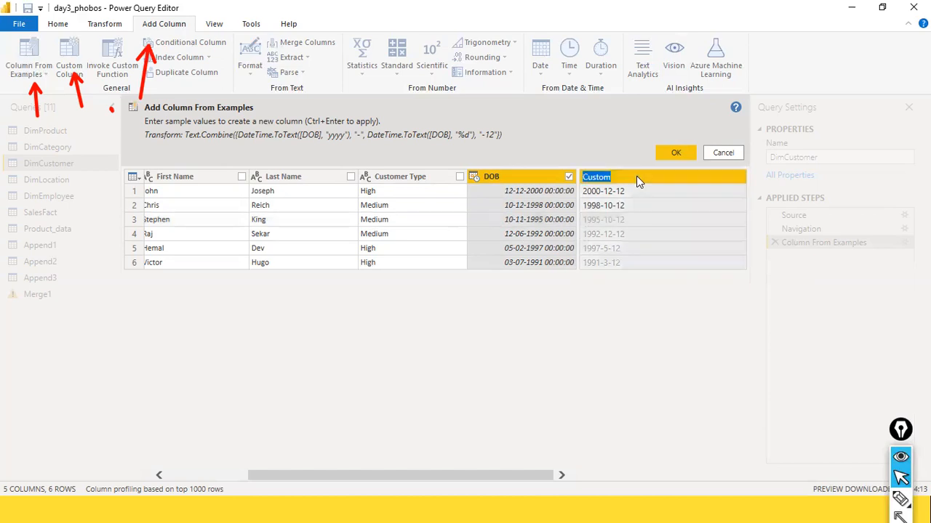
pyautogui.write('Custoer')
pyautogui.press('BackSpace')
pyautogui.press('BackSpace')
pyautogui.write('mer Date')
pyautogui.press('Return')
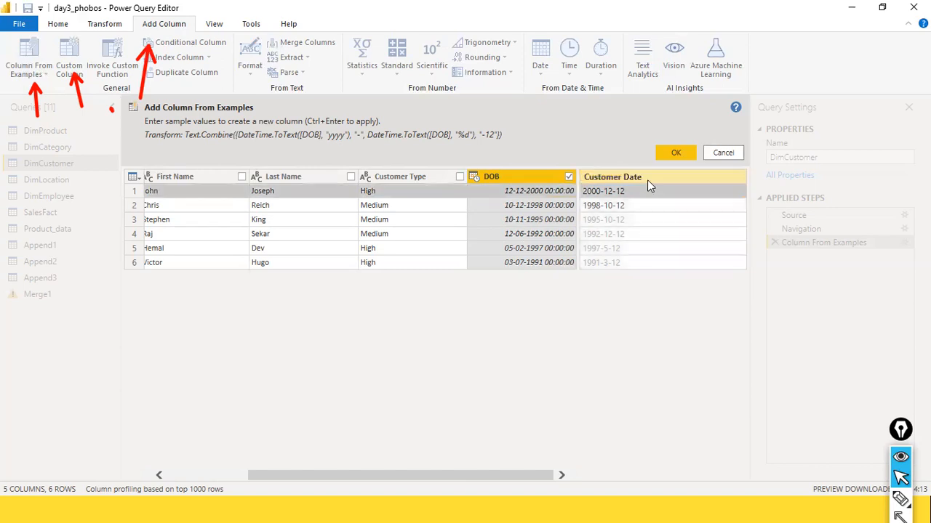
pyautogui.doubleClick(616, 177)
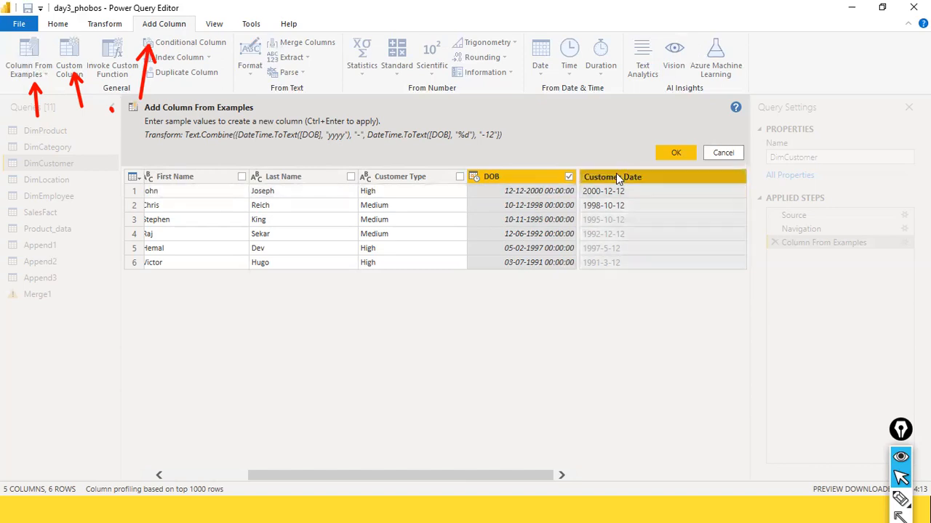
pyautogui.click(620, 179)
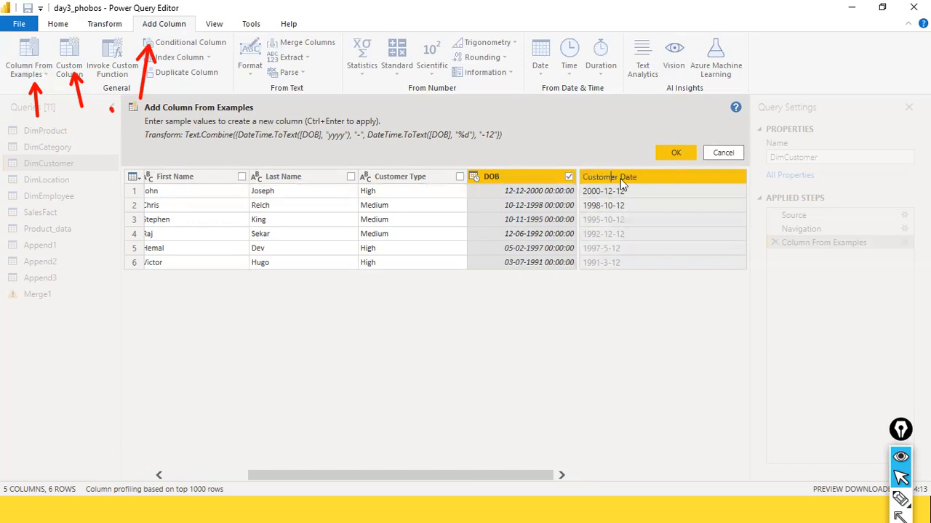
pyautogui.write('Birth Date')
pyautogui.press('Return')
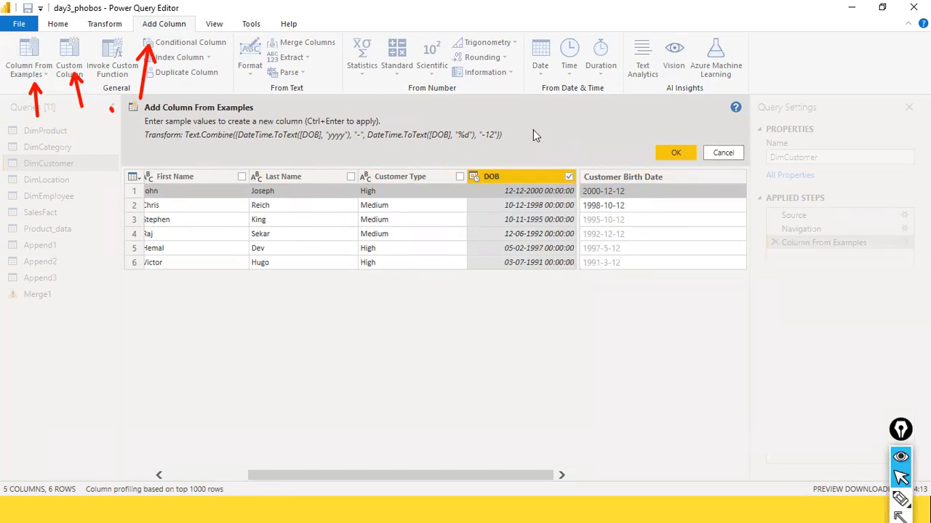
# - Confirm the column from examples to add Customer Birth Date to DimCustomer
pyautogui.click(630, 210)
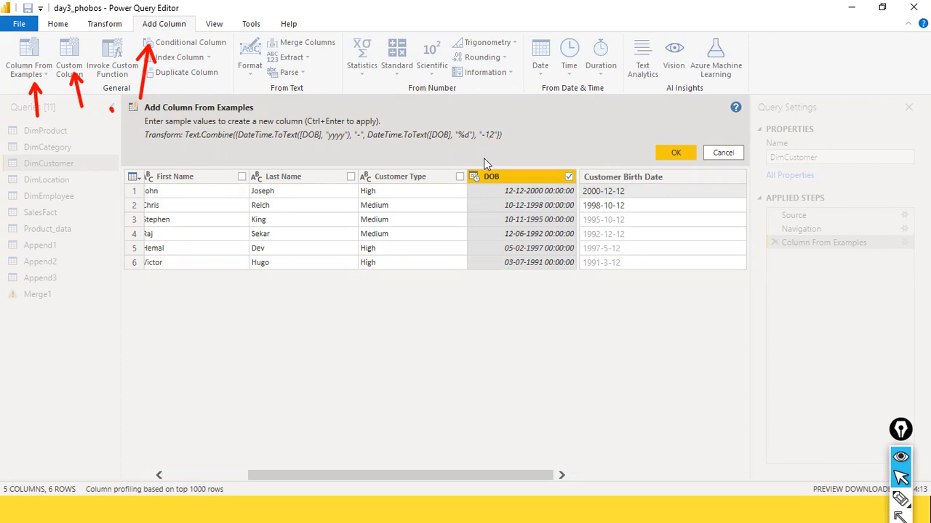
pyautogui.click(616, 207)
pyautogui.click(672, 208)
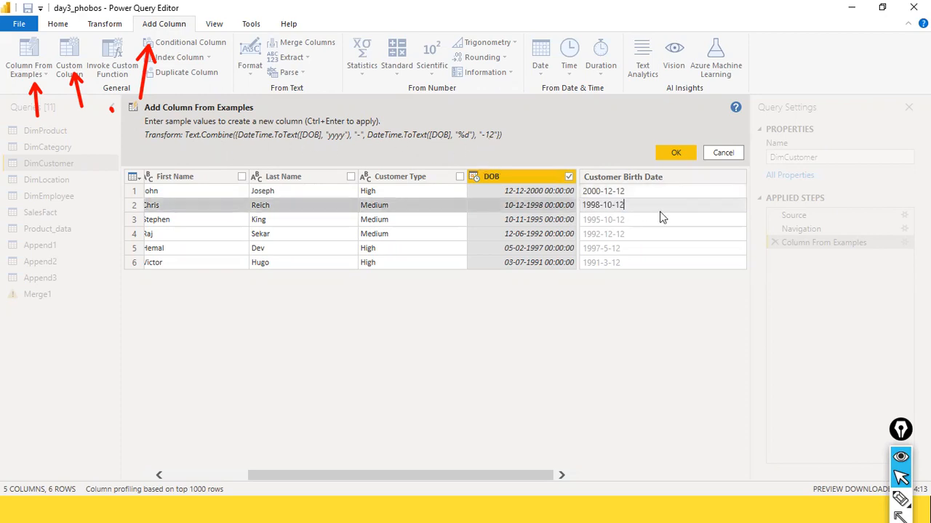
pyautogui.press('Return')
pyautogui.click(655, 190)
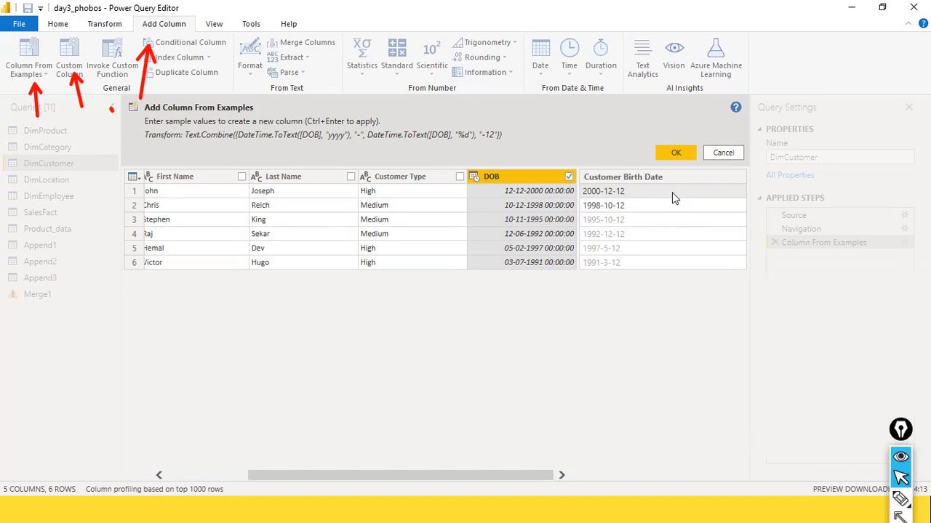
pyautogui.moveTo(476, 475); pyautogui.dragTo(561, 453)
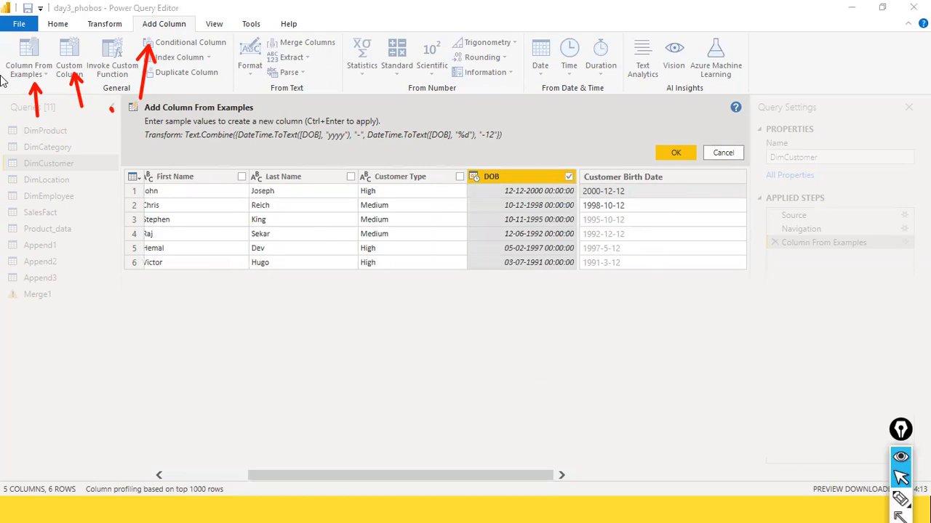
pyautogui.click(674, 153)
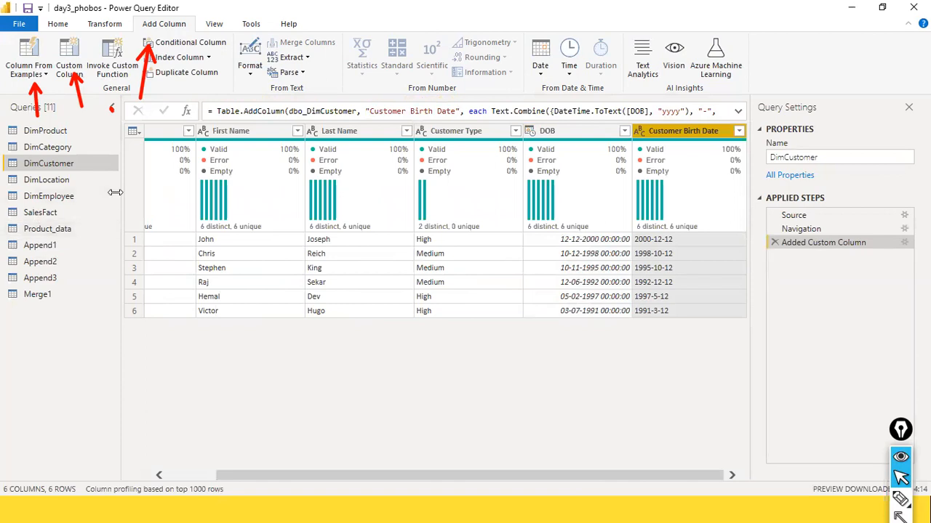
pyautogui.click(55, 180)
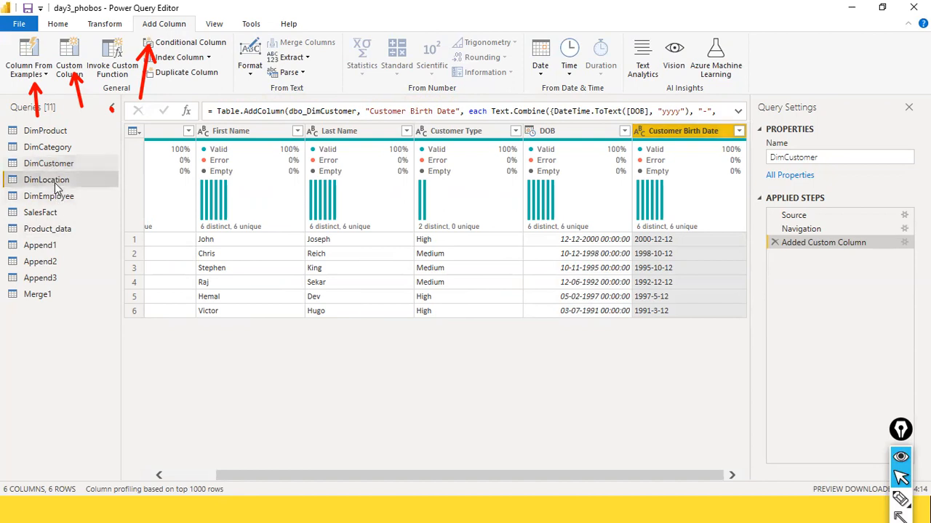
pyautogui.click(58, 167)
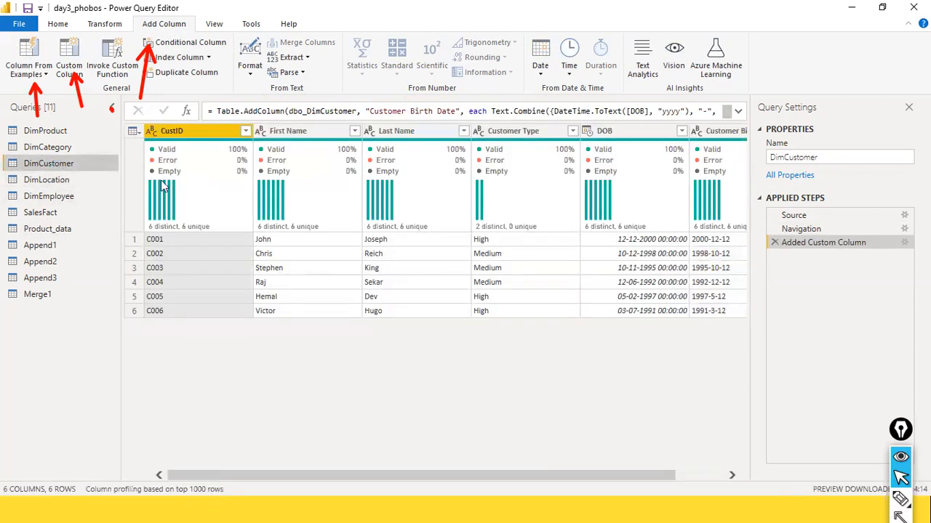
pyautogui.moveTo(379, 222)
pyautogui.moveTo(628, 476); pyautogui.dragTo(484, 466)
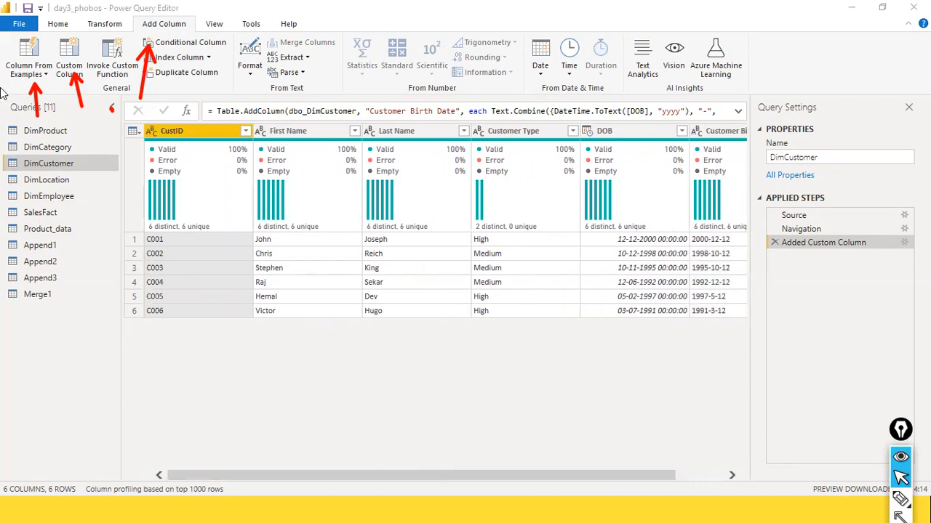
pyautogui.click(29, 28)
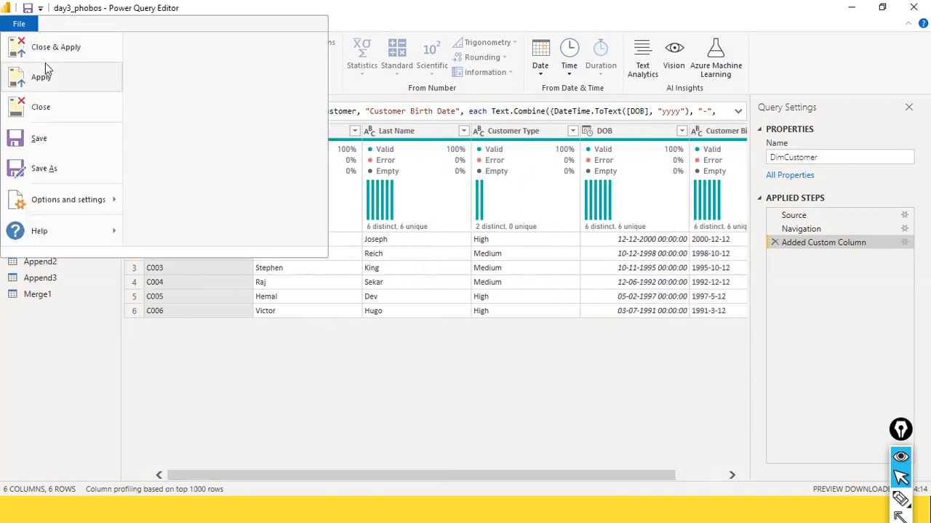
pyautogui.click(387, 30)
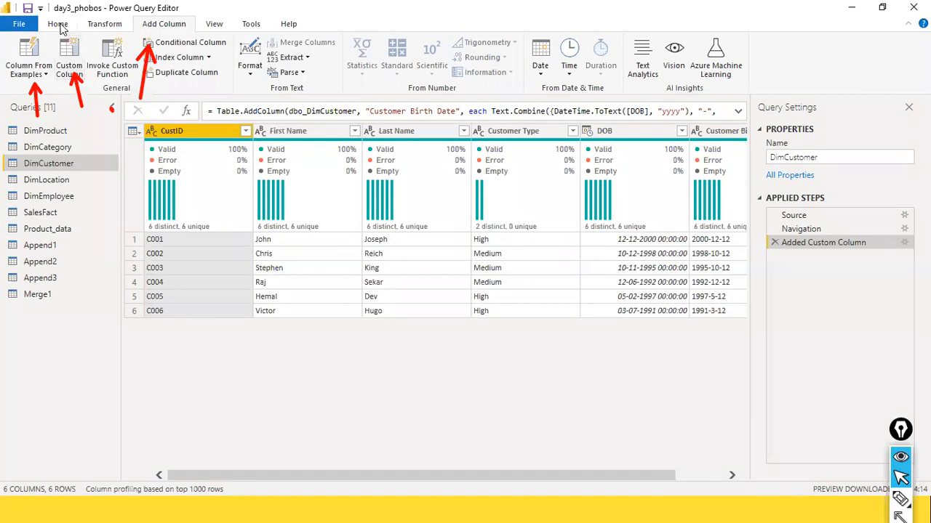
pyautogui.click(58, 24)
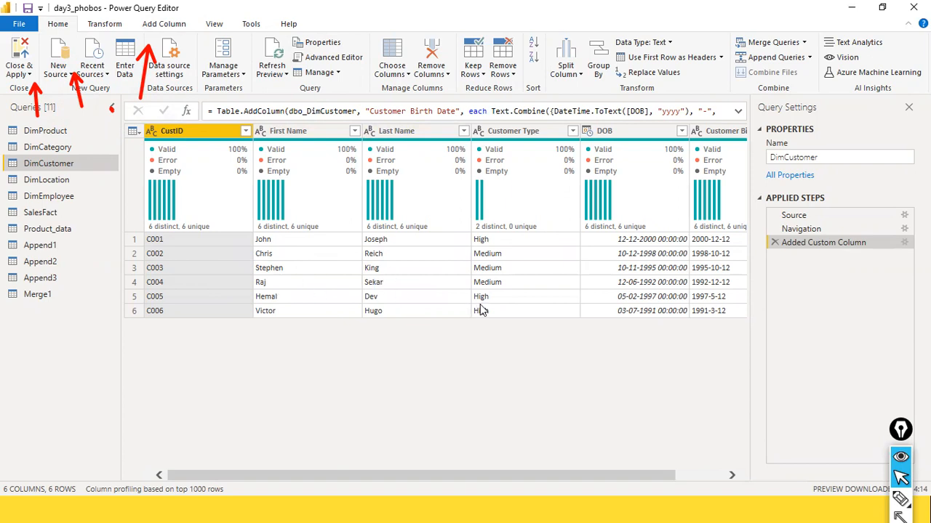
pyautogui.rightClick(484, 134)
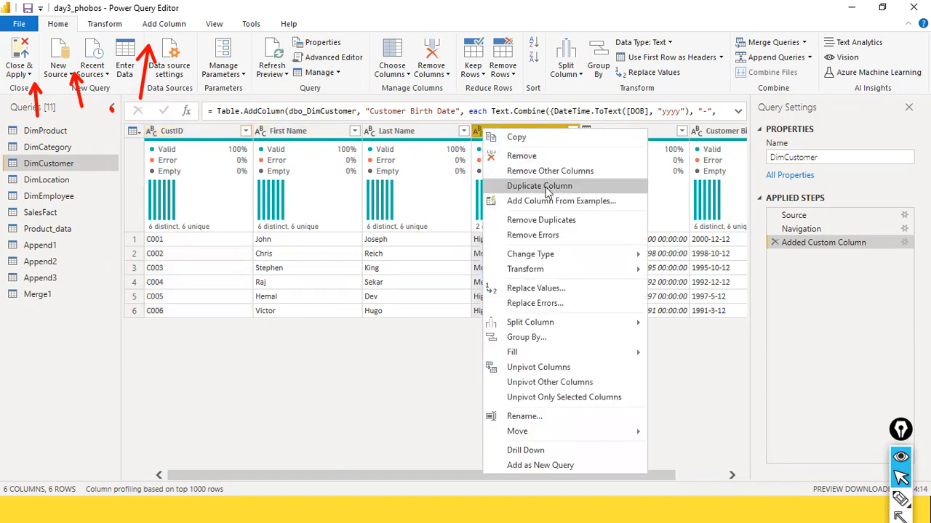
# - Try to duplicate the First Name and Last Name columns of DimCustomer together
pyautogui.click(316, 129)
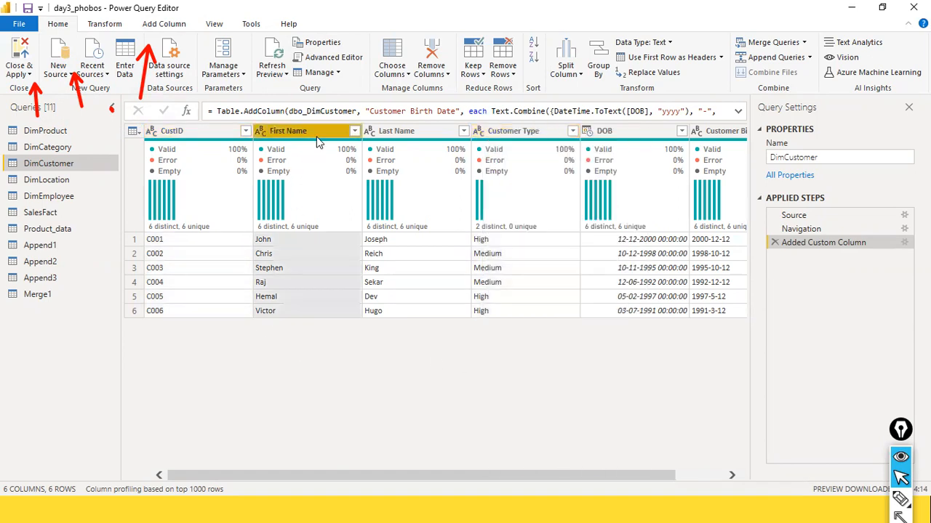
pyautogui.keyDown('ctrl'); pyautogui.click(388, 130); pyautogui.keyUp('ctrl')
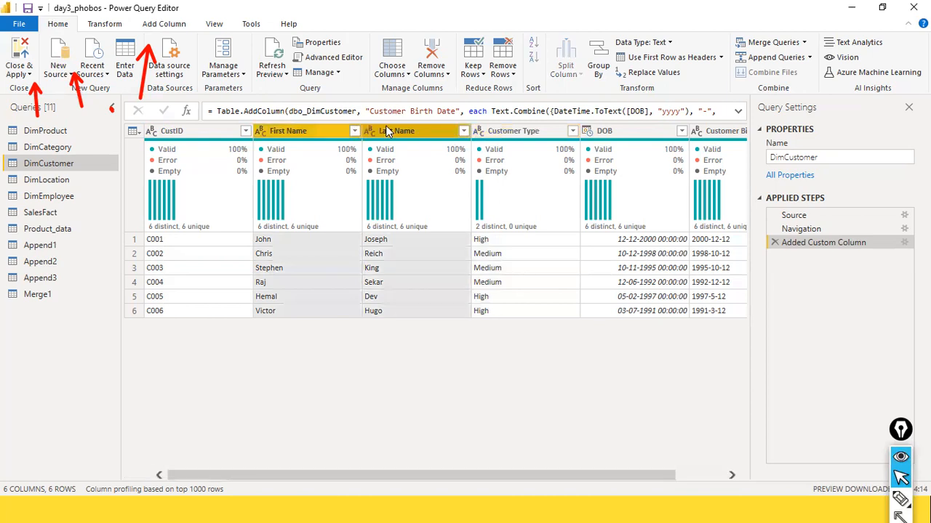
pyautogui.rightClick(387, 130)
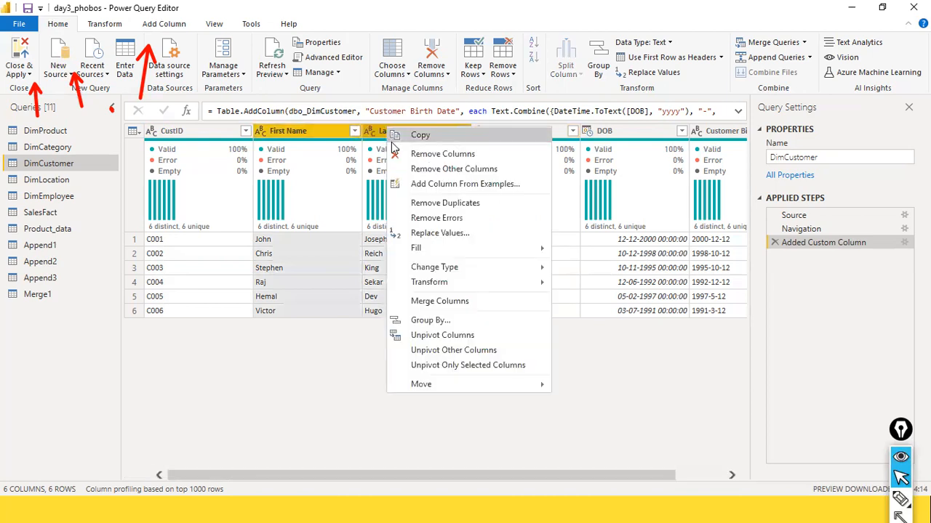
pyautogui.click(318, 393)
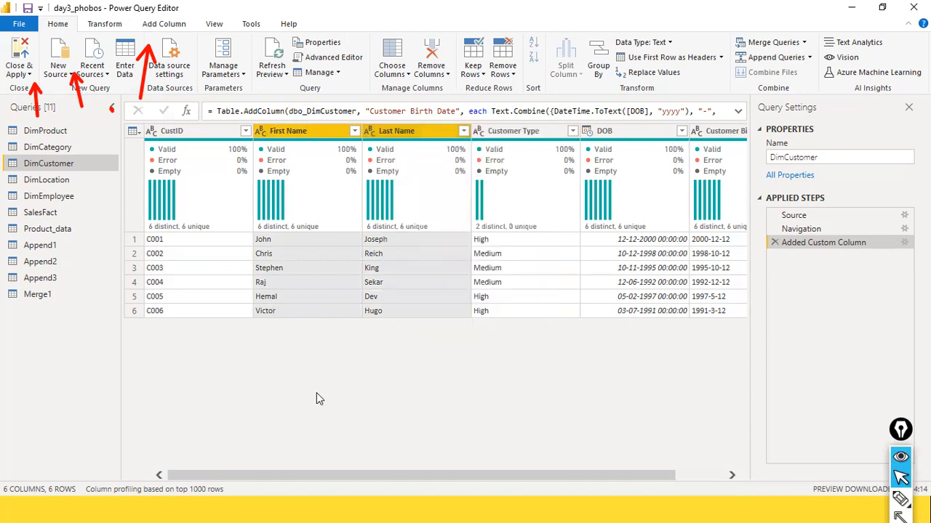
pyautogui.keyDown('ctrl'); pyautogui.click(435, 134); pyautogui.keyUp('ctrl')
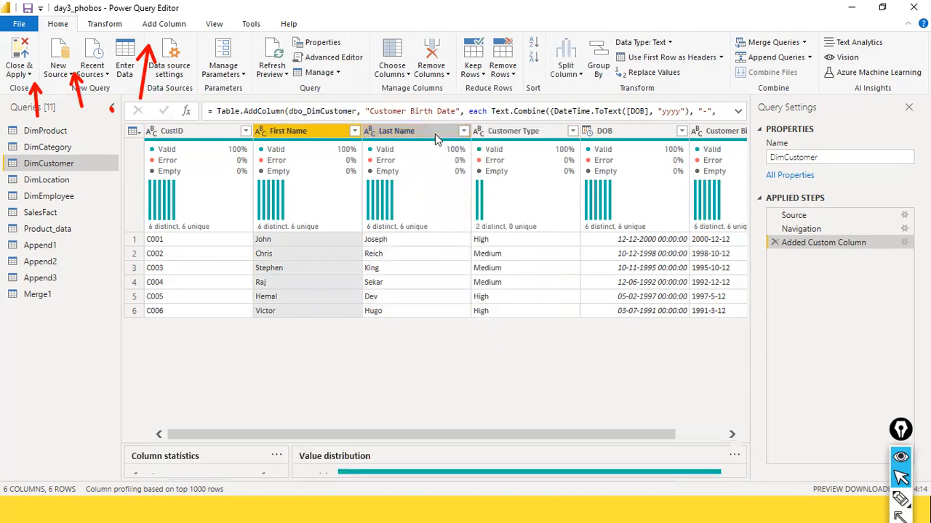
# - Duplicate the First Name column and the Last Name column of DimCustomer one after the other
pyautogui.rightClick(276, 132)
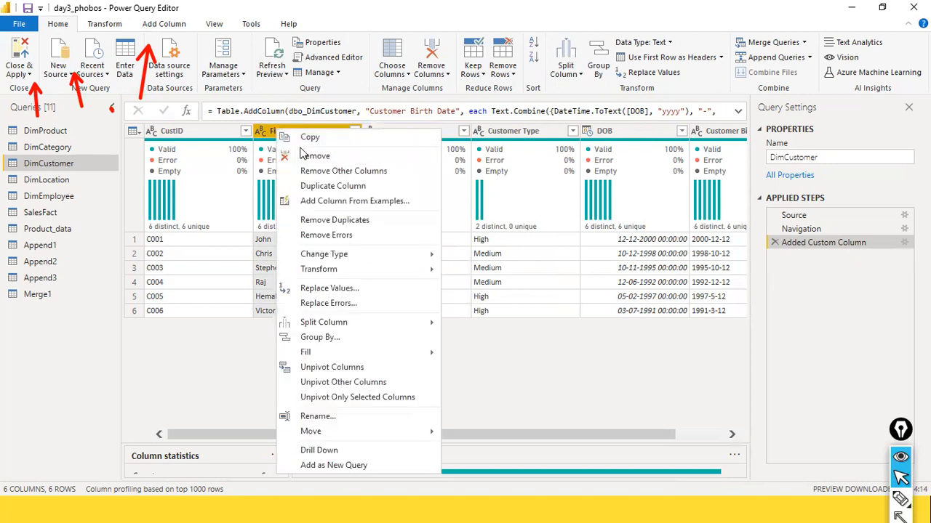
pyautogui.click(370, 186)
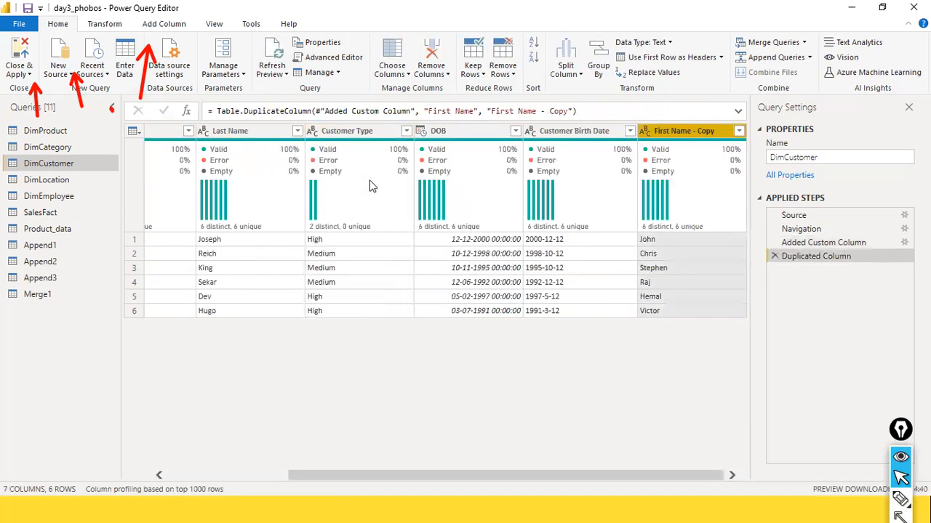
pyautogui.click(262, 476)
pyautogui.rightClick(418, 137)
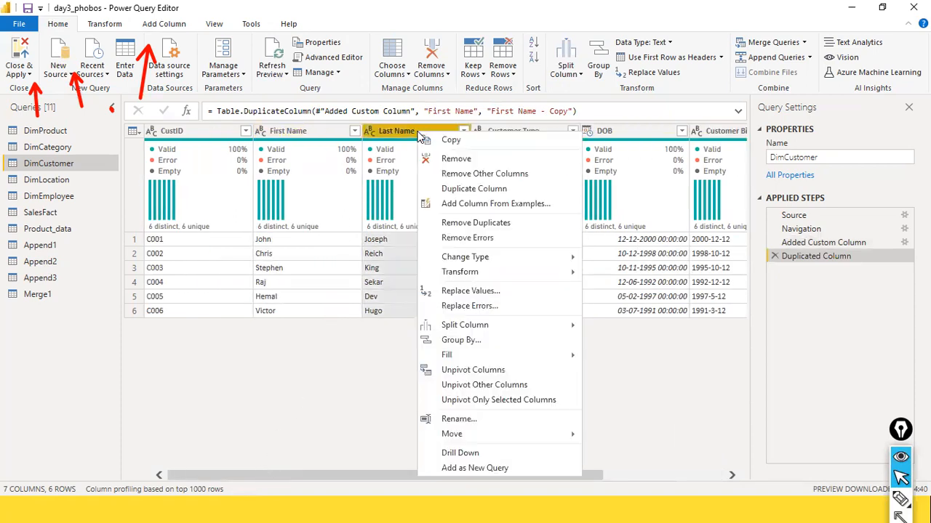
pyautogui.click(500, 186)
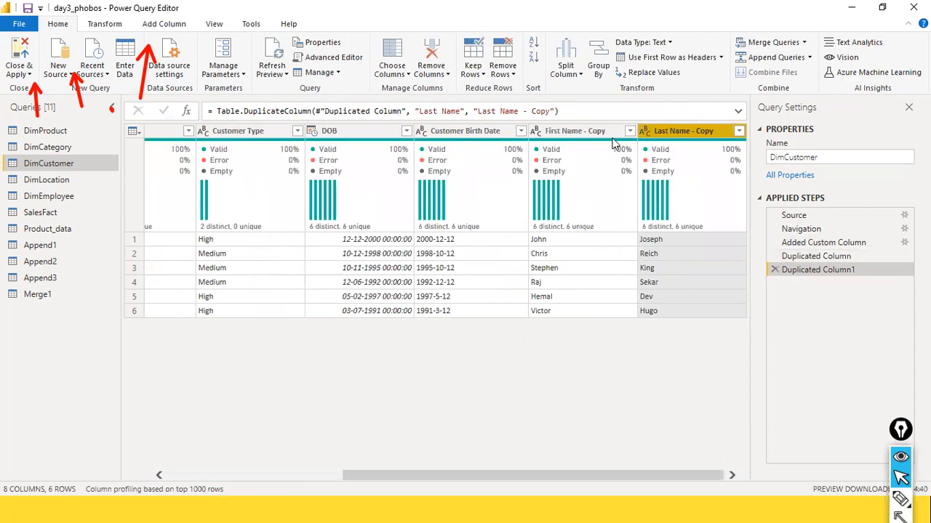
pyautogui.doubleClick(582, 132)
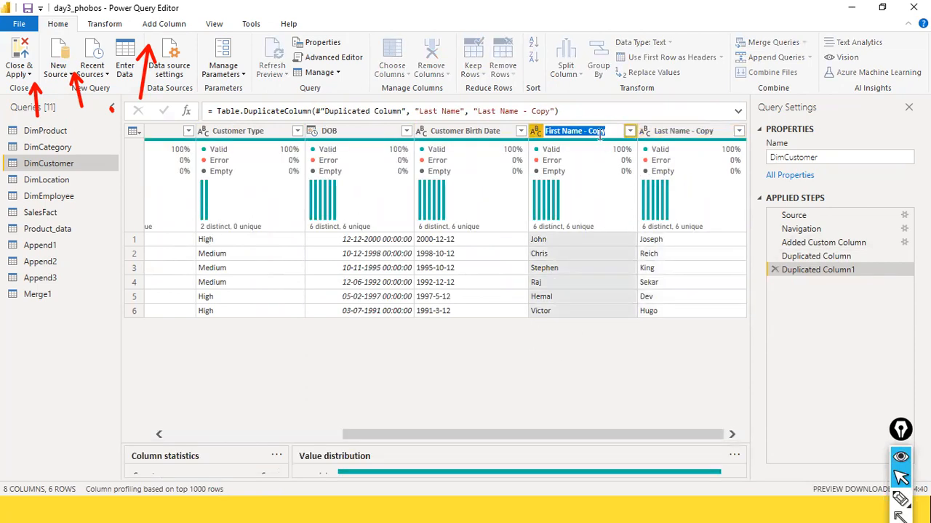
pyautogui.click(561, 403)
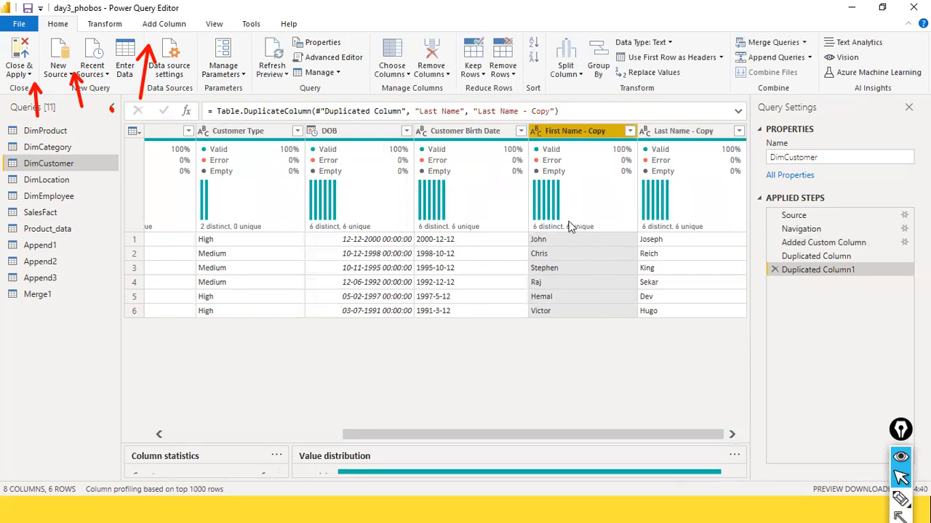
# - Merge the First Name - Copy and Last Name - Copy columns into one column named Merged, using a space separator
pyautogui.moveTo(430, 435); pyautogui.dragTo(254, 435)
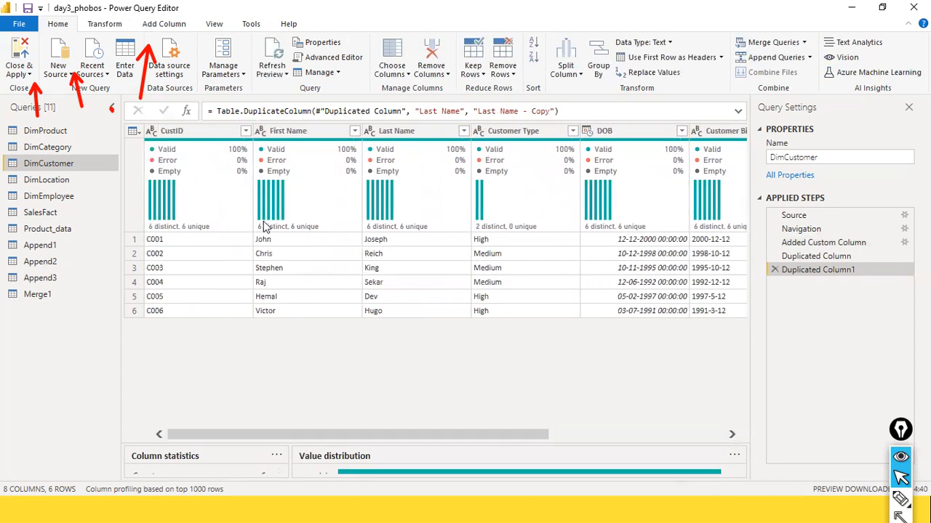
pyautogui.moveTo(401, 434); pyautogui.dragTo(704, 391)
pyautogui.keyDown('ctrl'); pyautogui.click(682, 131); pyautogui.keyUp('ctrl')
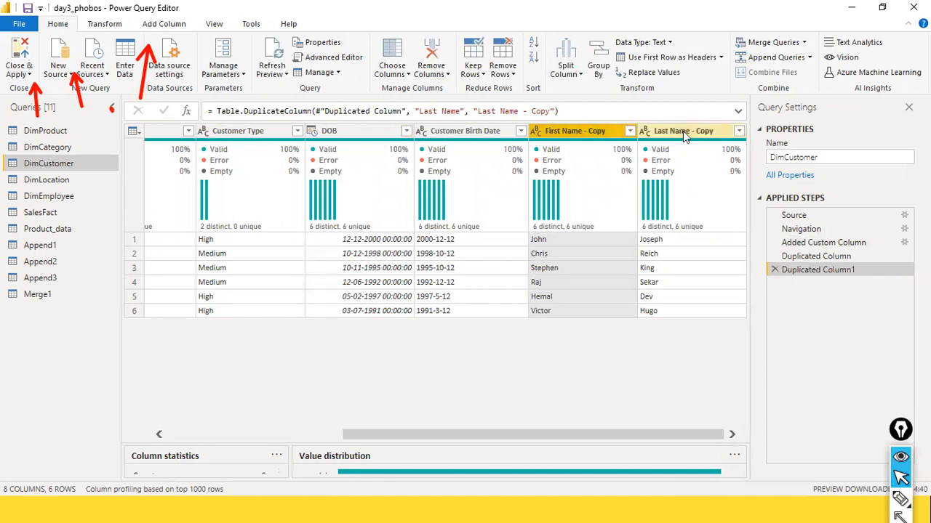
pyautogui.rightClick(683, 131)
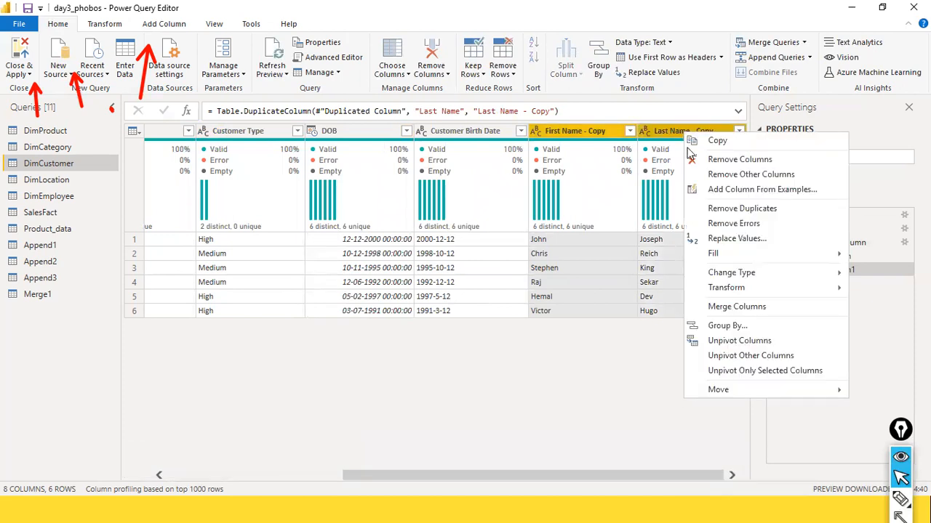
pyautogui.click(737, 308)
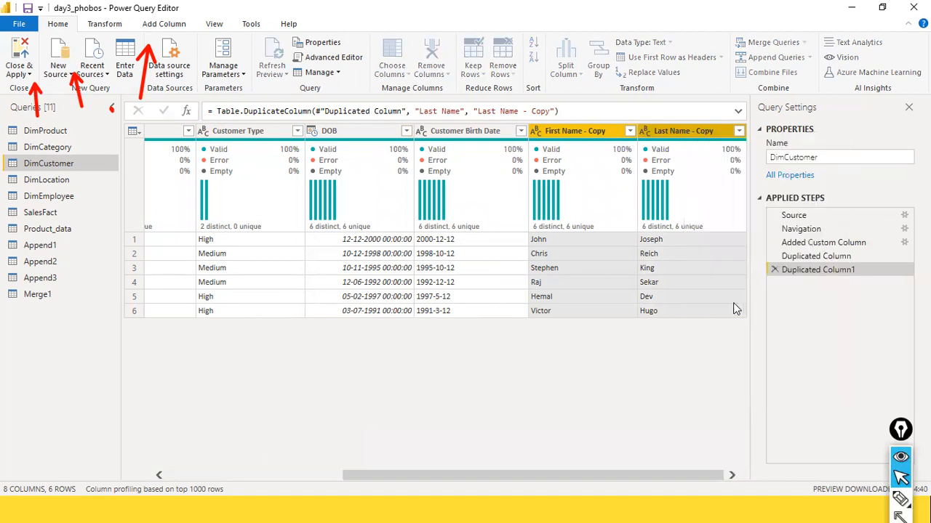
pyautogui.click(387, 246)
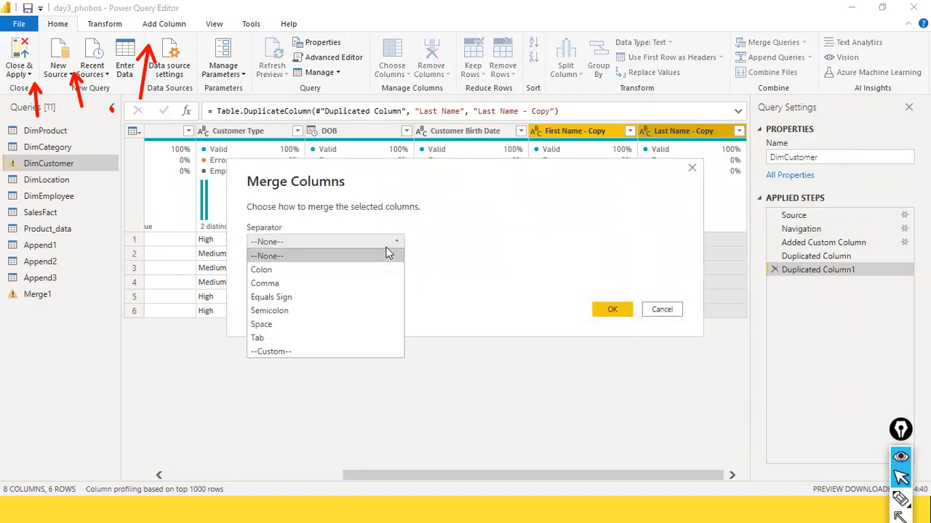
pyautogui.click(327, 325)
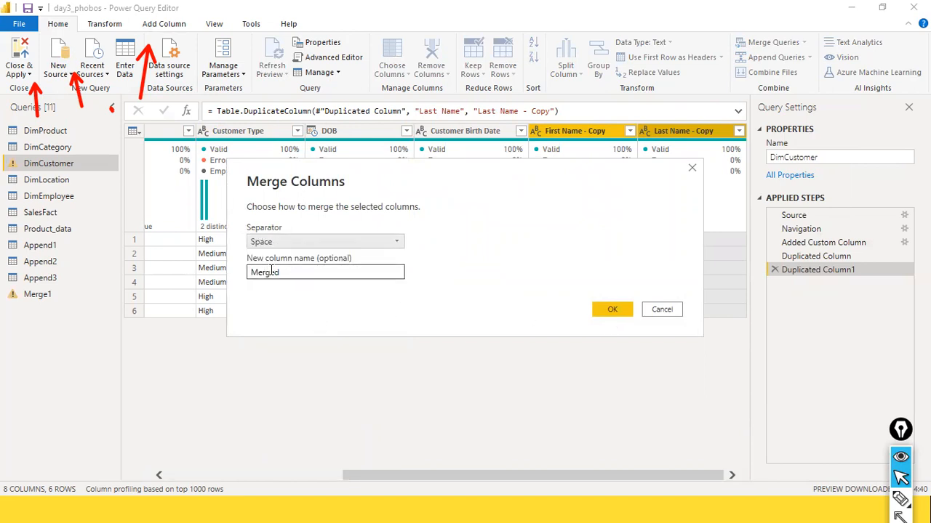
pyautogui.moveTo(335, 277); pyautogui.dragTo(62, 279)
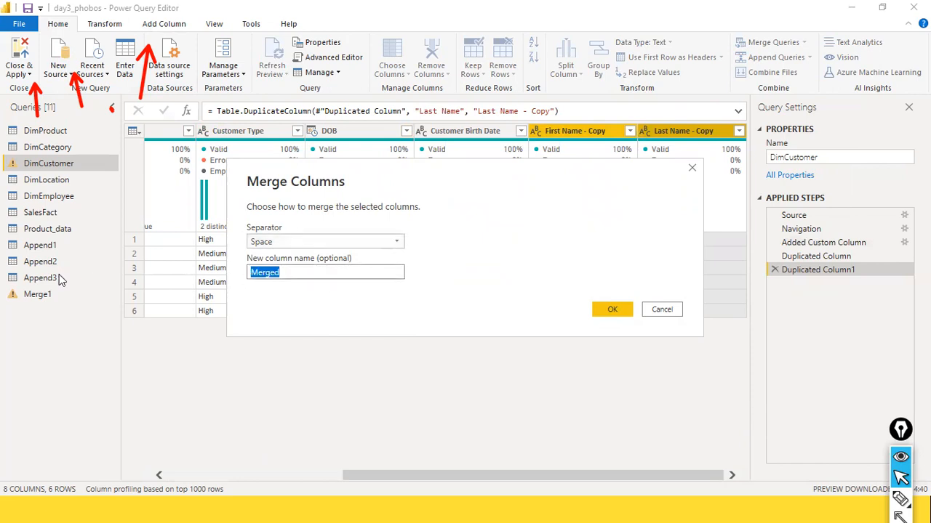
pyautogui.click(61, 277)
pyautogui.click(611, 309)
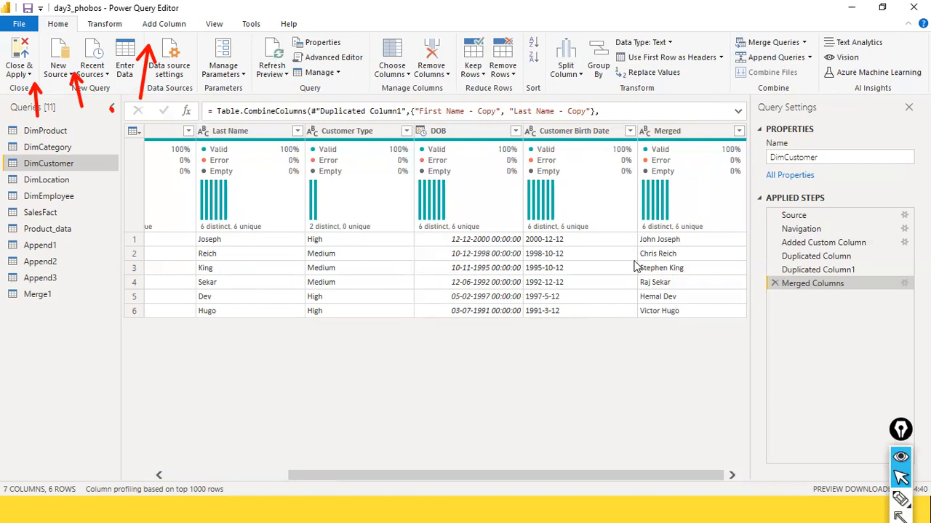
# - Move the Merged column directly after CustID and rename it Customer Name
pyautogui.moveTo(673, 140); pyautogui.dragTo(260, 154)
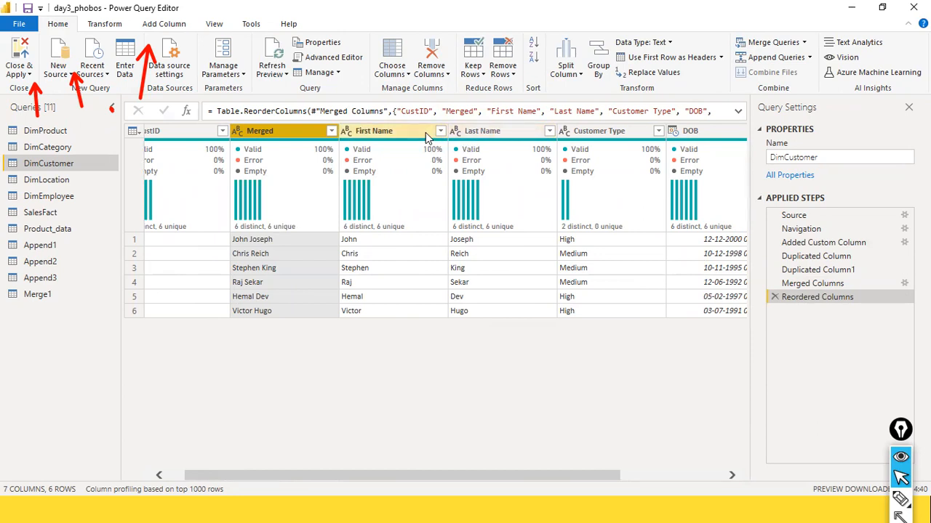
pyautogui.click(276, 144)
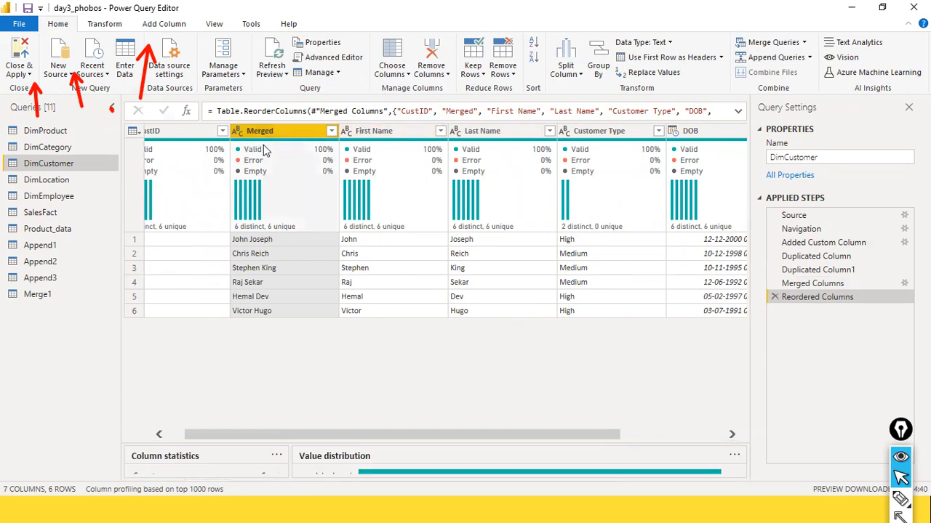
pyautogui.doubleClick(296, 131)
pyautogui.write('N')
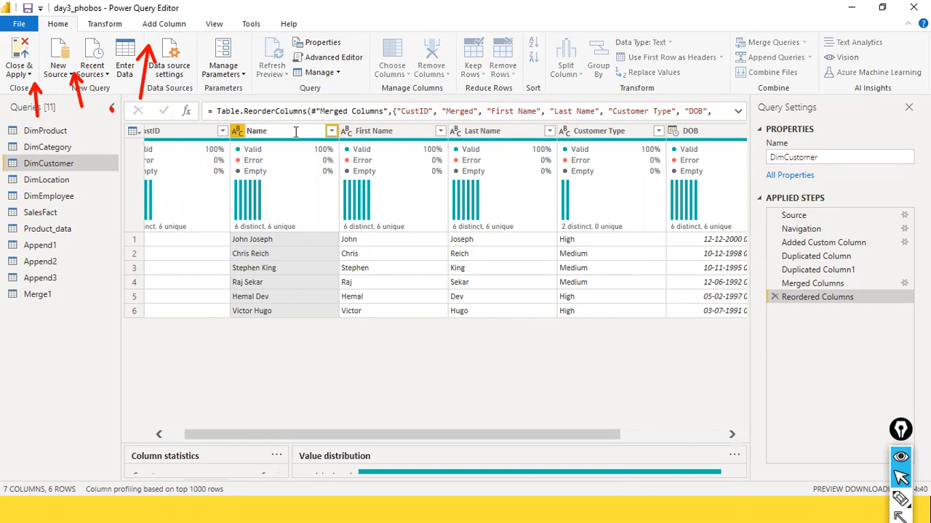
pyautogui.write('ame')
pyautogui.hotkey('ctrl', 'a')
pyautogui.write('Customer Name')
pyautogui.press('Return')
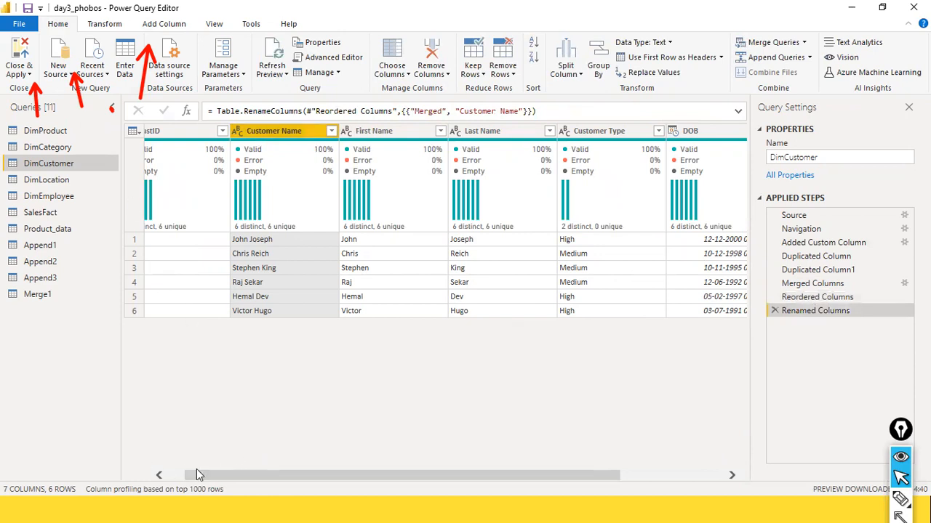
# - Draw a red annotation arrow pointing at the Customer Name column header
pyautogui.moveTo(196, 469); pyautogui.dragTo(143, 470)
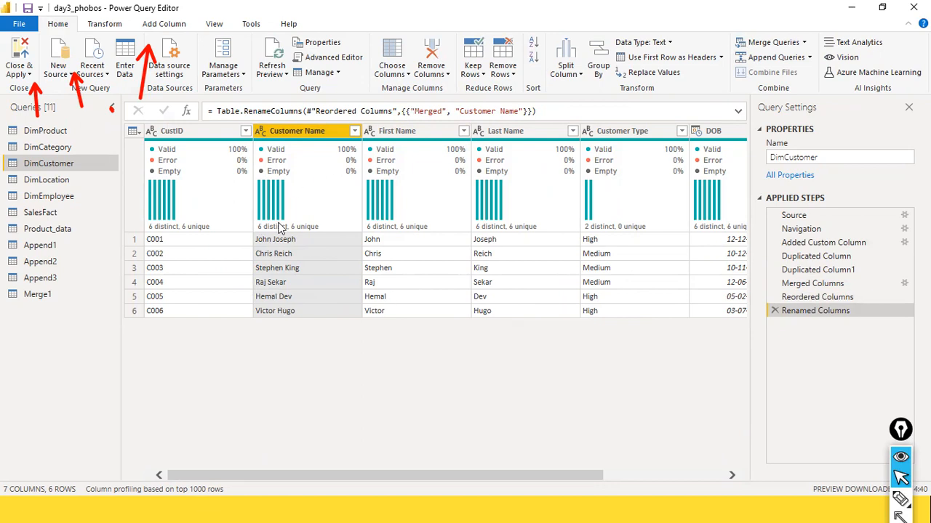
pyautogui.moveTo(571, 195)
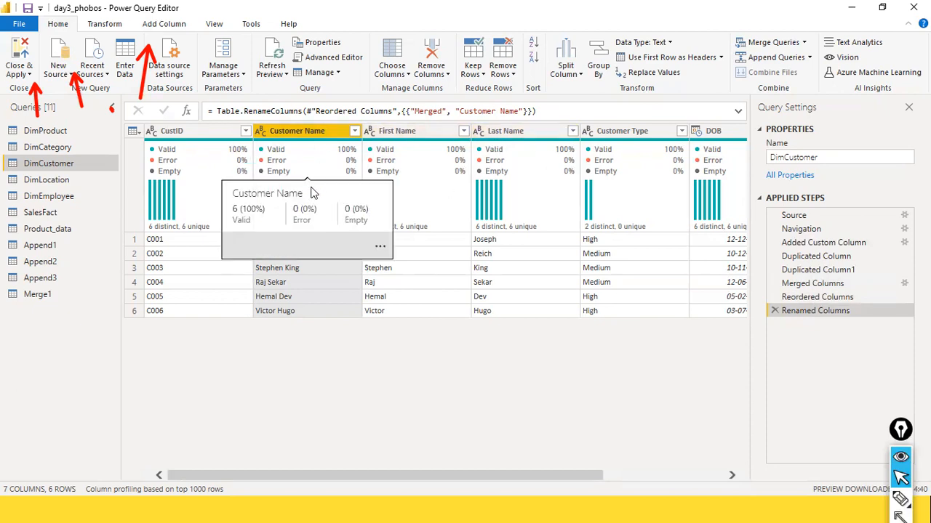
pyautogui.hotkey('ctrl', 'shift', 'a')
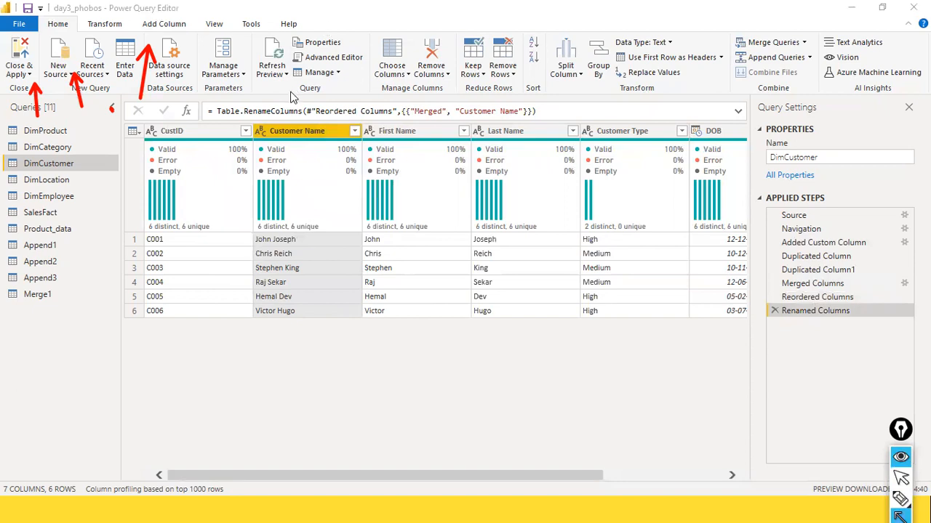
pyautogui.moveTo(283, 79); pyautogui.dragTo(285, 121)
pyautogui.rightClick(296, 133)
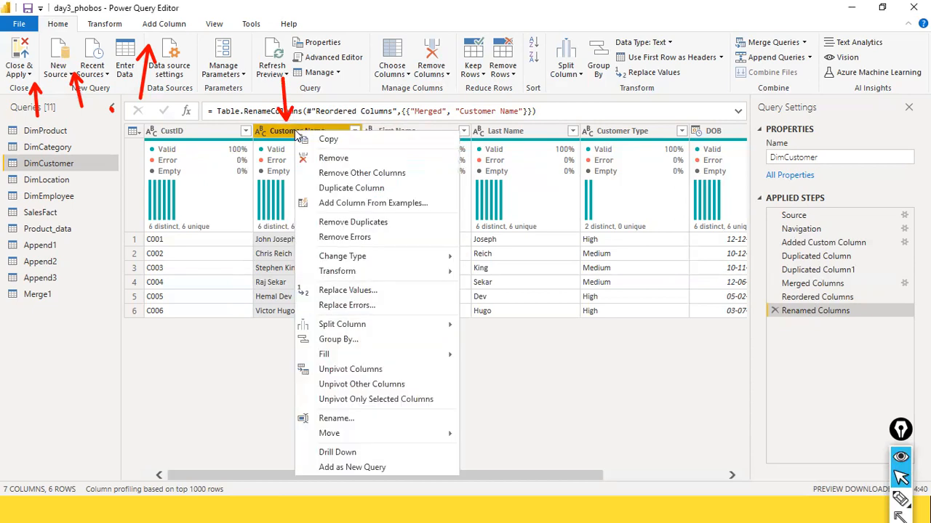
pyautogui.moveTo(398, 329)
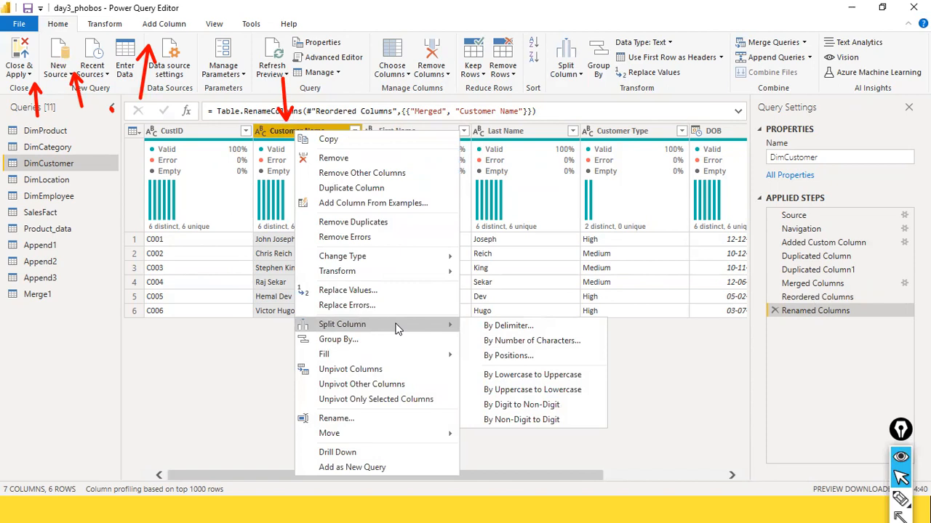
pyautogui.click(259, 400)
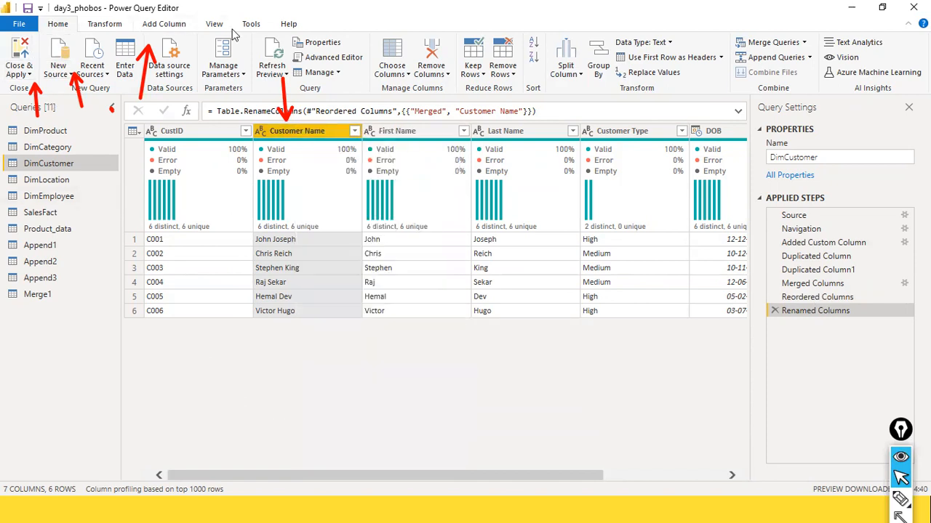
pyautogui.click(164, 26)
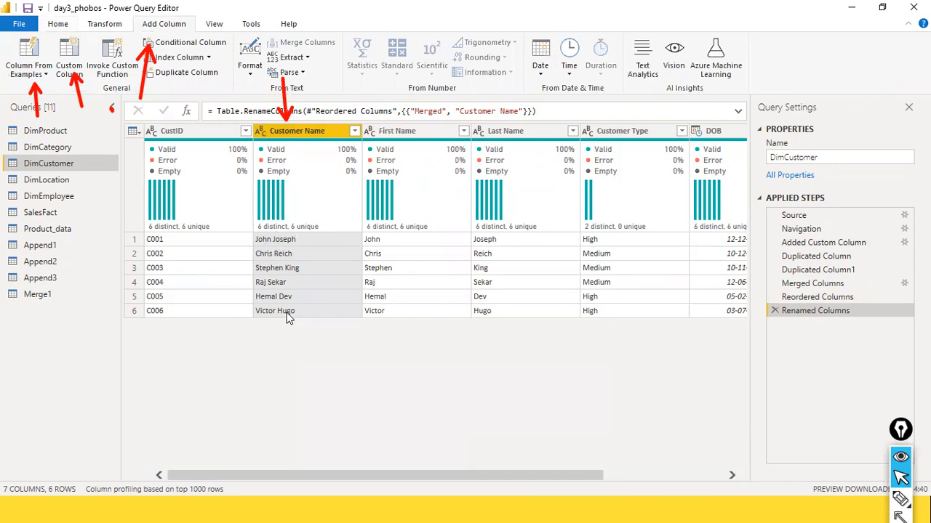
pyautogui.rightClick(329, 134)
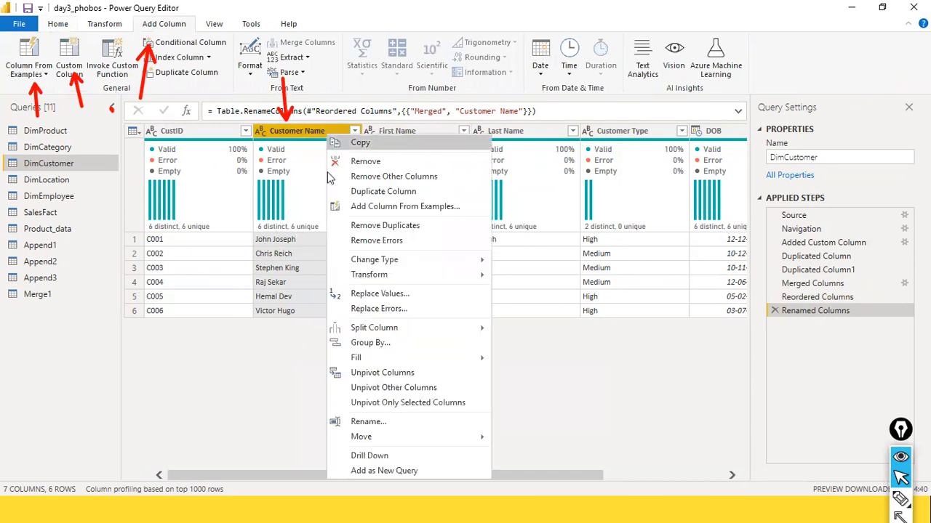
pyautogui.moveTo(398, 335)
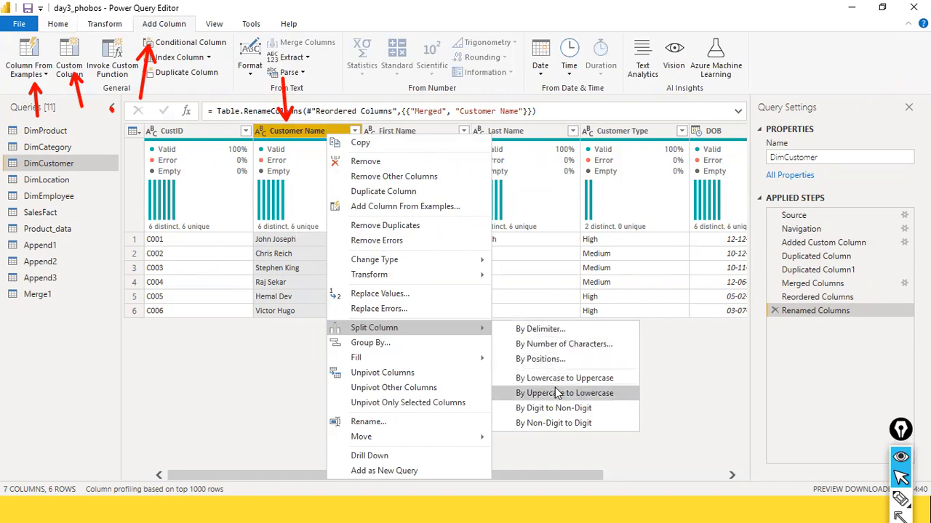
pyautogui.click(580, 334)
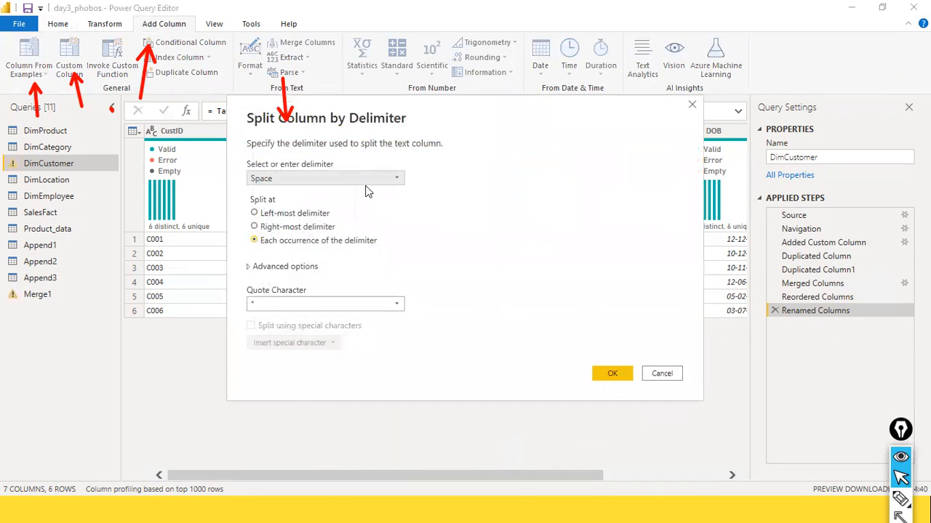
pyautogui.moveTo(434, 110); pyautogui.dragTo(652, 108)
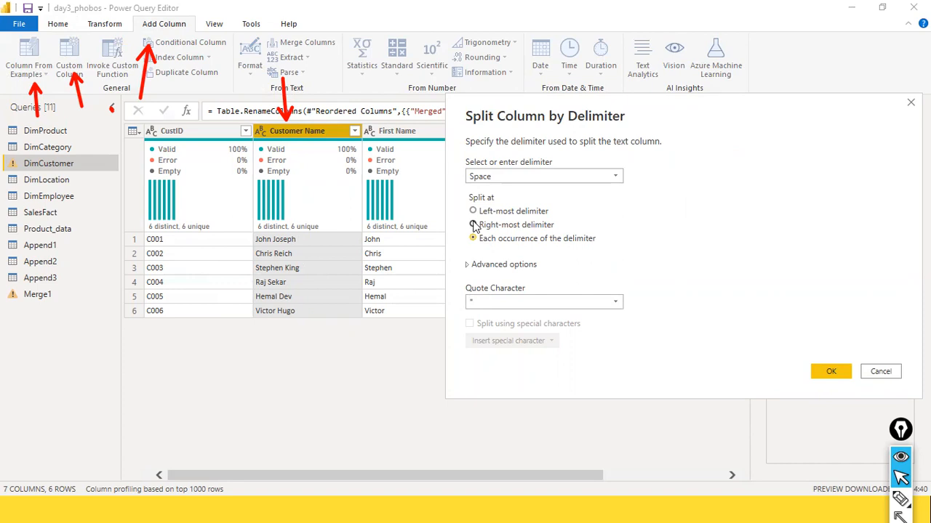
pyautogui.click(616, 302)
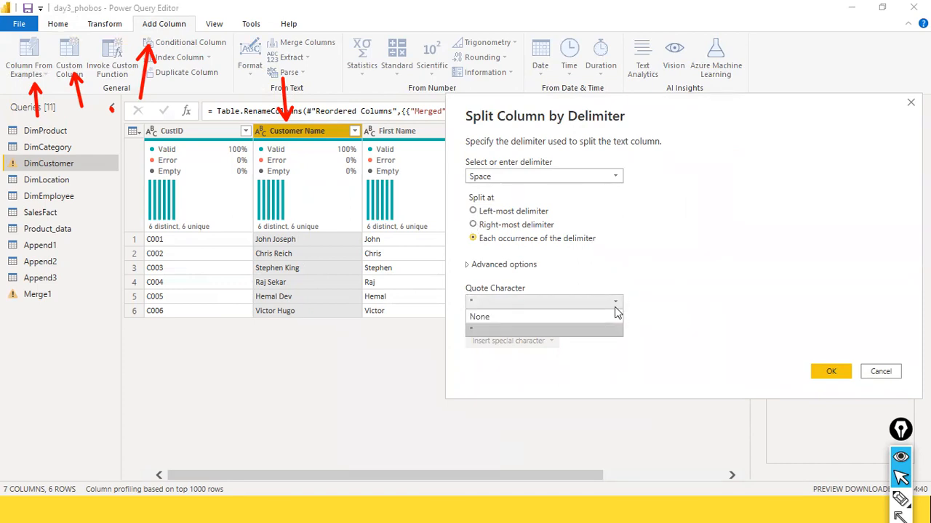
pyautogui.click(596, 299)
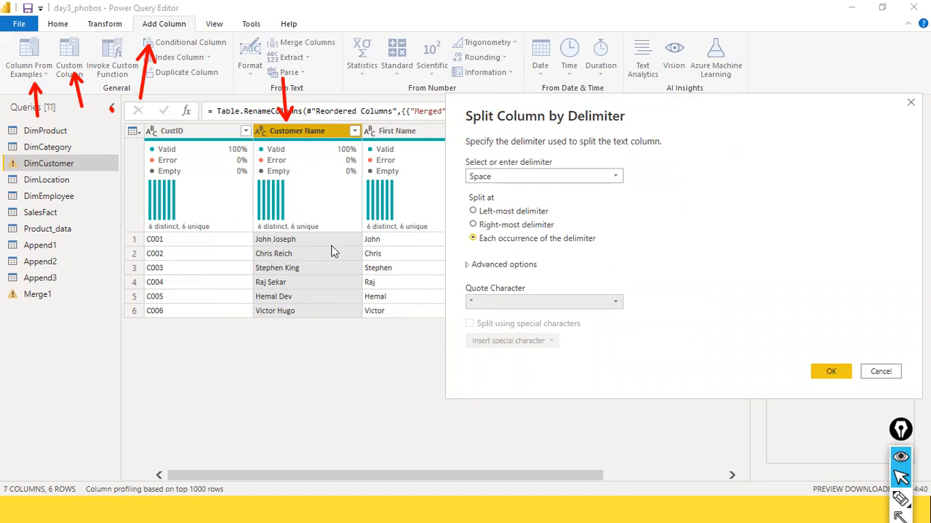
pyautogui.click(877, 373)
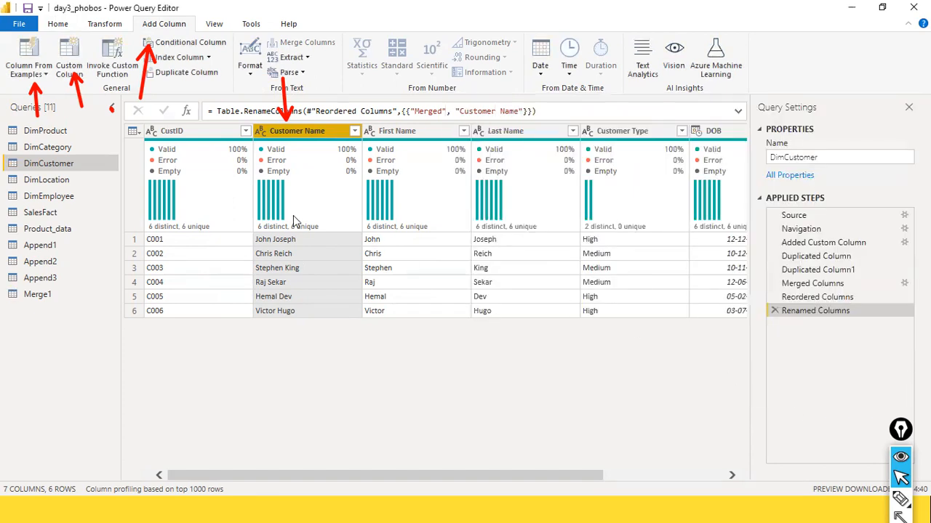
# - Duplicate the Customer Name column and split the copy by a space delimiter at each occurrence
pyautogui.rightClick(324, 132)
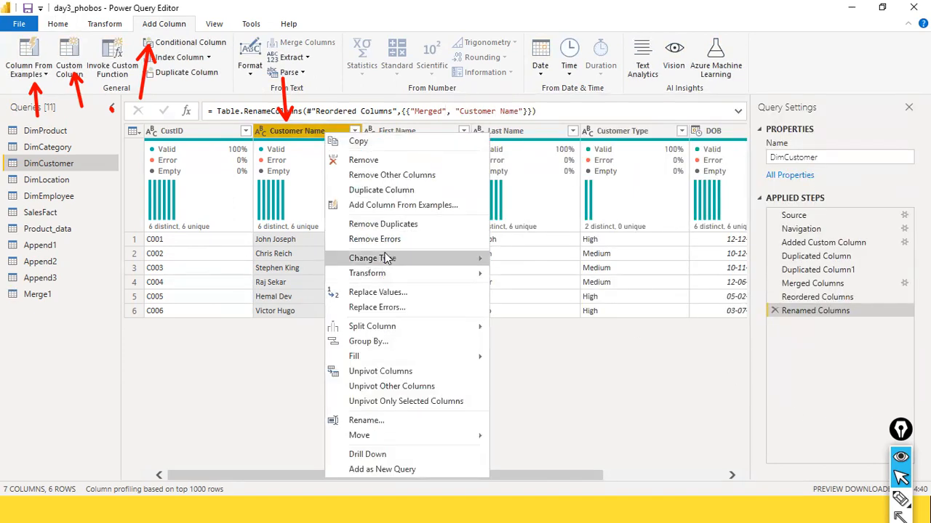
pyautogui.click(396, 189)
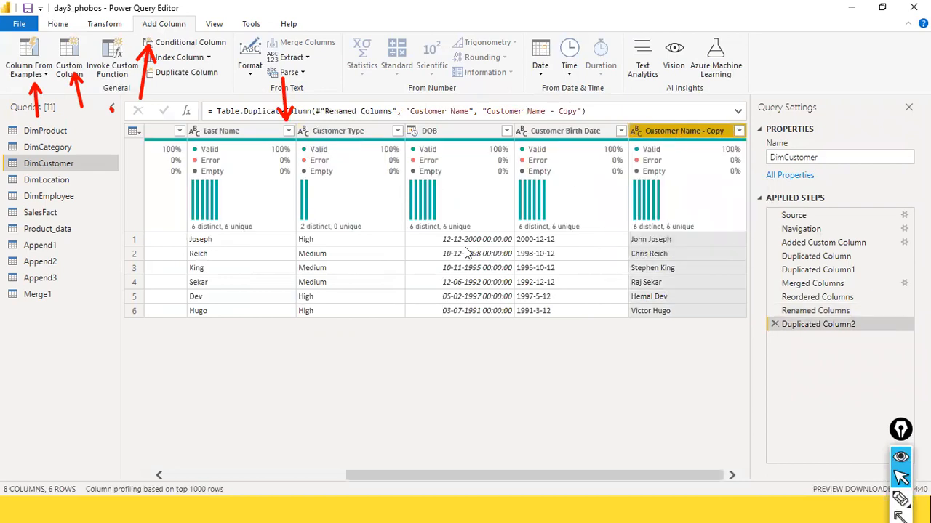
pyautogui.moveTo(609, 171)
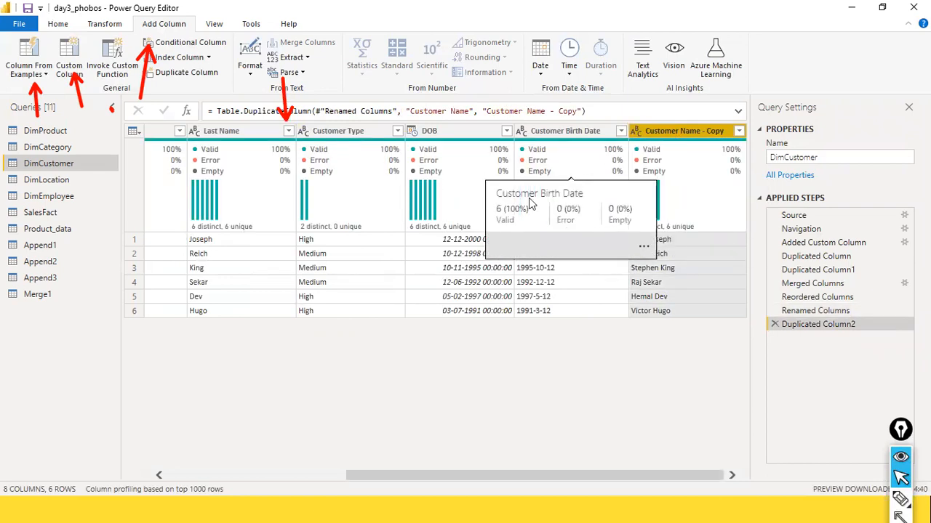
pyautogui.rightClick(674, 131)
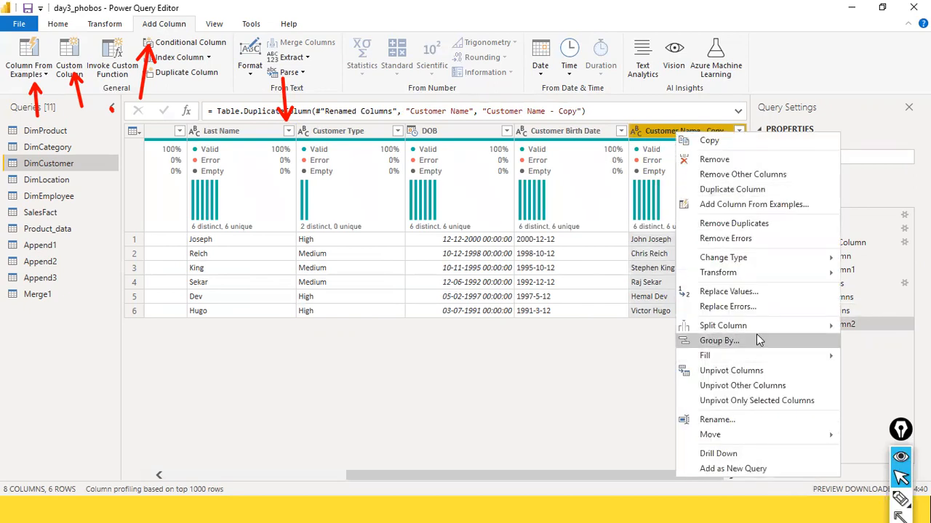
pyautogui.moveTo(757, 329)
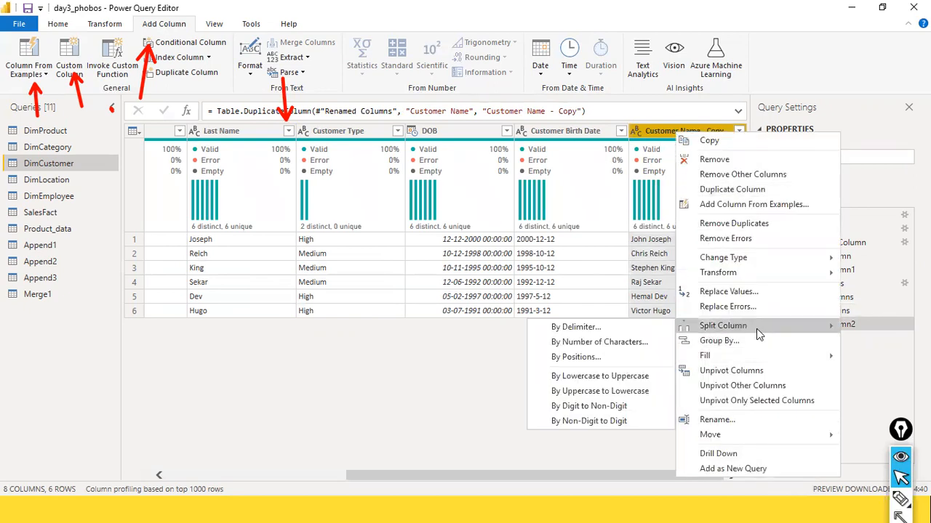
pyautogui.click(627, 333)
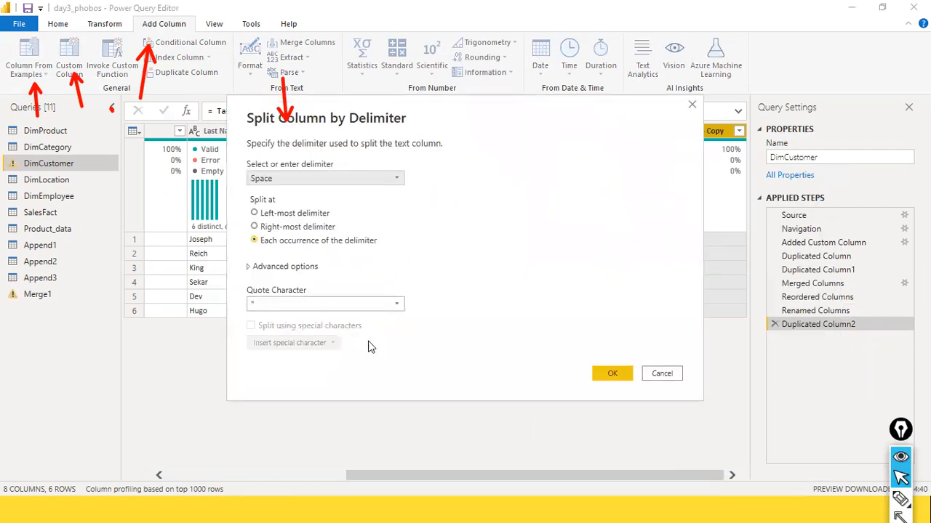
pyautogui.click(615, 376)
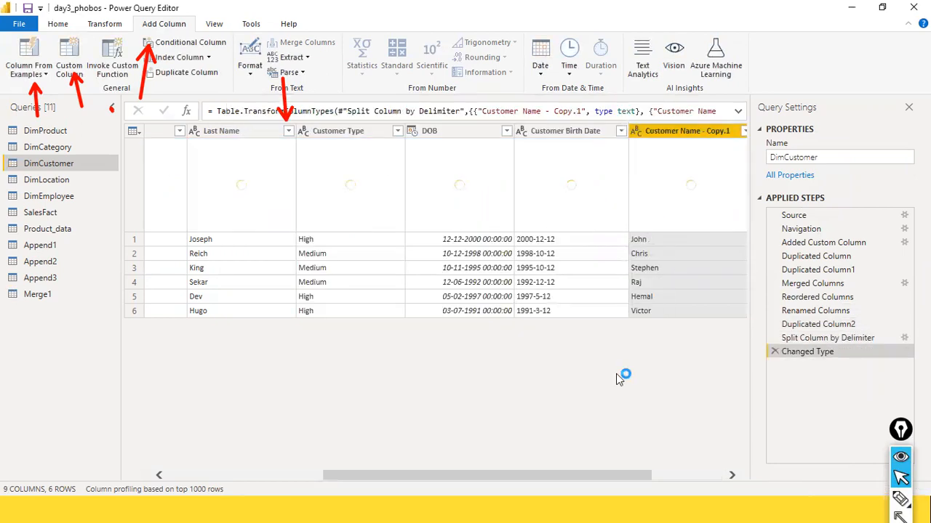
# - Examine the two columns split from the Customer Name copy and compare them with the first columns of the DimCustomer table
pyautogui.moveTo(593, 477); pyautogui.dragTo(725, 460)
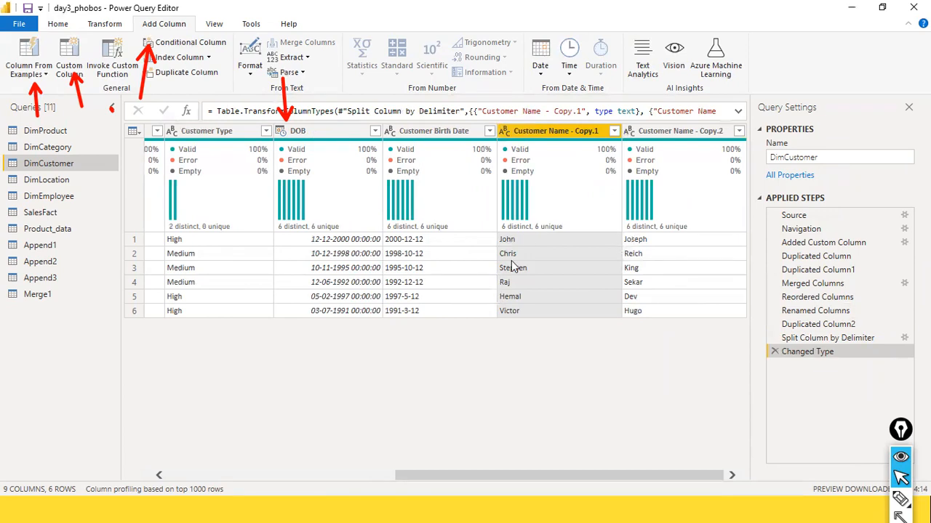
pyautogui.doubleClick(589, 132)
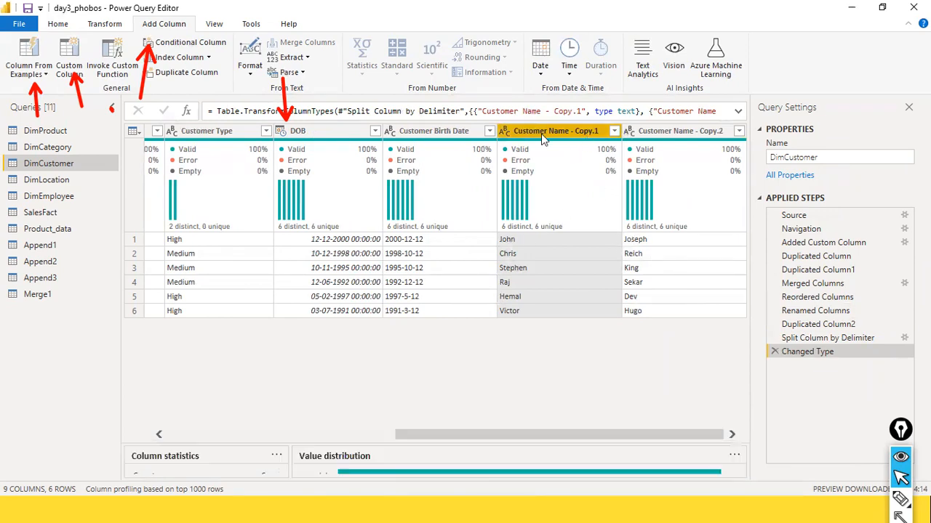
pyautogui.doubleClick(660, 128)
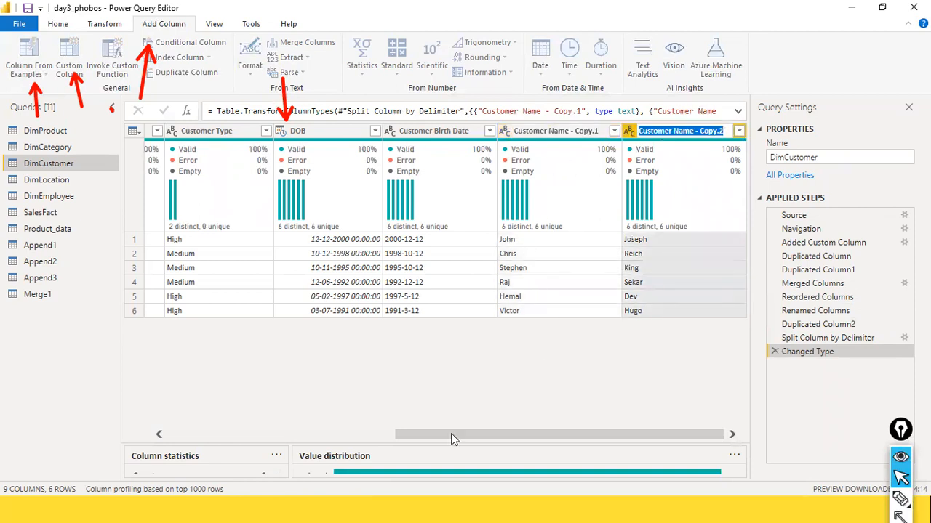
pyautogui.moveTo(443, 432); pyautogui.dragTo(245, 440)
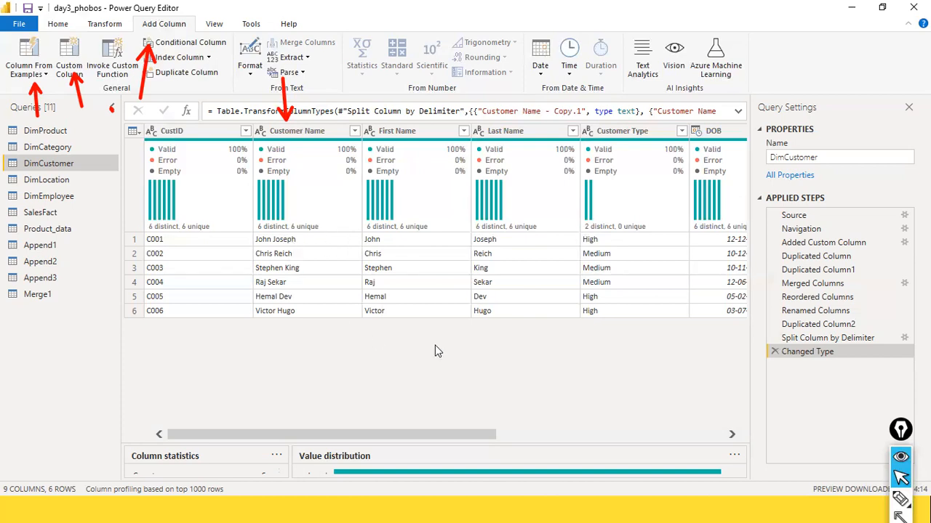
pyautogui.moveTo(602, 231)
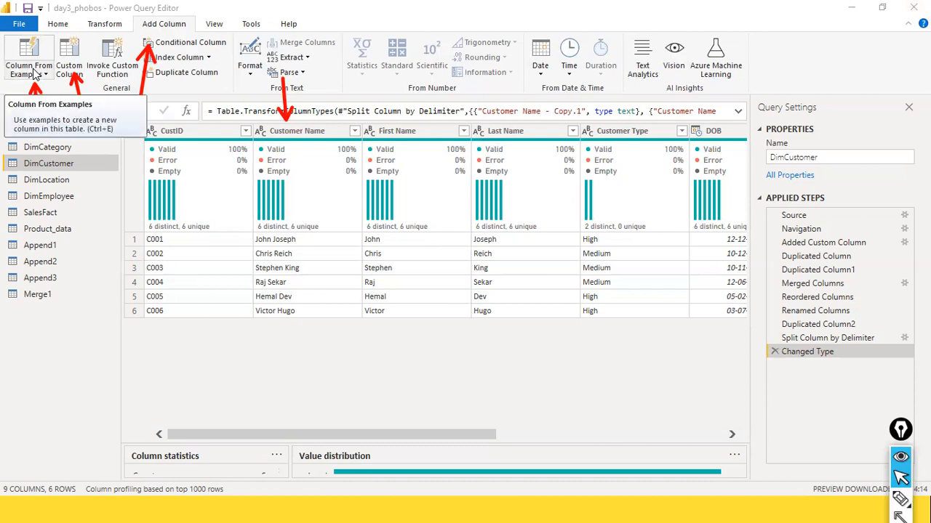
pyautogui.moveTo(709, 161)
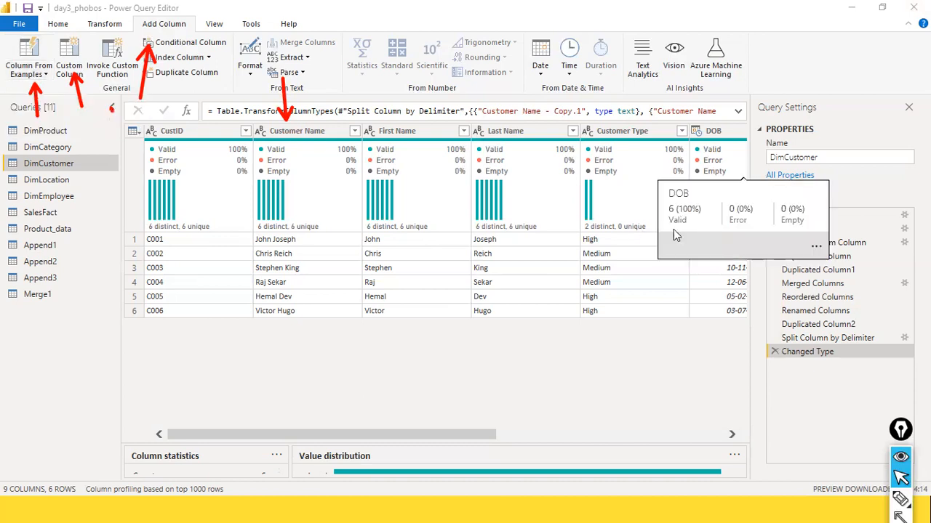
pyautogui.moveTo(420, 436); pyautogui.dragTo(459, 434)
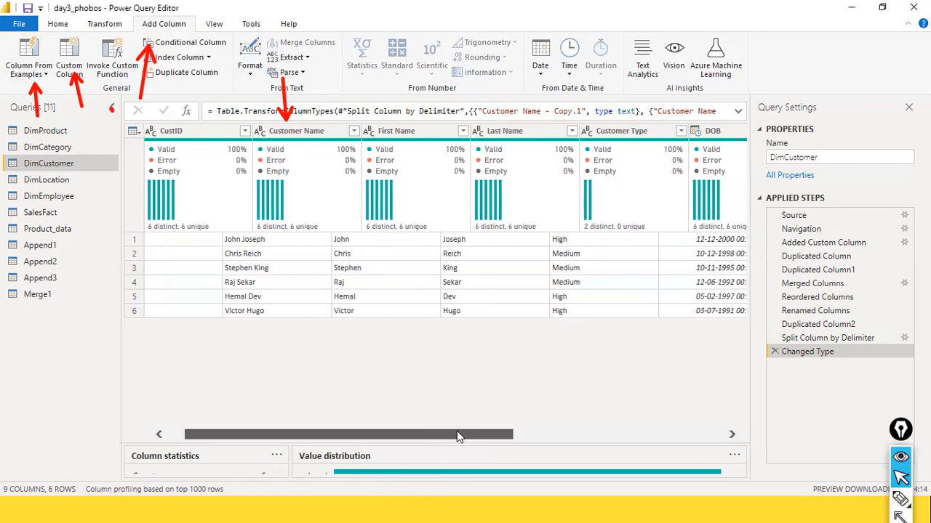
pyautogui.moveTo(691, 429); pyautogui.dragTo(329, 417)
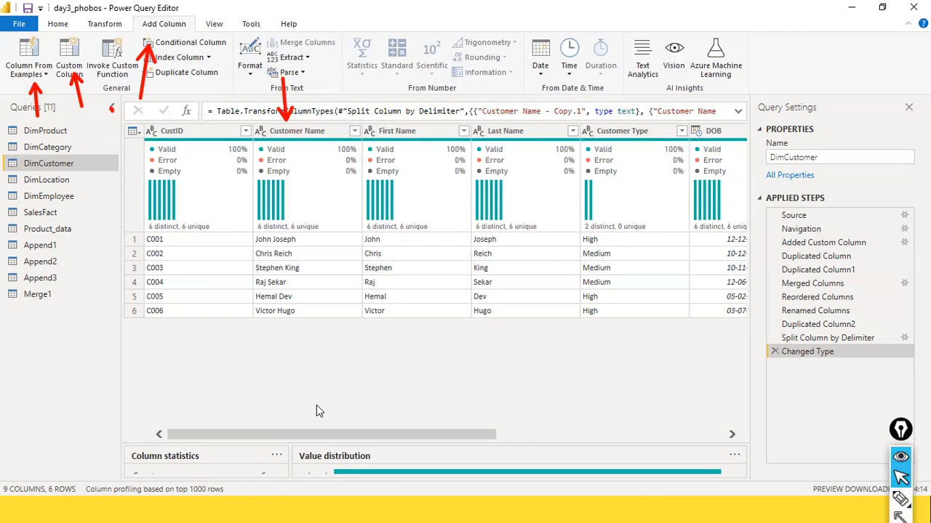
pyautogui.hotkey('alt', 'Tab')
pyautogui.hotkey('alt', 'Tab')
pyautogui.hotkey('alt', 'Tab')
pyautogui.hotkey('alt', 'Tab')
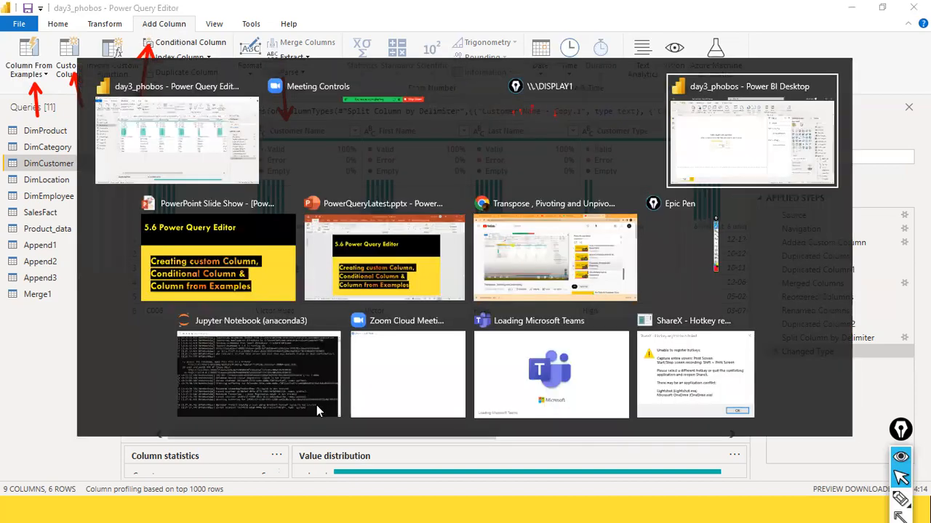
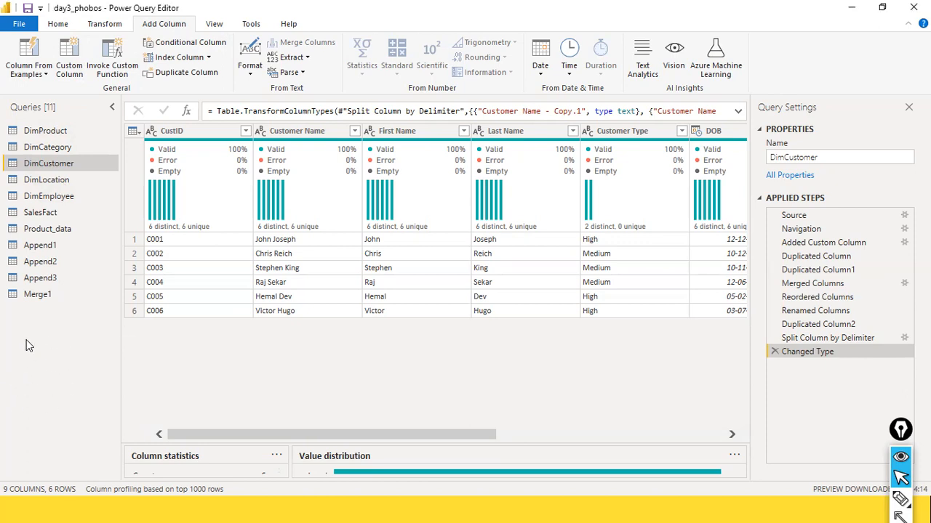
# - Add a new blank query to the list of queries
pyautogui.rightClick(26, 339)
pyautogui.moveTo(61, 364)
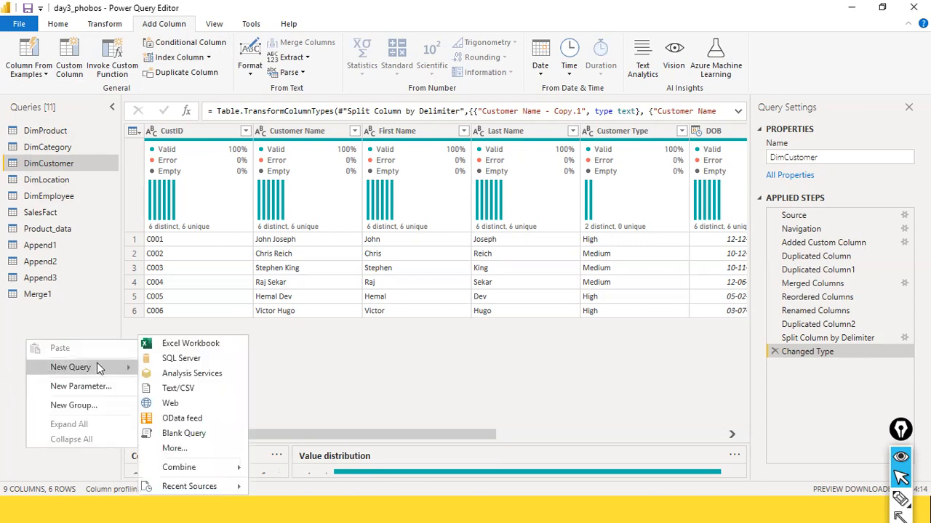
pyautogui.click(203, 434)
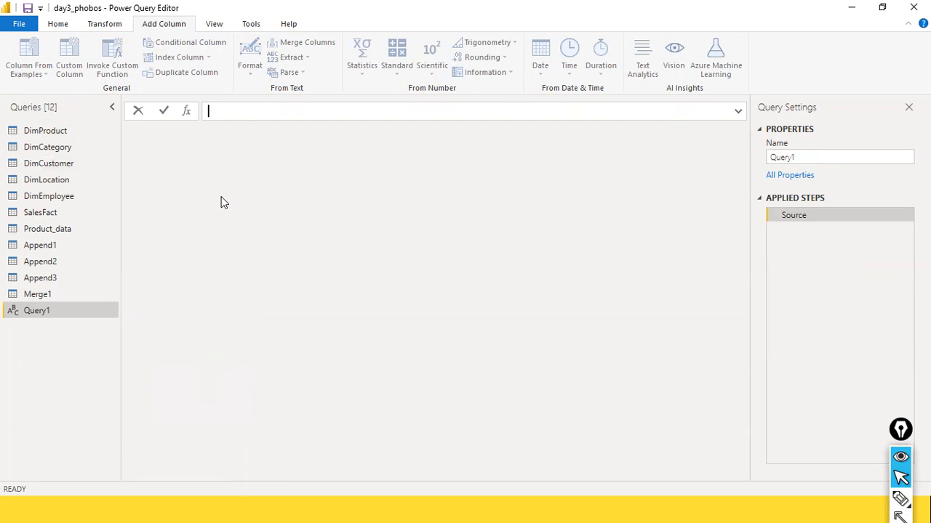
# - Define the blank query as a squaring function with the formula = (a as number) => a * a
pyautogui.write('= (a as nu')
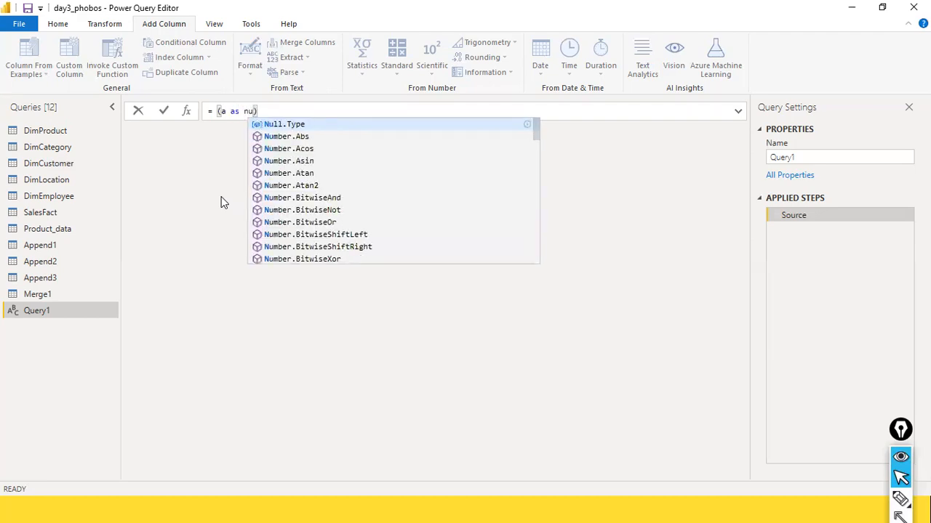
pyautogui.write('mber')
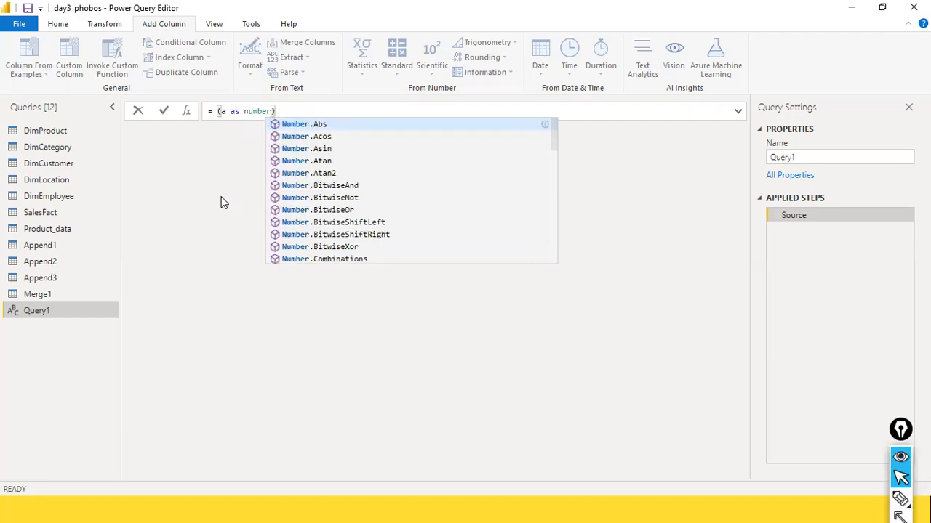
pyautogui.press('Escape')
pyautogui.write(') =>')
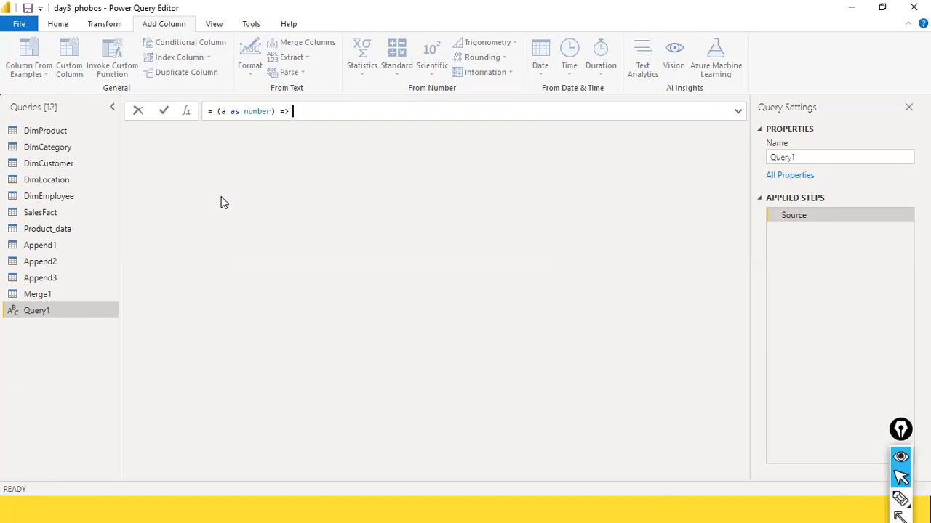
pyautogui.write('a * a')
pyautogui.press('Tab')
pyautogui.press('BackSpace')
pyautogui.press('BackSpace')
pyautogui.press('BackSpace')
pyautogui.press('BackSpace')
pyautogui.press('BackSpace')
pyautogui.press('BackSpace')
pyautogui.press('BackSpace')
pyautogui.press('BackSpace')
pyautogui.press('BackSpace')
pyautogui.press('BackSpace')
pyautogui.press('BackSpace')
pyautogui.press('BackSpace')
pyautogui.press('BackSpace')
pyautogui.press('BackSpace')
pyautogui.press('BackSpace')
pyautogui.press('BackSpace')
pyautogui.press('BackSpace')
pyautogui.press('Return')
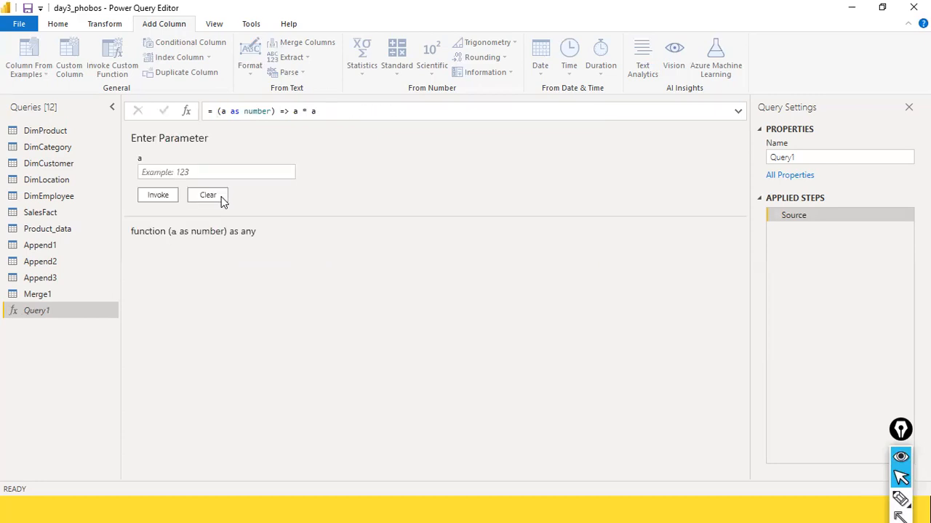
# - Enter 2 as the value of the function's parameter a
pyautogui.click(147, 46)
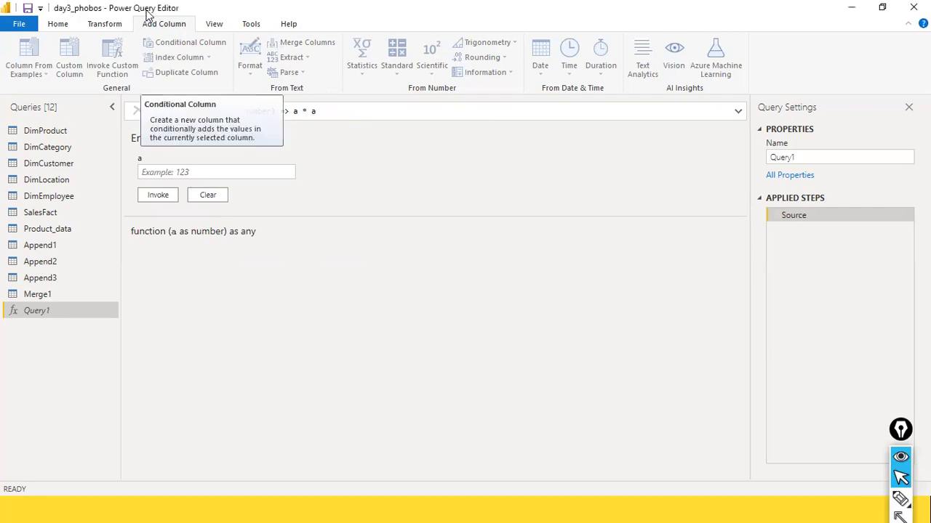
pyautogui.click(197, 172)
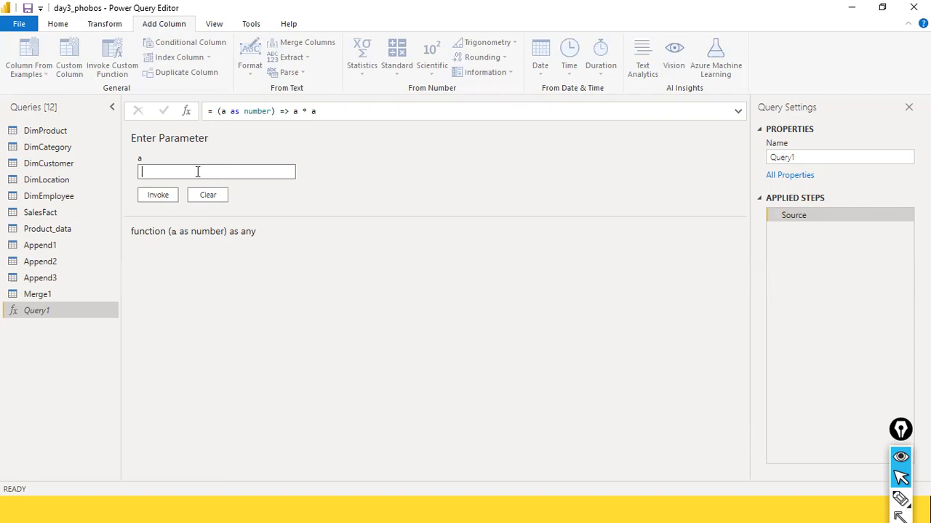
pyautogui.write('2')
# - Annotate the formula with red arrows at a, number and both factors, plus one from the entered value 2 to the argument a
pyautogui.moveTo(218, 140); pyautogui.dragTo(226, 120)
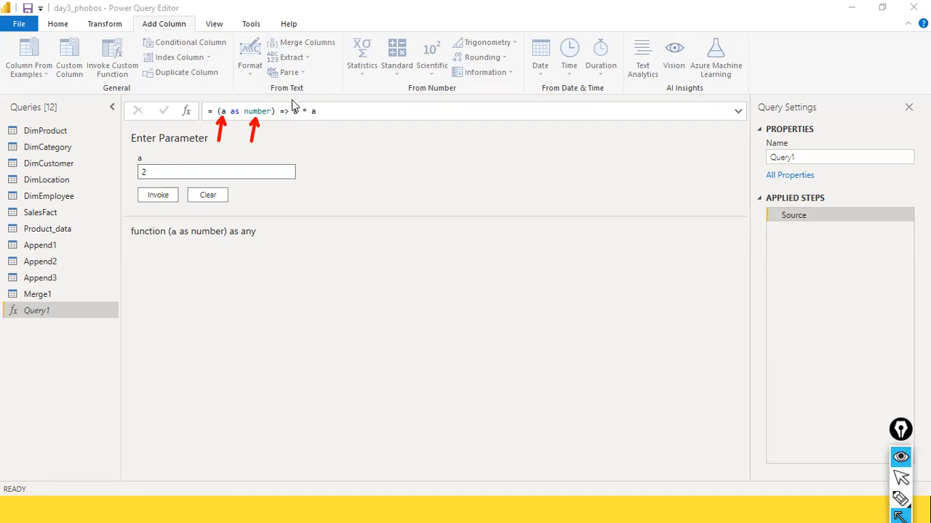
pyautogui.moveTo(297, 136)
pyautogui.mouseDown()
pyautogui.moveTo(297, 118)
pyautogui.moveTo(313, 117)
pyautogui.mouseUp()
pyautogui.hotkey('ctrl', 'shift', '2')
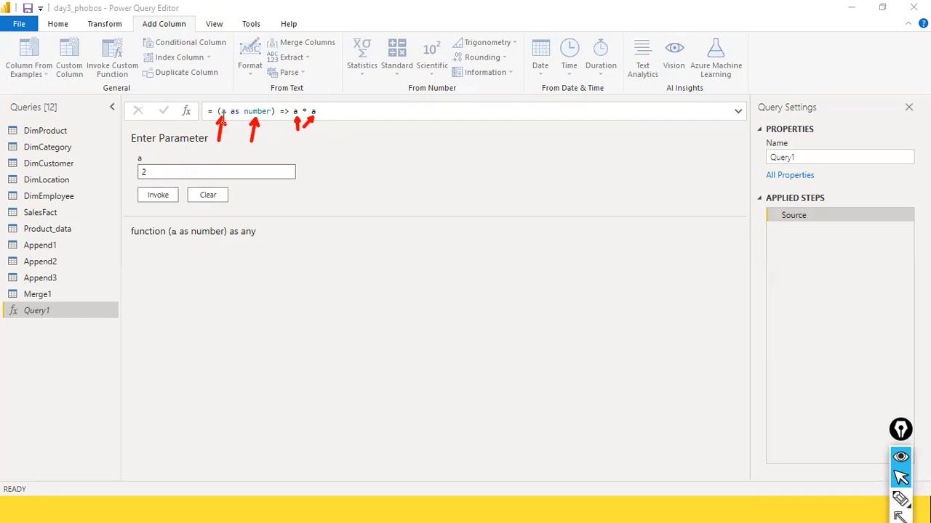
pyautogui.click(148, 175)
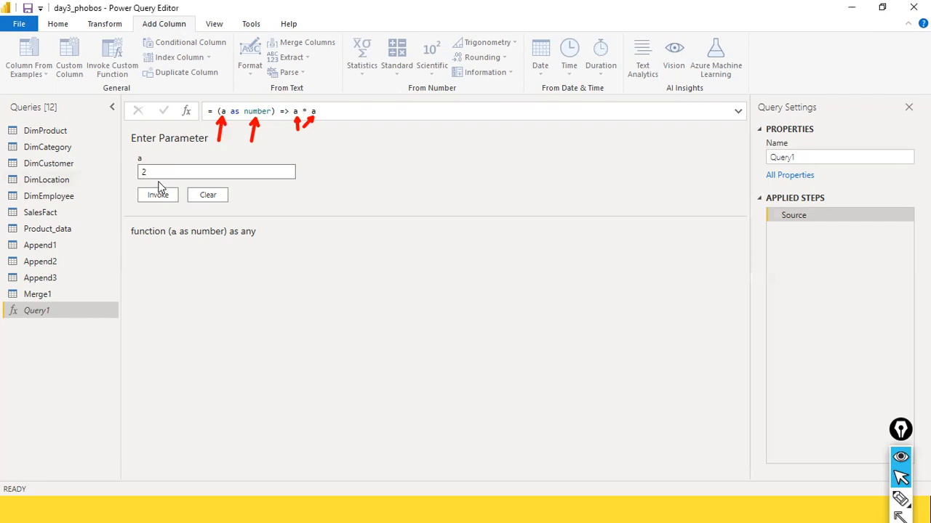
pyautogui.hotkey('ctrl', 'shift', '4')
pyautogui.moveTo(146, 176); pyautogui.dragTo(222, 115)
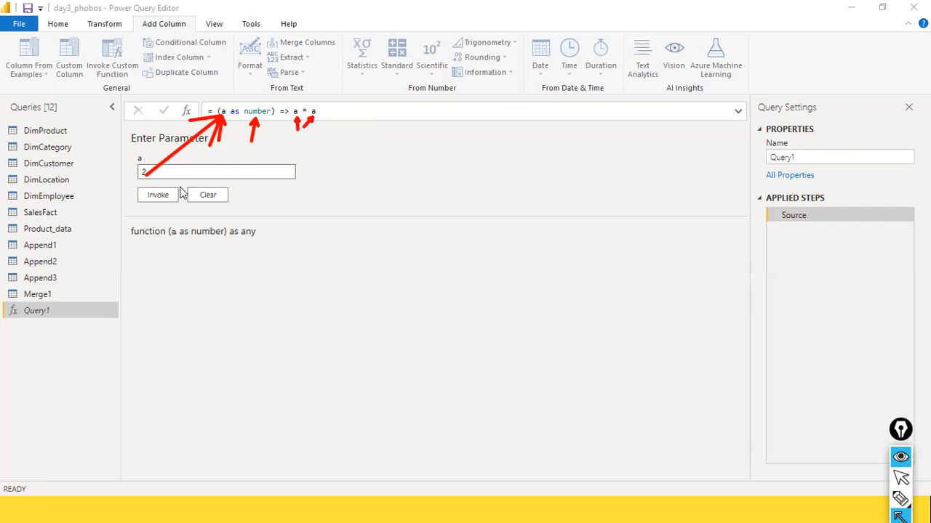
pyautogui.hotkey('ctrl', 'shift', '2')
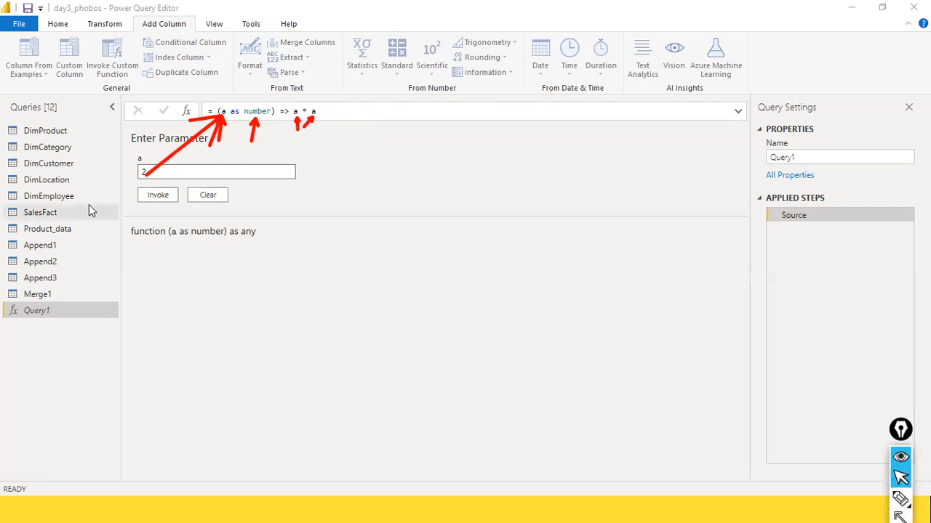
# - Invoke the squaring function with the entered parameter value 2
pyautogui.click(160, 195)
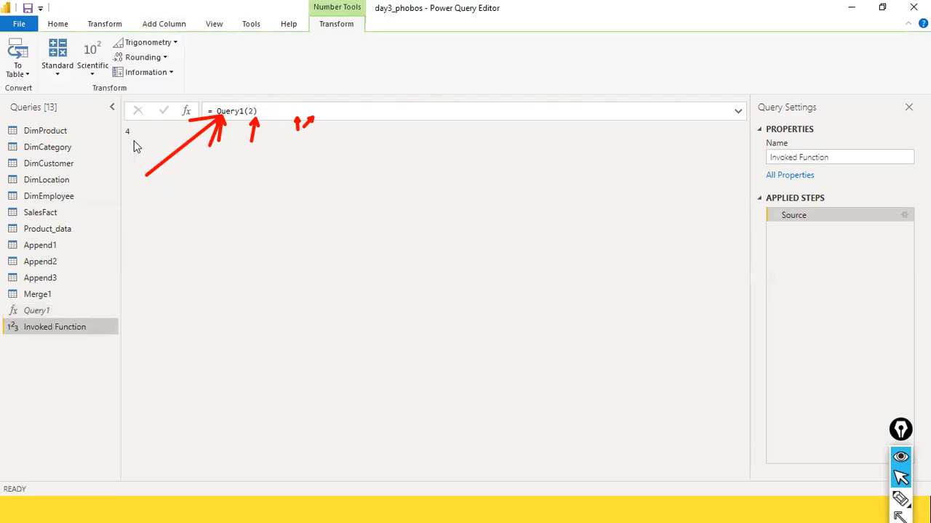
# - Return to the Query1 function, clear the red annotations and invoke it with a set to 256
pyautogui.click(43, 311)
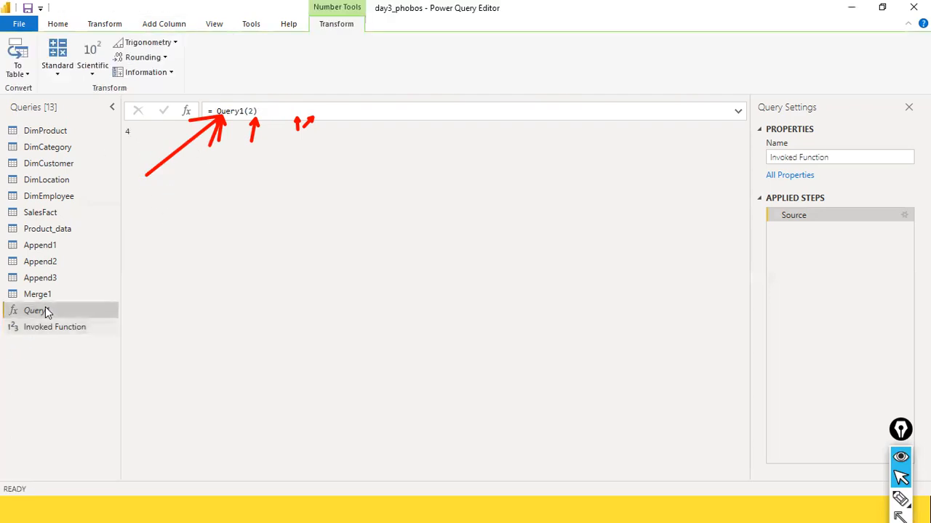
pyautogui.click(214, 172)
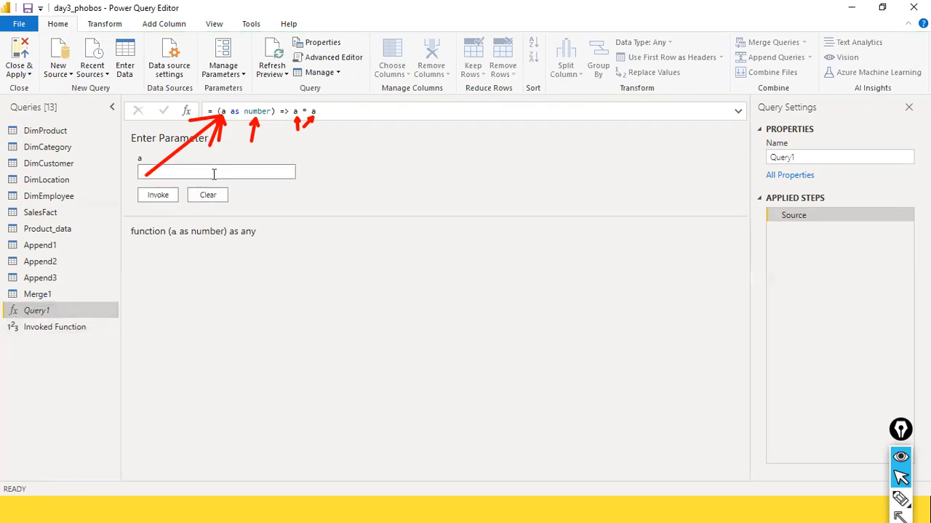
pyautogui.write('1')
pyautogui.press('BackSpace')
pyautogui.write('250')
pyautogui.hotkey('ctrl', 'shift', '7')
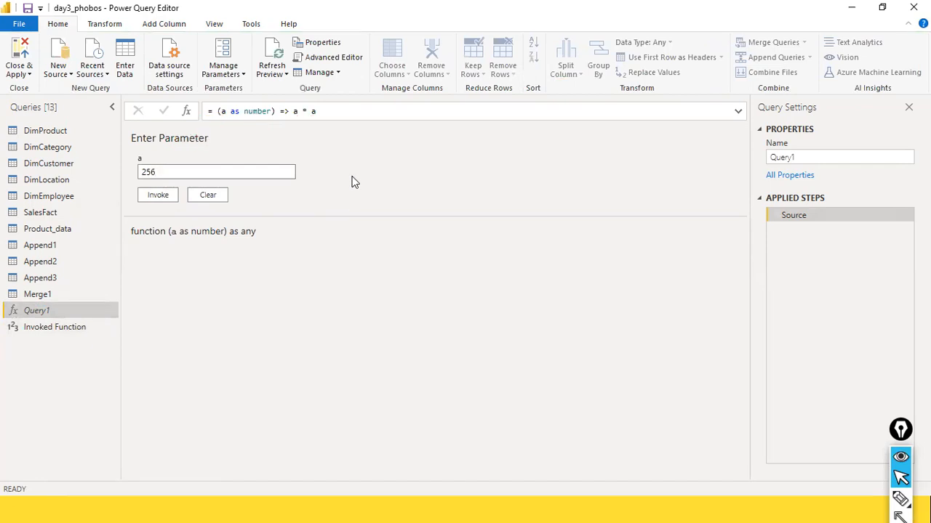
pyautogui.click(169, 197)
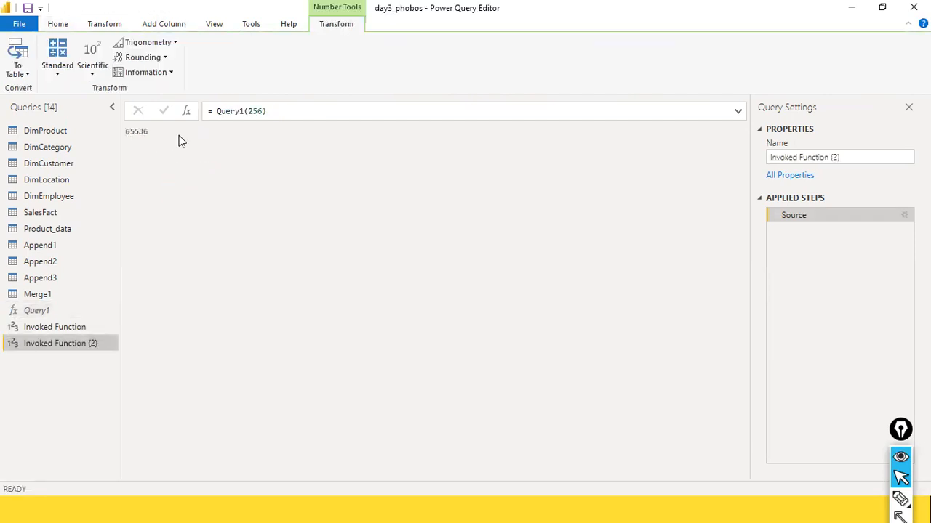
# - Rename the Query1 function as Square Me
pyautogui.click(43, 310)
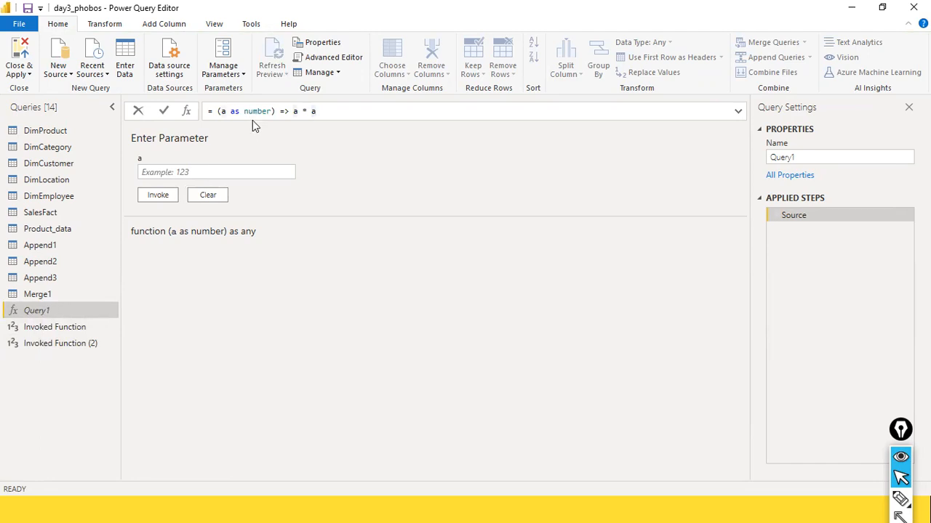
pyautogui.rightClick(41, 310)
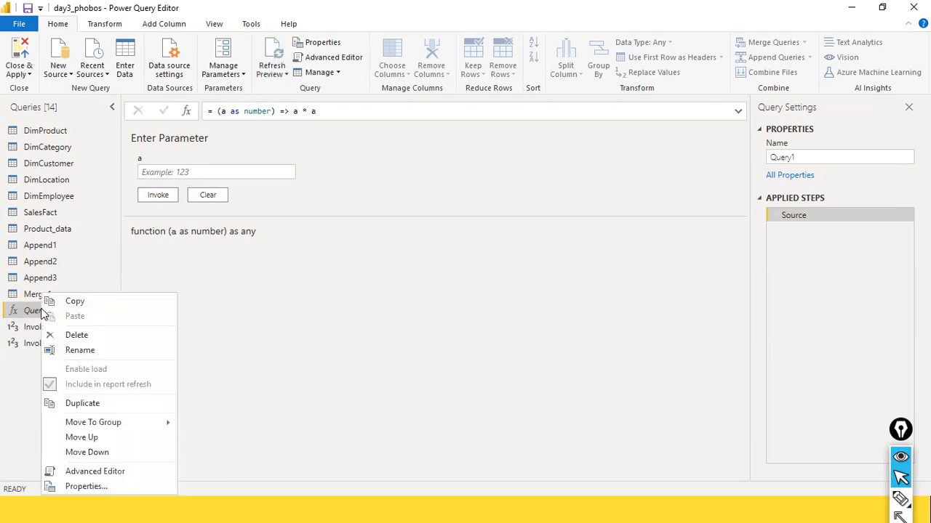
pyautogui.click(290, 333)
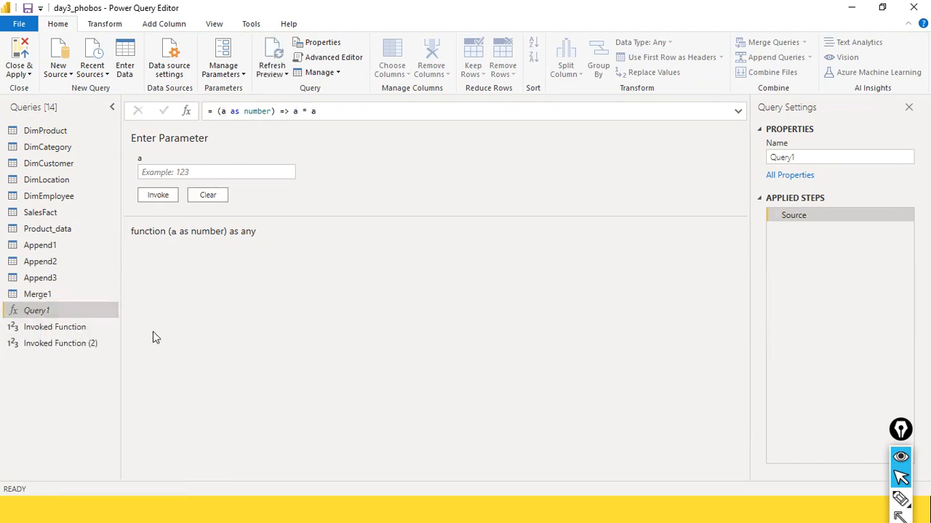
pyautogui.rightClick(38, 318)
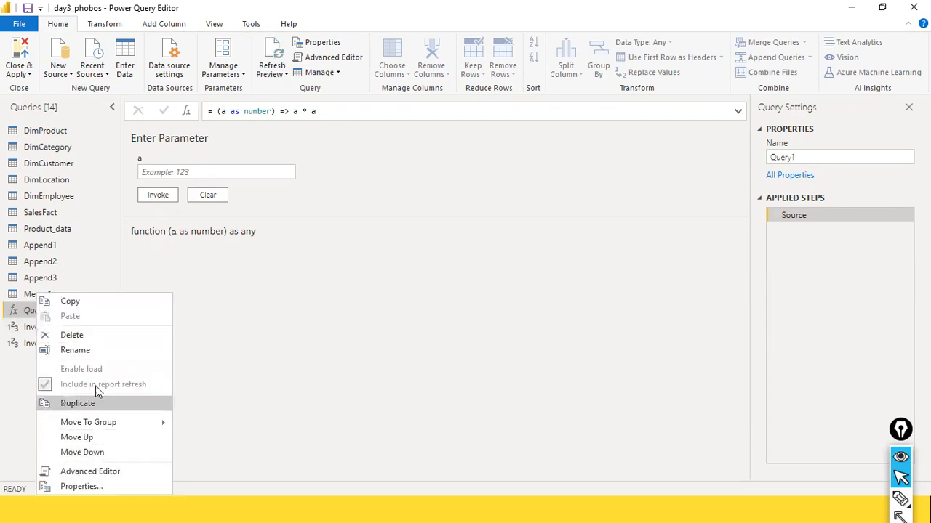
pyautogui.click(109, 352)
pyautogui.write('Square Me')
pyautogui.press('Return')
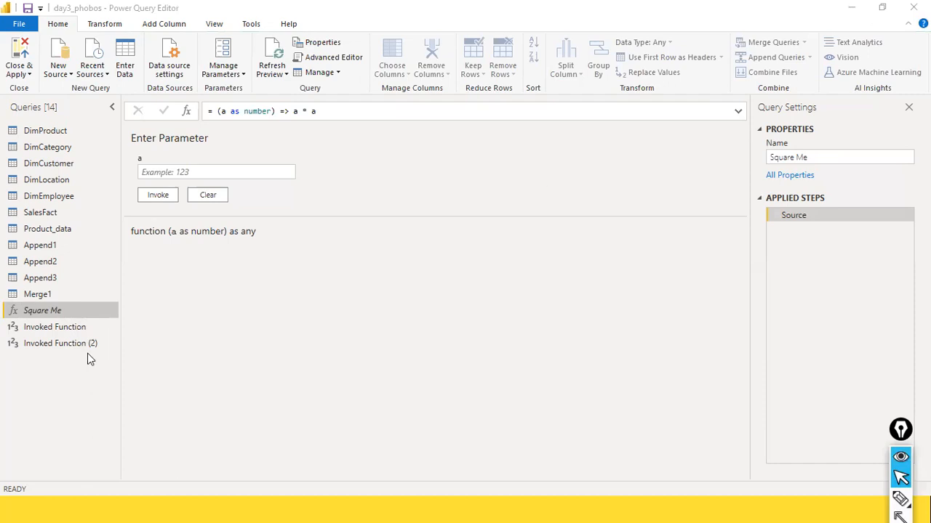
# - Add a new blank query below the two invoked function results
pyautogui.click(88, 313)
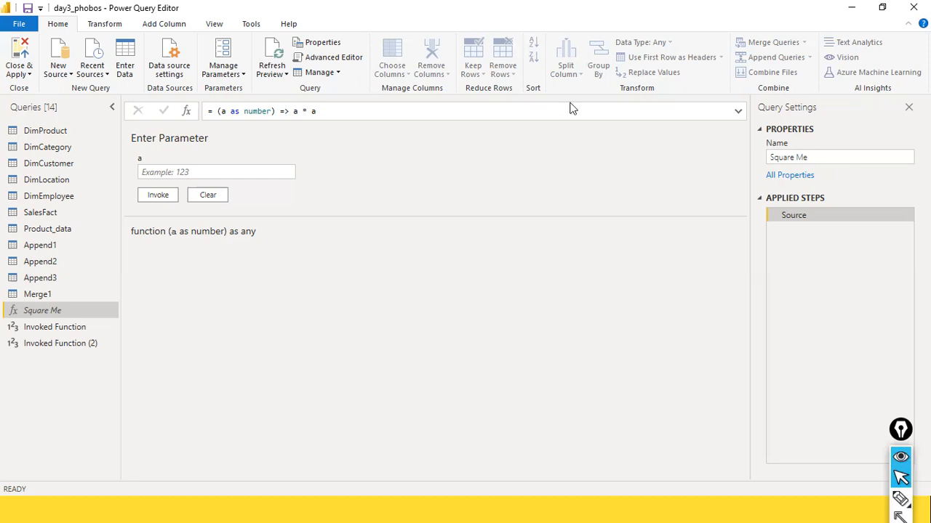
pyautogui.rightClick(37, 378)
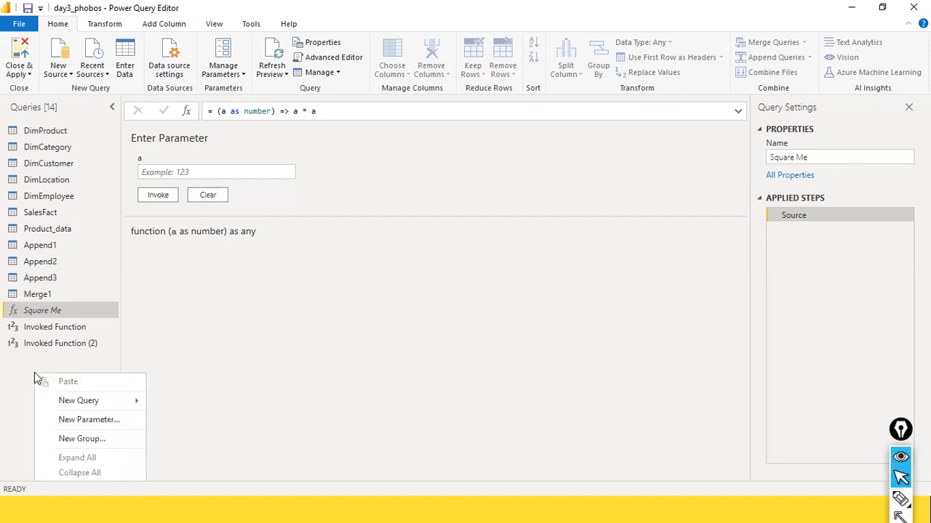
pyautogui.moveTo(70, 408)
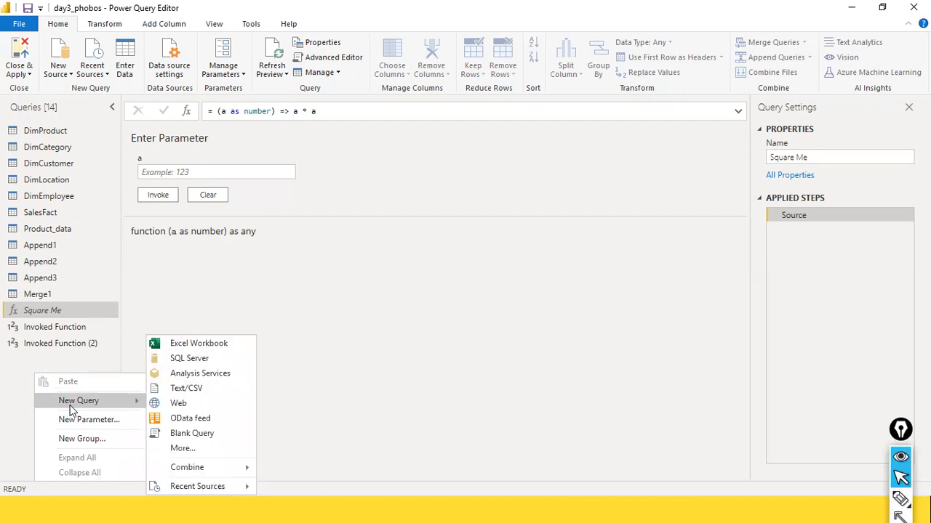
pyautogui.click(192, 434)
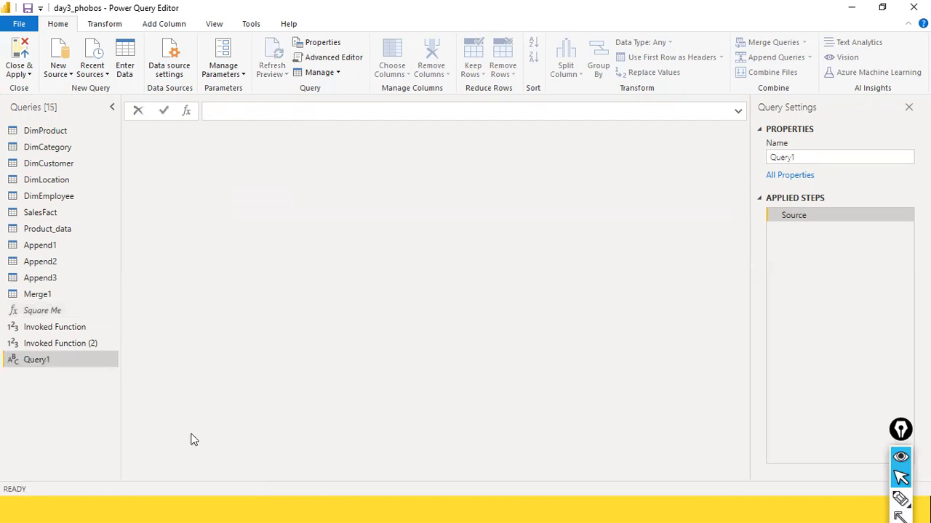
pyautogui.rightClick(53, 386)
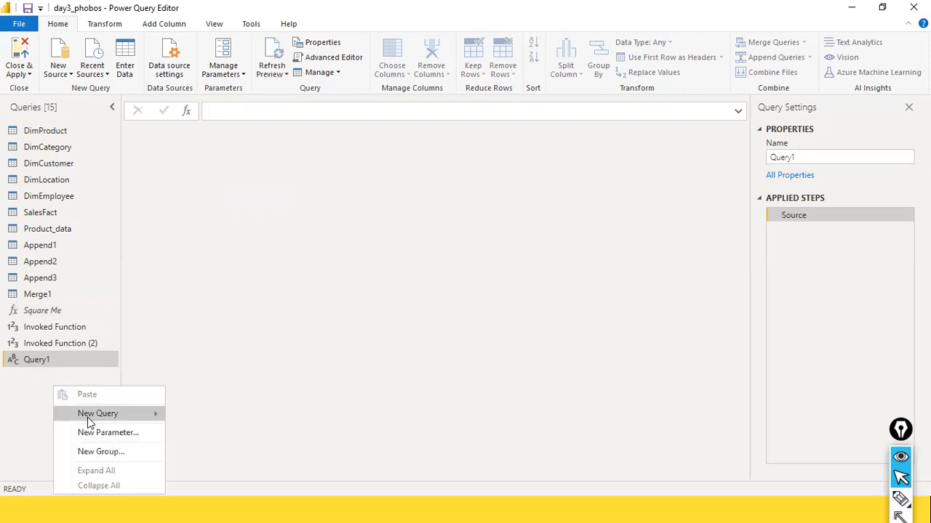
pyautogui.moveTo(88, 419)
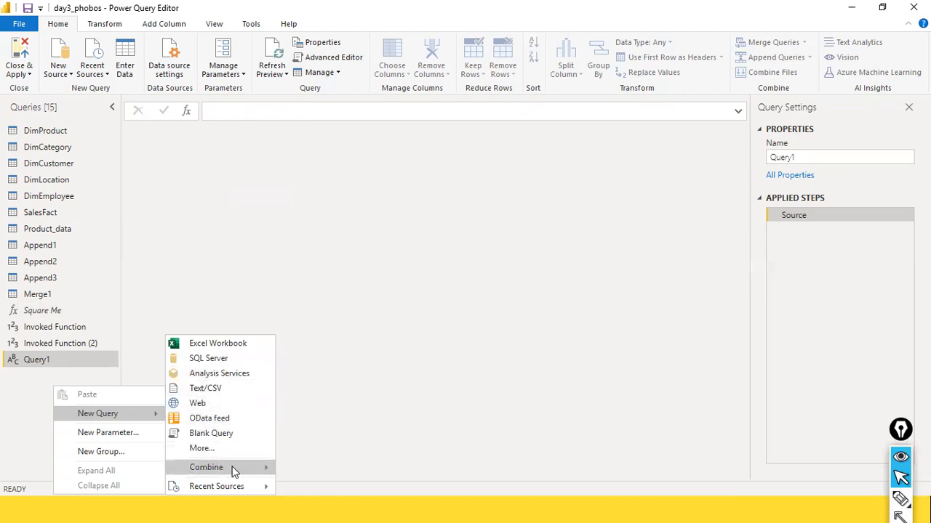
pyautogui.click(354, 332)
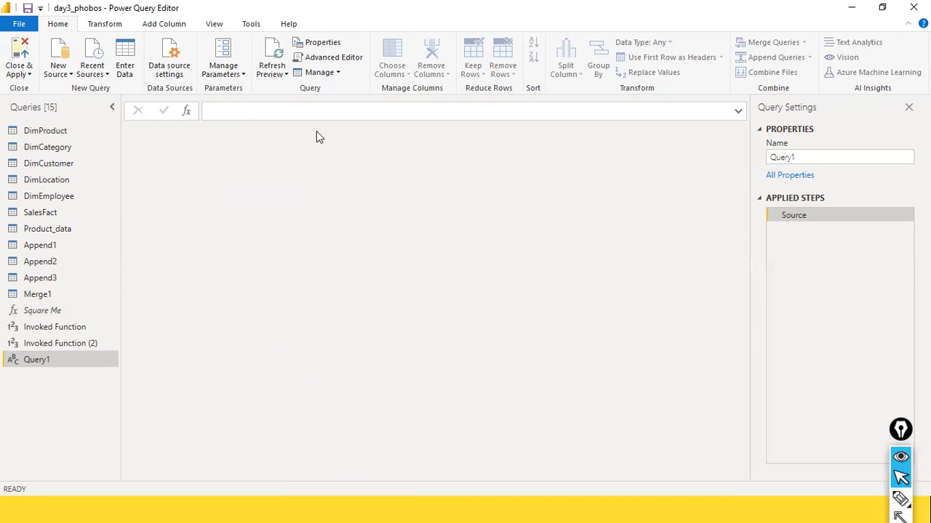
# - Open the code of Query1 in the Advanced Editor and insert an empty line above let
pyautogui.click(298, 113)
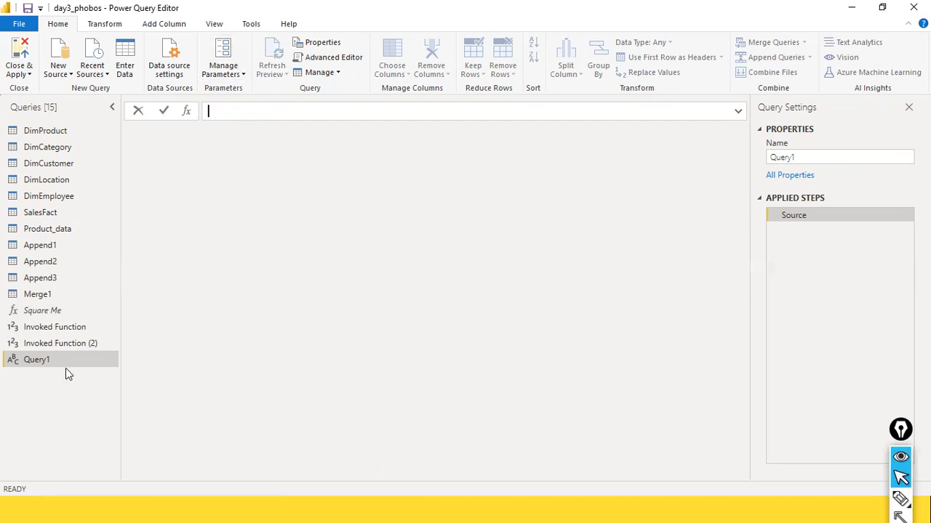
pyautogui.click(221, 26)
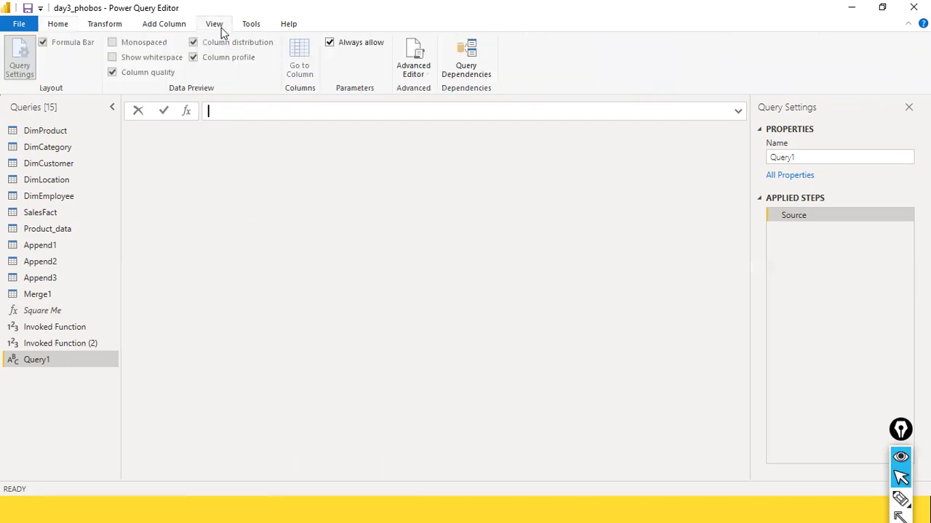
pyautogui.click(415, 61)
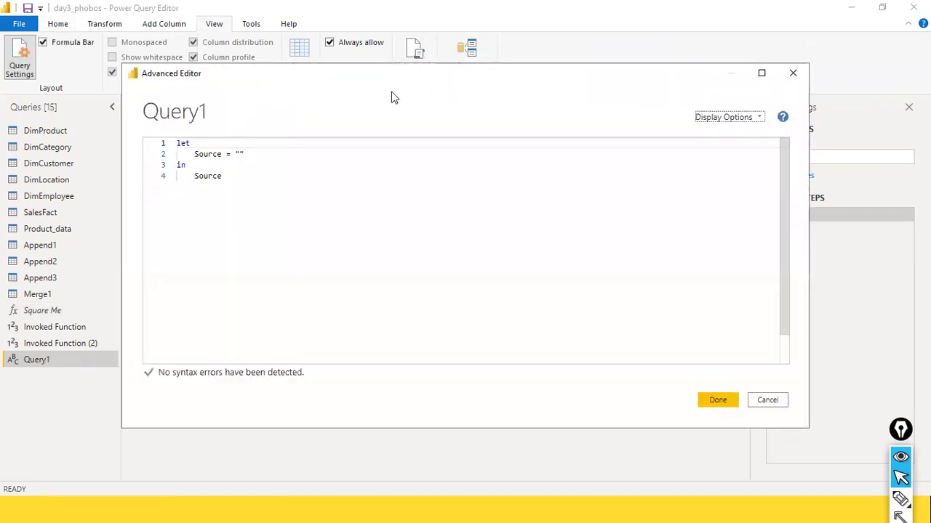
pyautogui.click(318, 208)
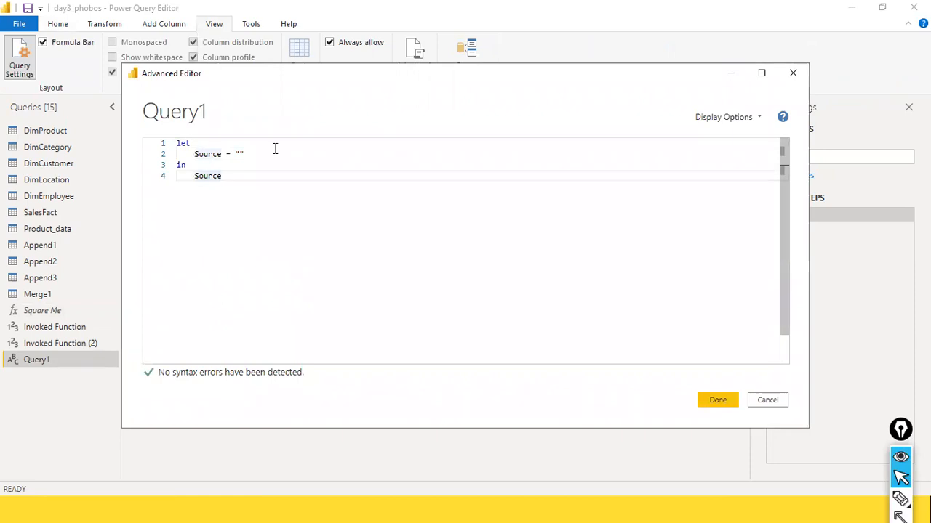
pyautogui.hotkey('ctrl', 'Home')
pyautogui.press('Return')
pyautogui.press('Up')
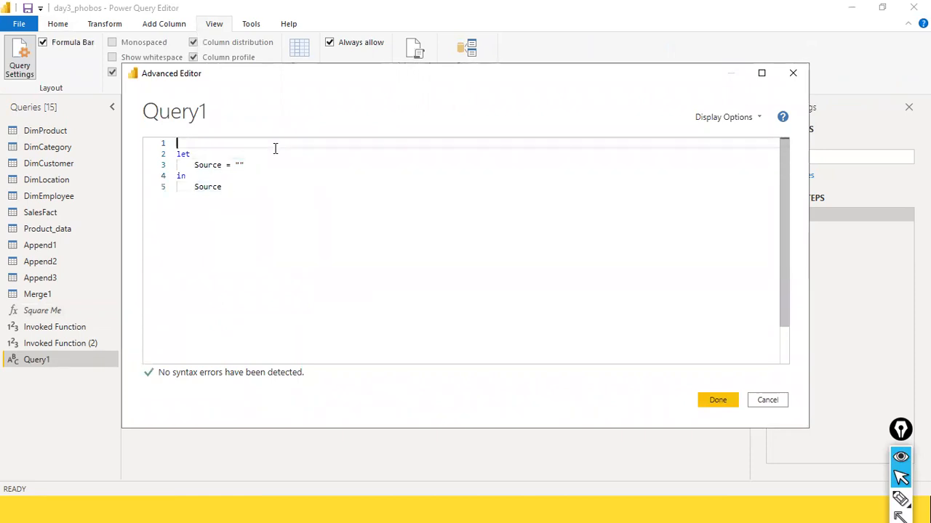
# - Write the function header =(gsal as number, LOP as number) => on the empty first line
pyautogui.write('=')
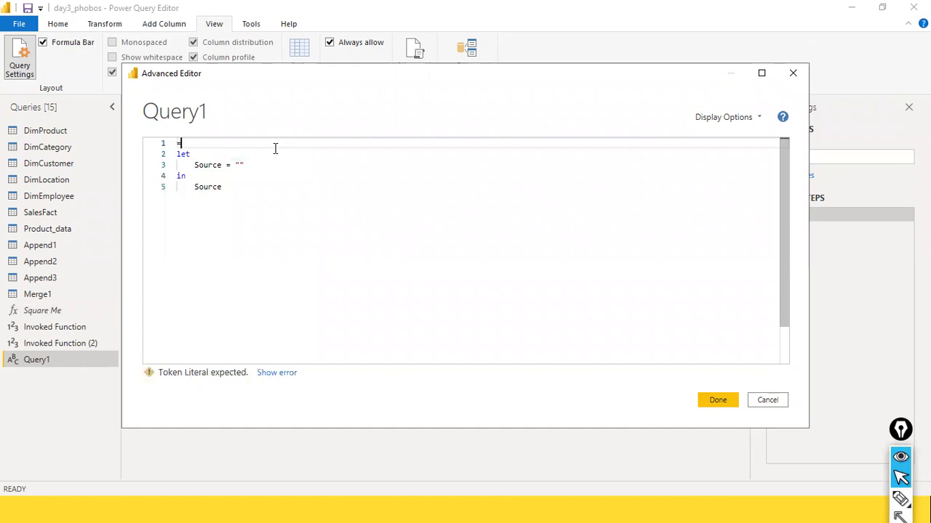
pyautogui.write('(asal asn')
pyautogui.press('BackSpace')
pyautogui.write('numberr')
pyautogui.press('BackSpace')
pyautogui.press('BackSpace')
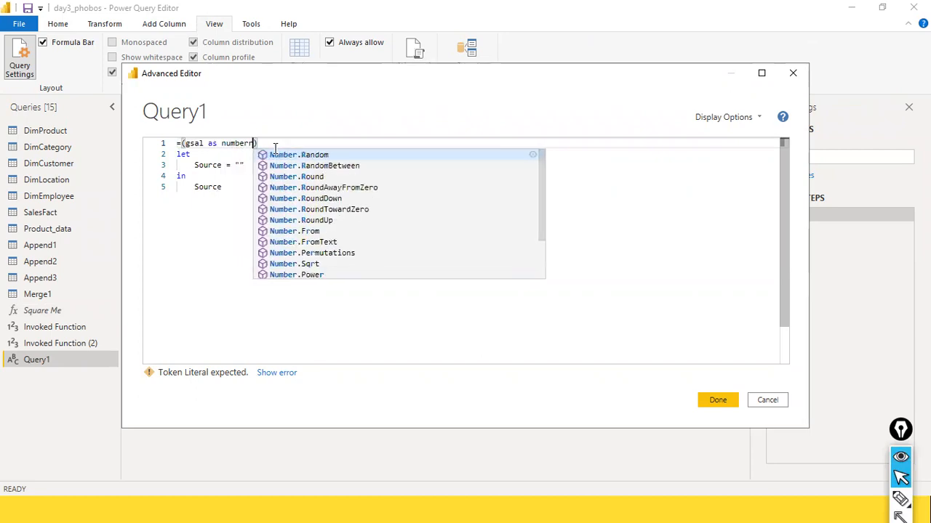
pyautogui.write('r, ')
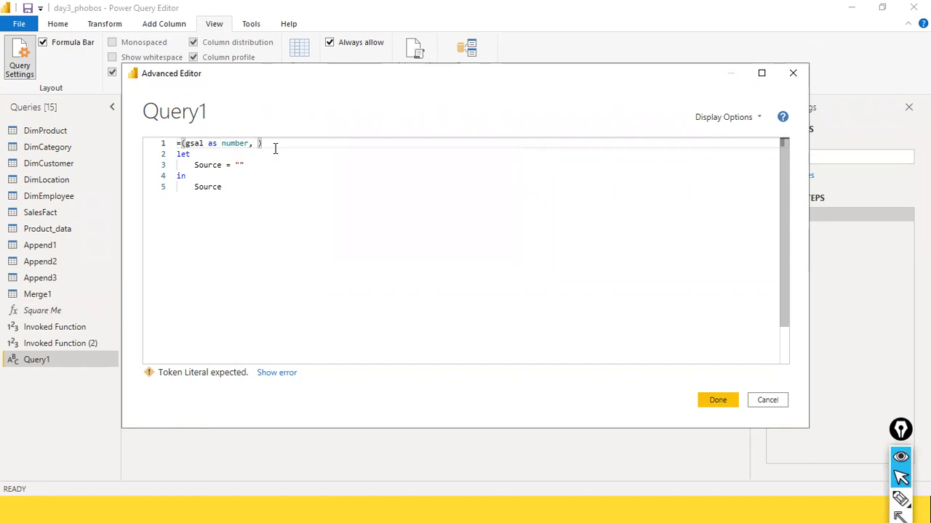
pyautogui.write('LOP as number) =')
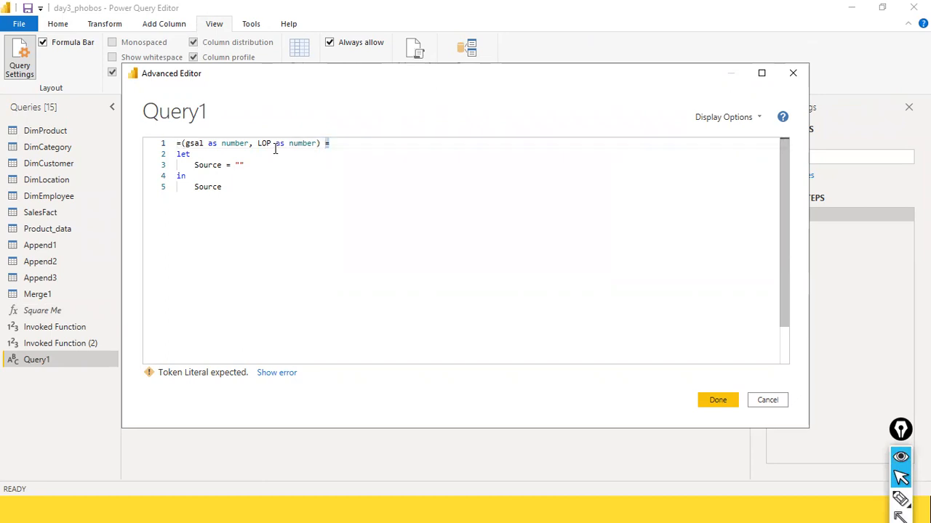
pyautogui.press('BackSpace')
pyautogui.write('=>')
# - Replace the Source definition under let with netSal = (gsal - LOP)
pyautogui.press('Down')
pyautogui.press('Down')
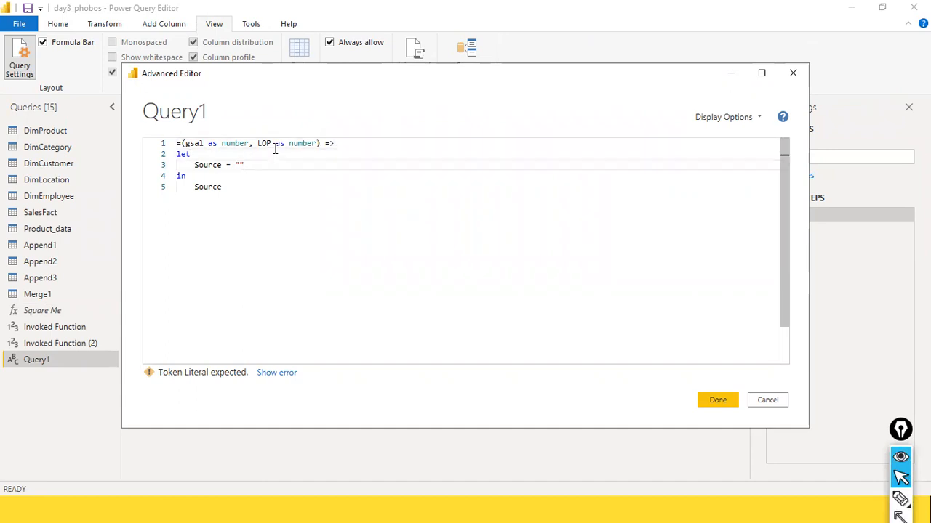
pyautogui.hotkey('shift', 'Home')
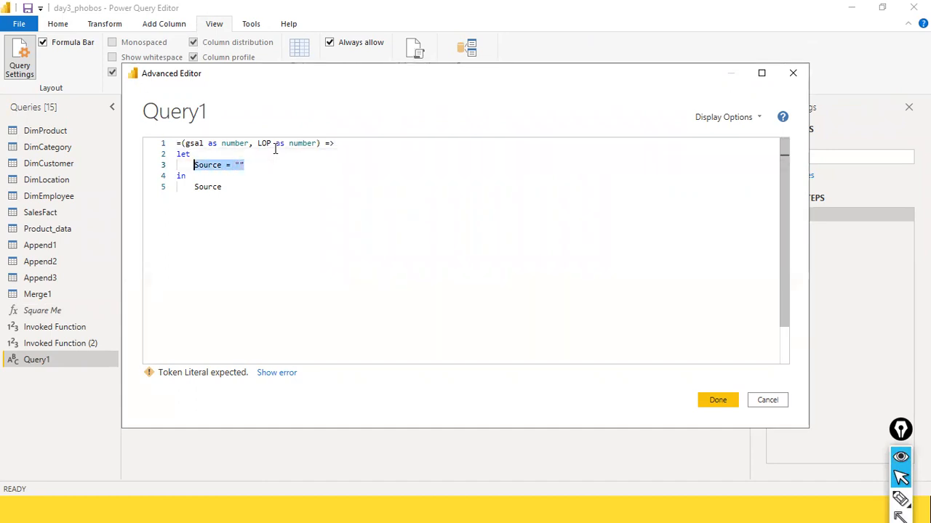
pyautogui.write('netSal = ')
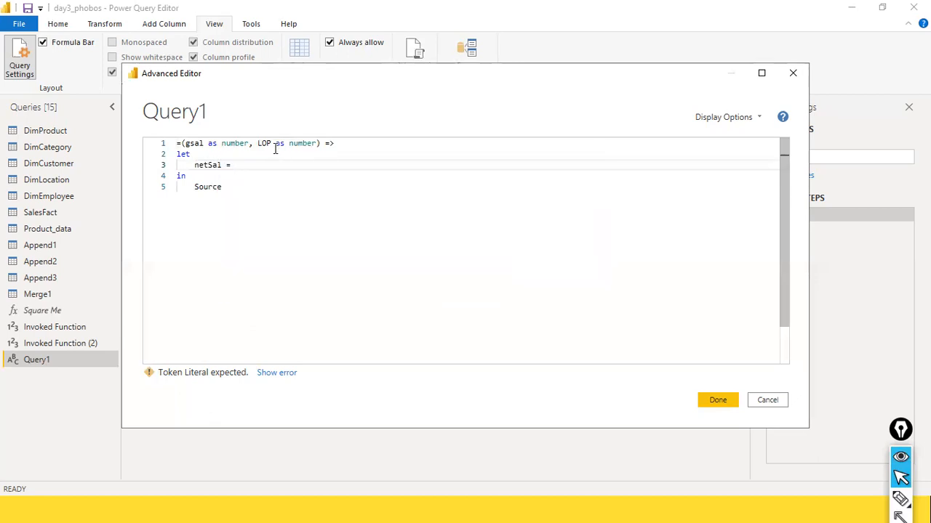
pyautogui.write('(gsal - LO')
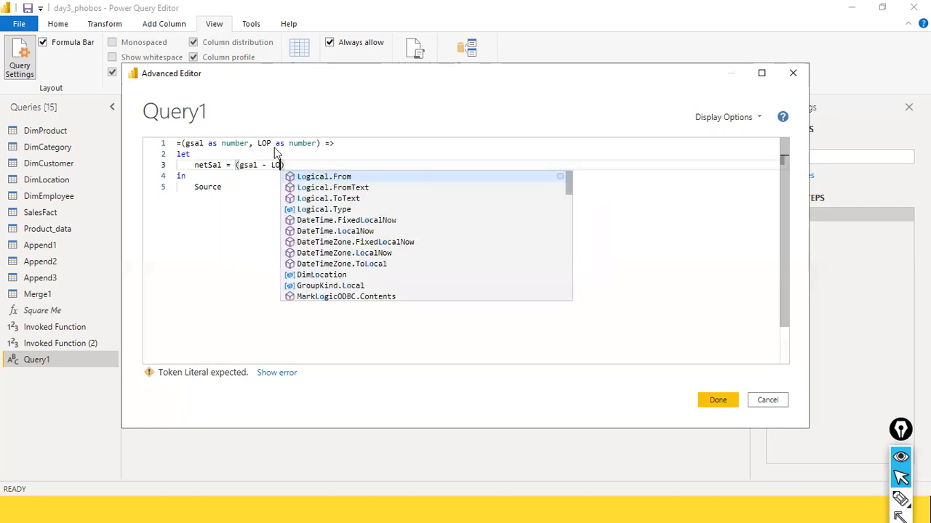
pyautogui.write('P')
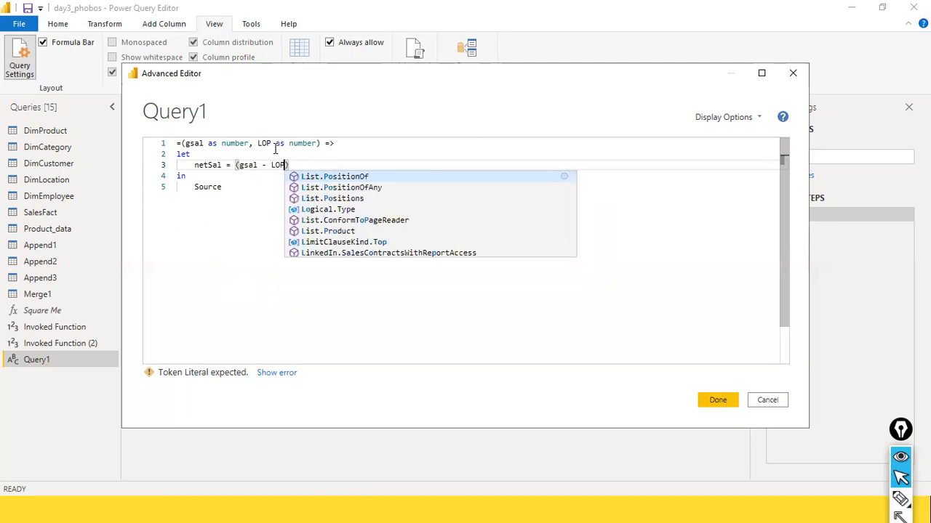
pyautogui.press('Escape')
# - Replace Source under in with netSal and apply the code to the query
pyautogui.press('Down')
pyautogui.press('Down')
pyautogui.hotkey('shift', 'Home')
pyautogui.write('netSal')
pyautogui.press('BackSpace')
pyautogui.press('BackSpace')
pyautogui.press('BackSpace')
pyautogui.write('Sal')
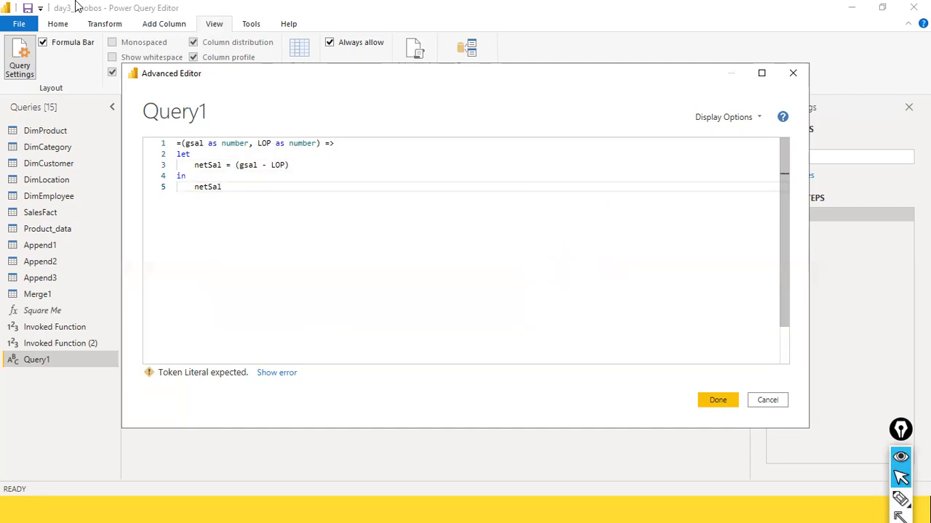
pyautogui.click(709, 400)
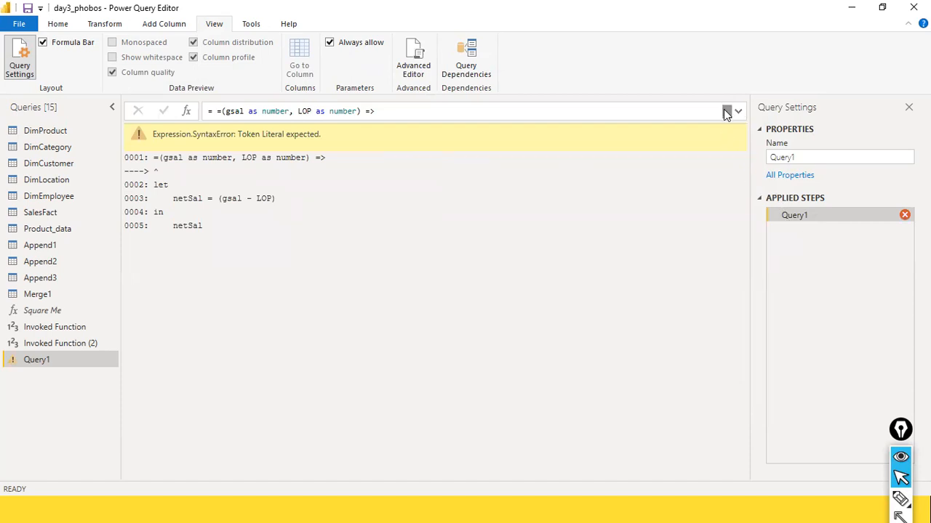
# - Remove the extra equals sign before the parameter list in the formula and commit the corrected function
pyautogui.click(217, 111)
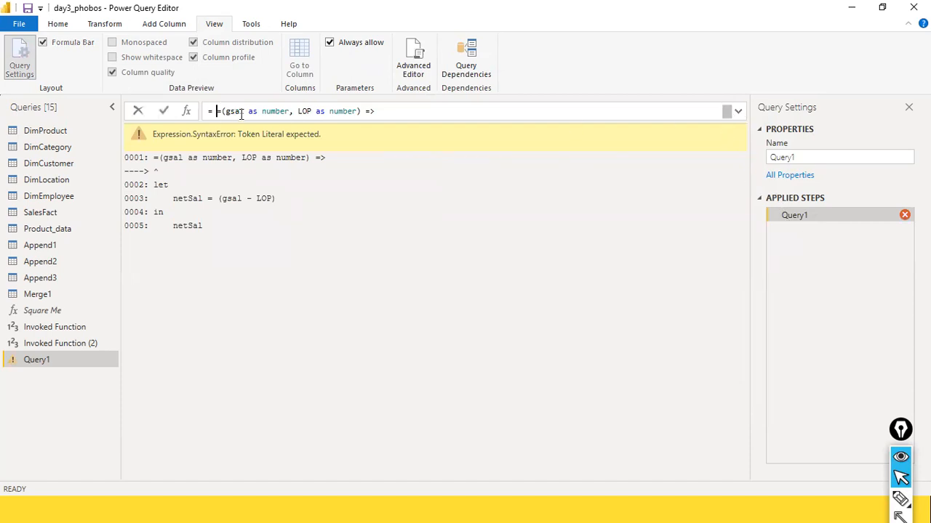
pyautogui.press('BackSpace')
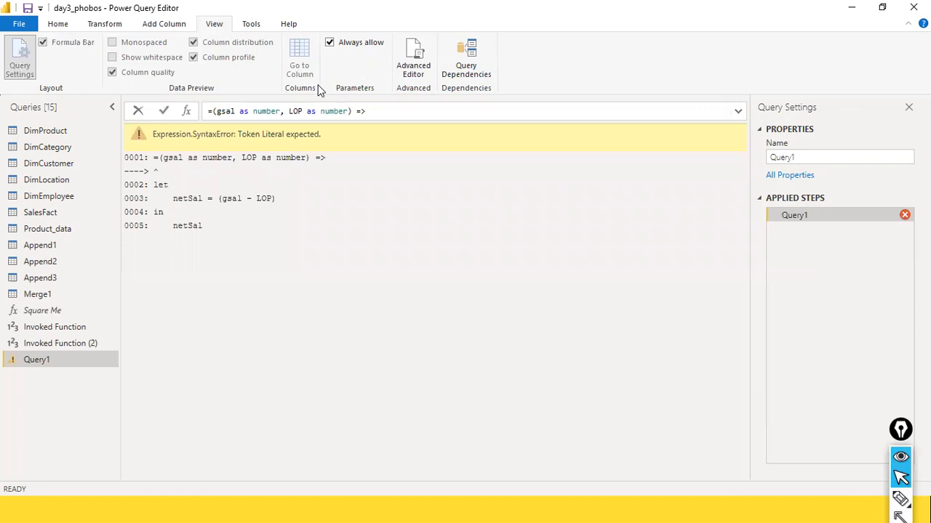
pyautogui.press('Down')
pyautogui.press('Down')
pyautogui.press('Down')
pyautogui.press('Down')
pyautogui.press('End')
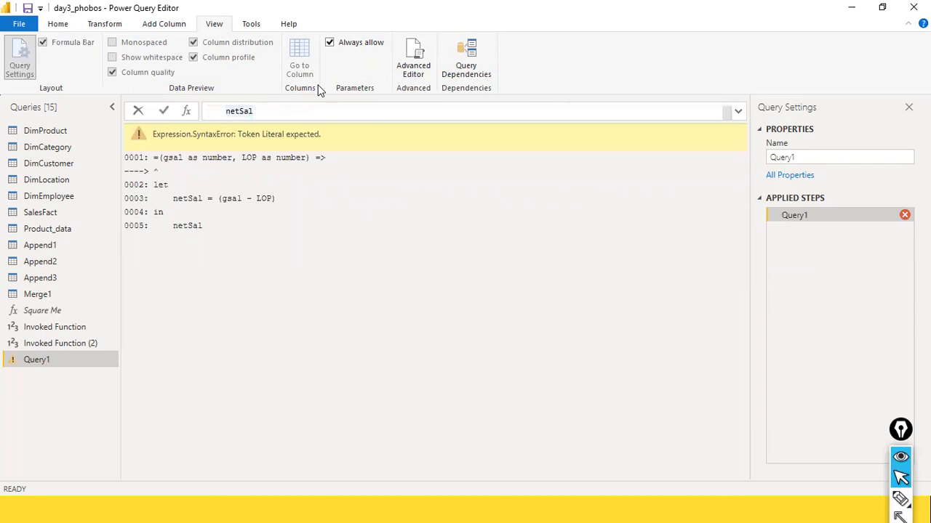
pyautogui.press('Return')
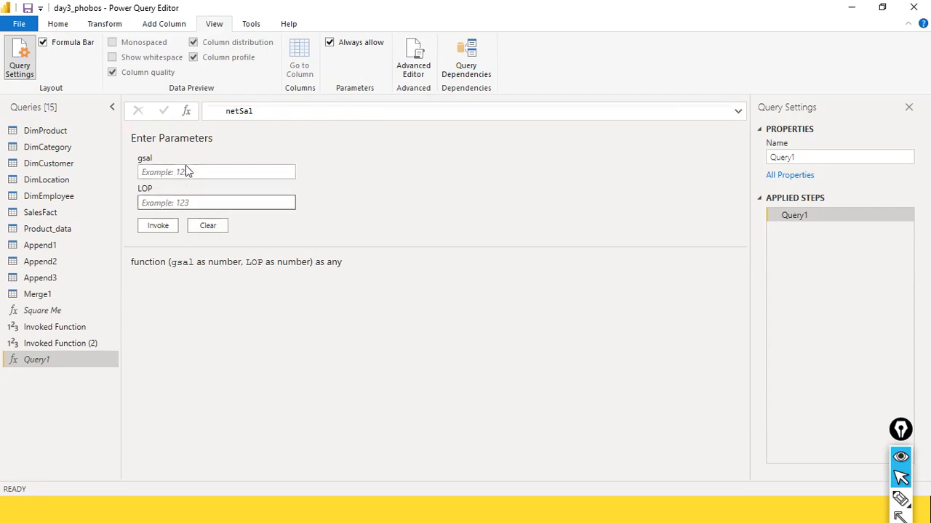
# - Expand the formula to show all its lines and look over the gsal and LOP parameter fields
pyautogui.click(149, 175)
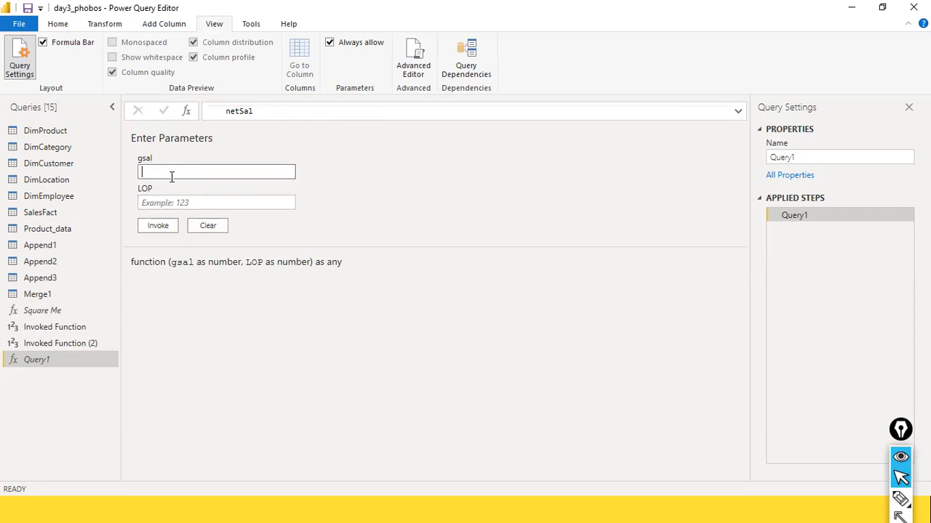
pyautogui.click(166, 203)
pyautogui.click(177, 168)
pyautogui.click(738, 112)
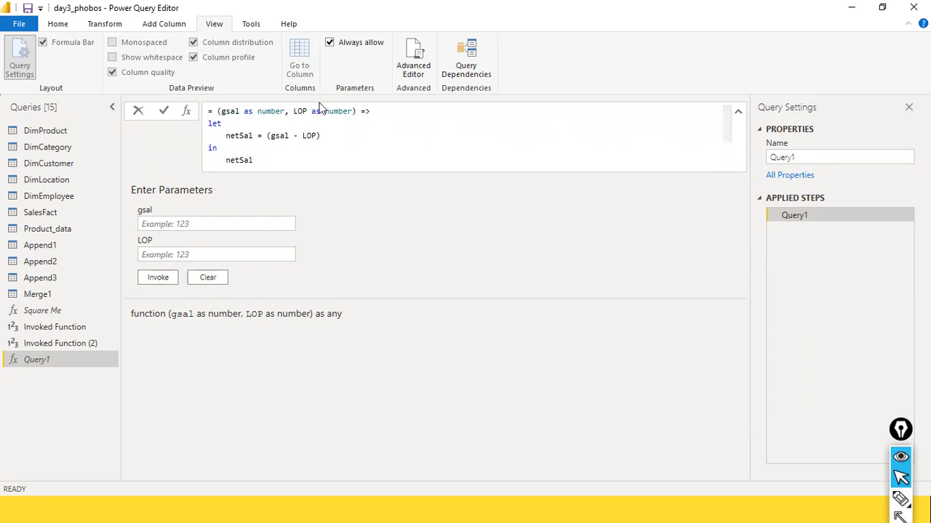
pyautogui.click(214, 221)
pyautogui.click(186, 260)
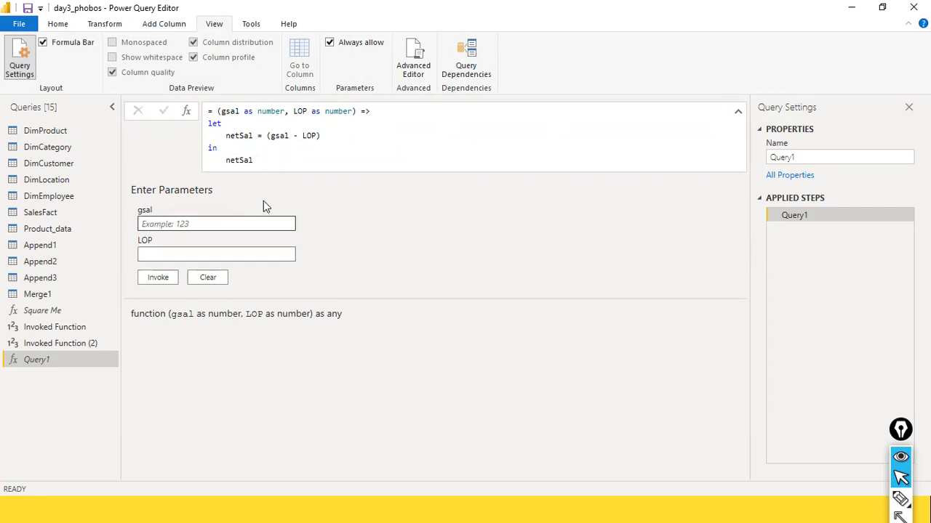
# - Examine the let and in parts of the function code, the gsal - LOP expression and the returned netSal
pyautogui.moveTo(223, 159); pyautogui.dragTo(290, 157)
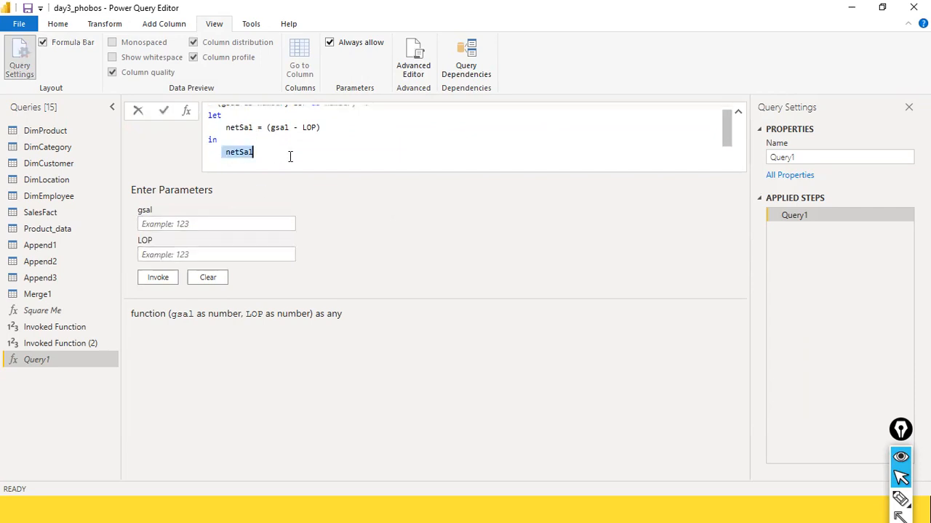
pyautogui.scroll(1, 291, 158)
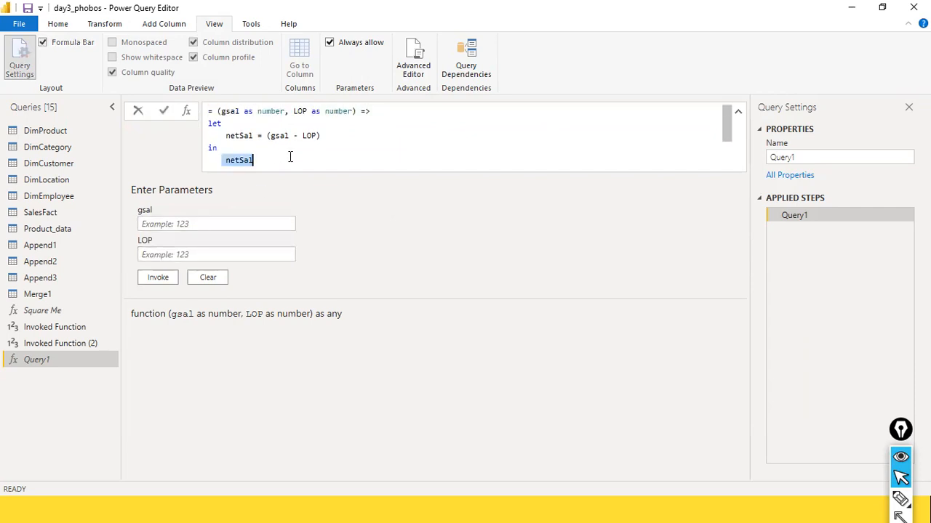
pyautogui.click(219, 124)
pyautogui.moveTo(234, 128); pyautogui.dragTo(172, 124)
pyautogui.moveTo(207, 149); pyautogui.dragTo(218, 149)
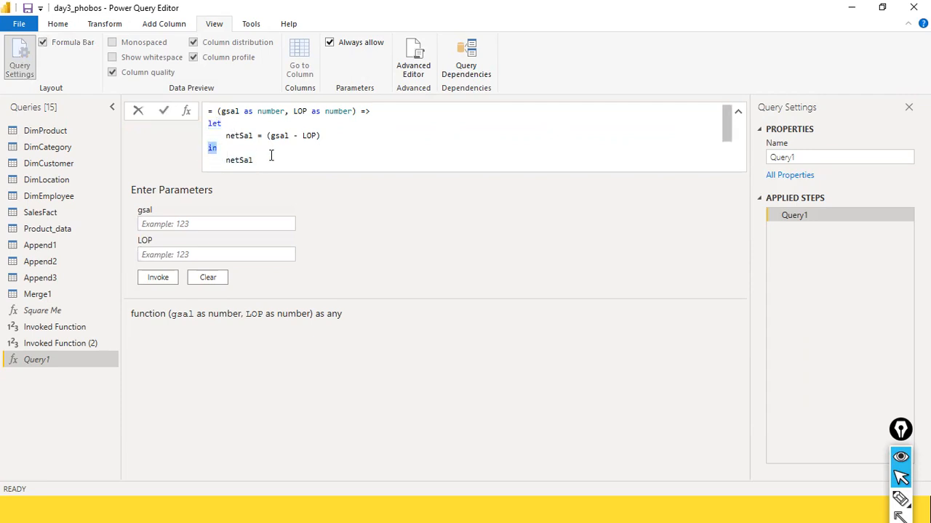
pyautogui.click(336, 134)
pyautogui.moveTo(270, 135); pyautogui.dragTo(359, 133)
pyautogui.click(259, 137)
pyautogui.click(326, 137)
pyautogui.click(227, 137)
pyautogui.click(270, 164)
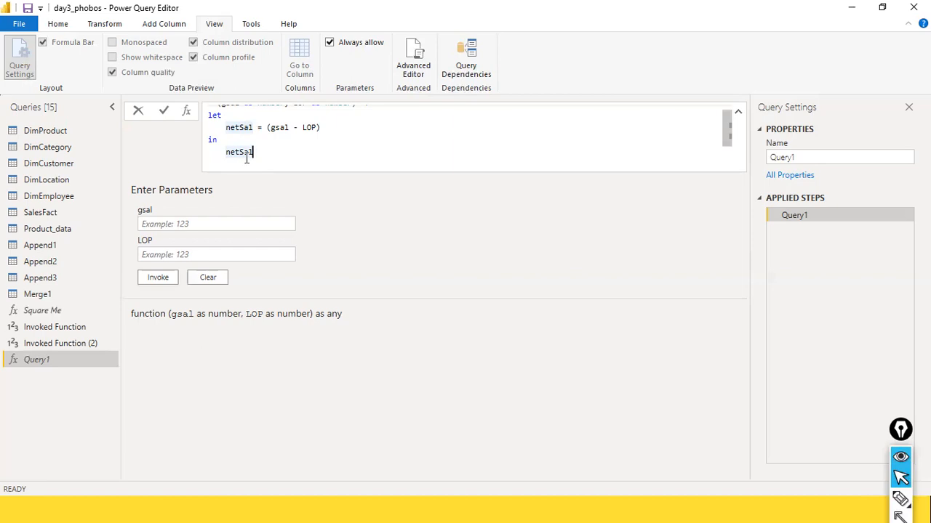
pyautogui.scroll(1, 247, 159)
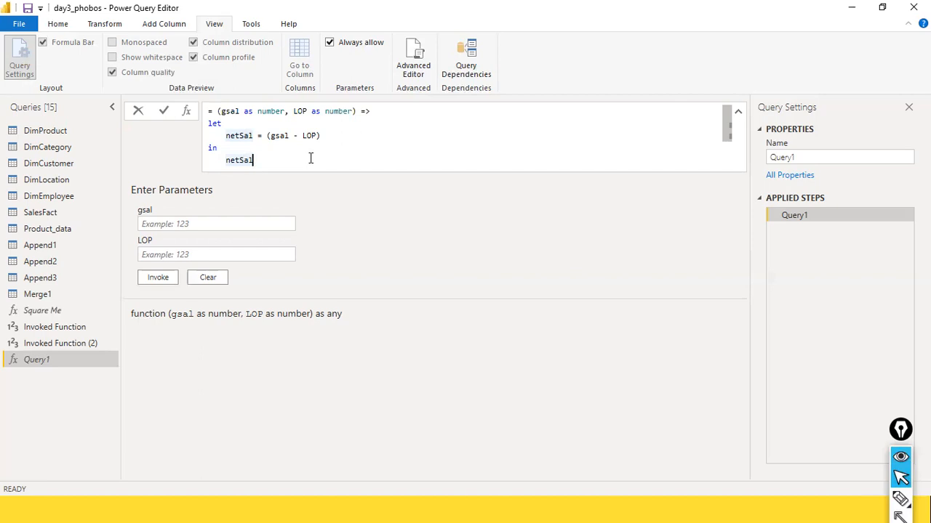
# - Commit the formula and enter 325000 for gsal and 25000 for LOP as the function's parameter values
pyautogui.click(163, 111)
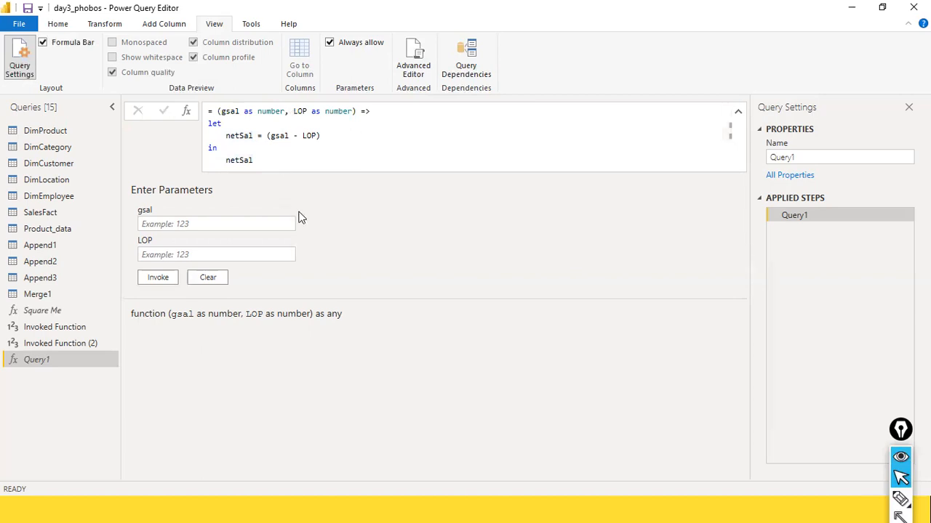
pyautogui.click(253, 224)
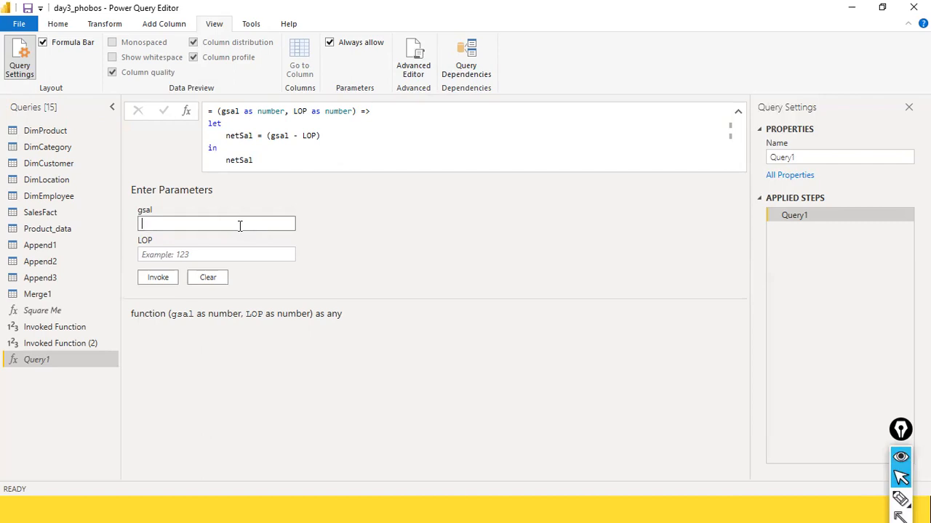
pyautogui.write('3250000')
pyautogui.press('BackSpace')
pyautogui.click(221, 253)
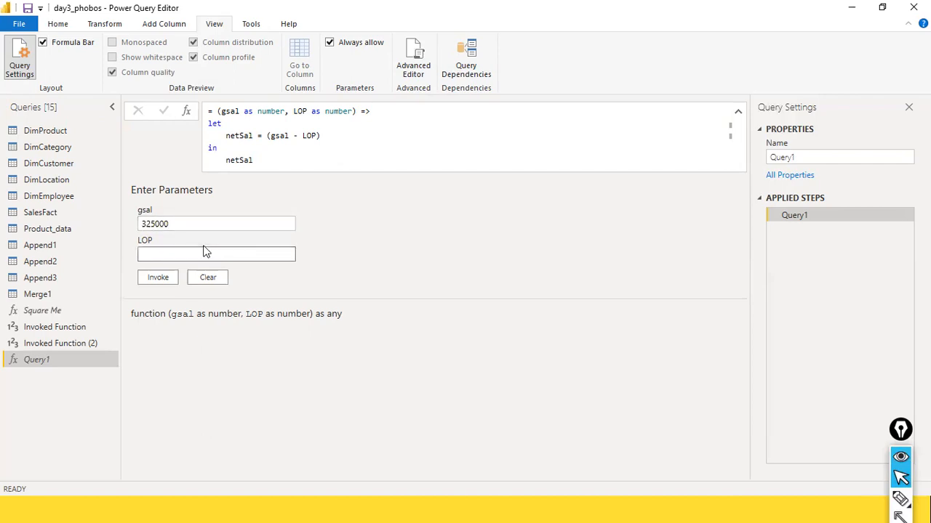
pyautogui.write('25000')
pyautogui.click(171, 224)
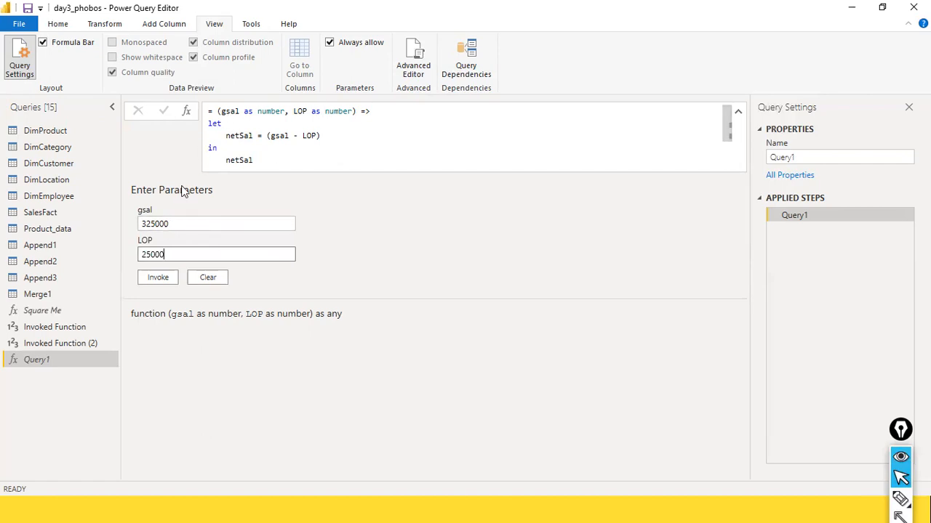
# - Draw arrows from the entered gsal and LOP values to their parameters in the formula, and clear the drawing
pyautogui.moveTo(156, 216); pyautogui.dragTo(229, 112)
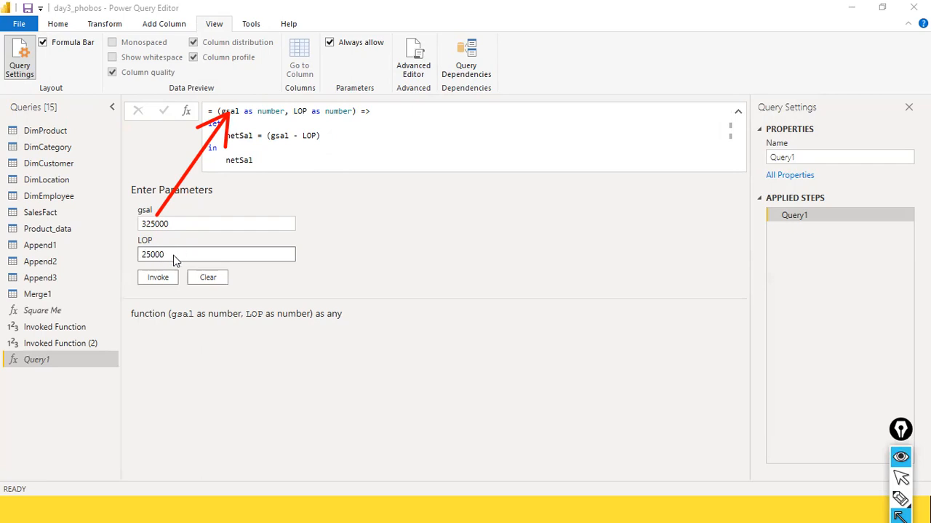
pyautogui.moveTo(197, 218)
pyautogui.mouseDown()
pyautogui.moveTo(272, 159)
pyautogui.moveTo(309, 110)
pyautogui.moveTo(302, 117)
pyautogui.mouseUp()
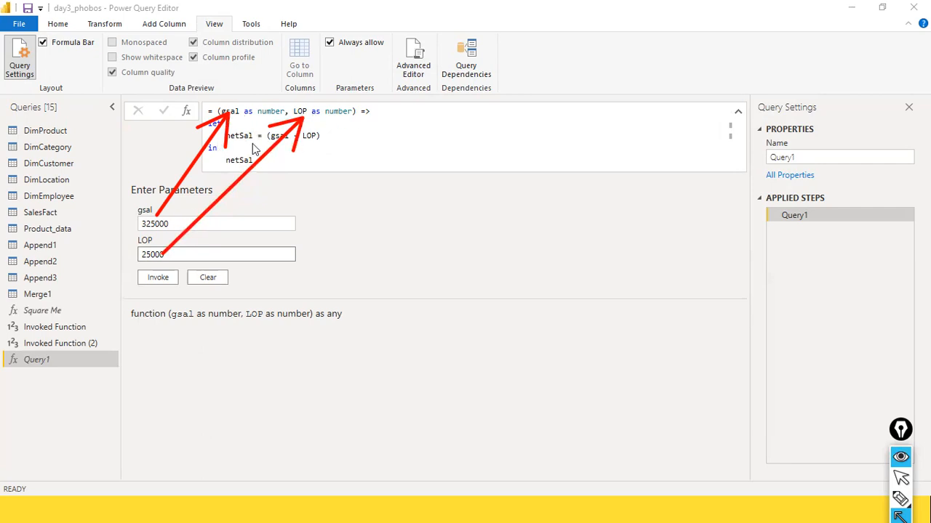
pyautogui.hotkey('ctrl', 'shift', '2')
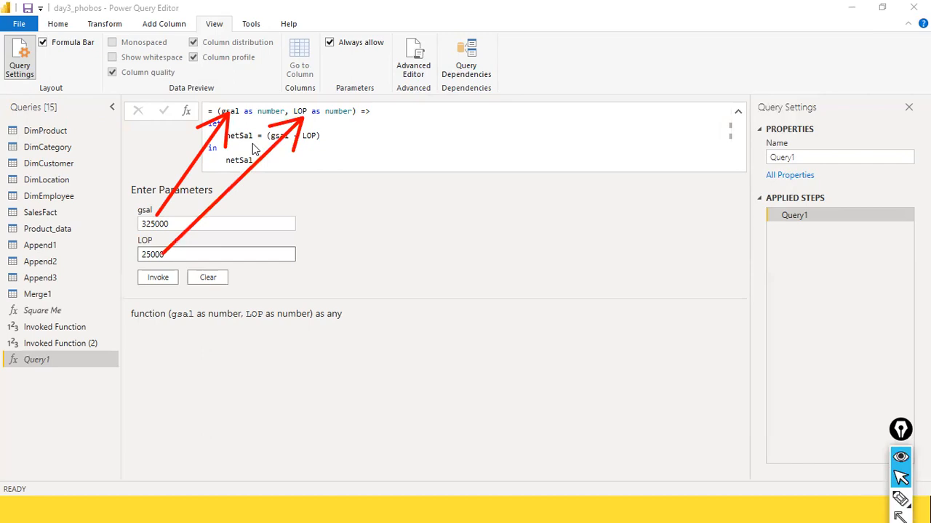
pyautogui.hotkey('ctrl', 'shift', '7')
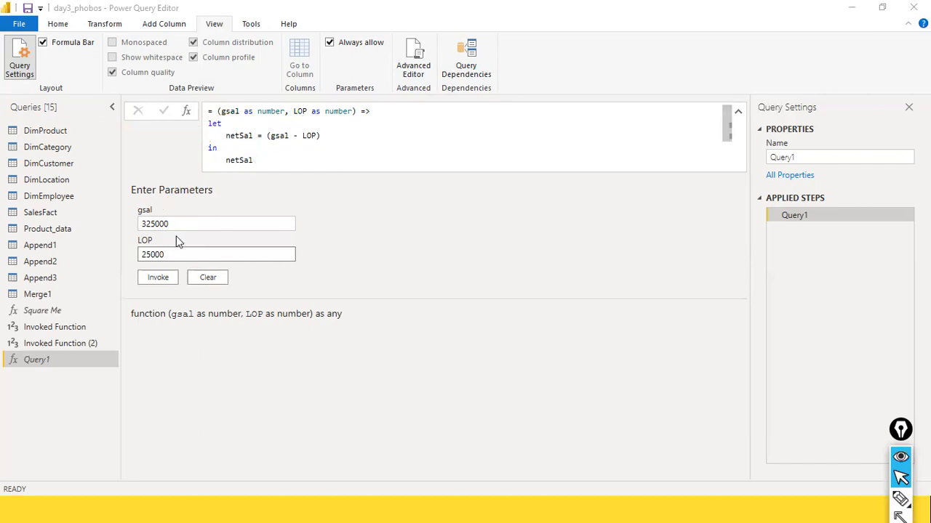
# - Review the gsal - LOP expression and the returned netSal, and invoke the function with the entered values
pyautogui.moveTo(268, 136); pyautogui.dragTo(285, 137)
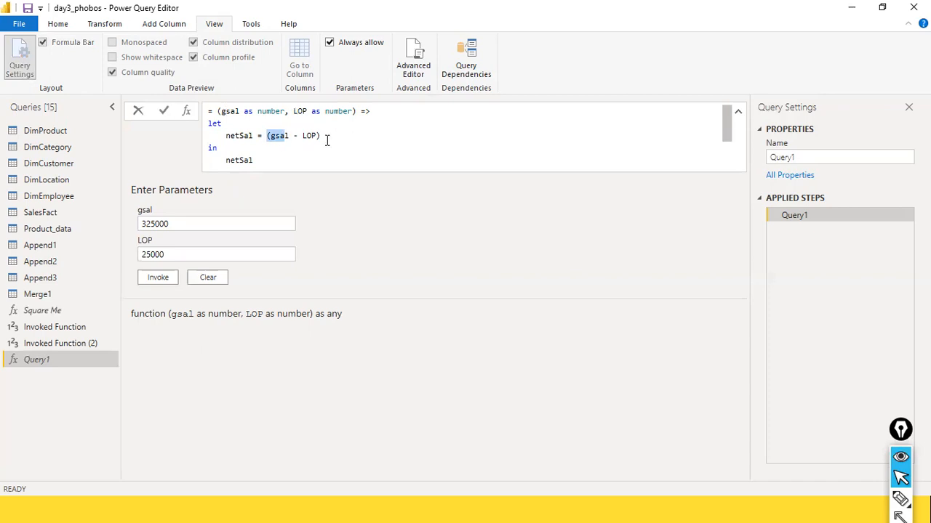
pyautogui.click(311, 136)
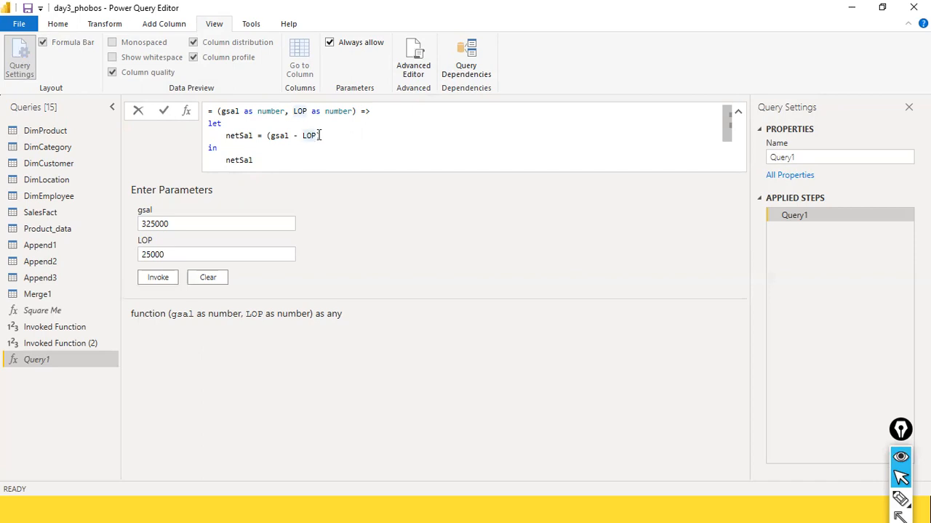
pyautogui.click(276, 161)
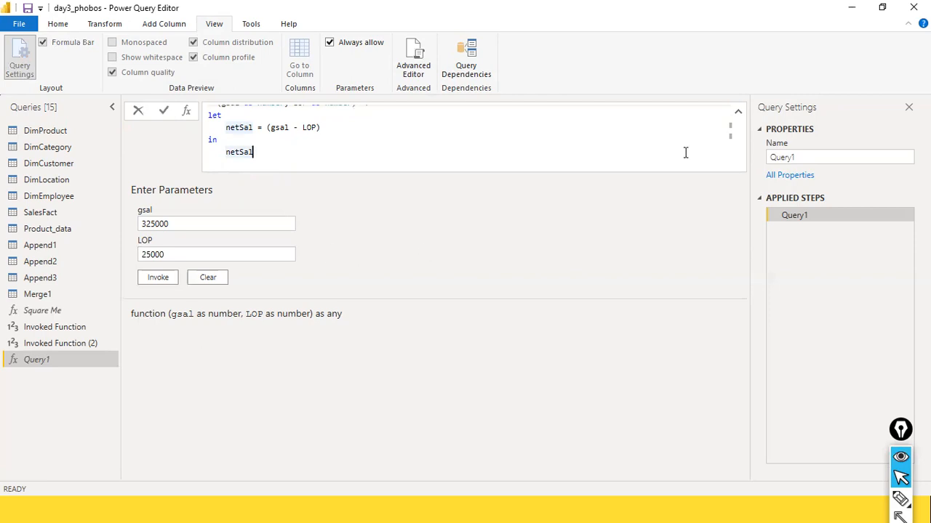
pyautogui.click(155, 278)
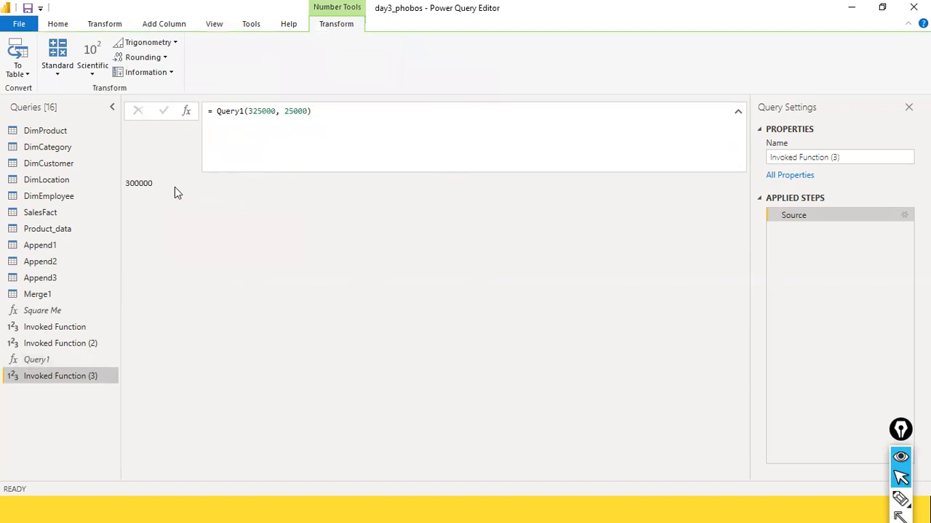
# - Reopen the Query1 function and try extending the gsal - LOP expression with another subtraction, removing the added text again
pyautogui.click(40, 359)
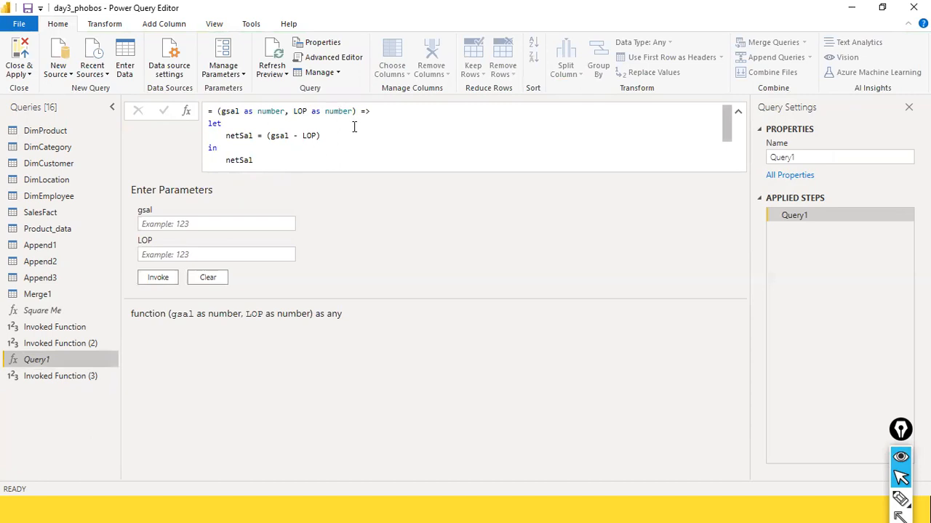
pyautogui.click(306, 135)
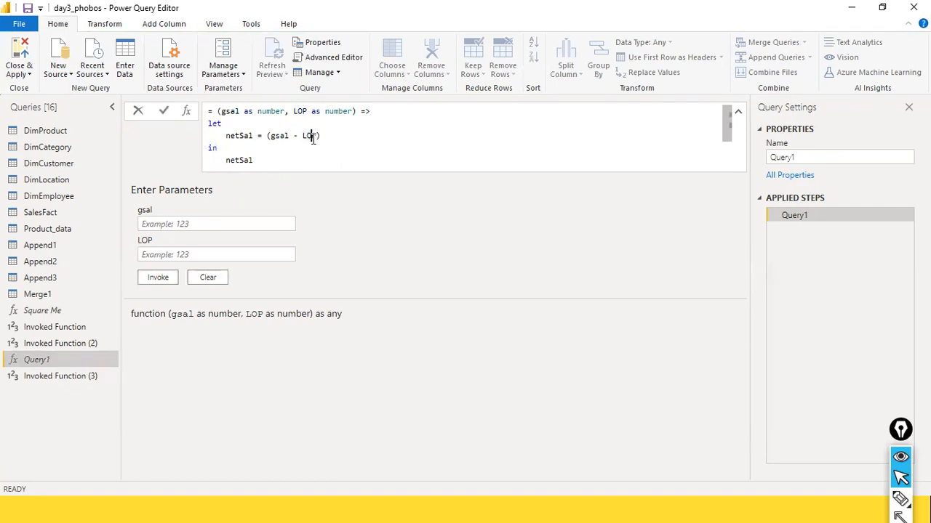
pyautogui.click(316, 137)
pyautogui.write('-')
pyautogui.press('BackSpace')
pyautogui.press('BackSpace')
pyautogui.click(220, 3)
pyautogui.click(514, 8)
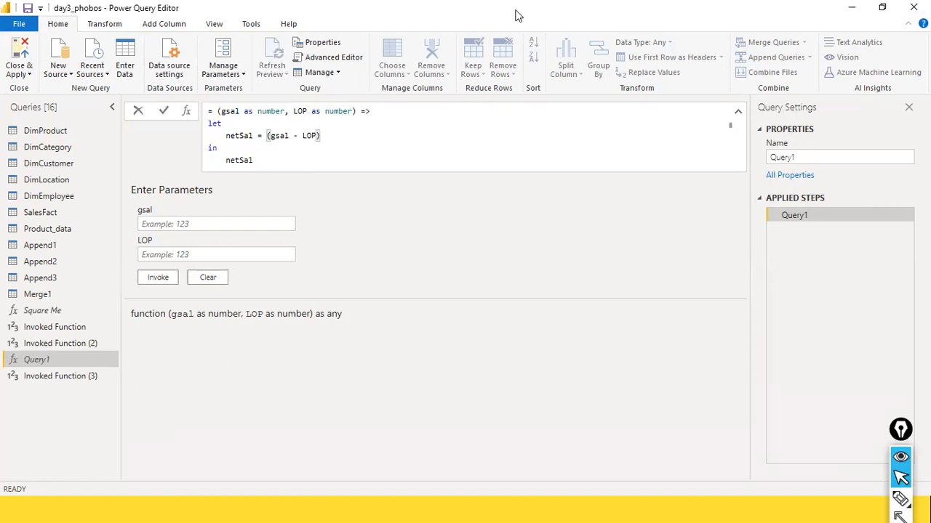
# - Examine the complete Query1 function code and the use of LOP in the netSal expression
pyautogui.click(516, 96)
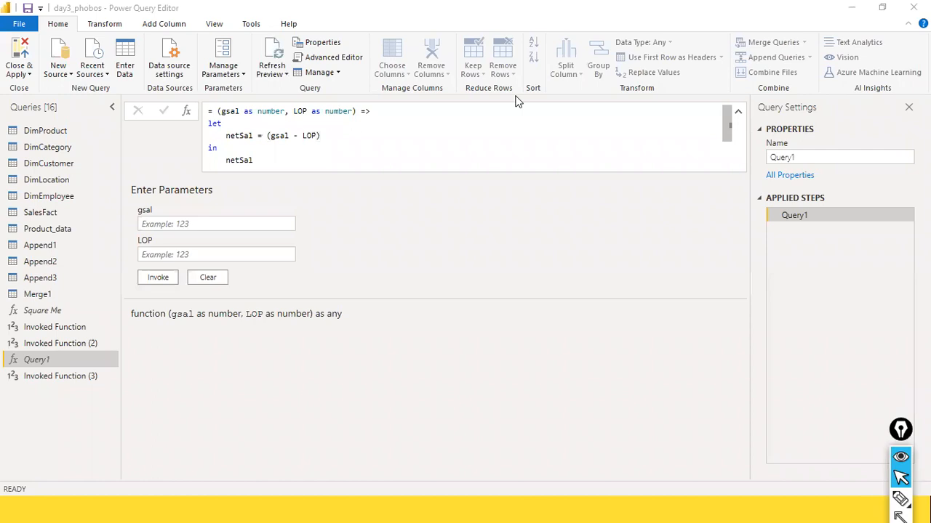
pyautogui.moveTo(328, 162); pyautogui.dragTo(173, 95)
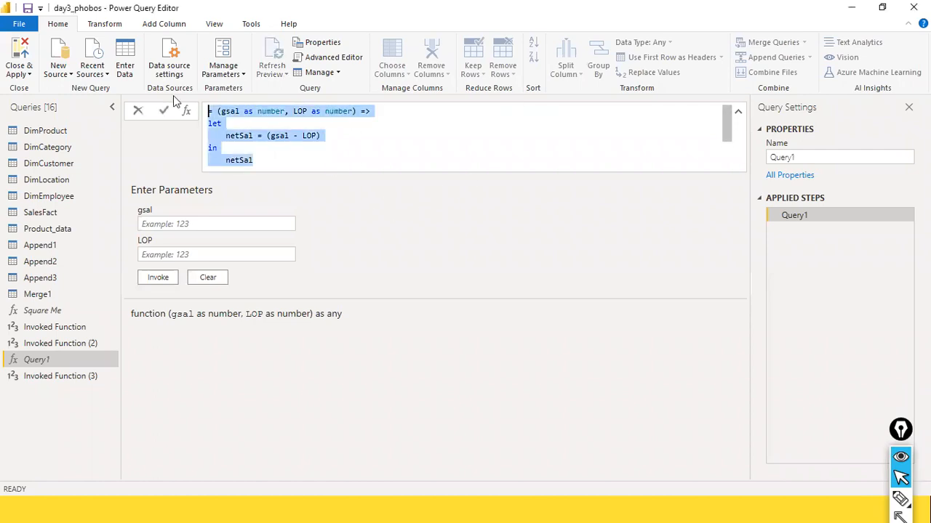
pyautogui.click(310, 136)
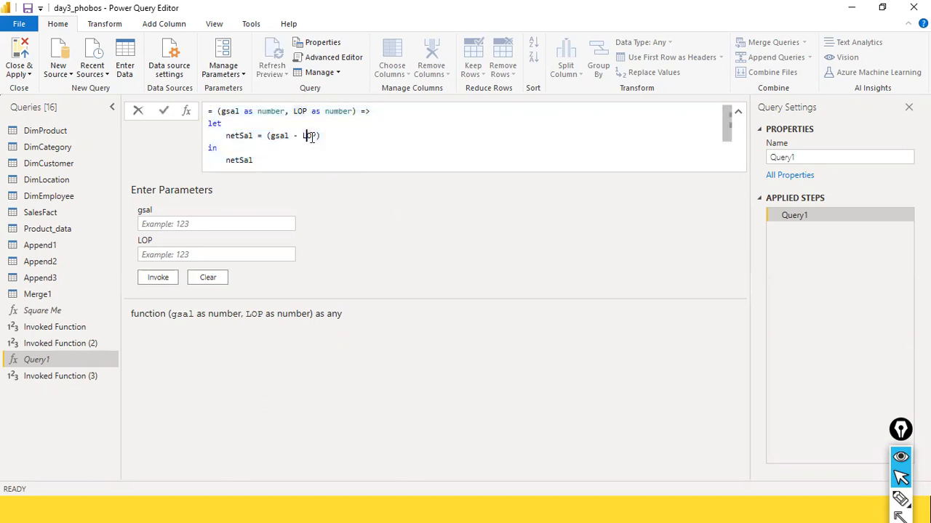
pyautogui.moveTo(301, 128); pyautogui.dragTo(317, 136)
pyautogui.click(320, 137)
pyautogui.click(242, 252)
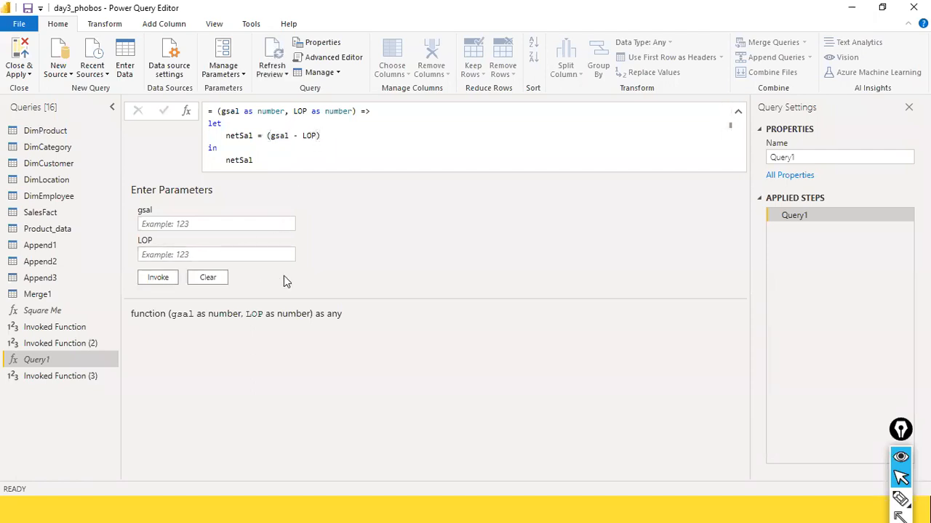
# - Collapse the formula to a single line and rename the Query1 function as Compute NetSal
pyautogui.click(738, 114)
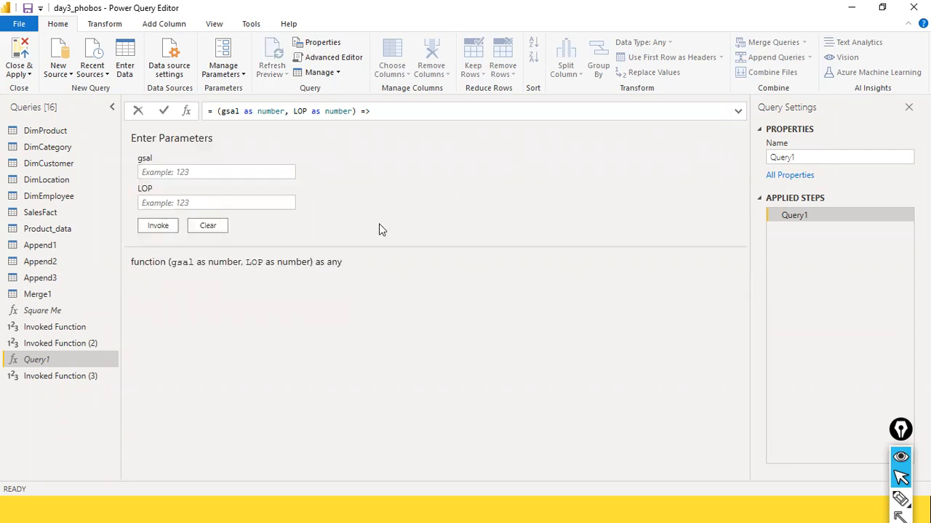
pyautogui.rightClick(33, 359)
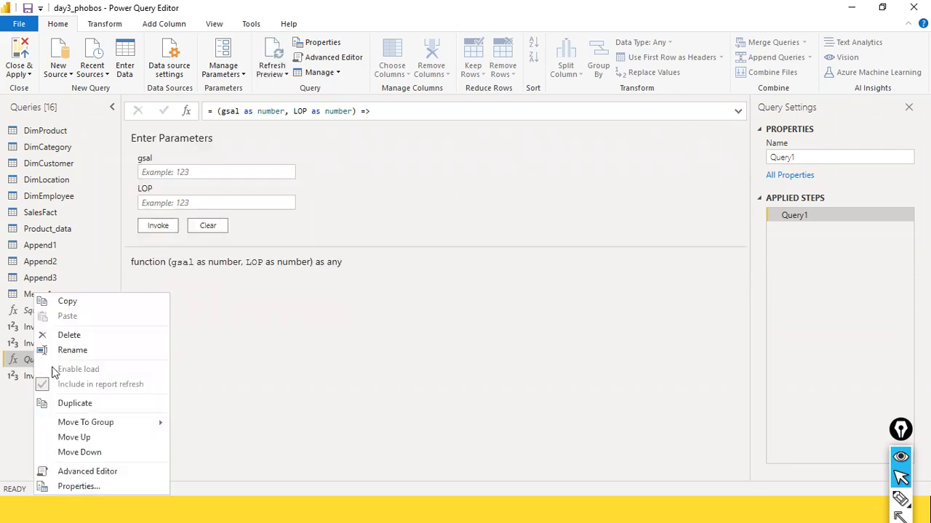
pyautogui.click(93, 352)
pyautogui.write('NetSal')
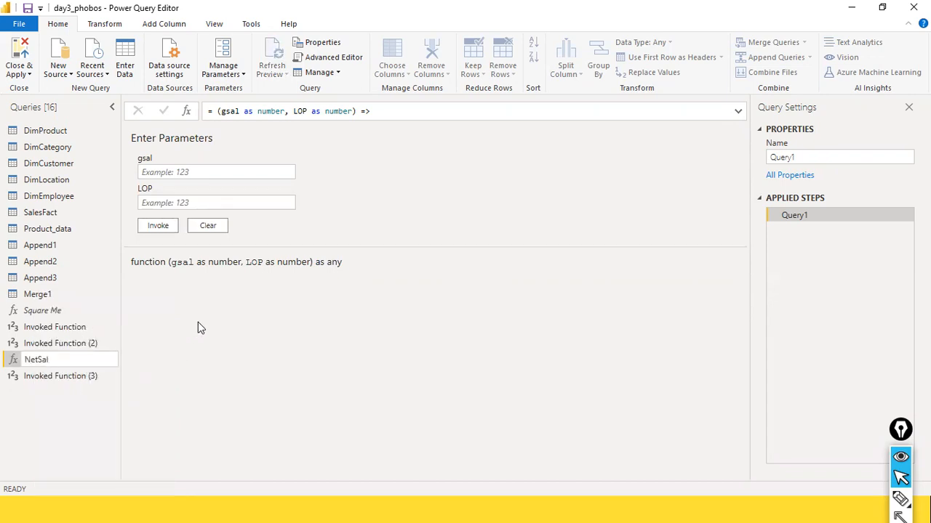
pyautogui.press('Home')
pyautogui.press('Delete')
pyautogui.write('Compte')
pyautogui.press('BackSpace')
pyautogui.press('BackSpace')
pyautogui.write('ute NetSal')
pyautogui.press('Return')
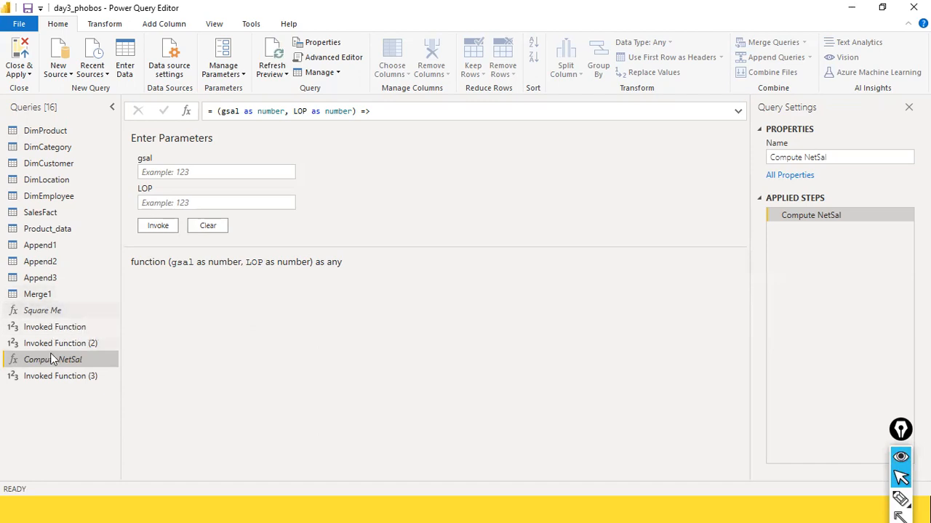
# - Try replacing a * a with the fixed values 10 * 10 in the Square Me function's formula, and discard the edit
pyautogui.click(52, 316)
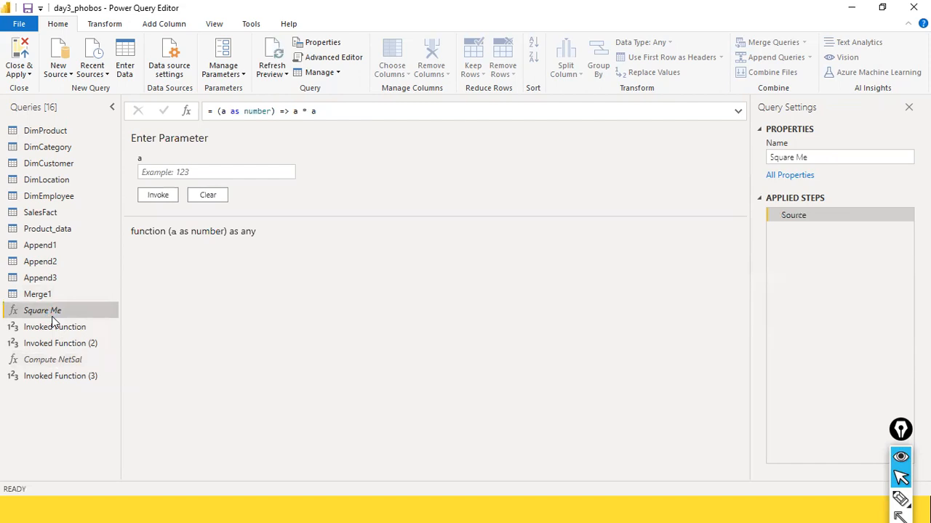
pyautogui.click(220, 174)
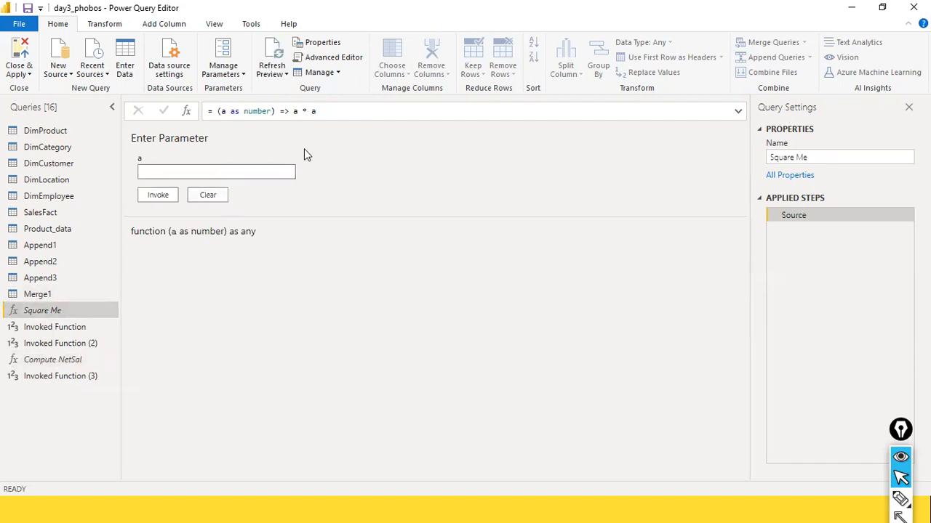
pyautogui.click(297, 110)
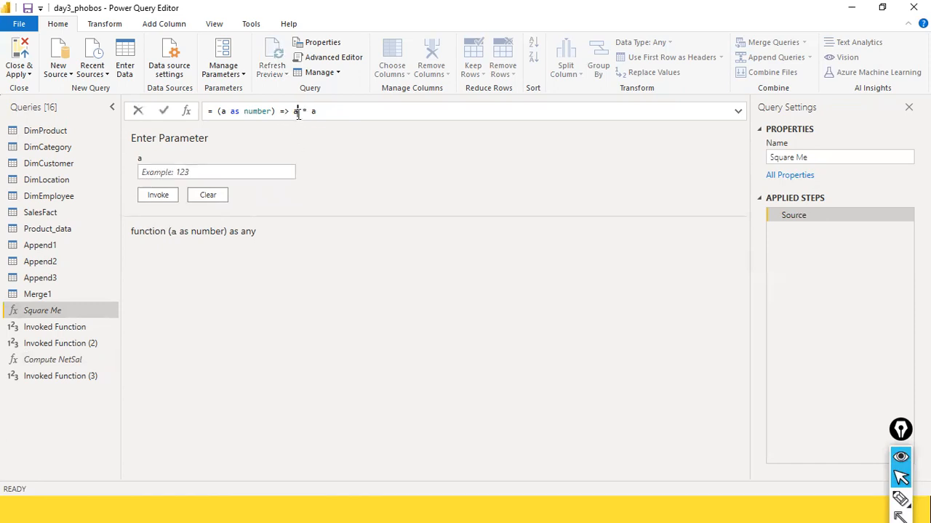
pyautogui.press('BackSpace')
pyautogui.write('10')
pyautogui.press('Right')
pyautogui.press('Right')
pyautogui.press('Right')
pyautogui.press('Right')
pyautogui.press('BackSpace')
pyautogui.write('10')
pyautogui.hotkey('ctrl', 'a')
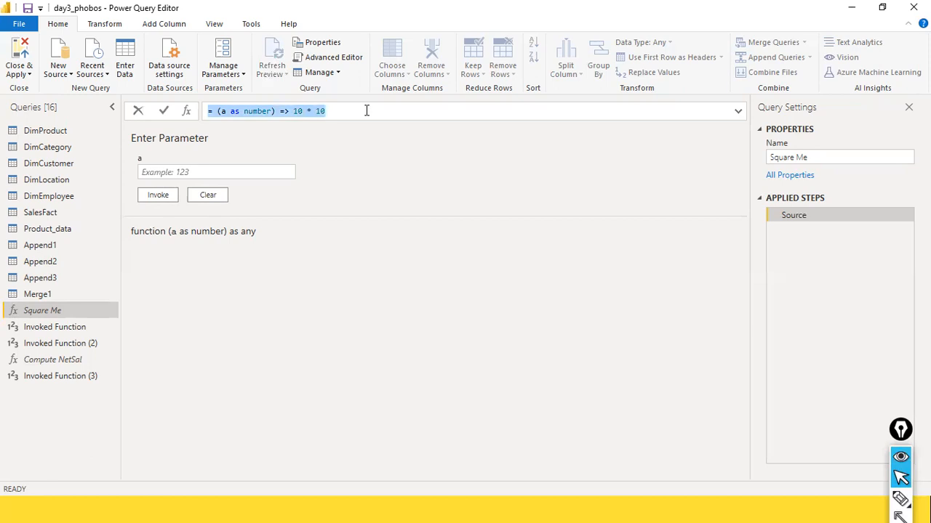
pyautogui.press('Escape')
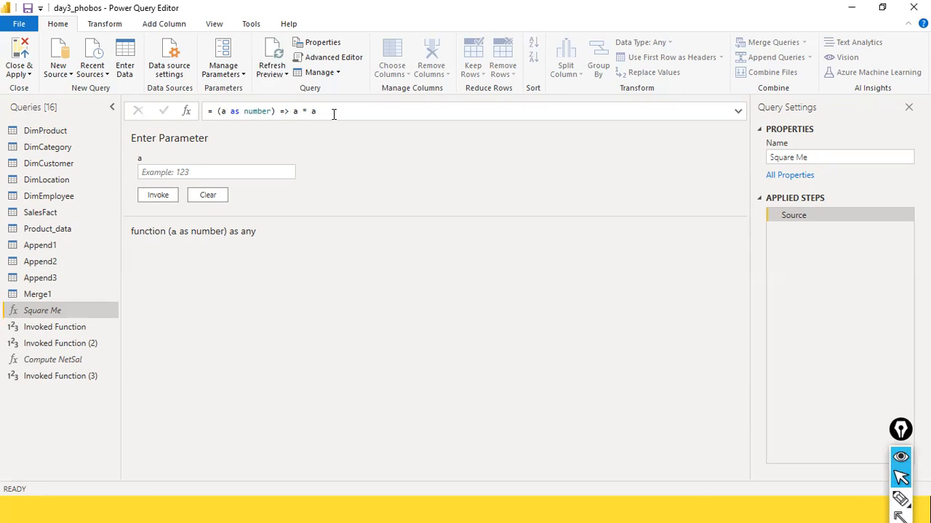
# - Replace the first a in the Square Me expression with 10, restore it to a, and return to the parameter field
pyautogui.click(296, 111)
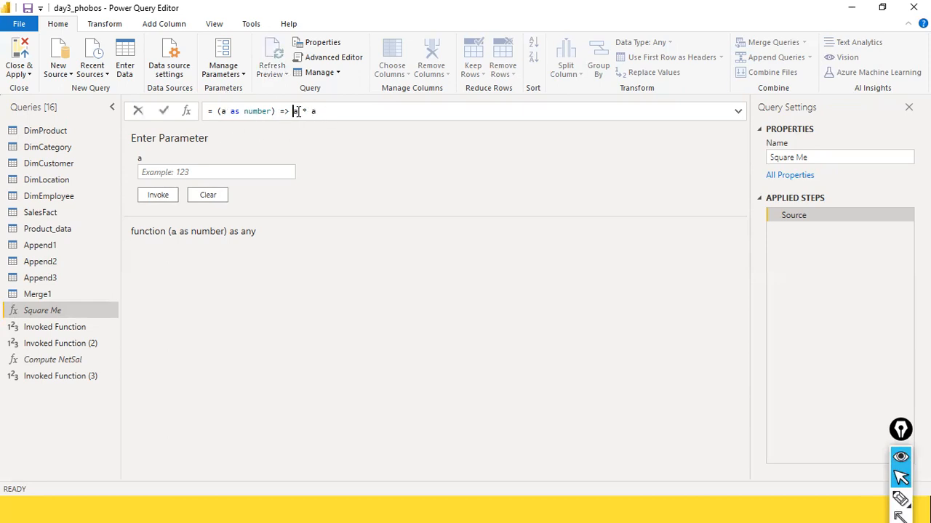
pyautogui.press('Delete')
pyautogui.write('10')
pyautogui.press('BackSpace')
pyautogui.press('BackSpace')
pyautogui.write('a')
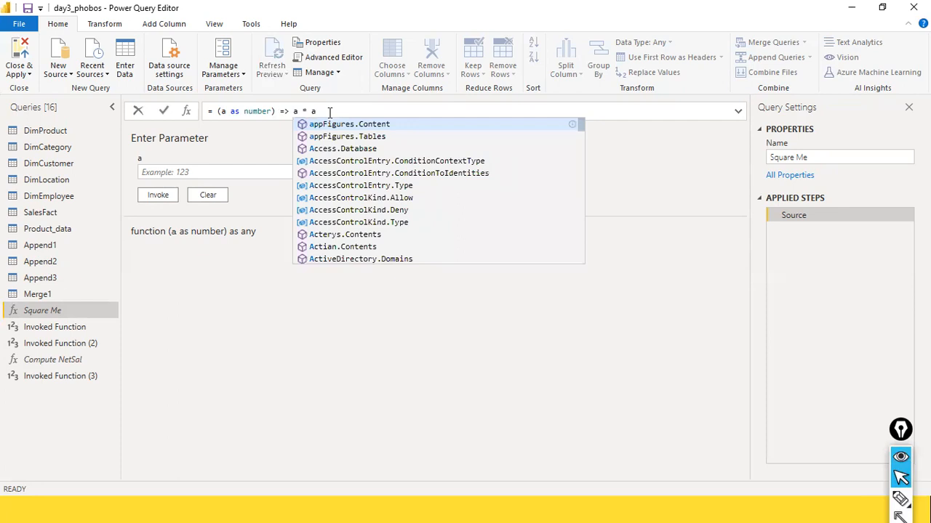
pyautogui.press('Escape')
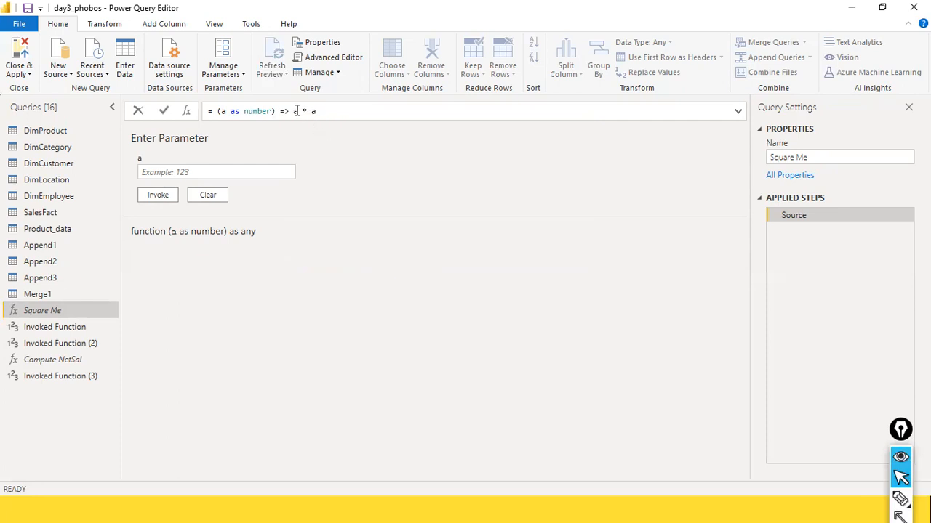
pyautogui.click(211, 169)
pyautogui.click(175, 173)
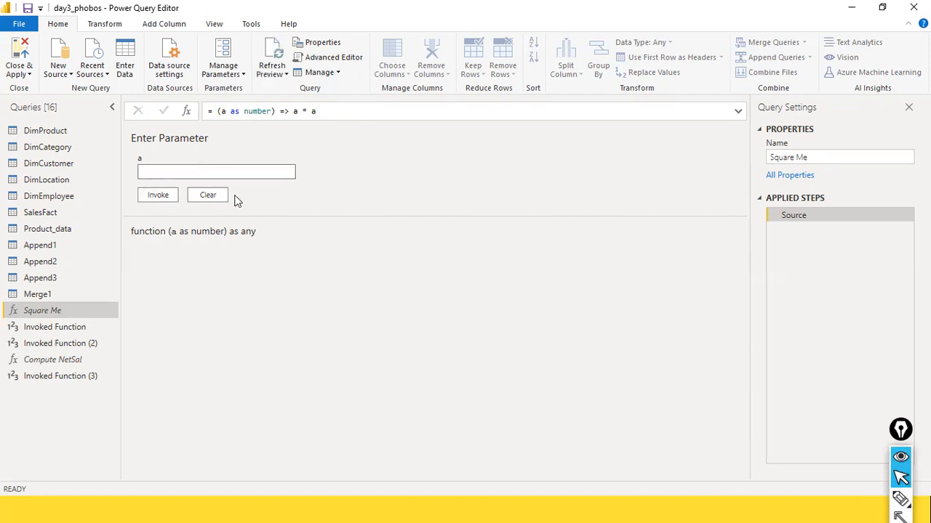
# - View the Compute NetSal function's parameter fields and open the DimEmployee table to inspect its columns
pyautogui.click(63, 359)
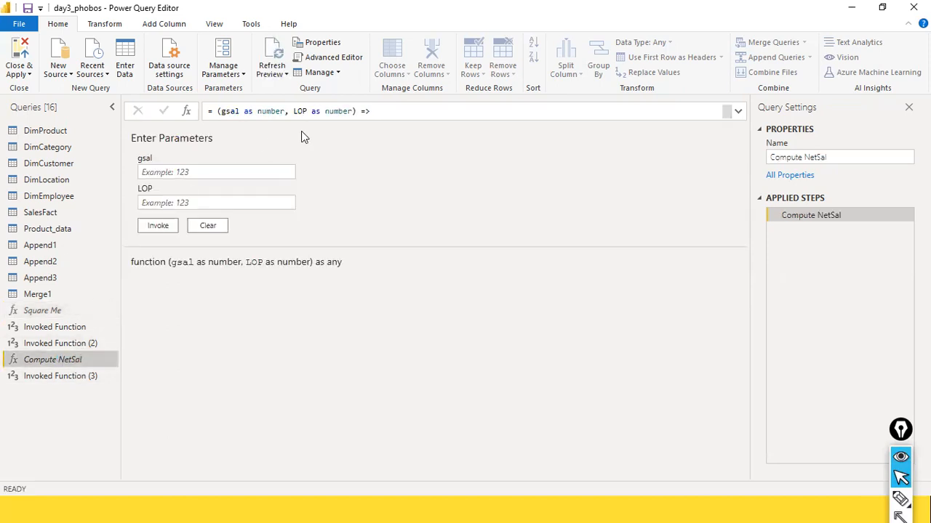
pyautogui.click(209, 171)
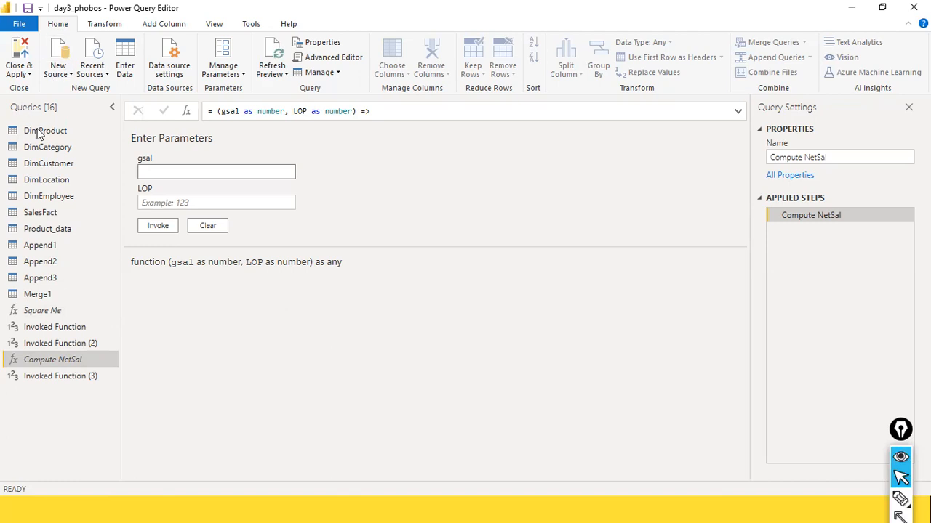
pyautogui.click(61, 199)
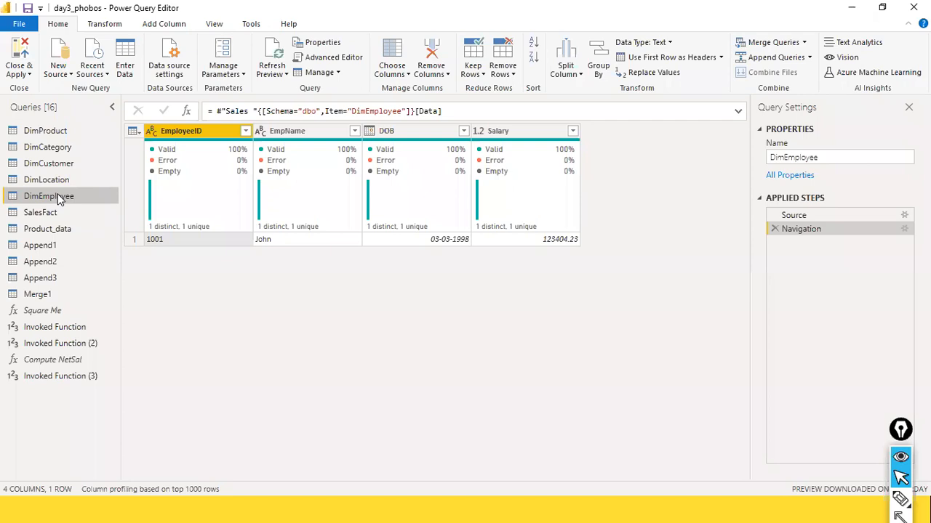
# - Compare the Compute NetSal function's gsal and LOP parameters with the columns of the DimEmployee table
pyautogui.click(69, 361)
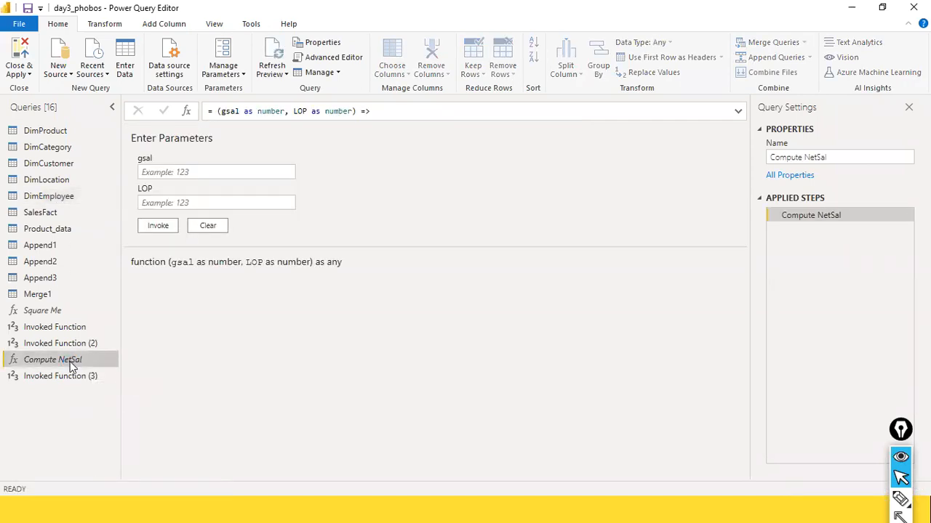
pyautogui.click(46, 197)
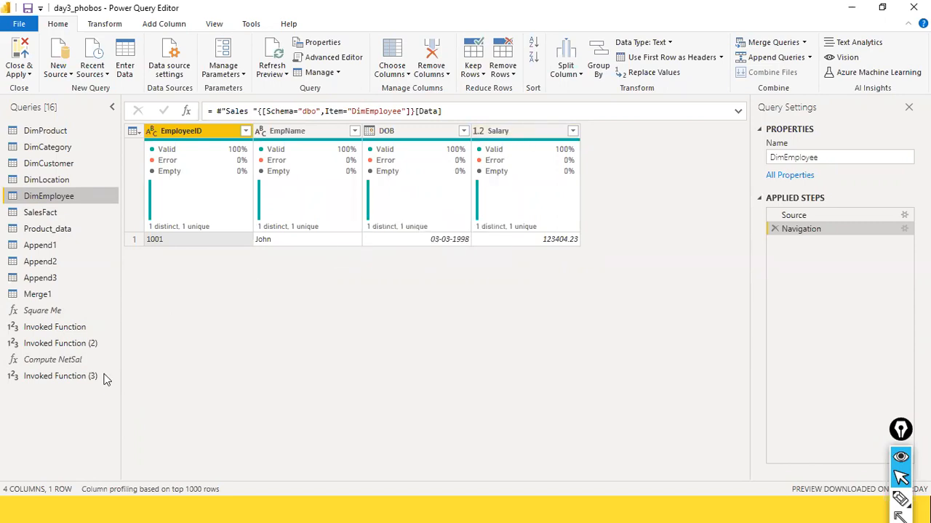
pyautogui.click(64, 362)
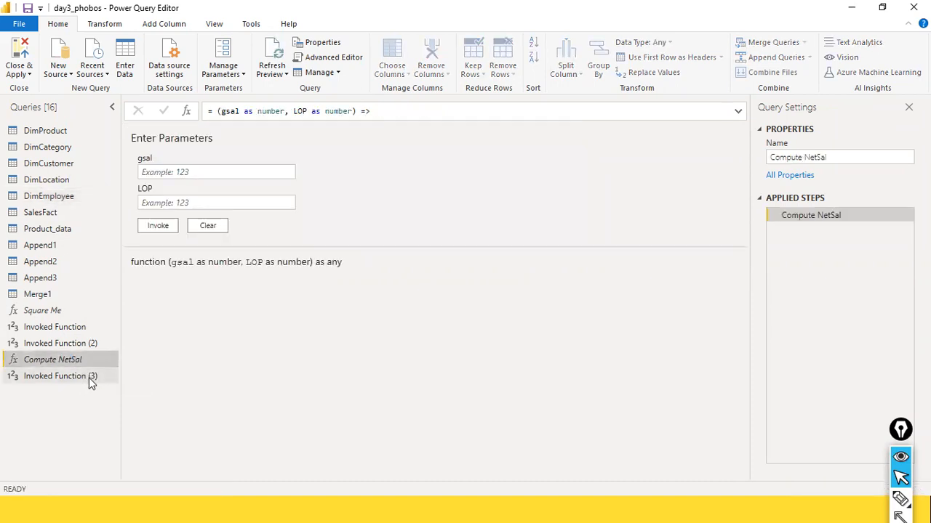
pyautogui.doubleClick(55, 198)
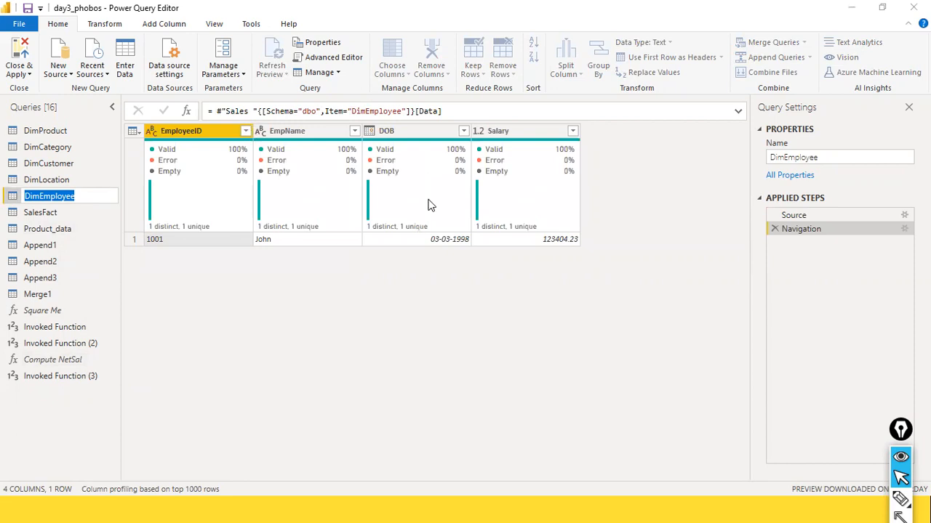
pyautogui.click(428, 200)
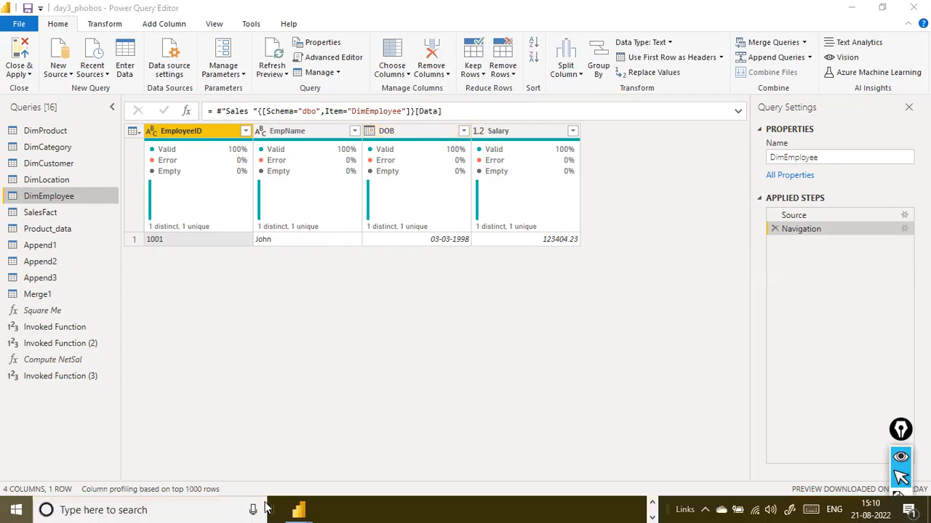
# - Switch to File Explorer and open the dat1 folder on Local Disk (D:)
pyautogui.press('super')
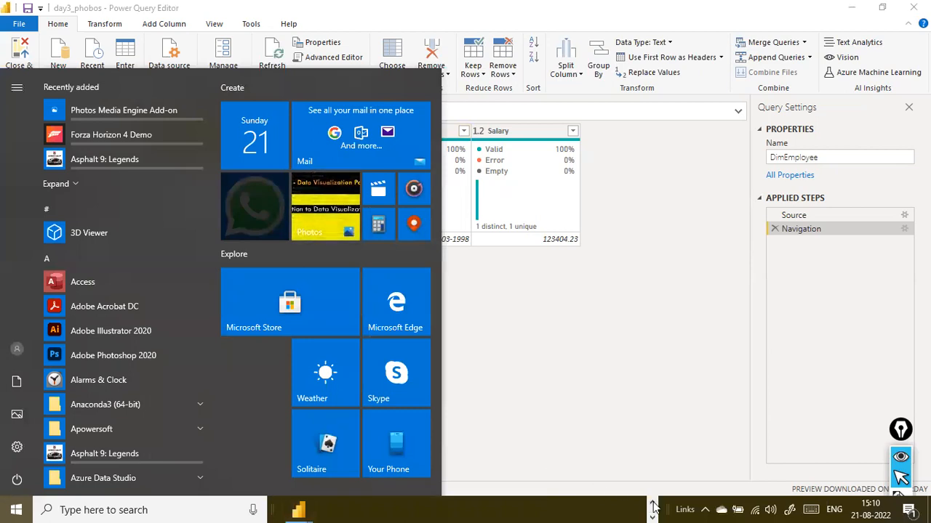
pyautogui.click(477, 506)
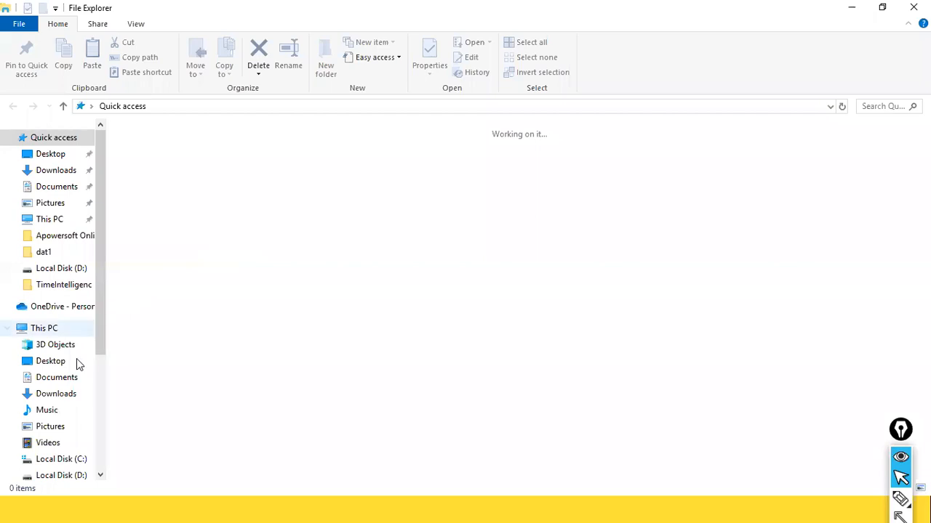
pyautogui.click(61, 475)
pyautogui.click(150, 362)
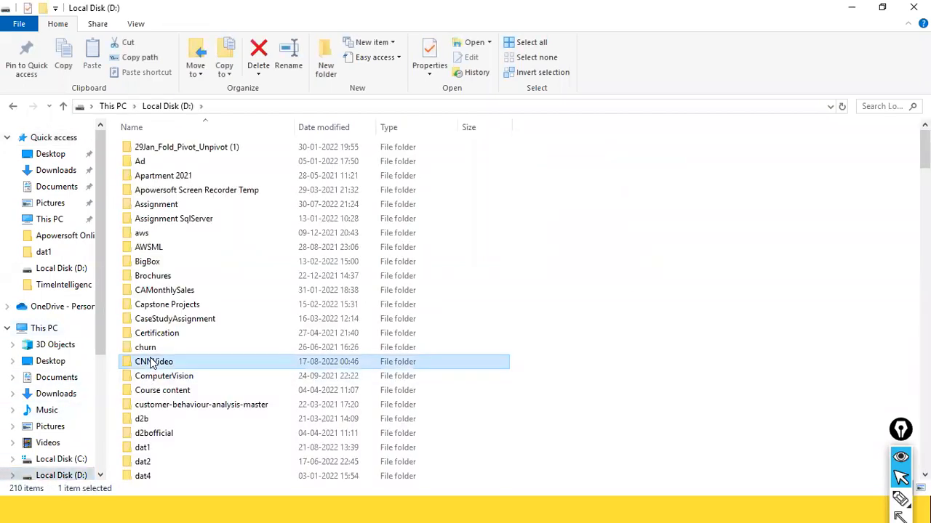
pyautogui.press('d')
pyautogui.doubleClick(150, 448)
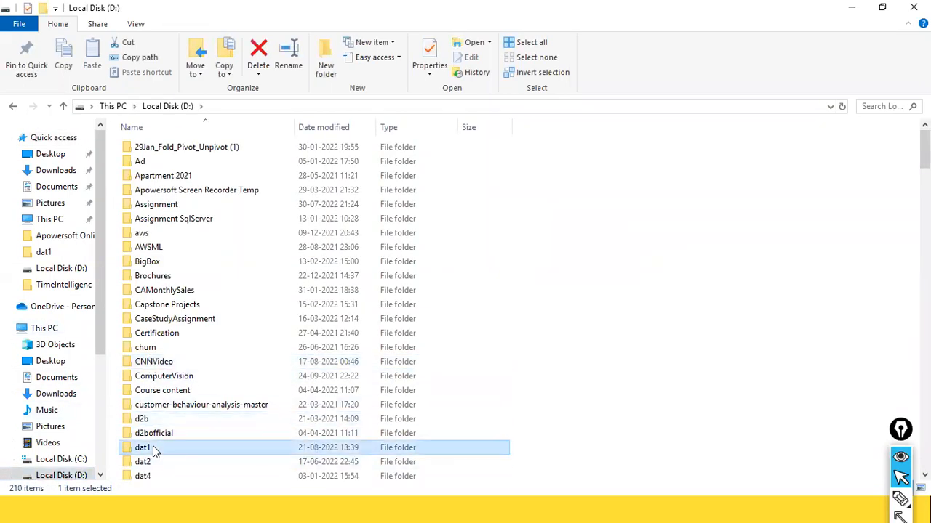
# - Find and open emp2.csv to check its columns for salary data, and close the file
pyautogui.press('e')
pyautogui.press('m')
pyautogui.press('p')
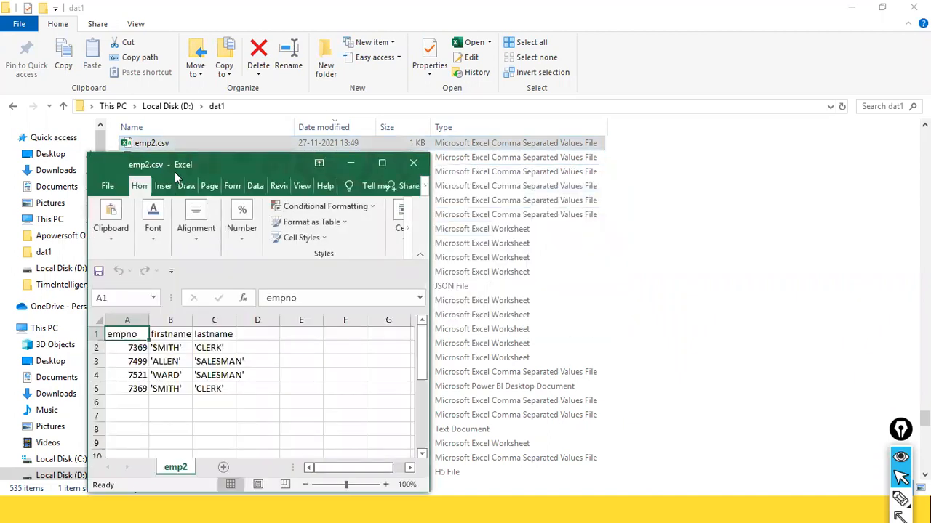
pyautogui.click(413, 163)
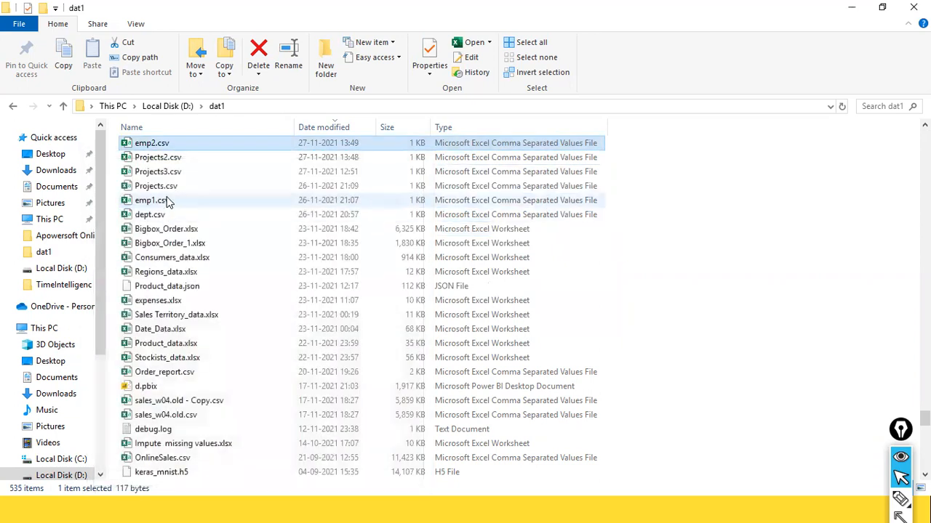
# - Open emp1.csv in a maximized Excel window, select the sal header, and dismiss the Office activation wizard
pyautogui.click(154, 205)
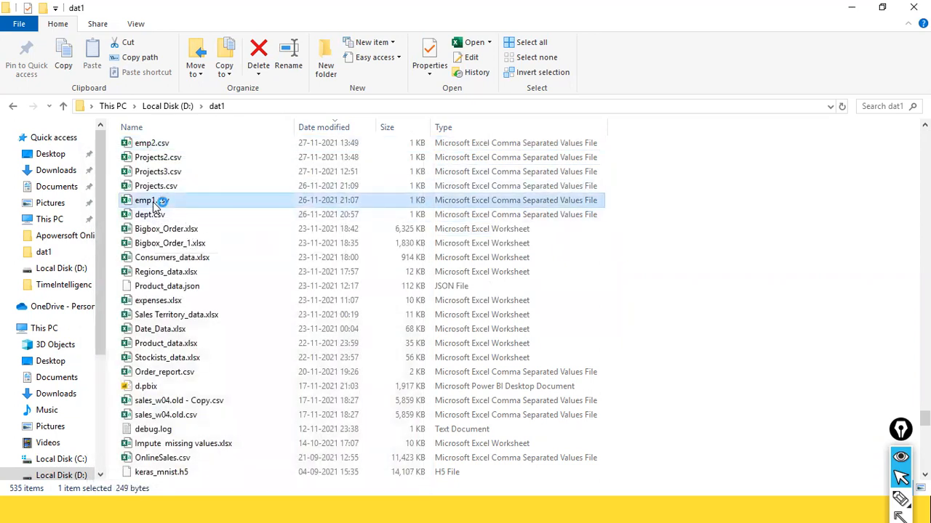
pyautogui.doubleClick(154, 206)
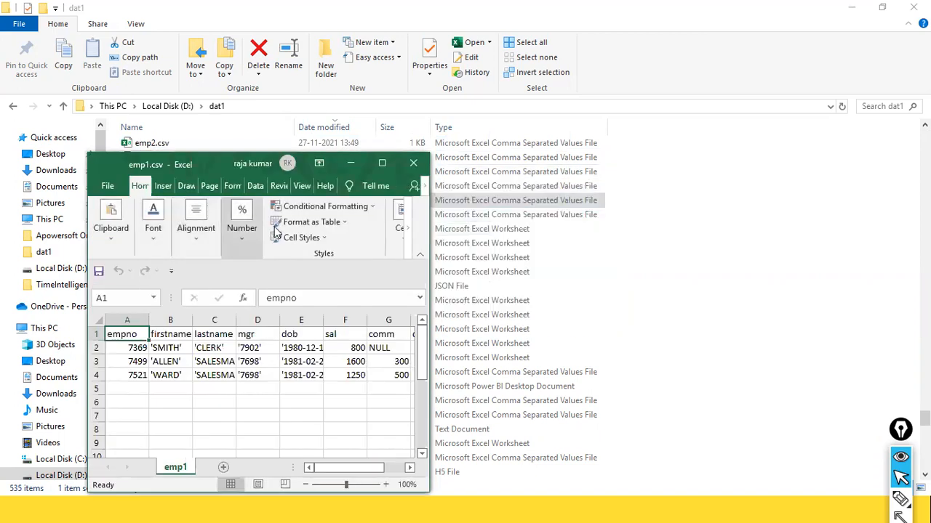
pyautogui.click(381, 165)
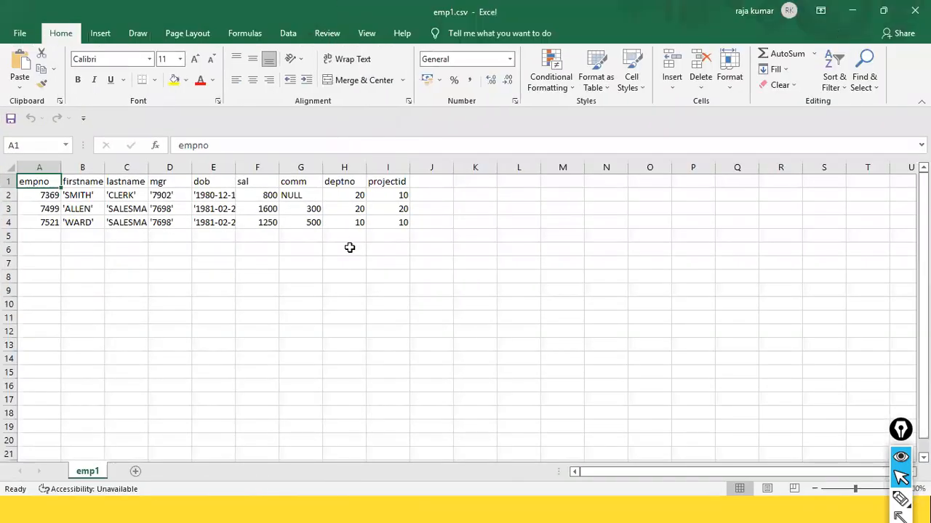
pyautogui.click(257, 183)
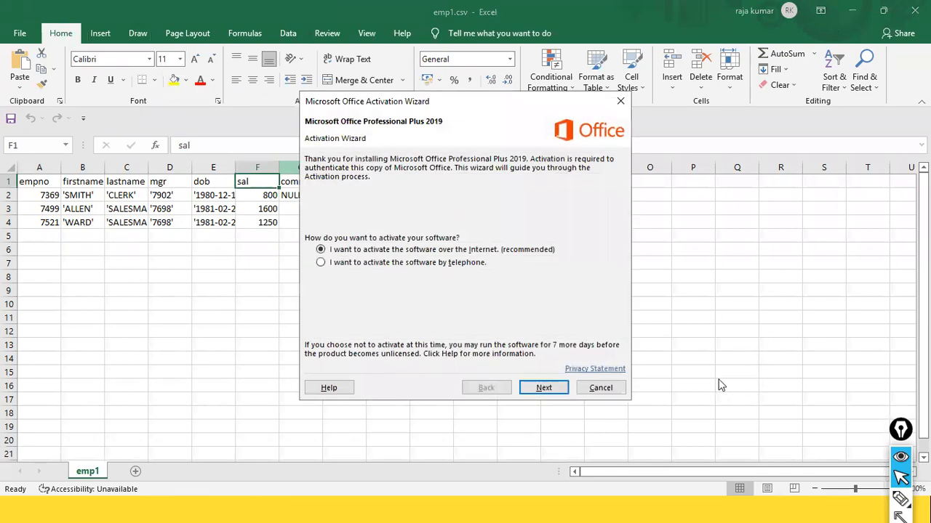
pyautogui.click(607, 388)
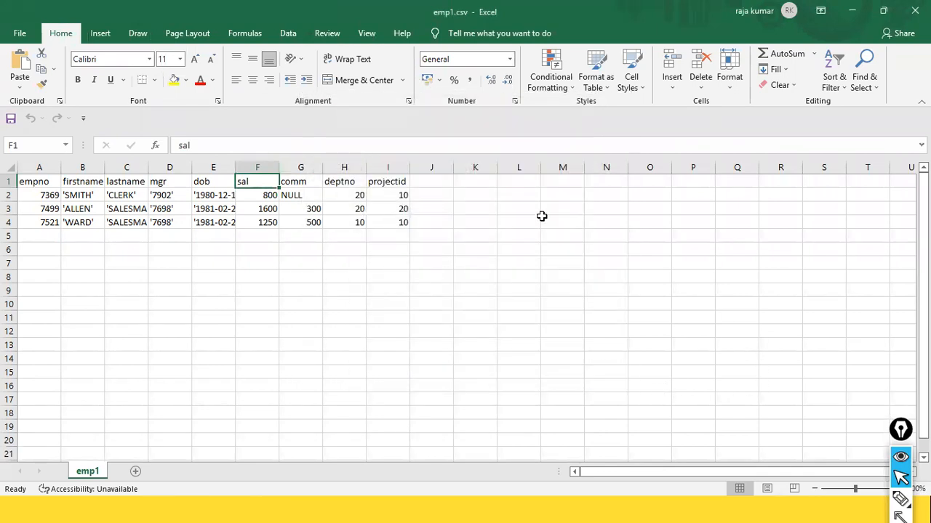
# - Restore the header in cell F1 to sal
pyautogui.click(541, 219)
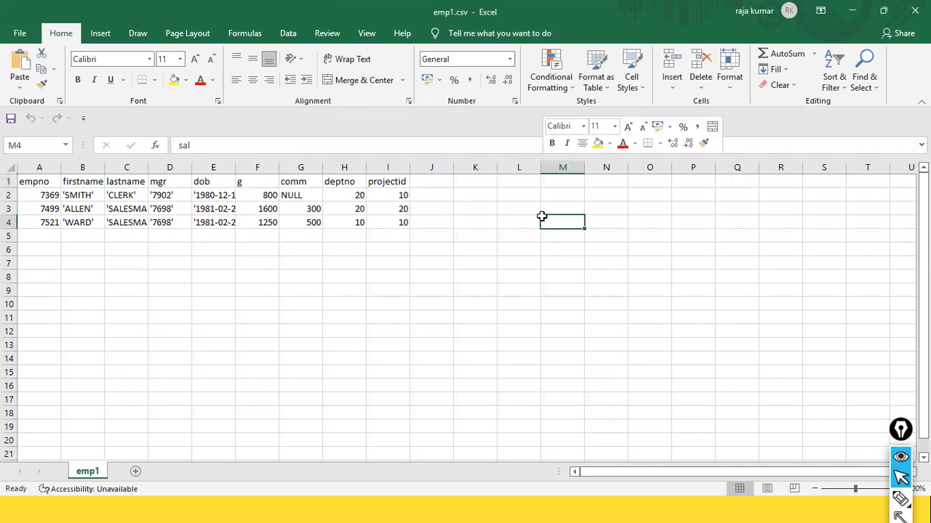
pyautogui.click(248, 169)
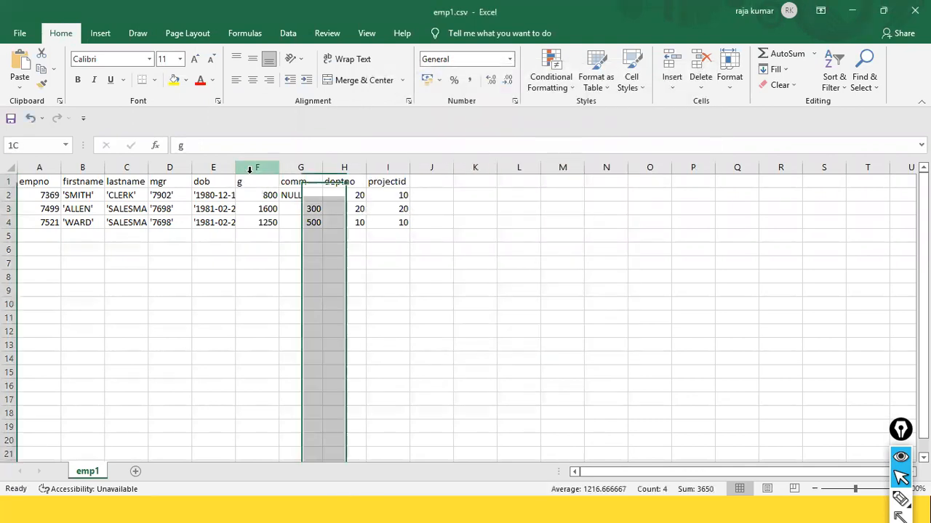
pyautogui.click(261, 192)
pyautogui.click(269, 181)
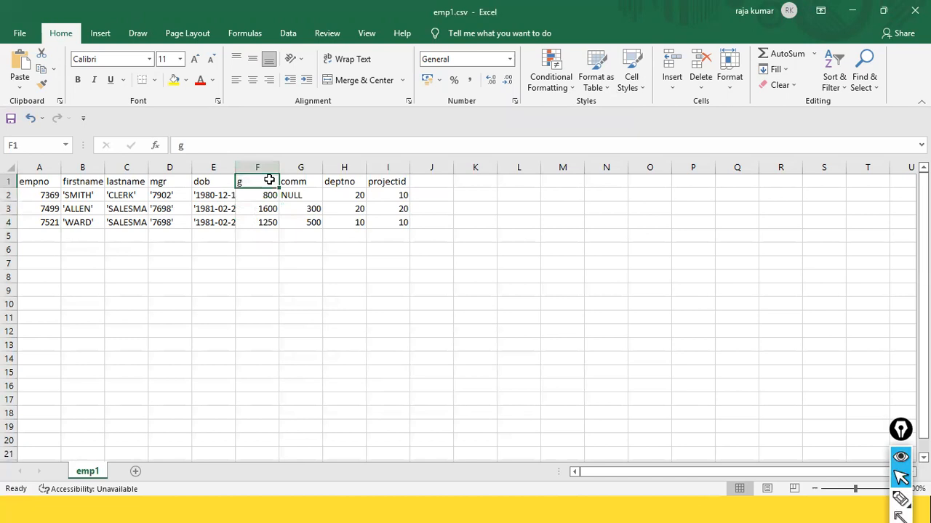
pyautogui.write('sal')
pyautogui.press('Return')
# - Set the sal values in F2, F3 and F4 to 100034, 120495 and 120445
pyautogui.write('10000')
pyautogui.press('BackSpace')
pyautogui.write('3')
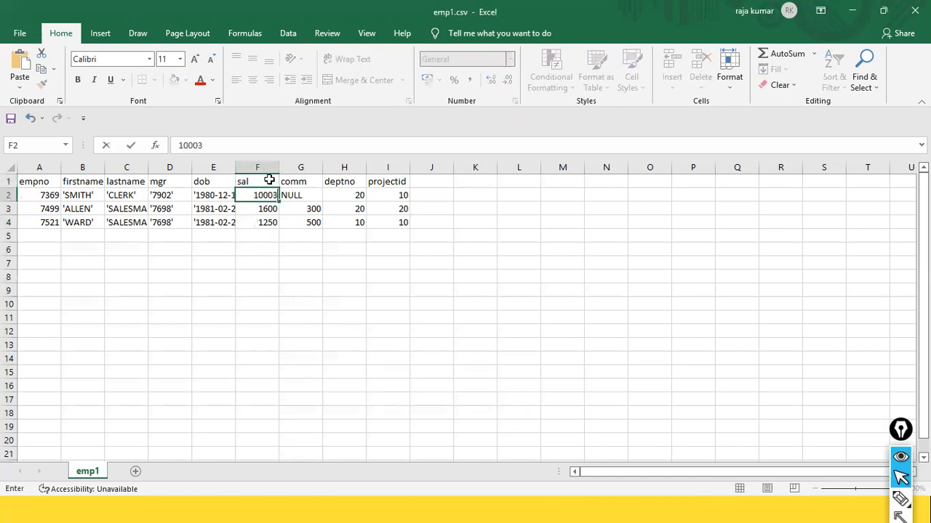
pyautogui.write('4')
pyautogui.press('Return')
pyautogui.press('Return')
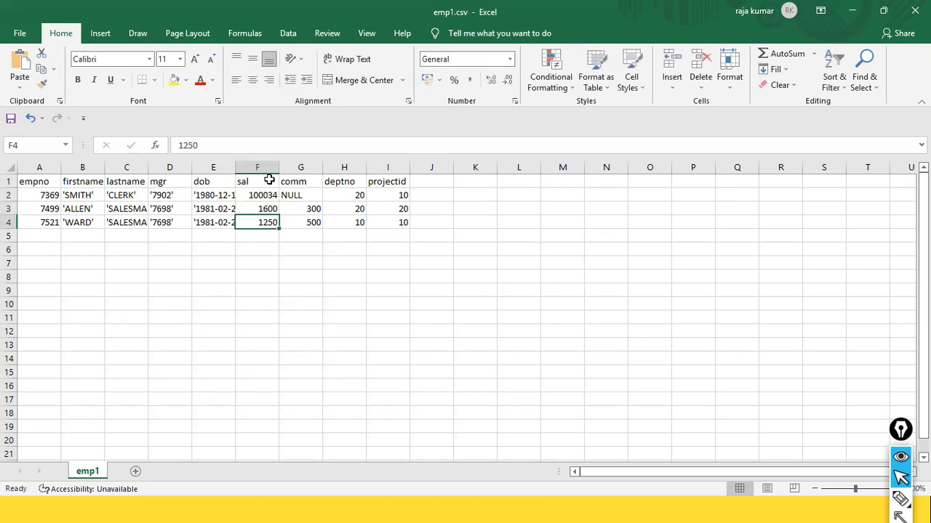
pyautogui.write('120445')
pyautogui.press('Return')
pyautogui.press('Up')
pyautogui.write('2')
pyautogui.press('Escape')
pyautogui.press('Up')
pyautogui.write('1204958')
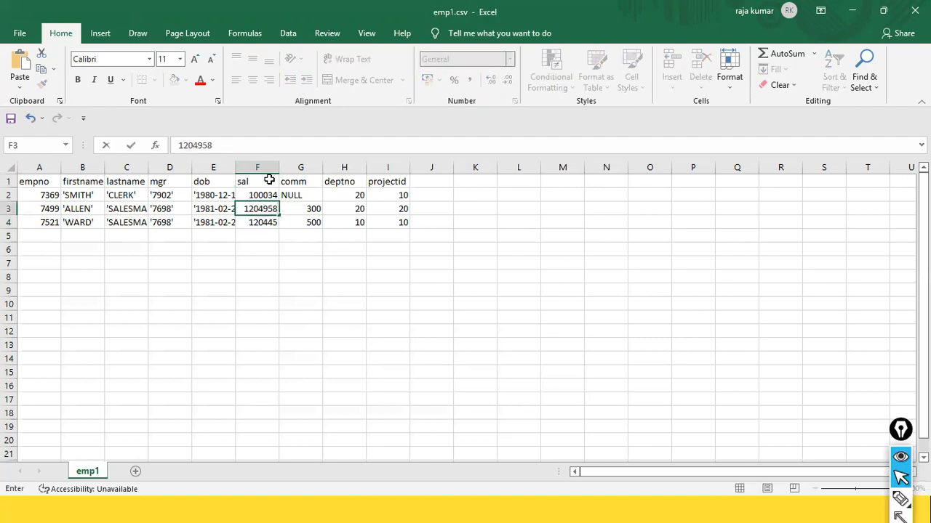
pyautogui.press('BackSpace')
pyautogui.press('Return')
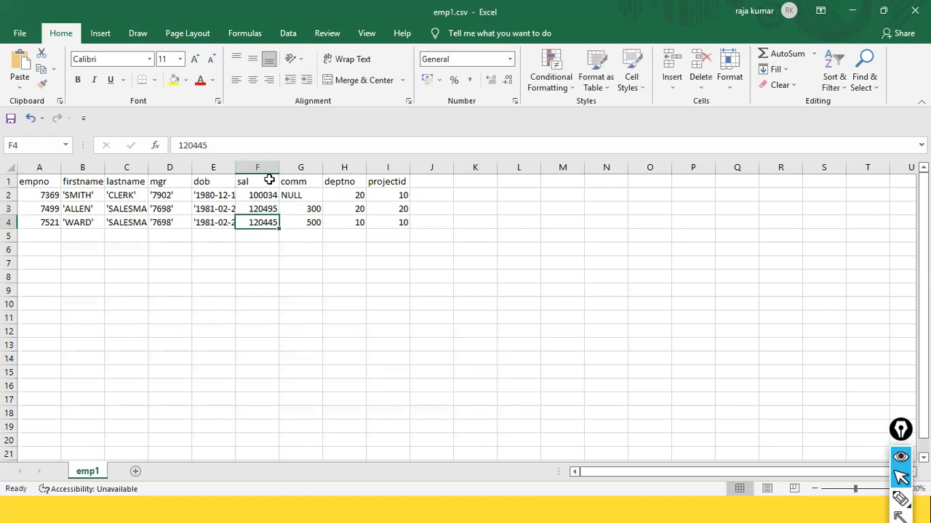
# - Copy the last employee record, A4:I4, into rows 5 and 6
pyautogui.press('Down')
pyautogui.press('Left')
pyautogui.press('Left')
pyautogui.press('Left')
pyautogui.press('Left')
pyautogui.press('Left')
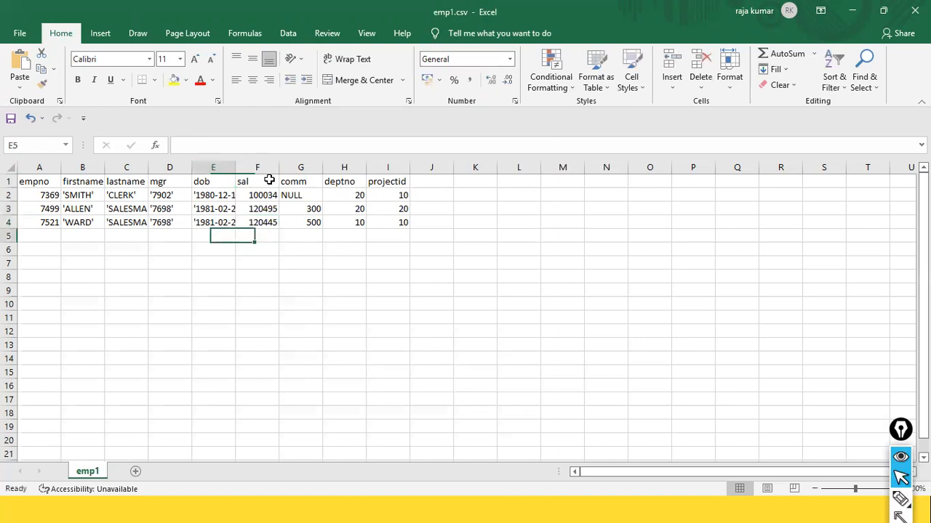
pyautogui.press('Up')
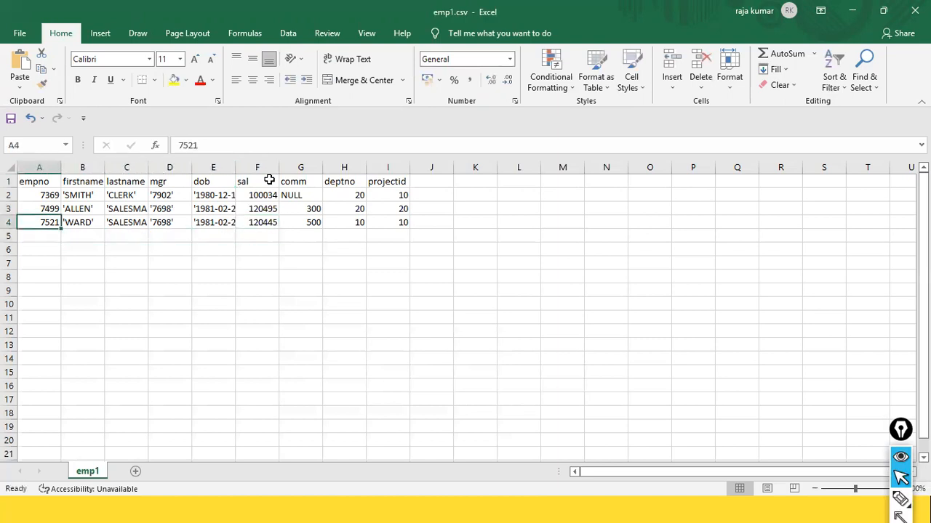
pyautogui.hotkey('shift', 'Right')
pyautogui.hotkey('shift', 'Right')
pyautogui.hotkey('shift', 'Right')
pyautogui.hotkey('shift', 'Right')
pyautogui.hotkey('shift', 'Right')
pyautogui.hotkey('shift', 'Right')
pyautogui.hotkey('shift', 'Right')
pyautogui.hotkey('shift', 'Right')
pyautogui.hotkey('shift', 'Right')
pyautogui.hotkey('shift', 'Right')
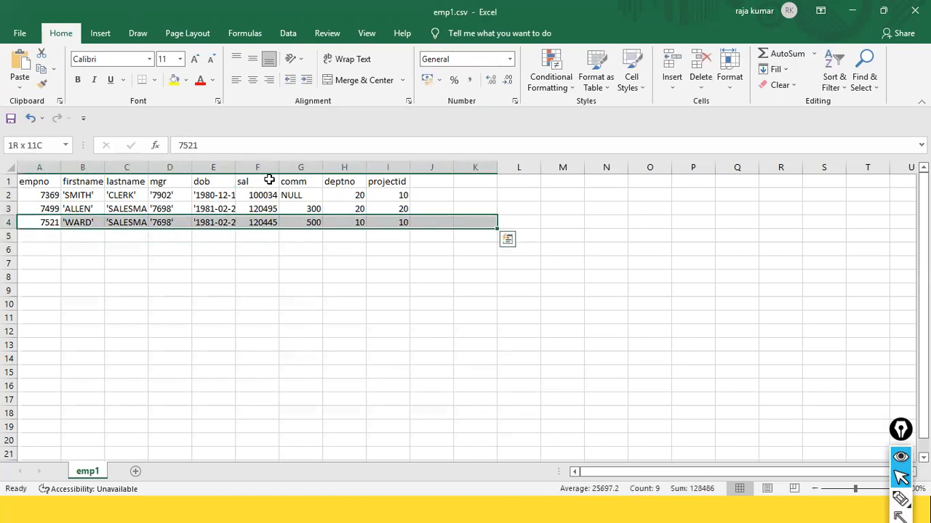
pyautogui.hotkey('shift', 'Left')
pyautogui.hotkey('shift', 'Left')
pyautogui.hotkey('ctrl', 'c')
pyautogui.press('Down')
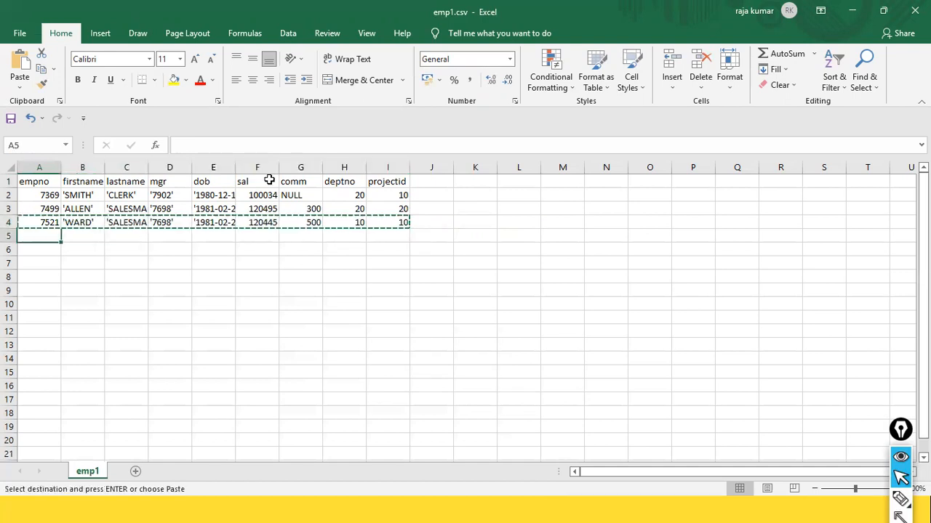
pyautogui.hotkey('ctrl', 'v')
pyautogui.press('Down')
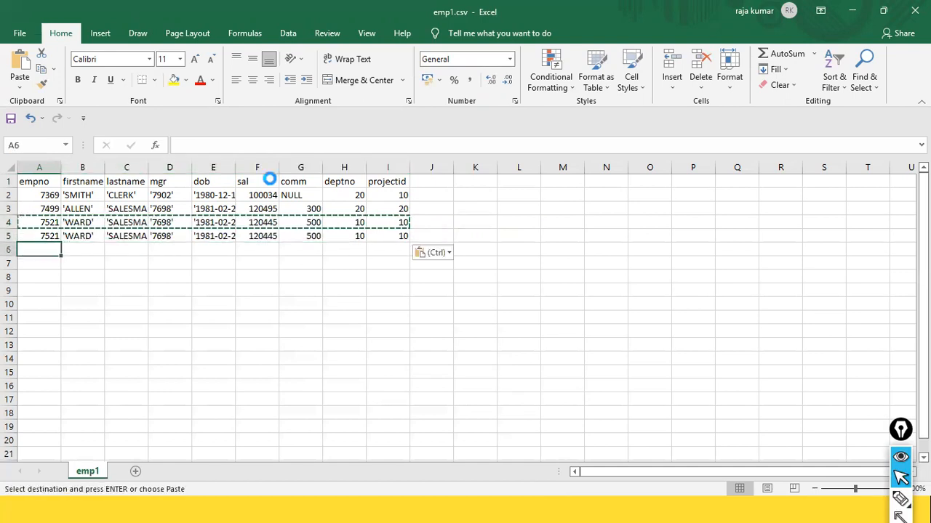
pyautogui.hotkey('ctrl', 'v')
# - Give the two duplicated records in rows 5 and 6 new employee numbers in the empno column
pyautogui.press('Up')
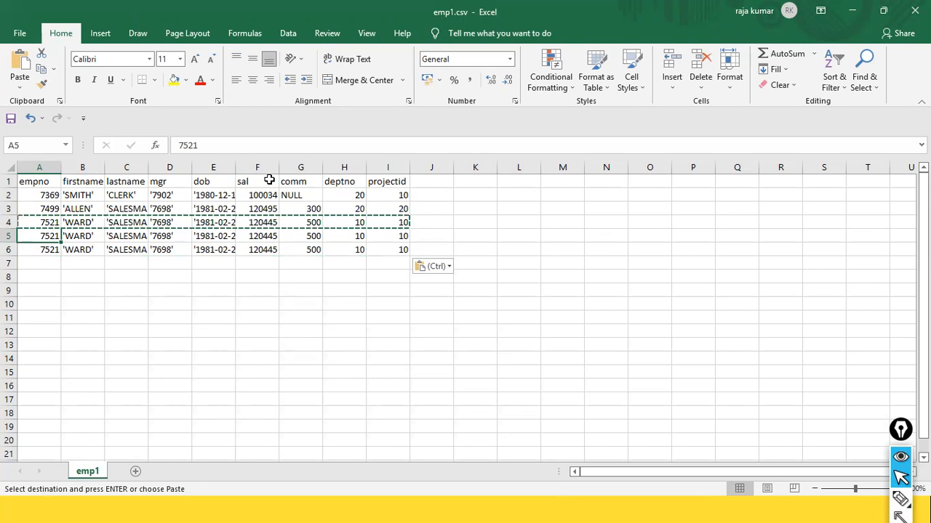
pyautogui.write('7652')
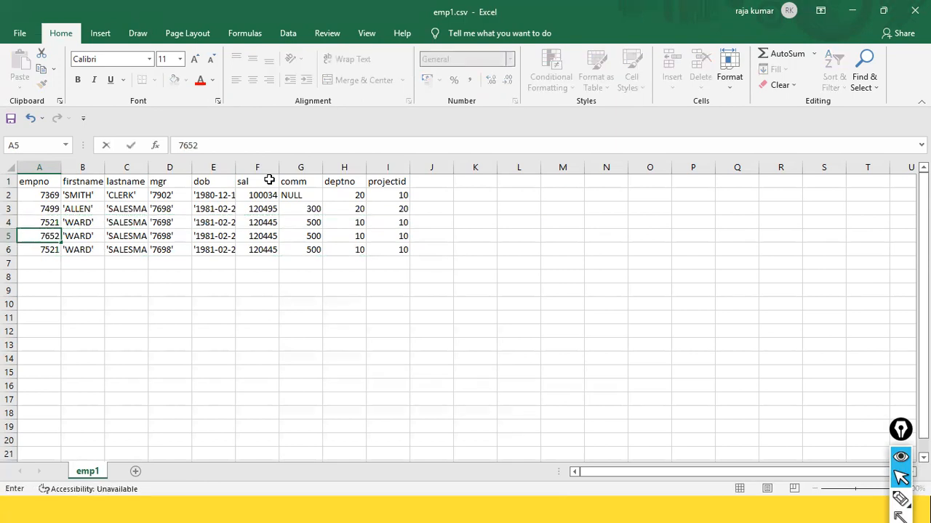
pyautogui.press('Return')
pyautogui.write('783')
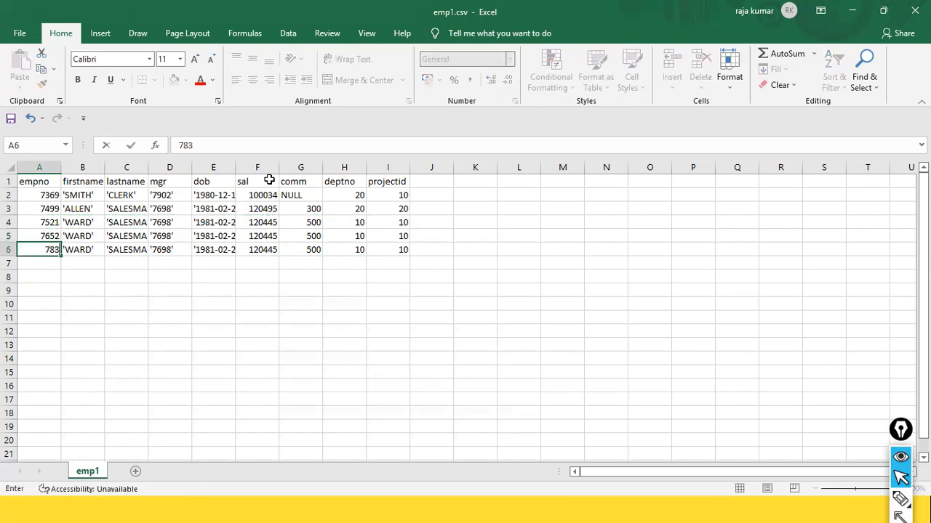
pyautogui.write('12')
pyautogui.press('Return')
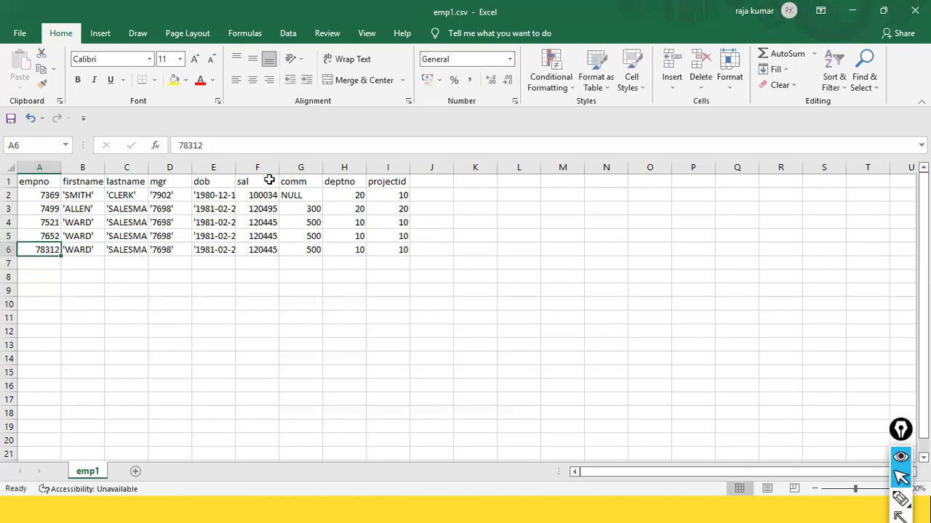
# - Replace the firstname entries of the duplicated records in B5 and B6 with two new first names
pyautogui.press('Up')
pyautogui.press('Up')
pyautogui.press('Right')
pyautogui.press('Right')
pyautogui.press('Right')
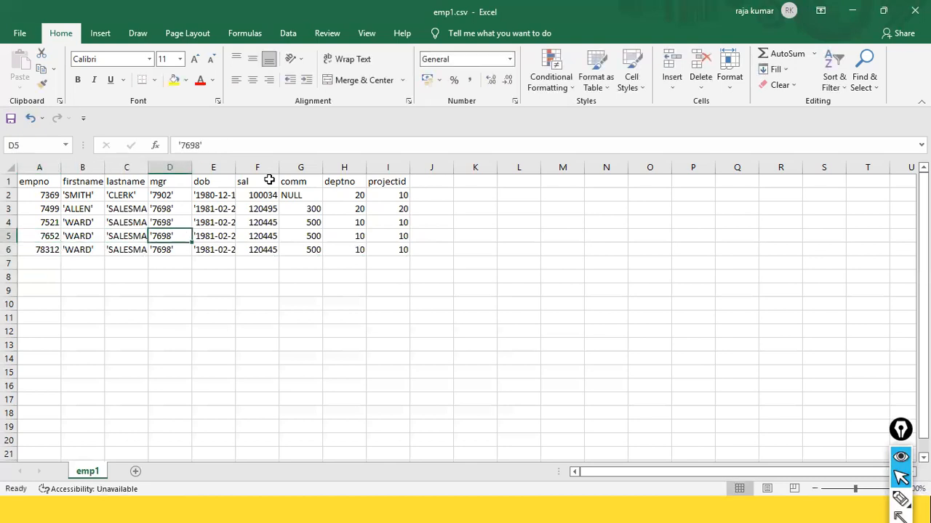
pyautogui.press('Left')
pyautogui.press('Left')
pyautogui.press('Up')
pyautogui.press('Up')
pyautogui.press('Up')
pyautogui.press('Down')
pyautogui.press('Down')
pyautogui.press('Down')
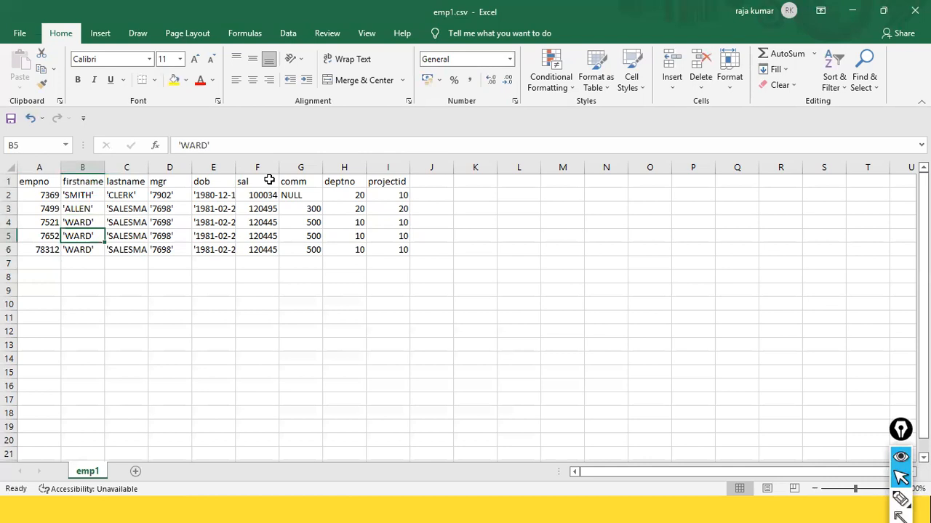
pyautogui.write('JOHN')
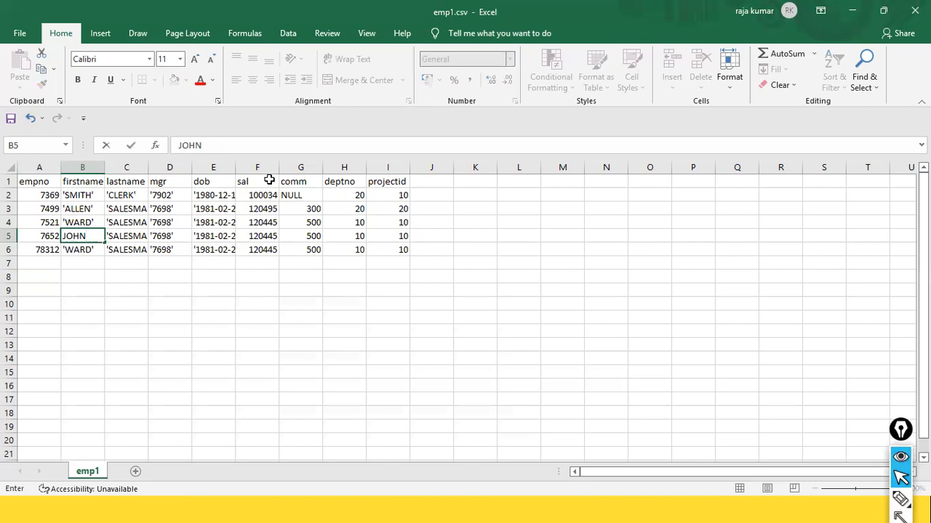
pyautogui.press('Return')
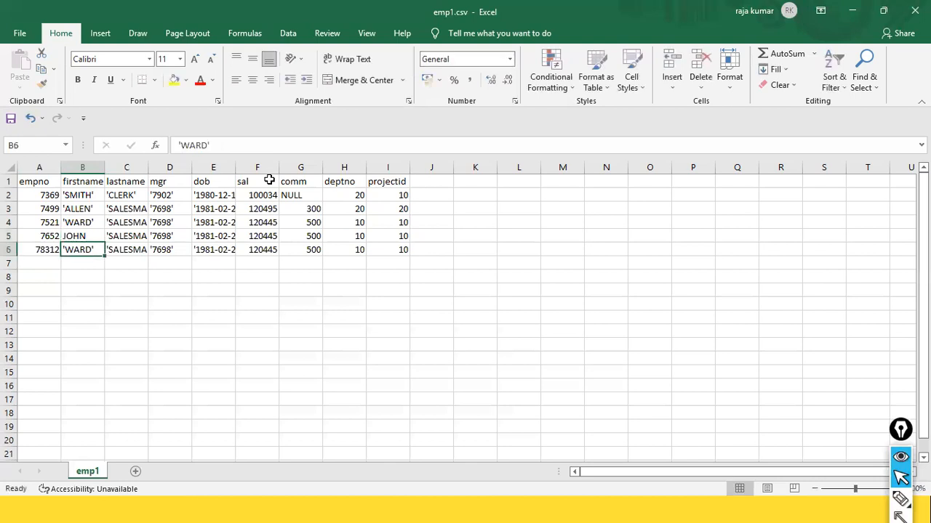
pyautogui.write('Shwetha')
pyautogui.press('Return')
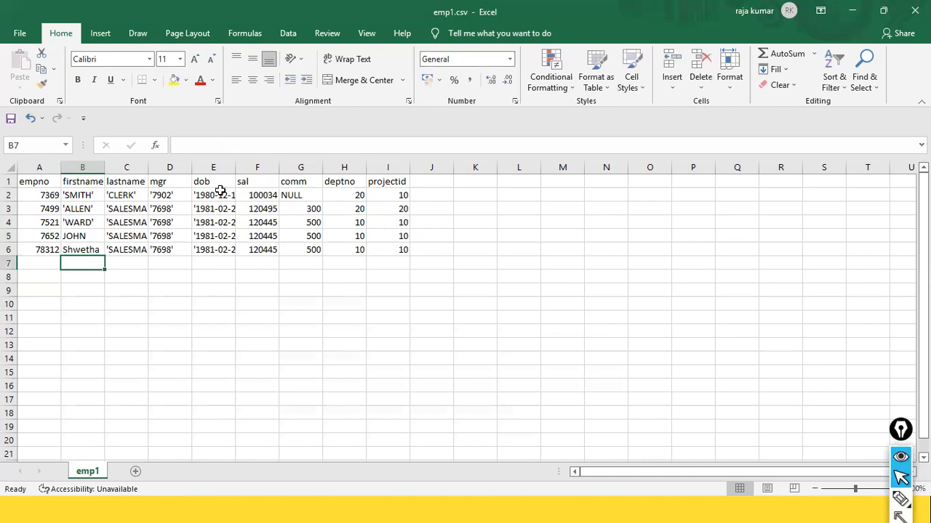
# - Set the sal values in F5 and F6 to 240413 and 117234
pyautogui.click(120, 221)
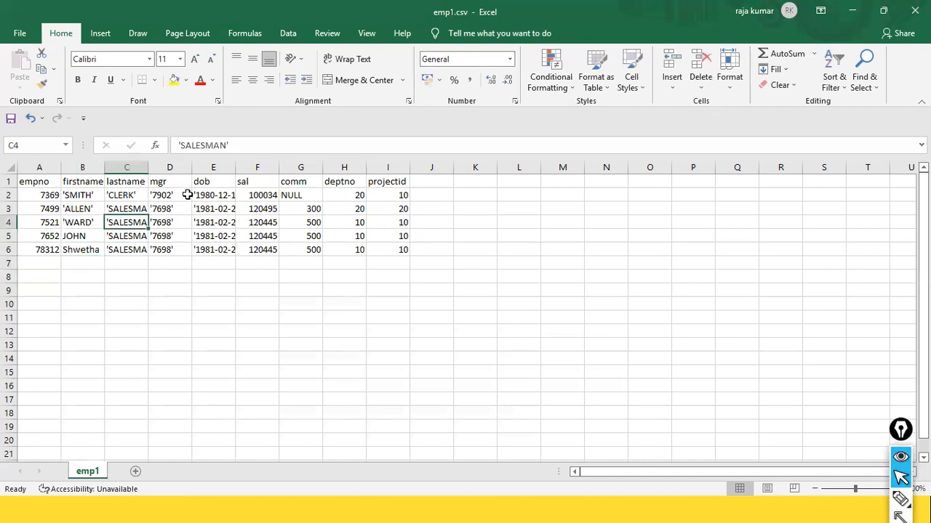
pyautogui.click(263, 237)
pyautogui.write('2')
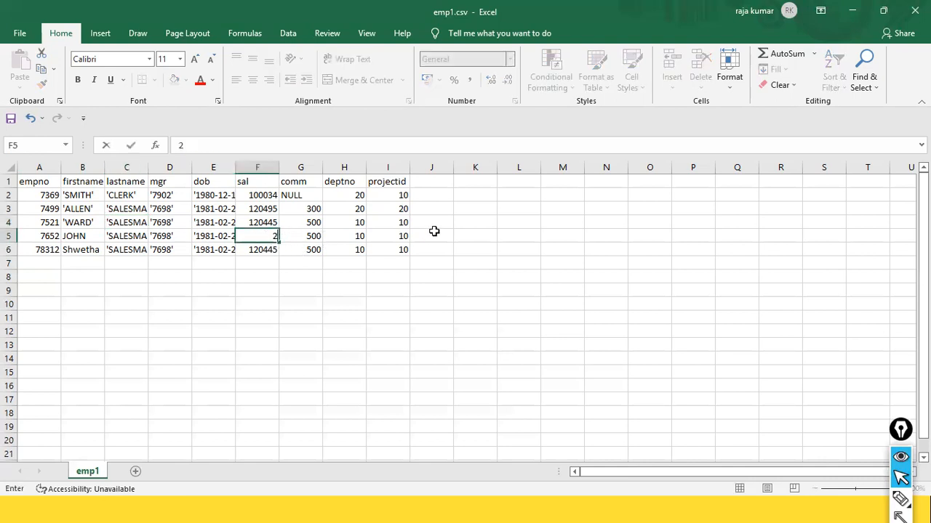
pyautogui.write('40413')
pyautogui.press('Return')
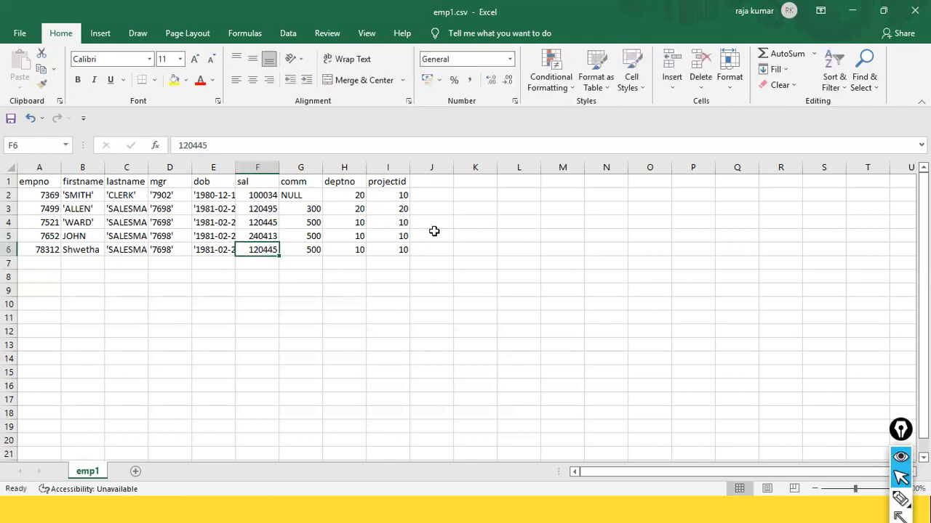
pyautogui.write('117234\\')
pyautogui.press('Return')
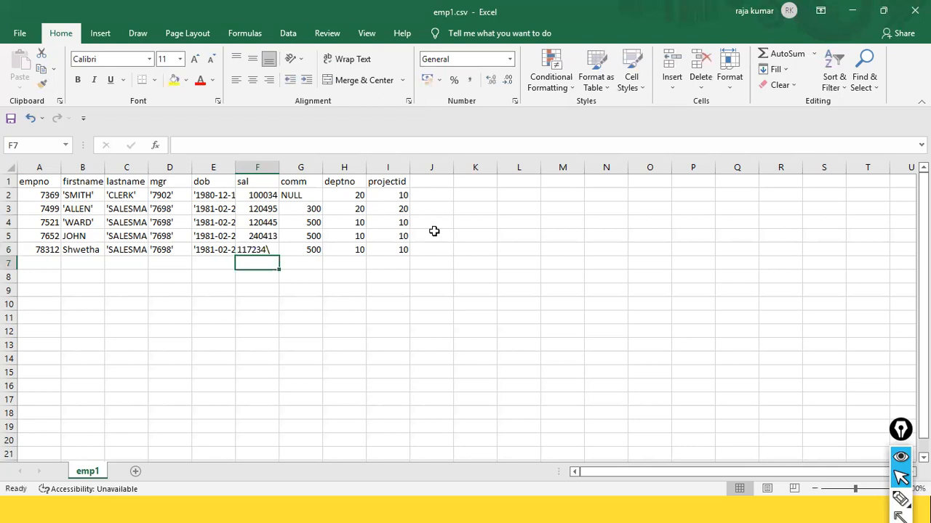
pyautogui.press('Up')
pyautogui.click(264, 137)
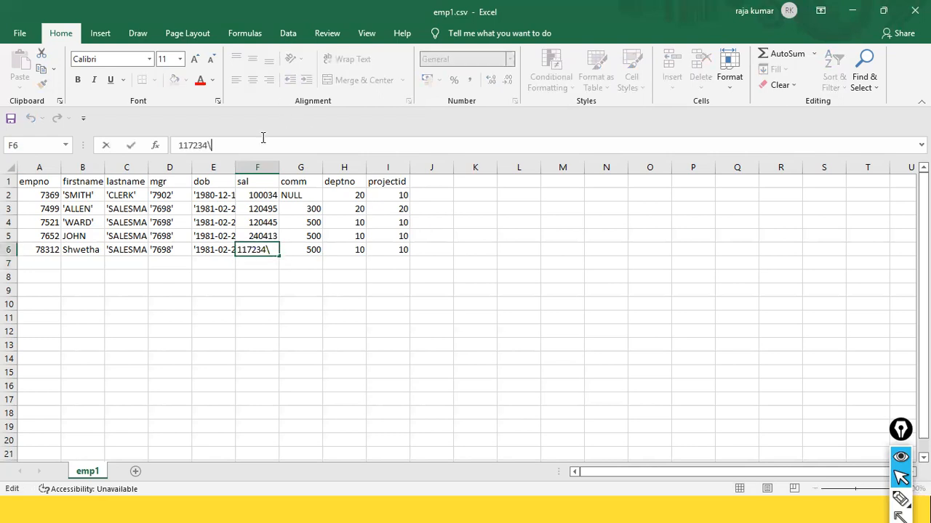
pyautogui.press('BackSpace')
pyautogui.press('Return')
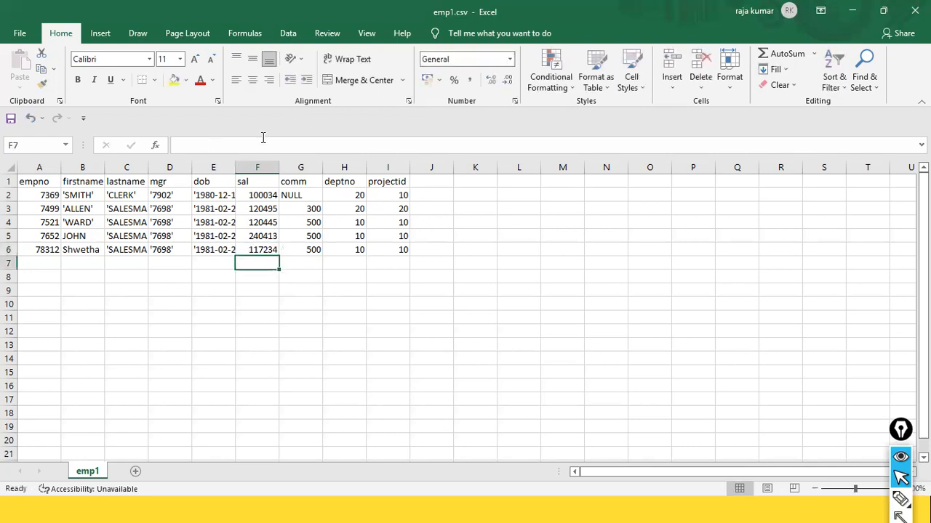
# - Rename the comm header in G1 to LOP and set G2 to 0
pyautogui.click(261, 209)
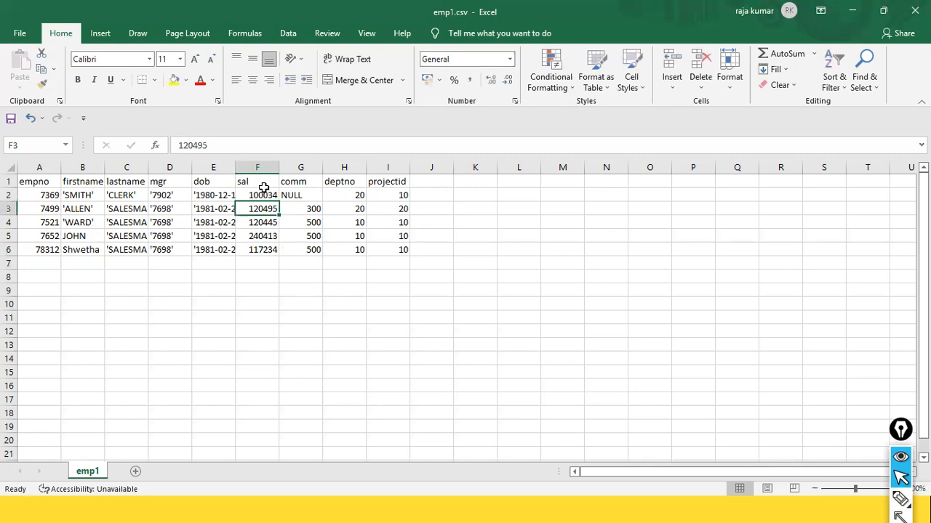
pyautogui.click(309, 181)
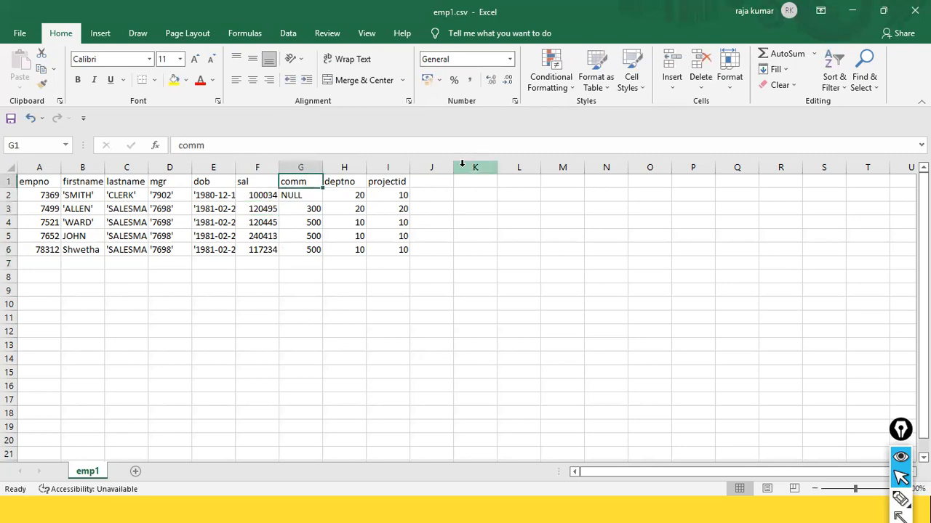
pyautogui.write('LOP')
pyautogui.press('Return')
pyautogui.press('Down')
pyautogui.press('Up')
pyautogui.write('0')
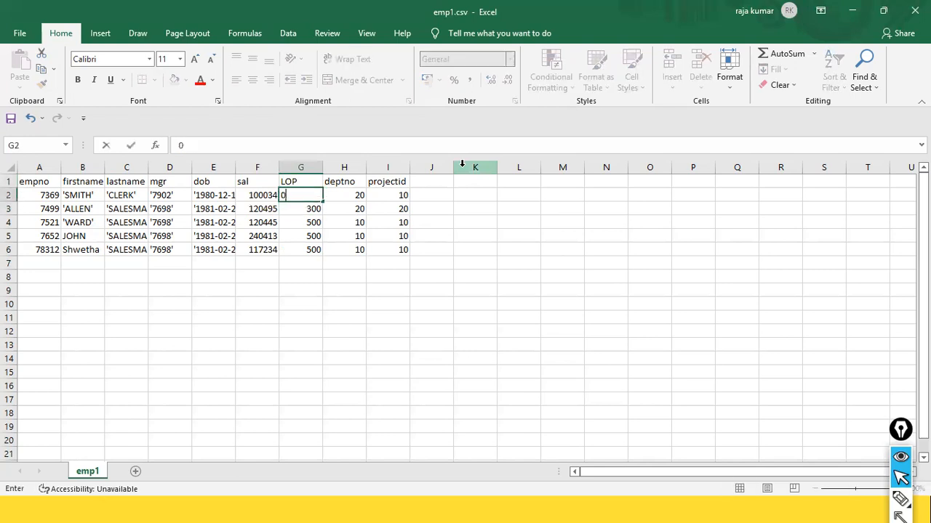
pyautogui.press('Return')
# - Set the LOP values in G3 through G6 to 25000, 10200, 5000 and 15000
pyautogui.press('Right')
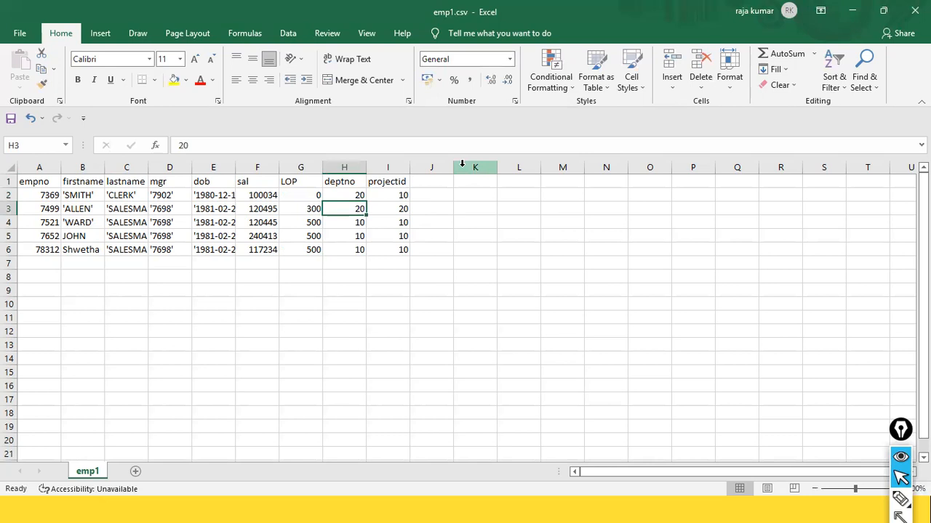
pyautogui.press('Left')
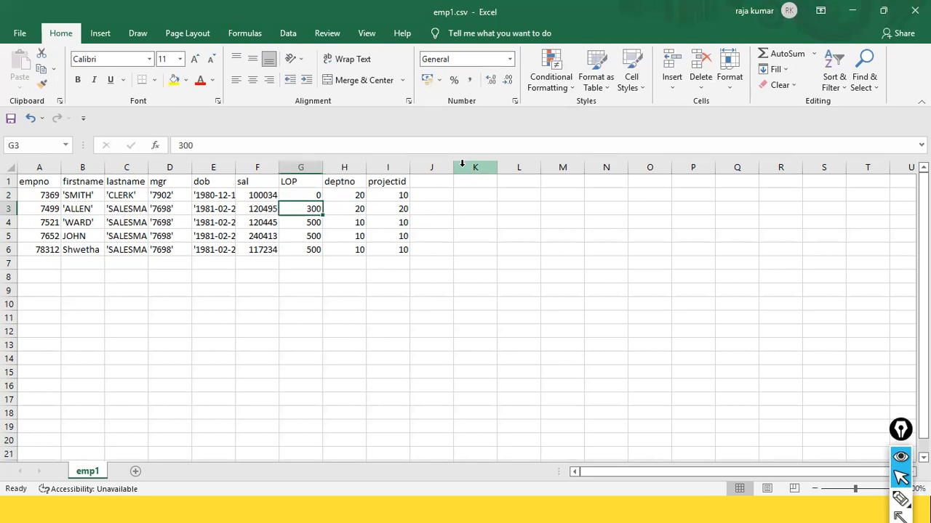
pyautogui.write('25000')
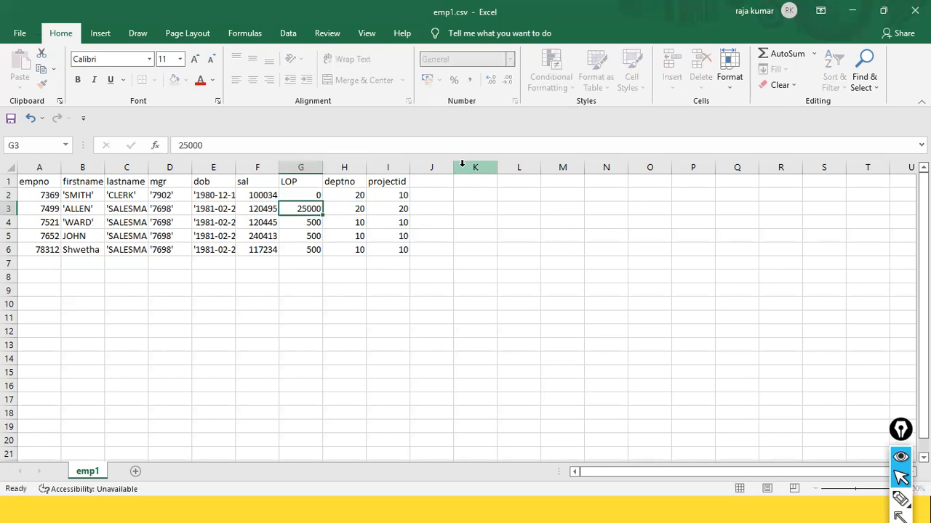
pyautogui.press('Return')
pyautogui.write('10200')
pyautogui.press('Return')
pyautogui.write('5')
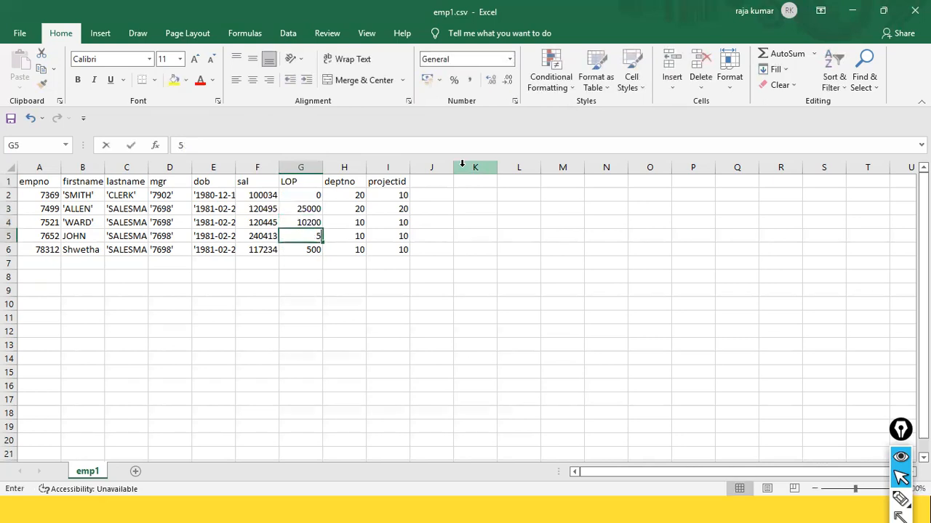
pyautogui.write('000')
pyautogui.press('Return')
pyautogui.write('15000')
pyautogui.press('Return')
pyautogui.press('Up')
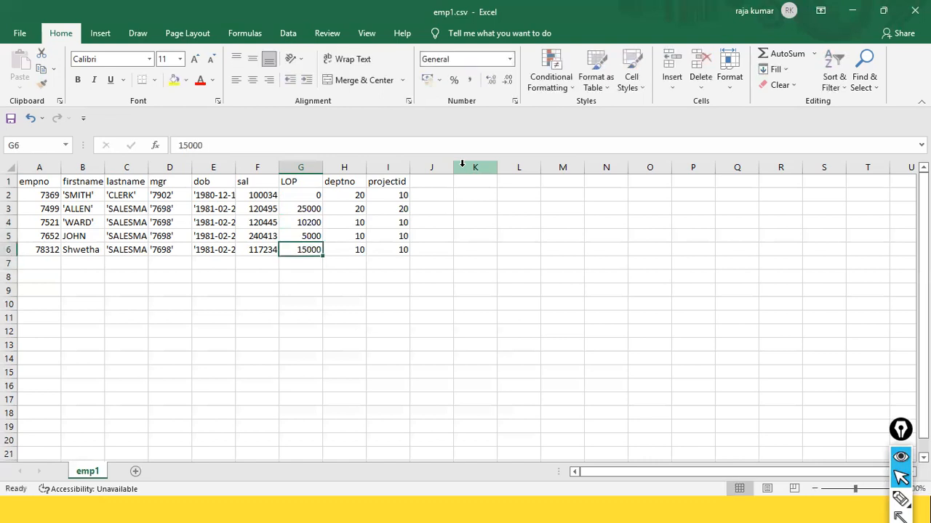
# - Delete the deptno and projectid columns, H and I, and select the remaining employee data in A1:G6
pyautogui.moveTo(342, 168); pyautogui.dragTo(389, 167)
pyautogui.rightClick(390, 170)
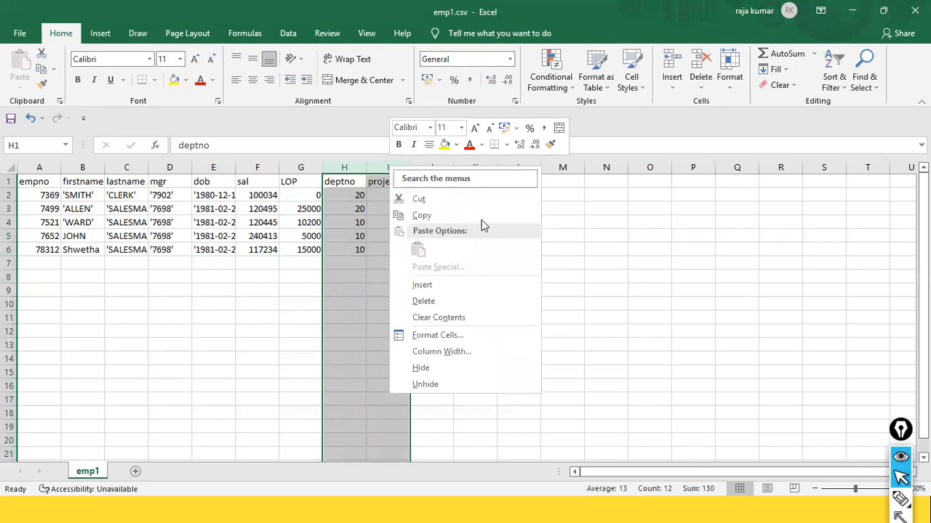
pyautogui.click(476, 200)
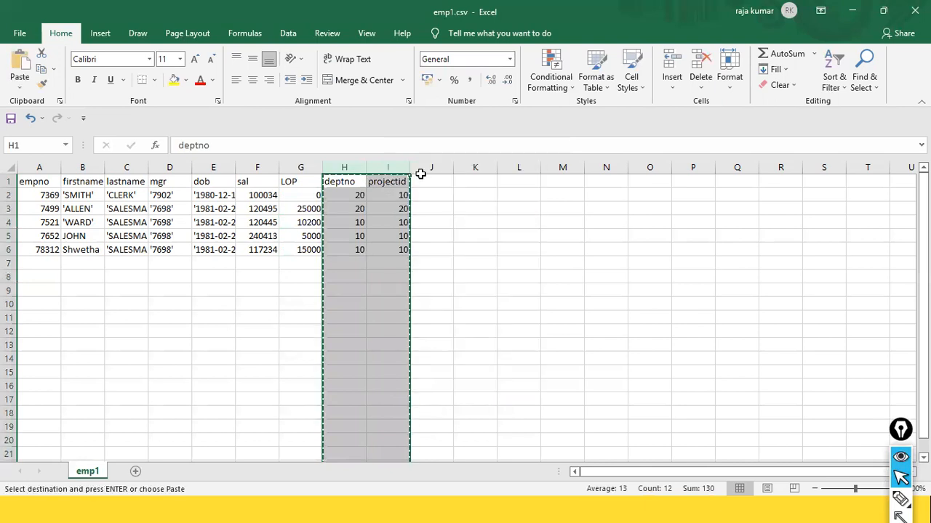
pyautogui.rightClick(356, 173)
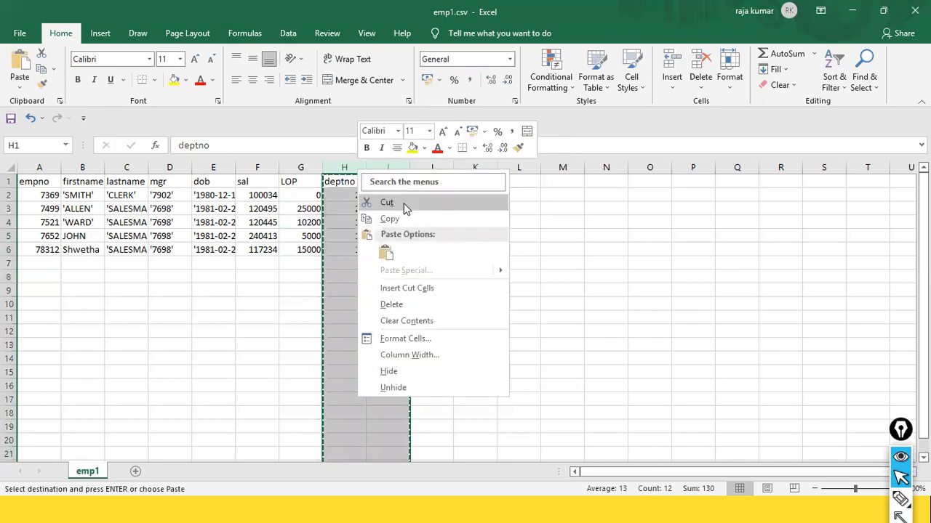
pyautogui.click(405, 306)
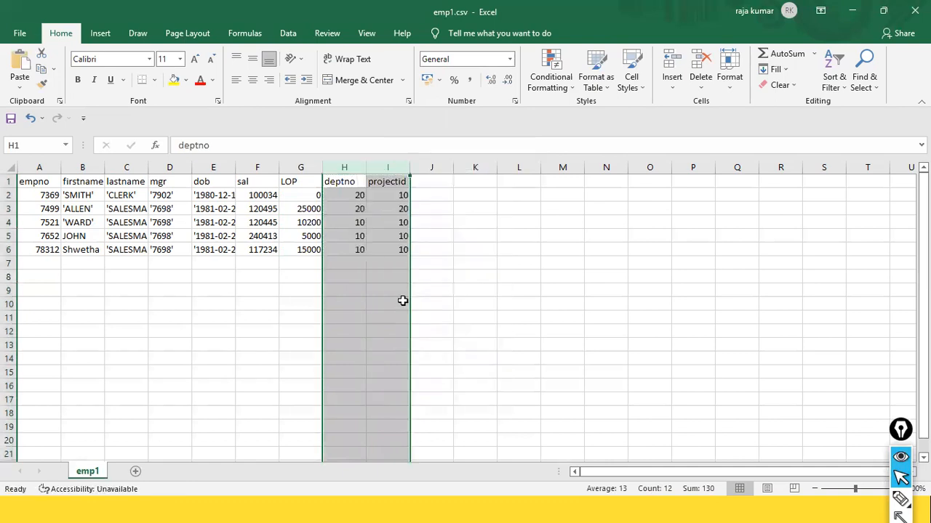
pyautogui.click(233, 194)
pyautogui.moveTo(41, 182); pyautogui.dragTo(311, 259)
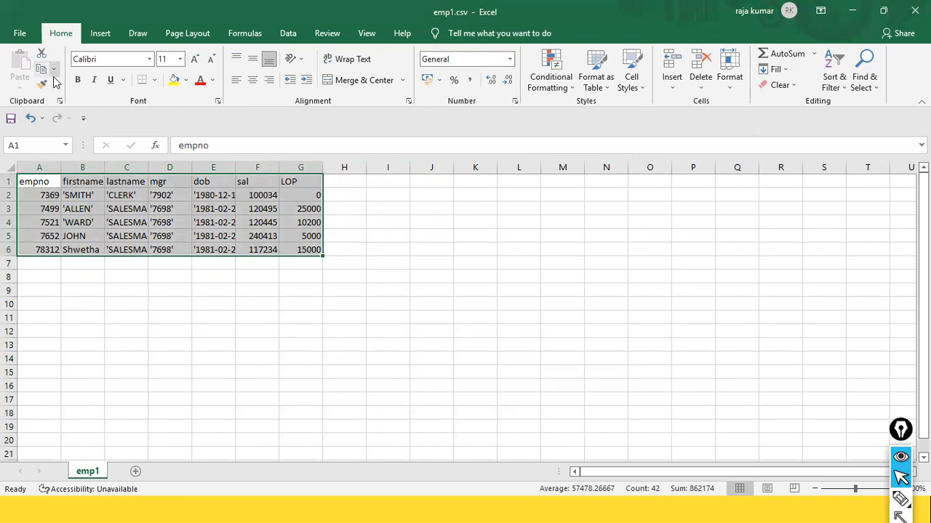
# - Switch to the Power Query Editor and import emp1.csv from the dat1 folder as a new Text/CSV source
pyautogui.doubleClick(394, 26)
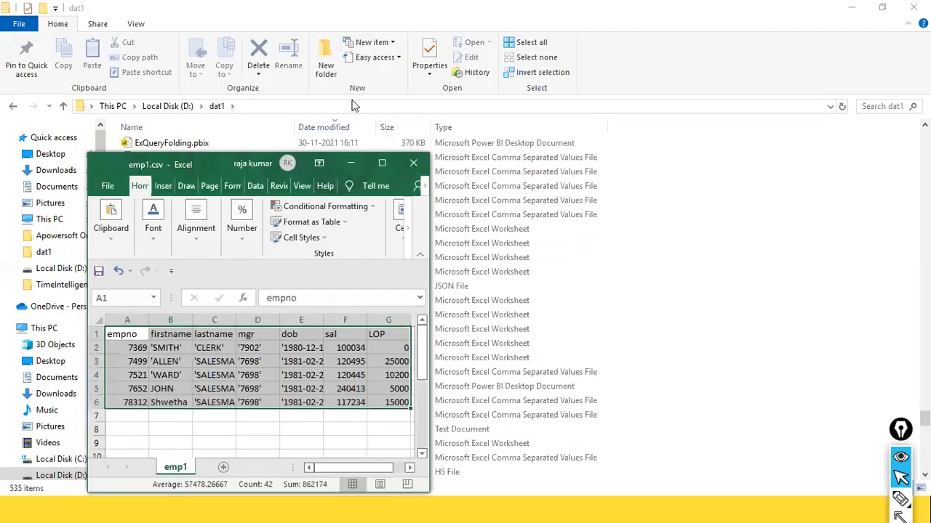
pyautogui.hotkey('alt', 'Tab')
pyautogui.press('Tab')
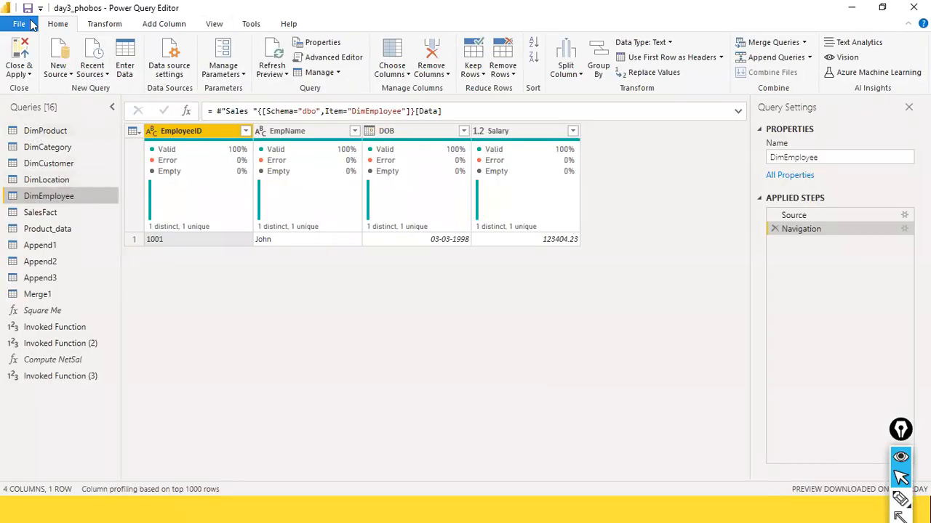
pyautogui.click(63, 73)
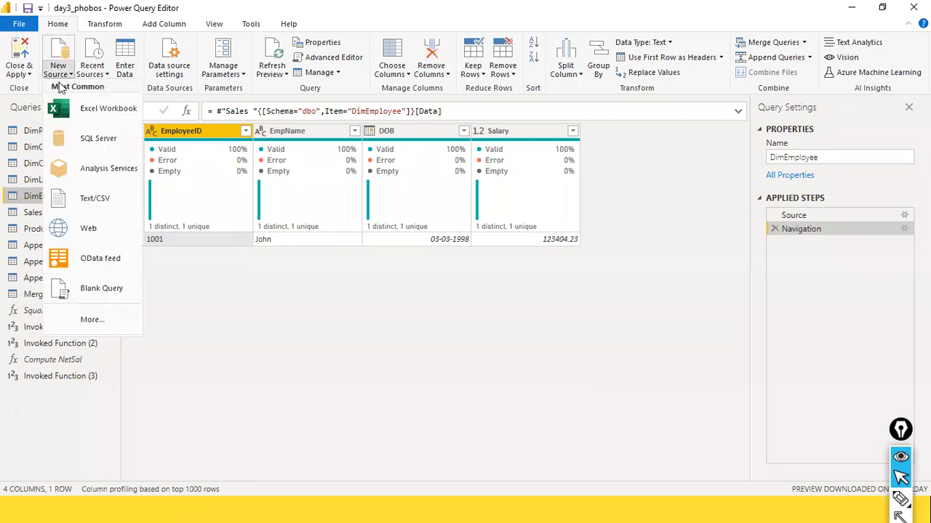
pyautogui.click(98, 198)
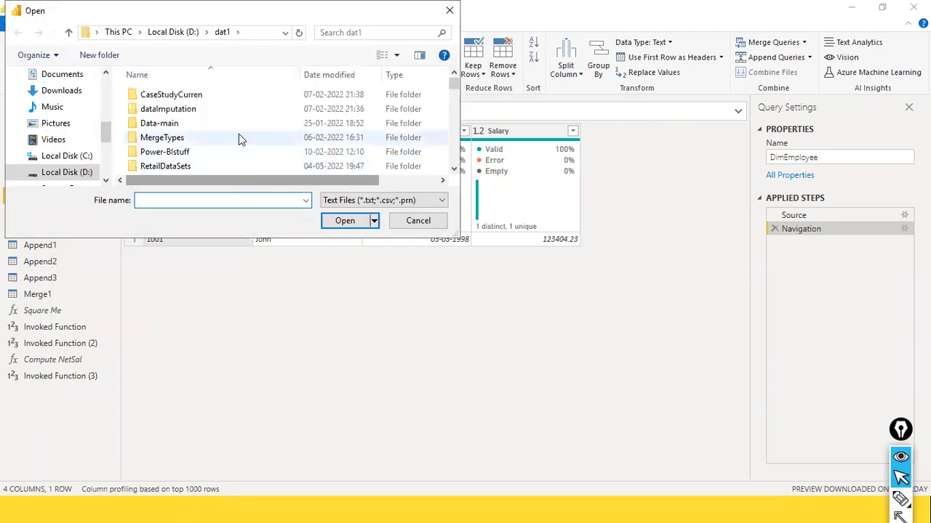
pyautogui.click(167, 139)
pyautogui.press('e')
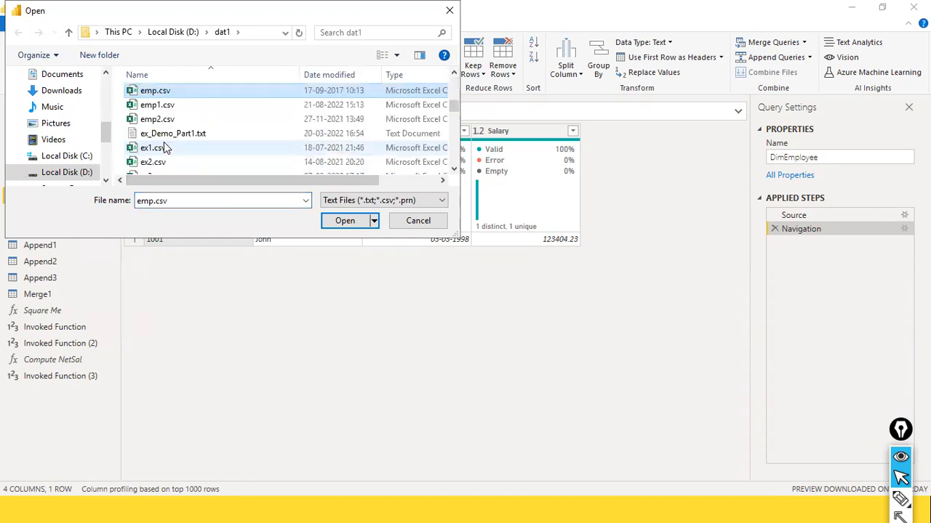
pyautogui.press('Down')
pyautogui.press('Escape')
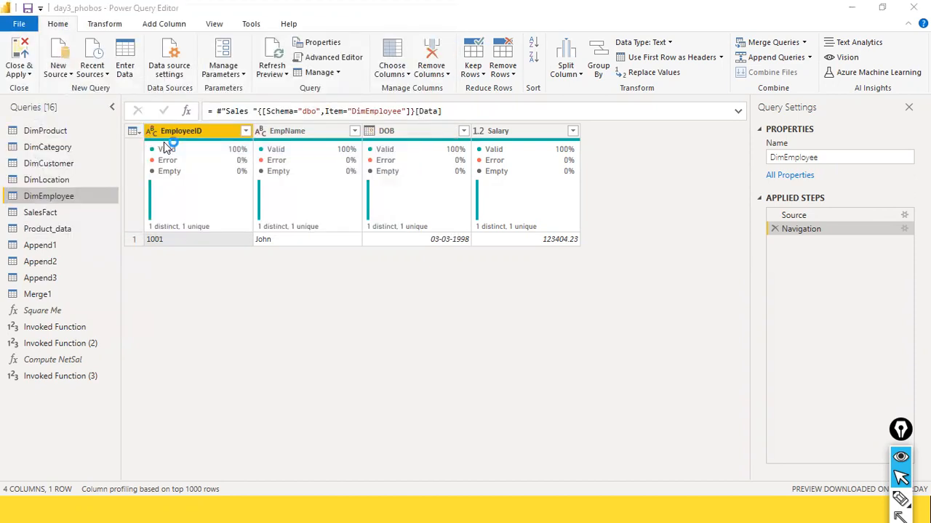
pyautogui.hotkey('alt', 'Tab')
pyautogui.hotkey('alt', 'Tab')
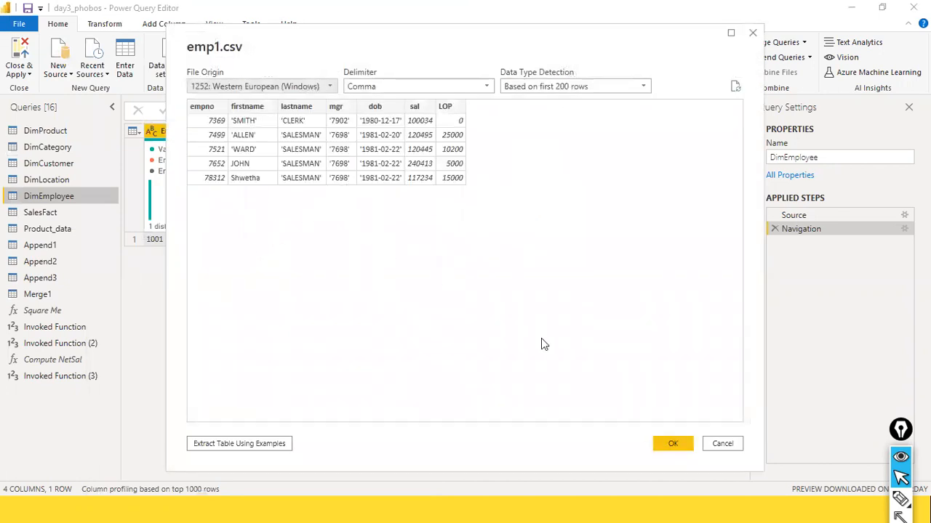
pyautogui.click(670, 444)
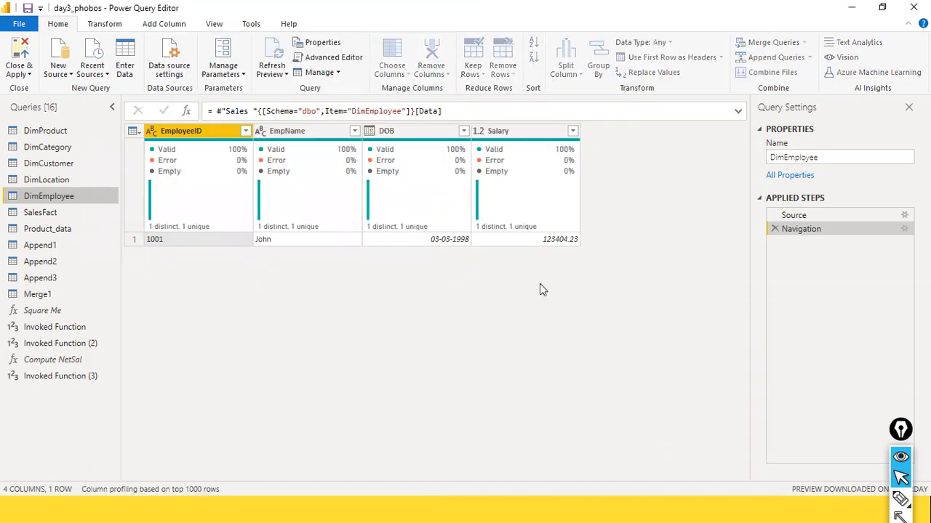
# - Review the columns of the imported emp1 query from empno across to sal and LOP
pyautogui.moveTo(378, 477); pyautogui.dragTo(597, 449)
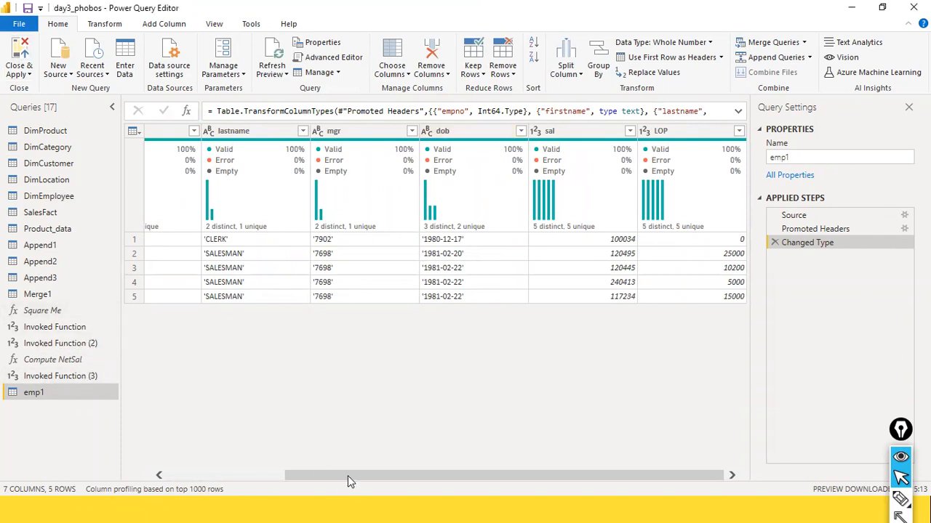
pyautogui.moveTo(348, 476); pyautogui.dragTo(171, 469)
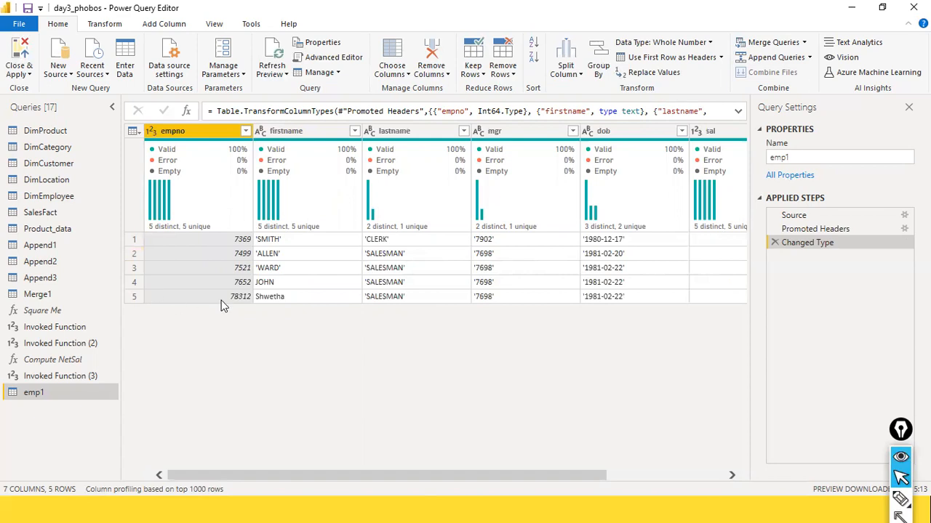
pyautogui.moveTo(381, 476); pyautogui.dragTo(742, 321)
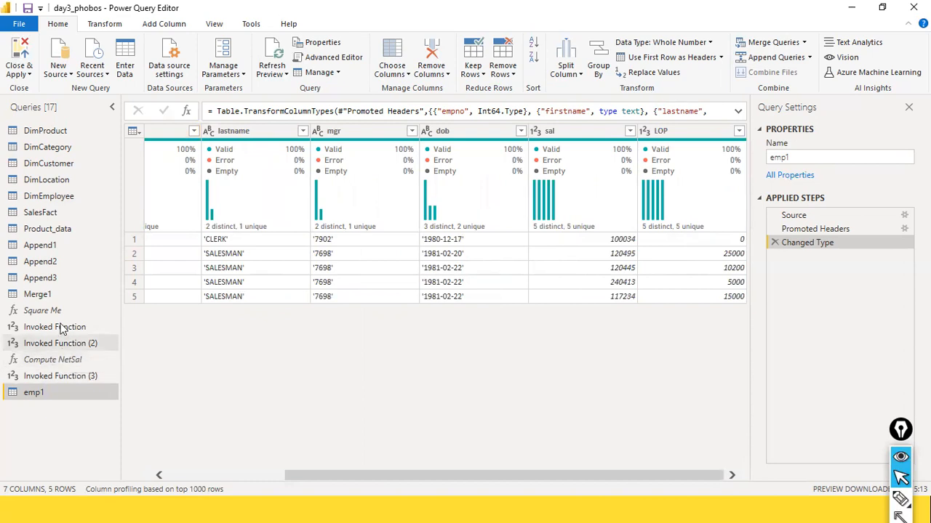
# - Start invoking a custom function on the emp1 query and name the new column NetSal
pyautogui.click(57, 361)
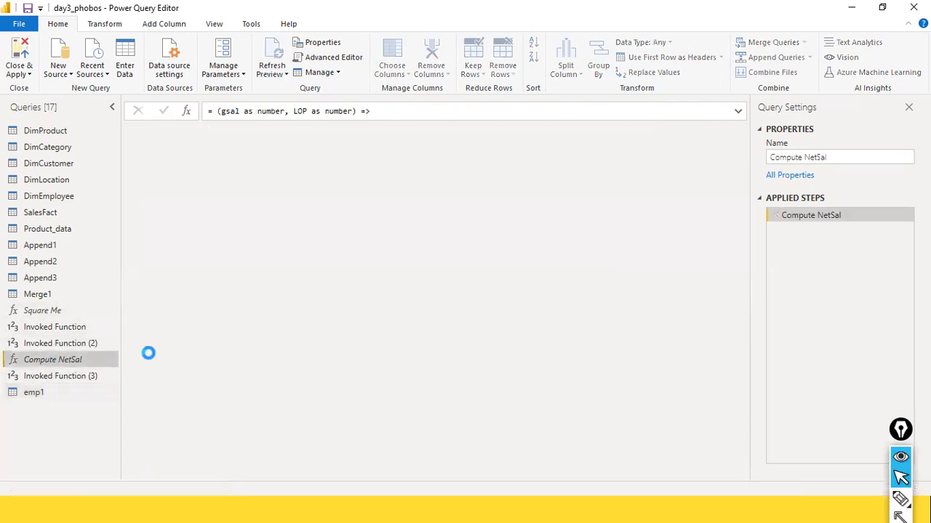
pyautogui.click(42, 393)
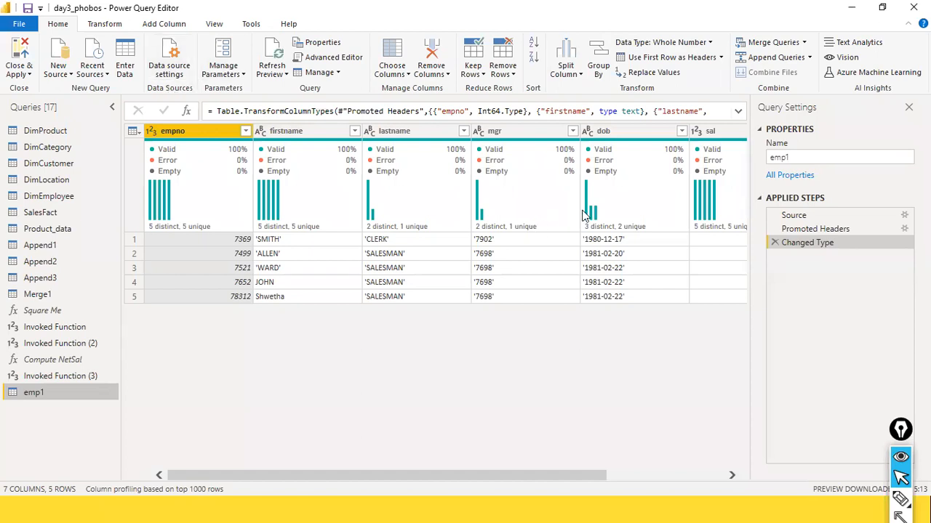
pyautogui.moveTo(355, 476); pyautogui.dragTo(719, 430)
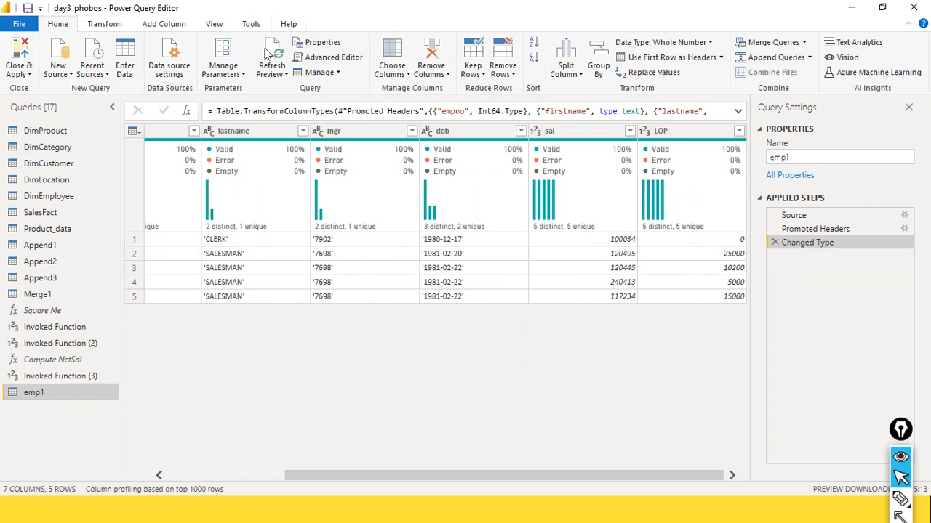
pyautogui.click(166, 24)
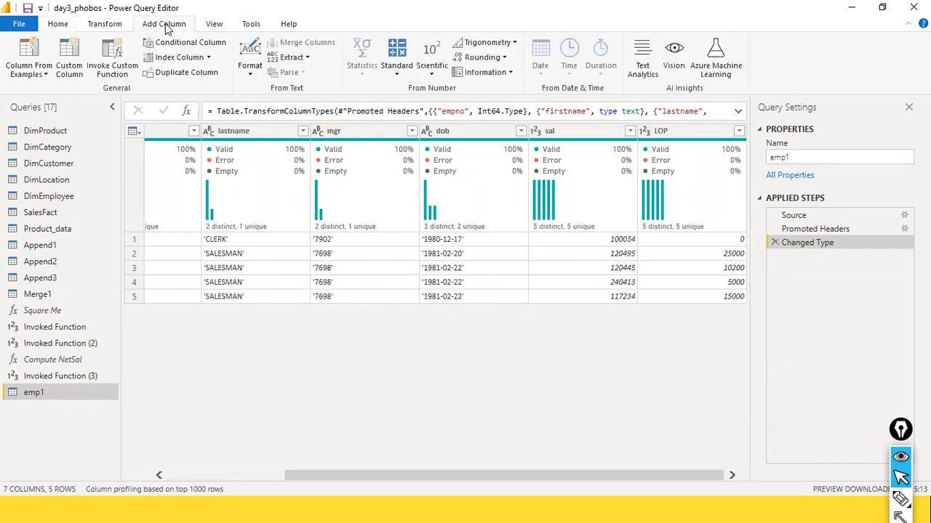
pyautogui.click(118, 67)
pyautogui.moveTo(402, 237); pyautogui.dragTo(186, 238)
pyautogui.write('Ne')
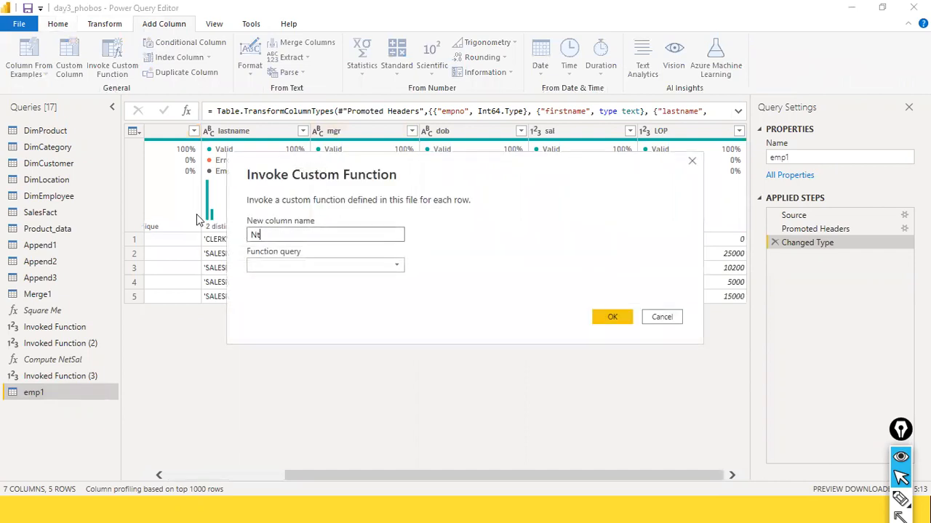
pyautogui.write('tSal')
# - Choose Compute NetSal as the function query and map its gsal parameter to the sal column
pyautogui.hotkey('ctrl', 'shift', 'a')
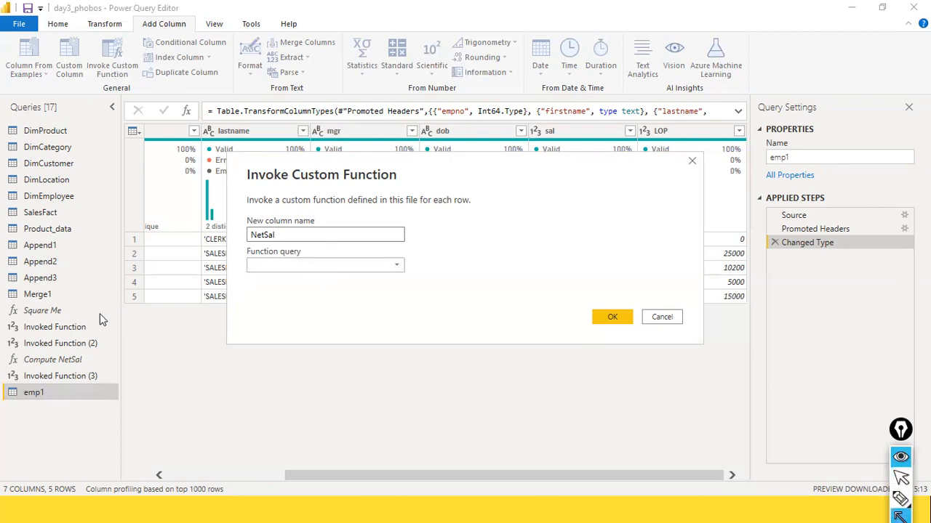
pyautogui.moveTo(79, 360)
pyautogui.mouseDown()
pyautogui.moveTo(203, 279)
pyautogui.moveTo(236, 274)
pyautogui.mouseUp()
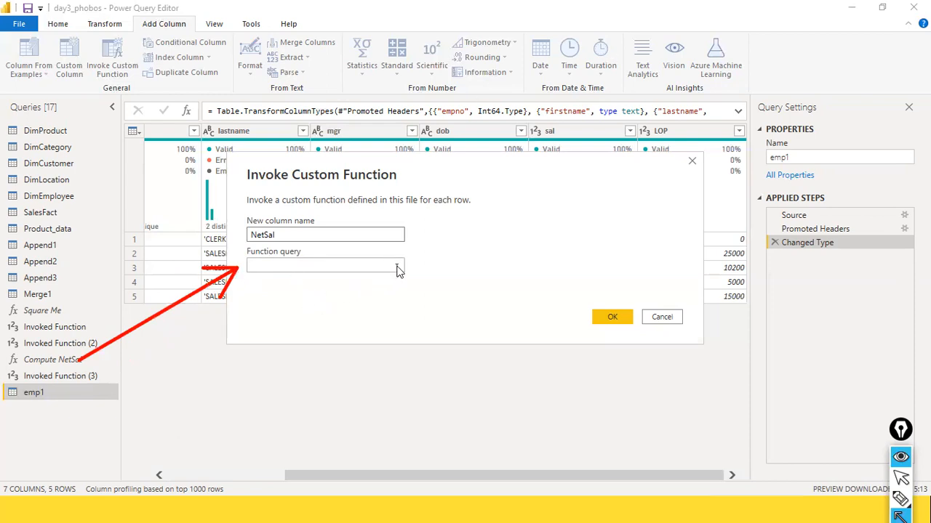
pyautogui.hotkey('ctrl', 'shift', '2')
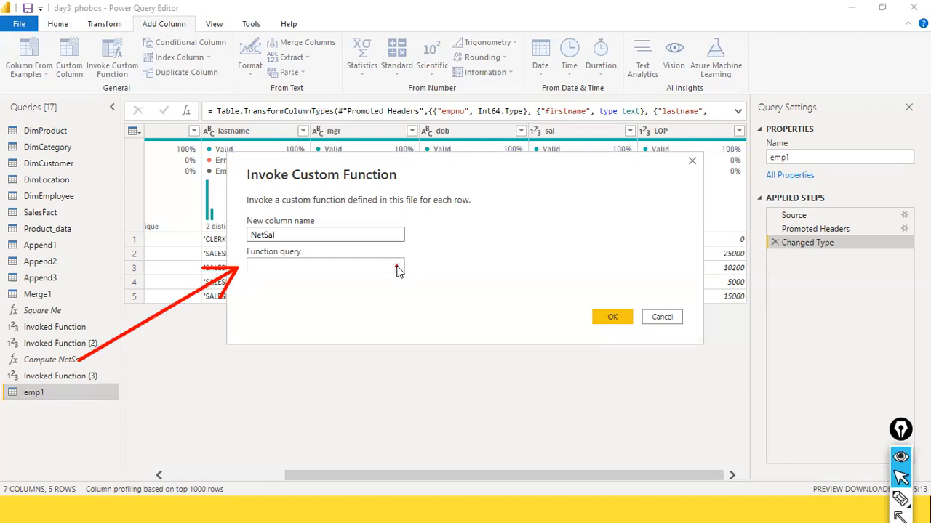
pyautogui.click(397, 267)
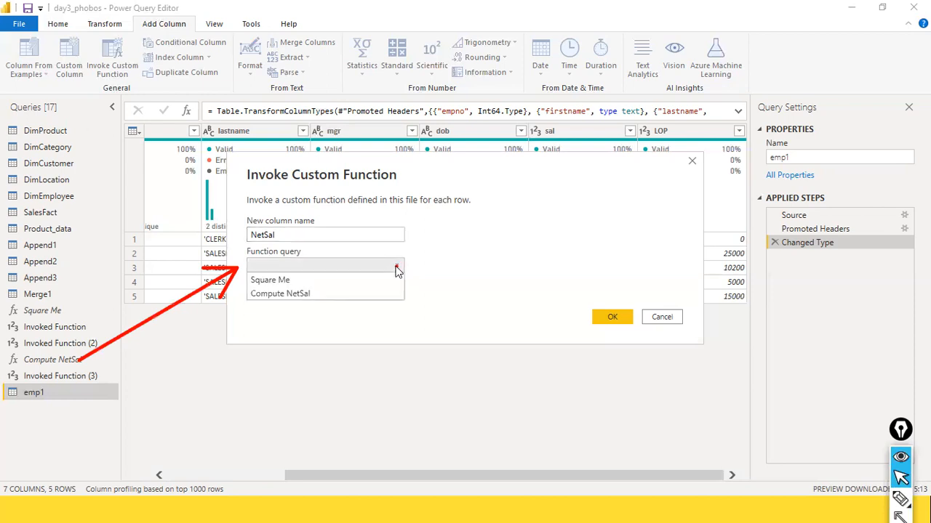
pyautogui.click(306, 295)
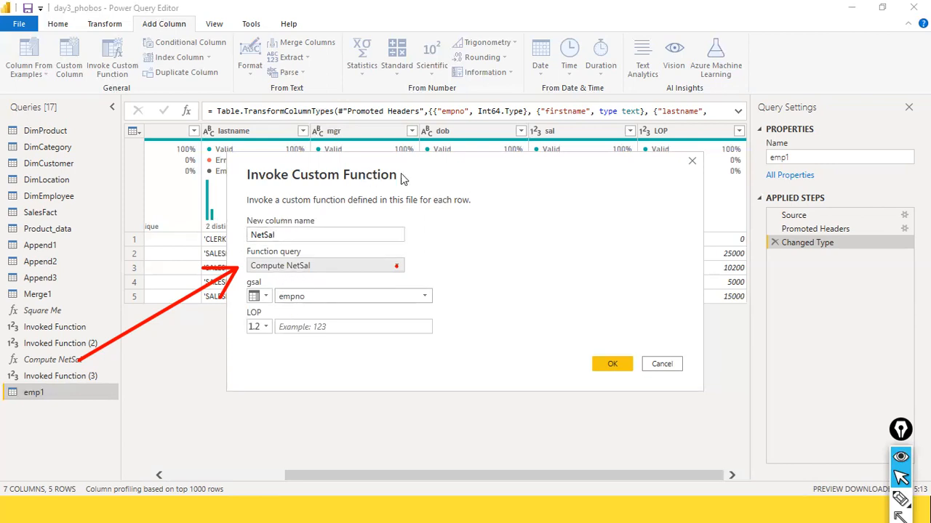
pyautogui.click(266, 296)
pyautogui.click(278, 330)
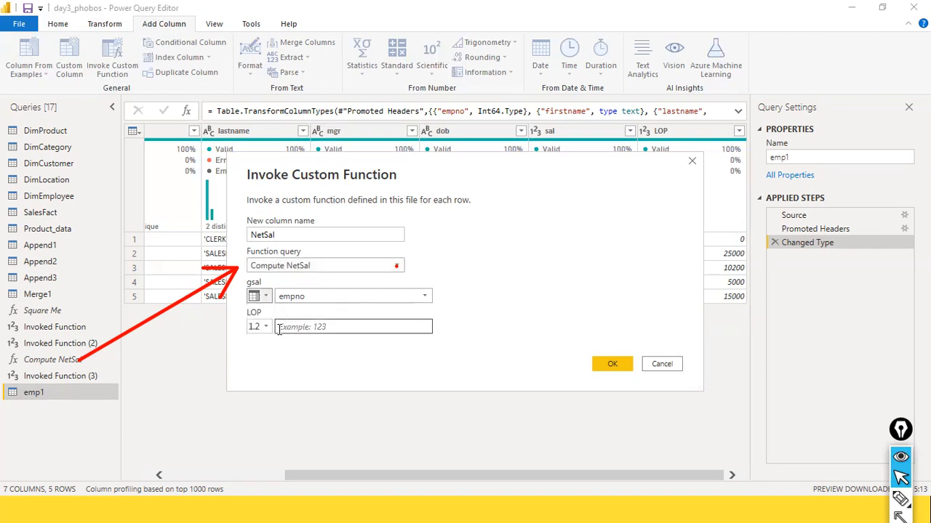
pyautogui.click(426, 297)
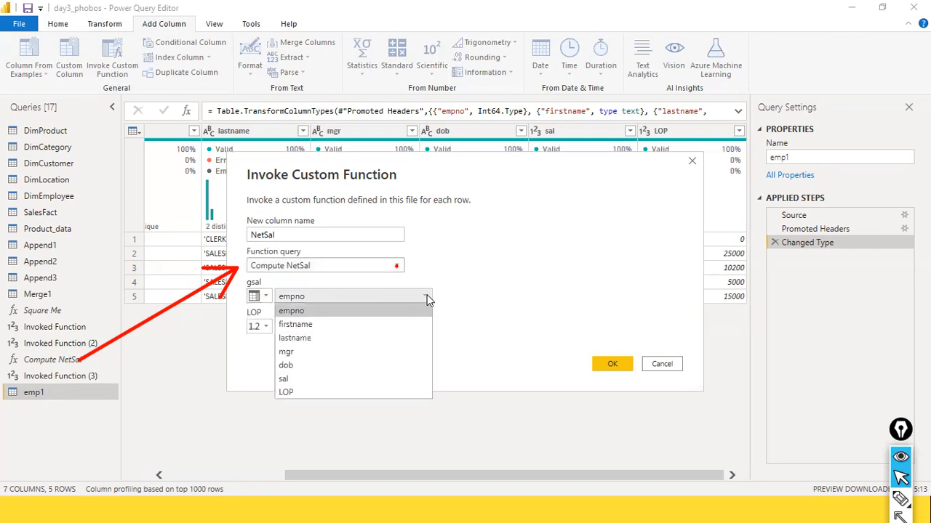
pyautogui.click(329, 379)
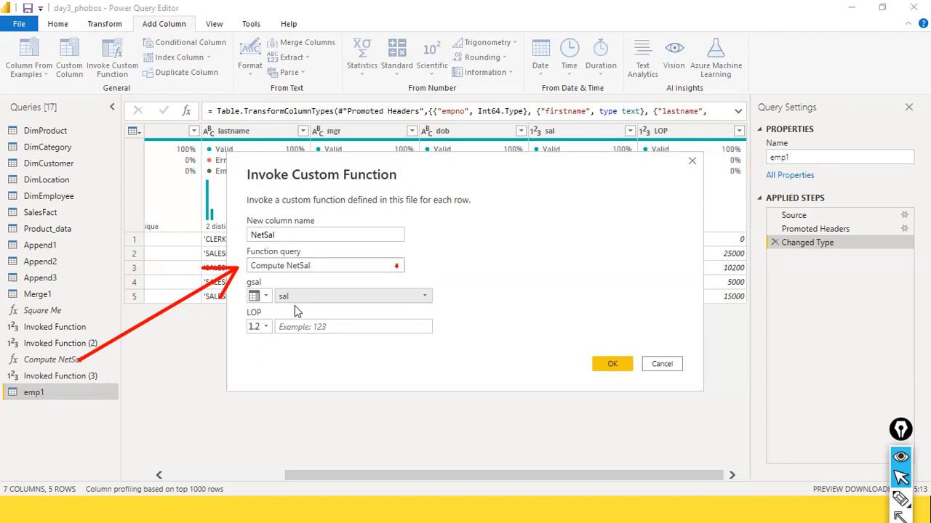
# - Change the LOP parameter's input type to Column Name and map it to the LOP column
pyautogui.click(261, 326)
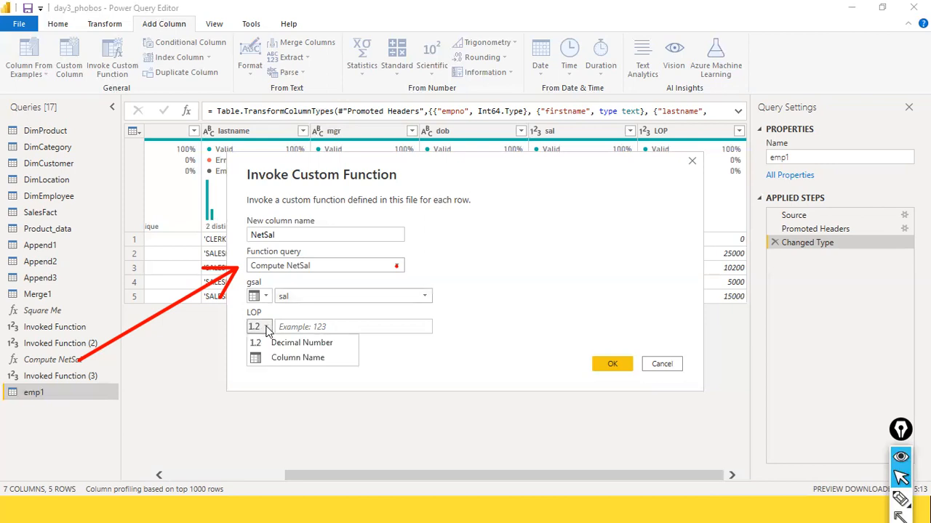
pyautogui.click(271, 342)
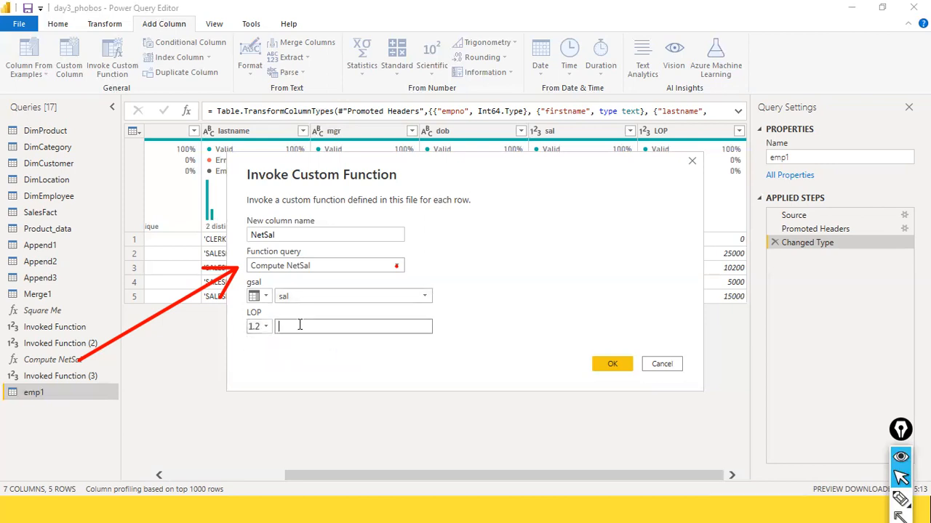
pyautogui.click(260, 327)
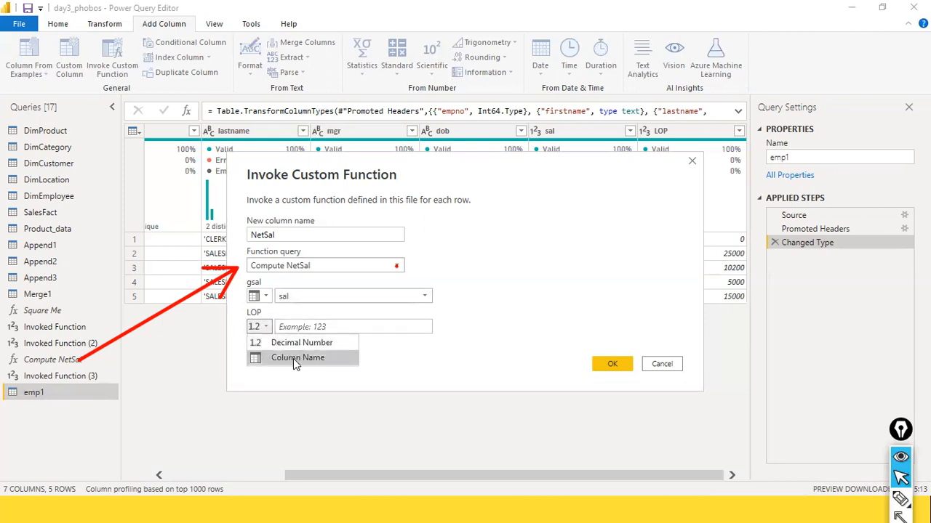
pyautogui.click(316, 327)
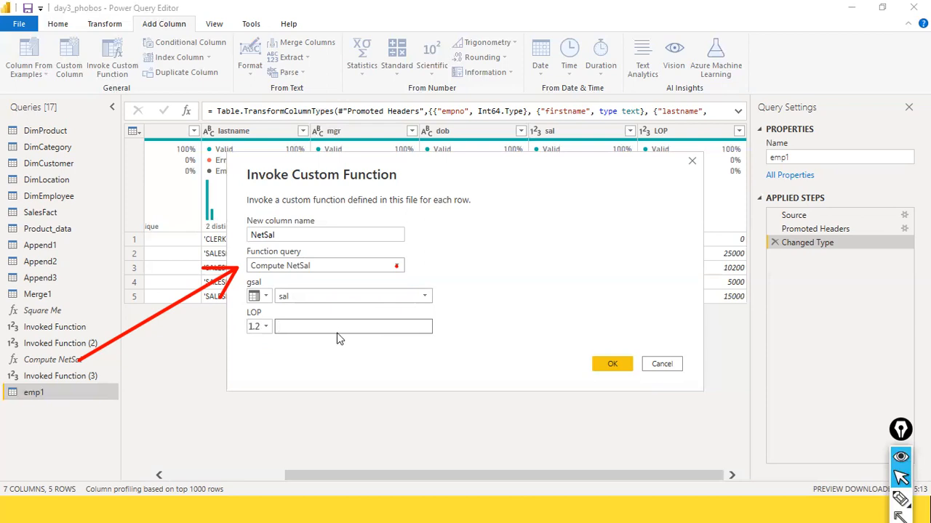
pyautogui.click(264, 327)
pyautogui.click(285, 357)
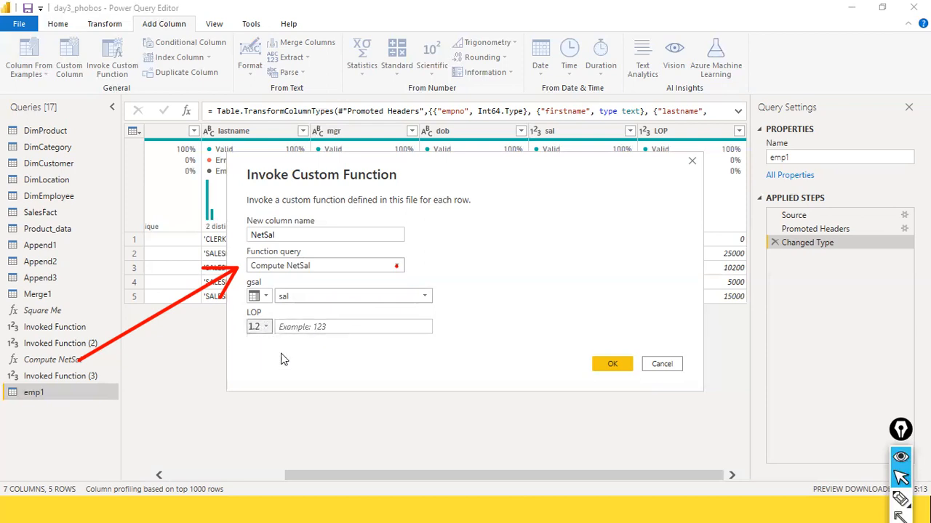
pyautogui.click(422, 328)
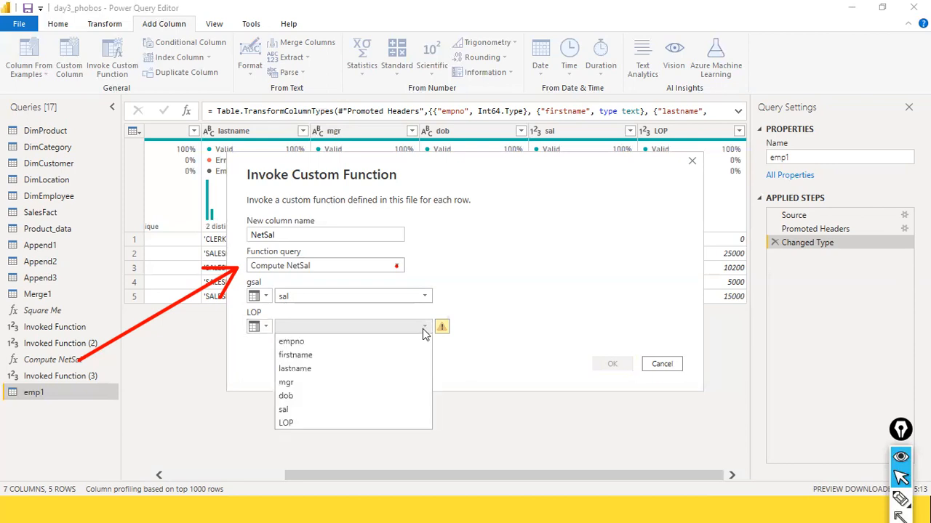
pyautogui.click(304, 423)
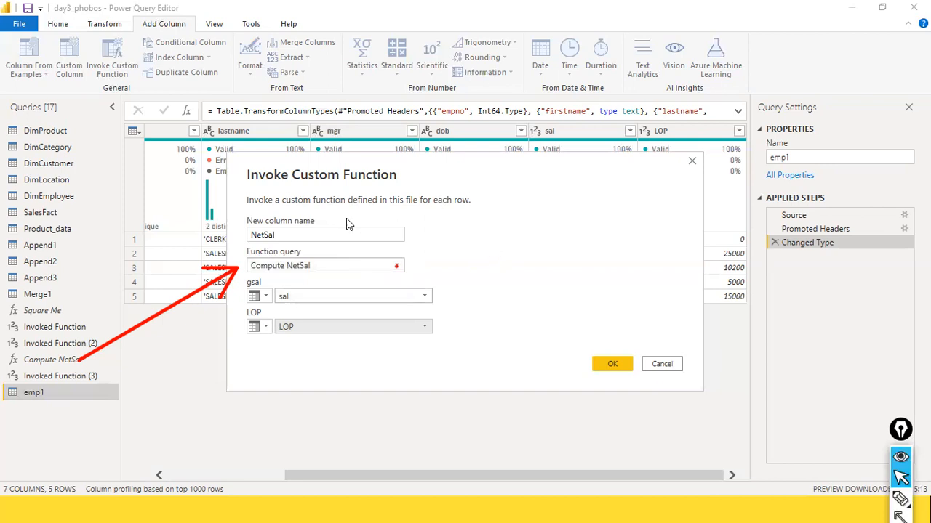
# - Confirm the custom function invocation to add the NetSal column to emp1
pyautogui.moveTo(548, 211); pyautogui.dragTo(321, 232)
pyautogui.moveTo(571, 247); pyautogui.dragTo(410, 266)
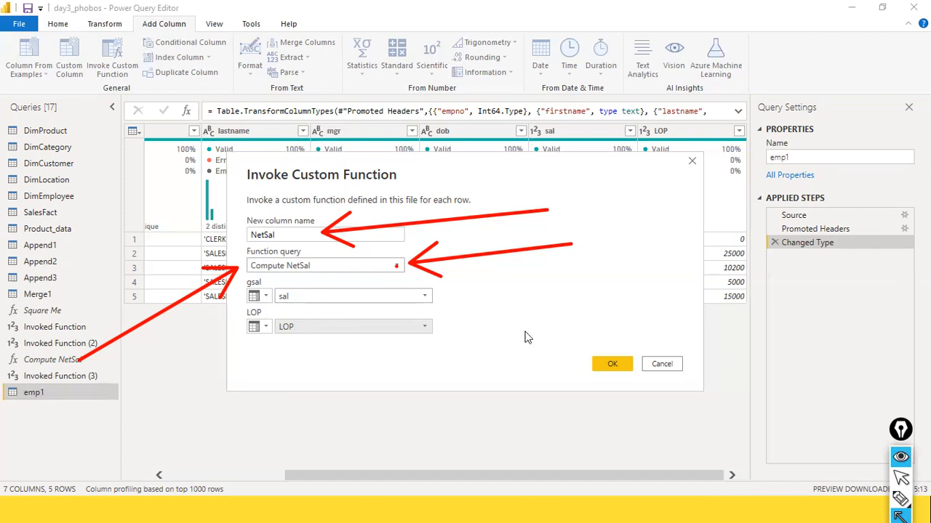
pyautogui.click(609, 365)
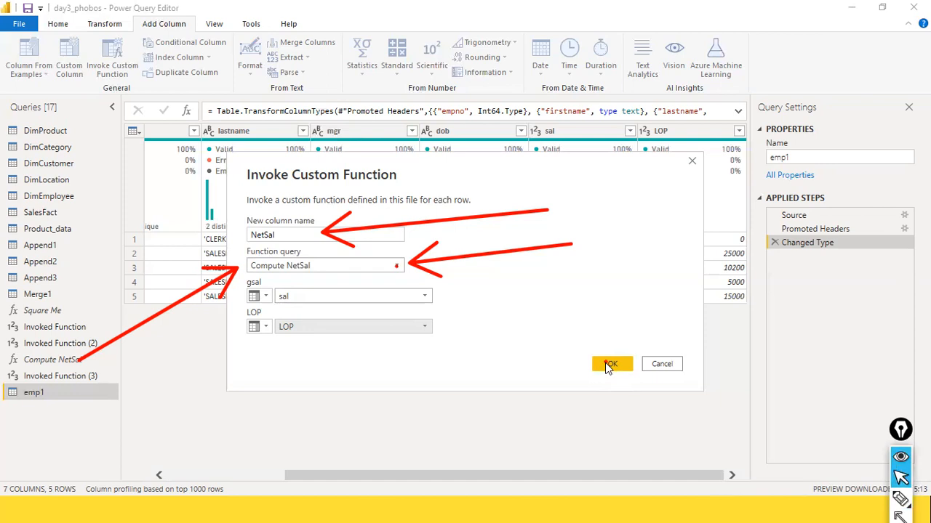
pyautogui.click(611, 365)
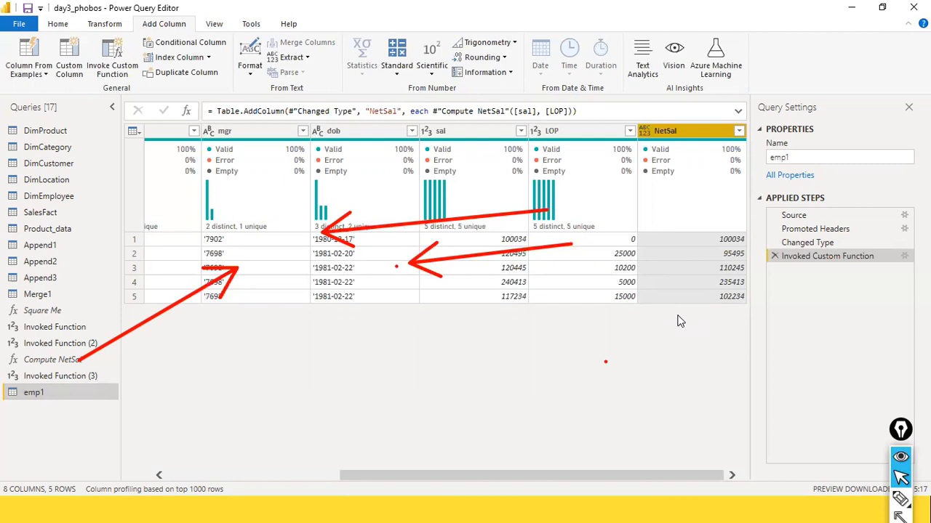
pyautogui.hotkey('ctrl', 'shift', '7')
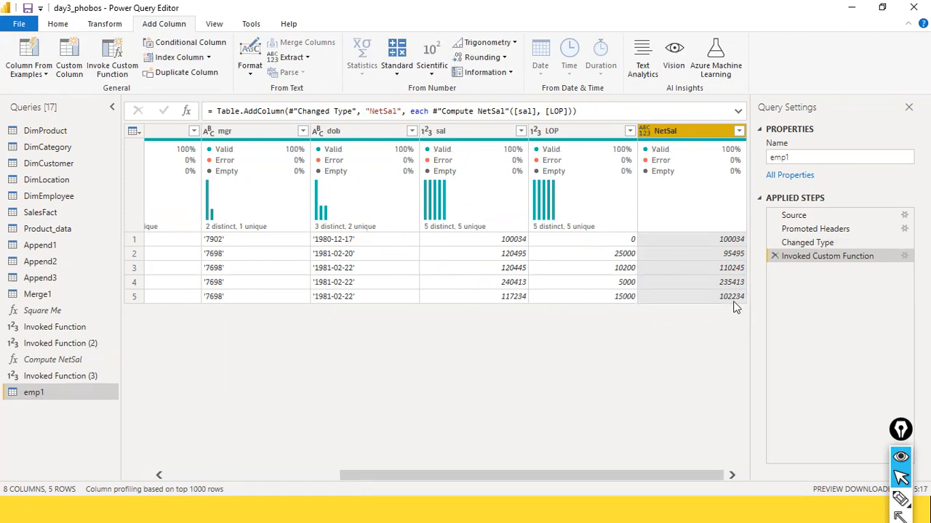
# - Examine the full Compute NetSal formula and compare it with the sal, LOP and NetSal columns in emp1
pyautogui.click(285, 478)
pyautogui.moveTo(285, 477); pyautogui.dragTo(576, 459)
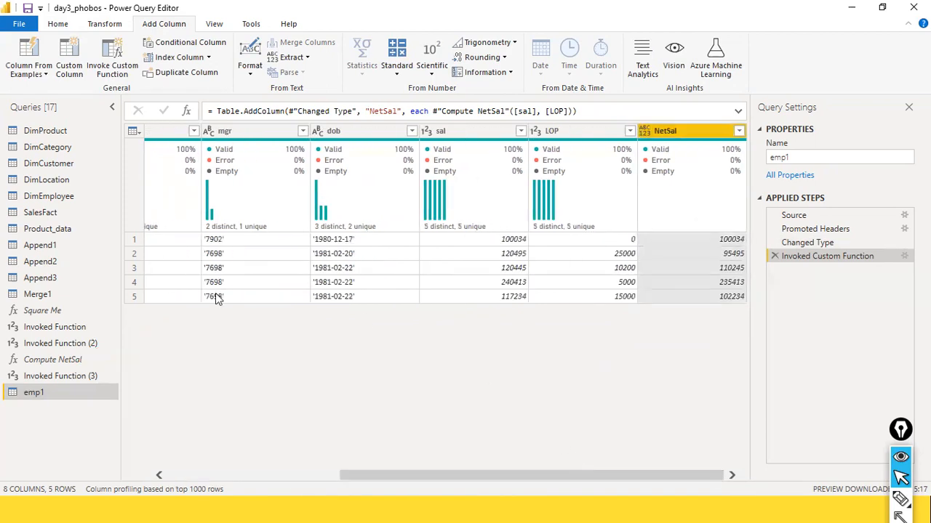
pyautogui.click(63, 359)
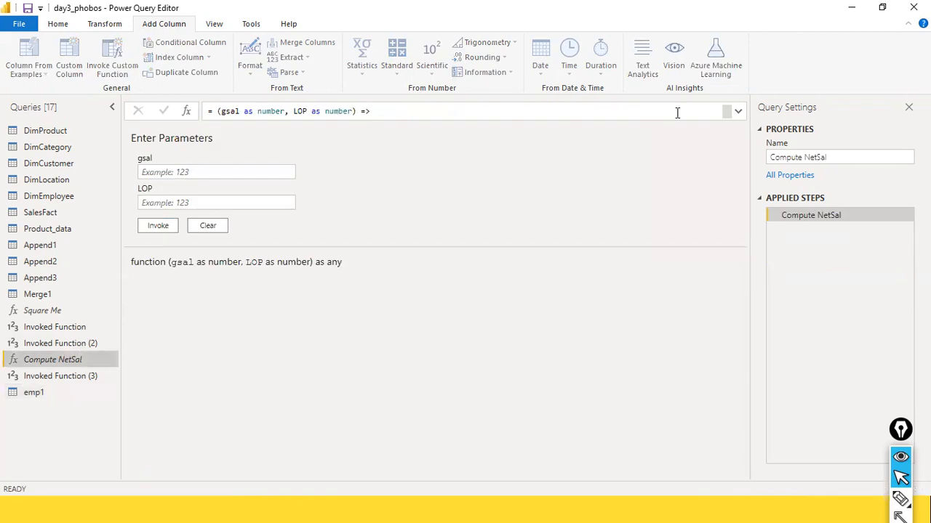
pyautogui.click(738, 111)
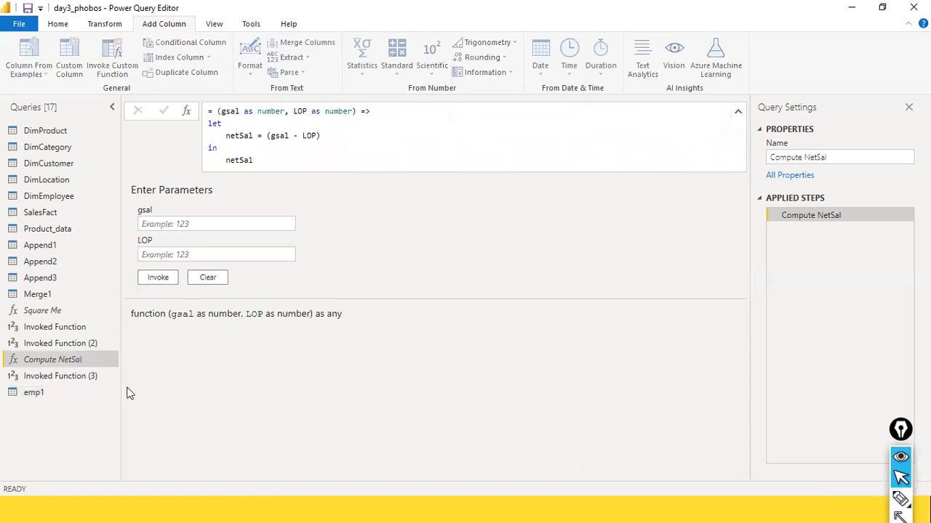
pyautogui.click(45, 390)
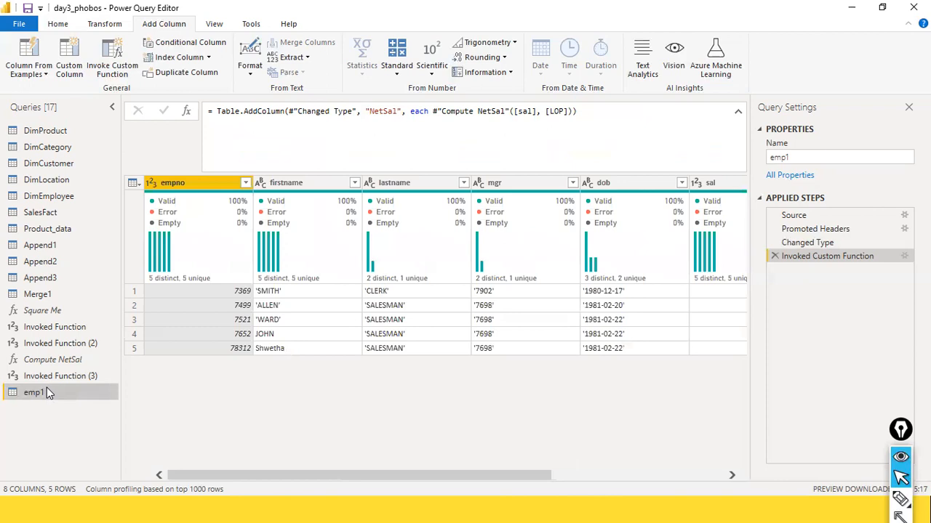
pyautogui.moveTo(409, 476); pyautogui.dragTo(860, 476)
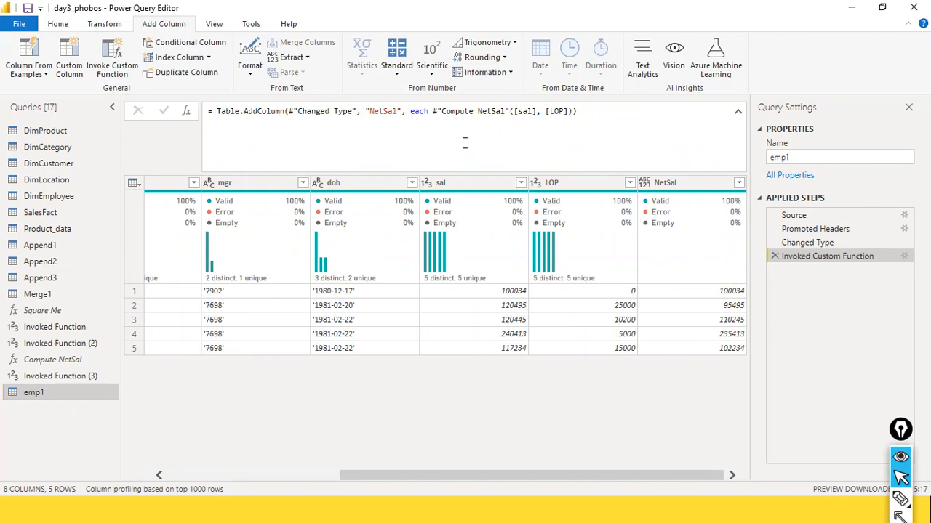
pyautogui.hotkey('ctrl', 'shift', 'a')
pyautogui.moveTo(463, 125); pyautogui.dragTo(469, 177)
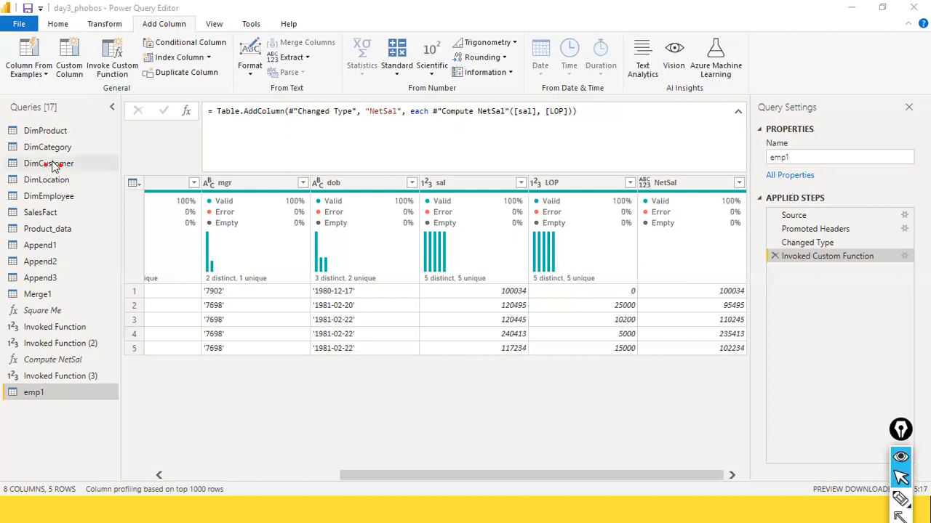
# - Review the columns of the DimCustomer query from CustID across to Customer Name - Copy.2
pyautogui.click(46, 166)
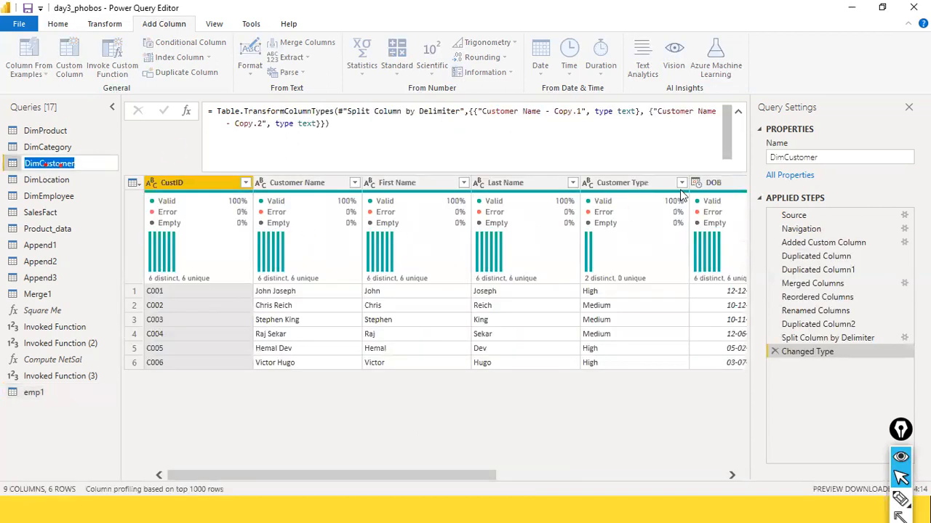
pyautogui.click(391, 482)
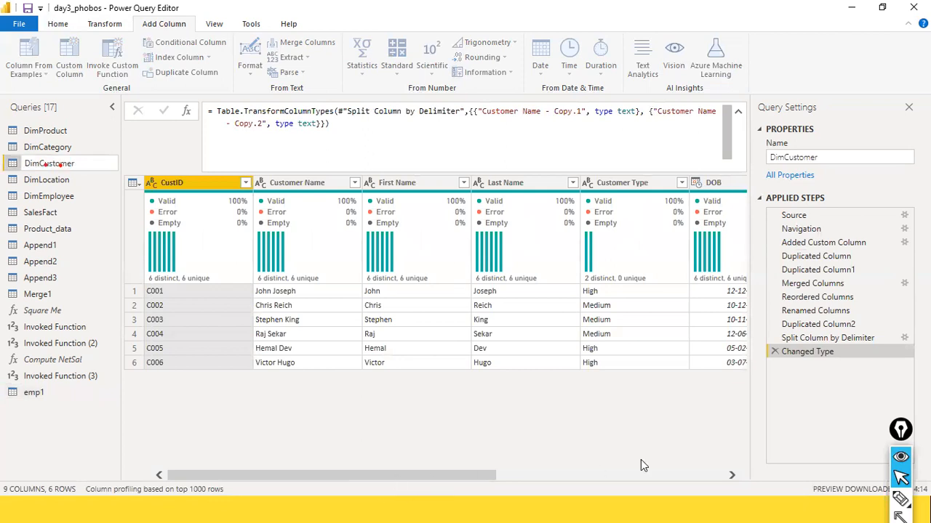
pyautogui.click(500, 473)
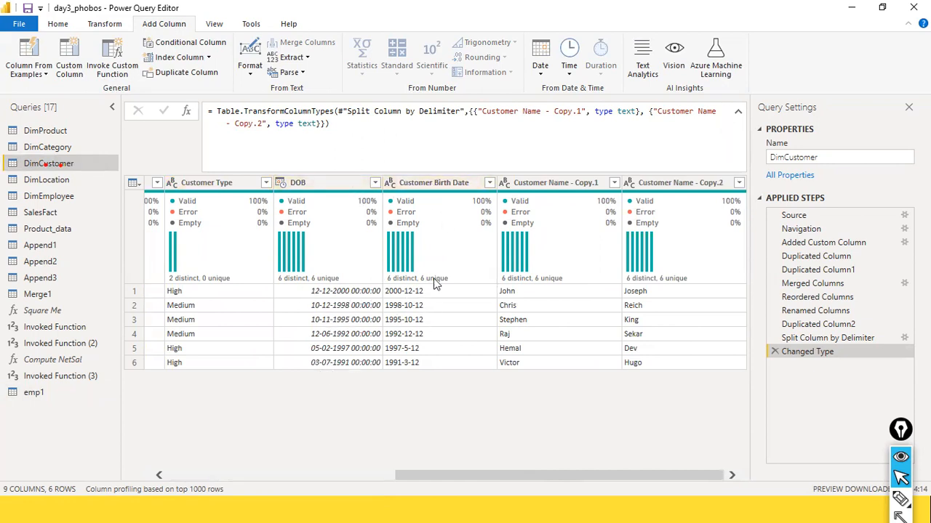
pyautogui.click(287, 477)
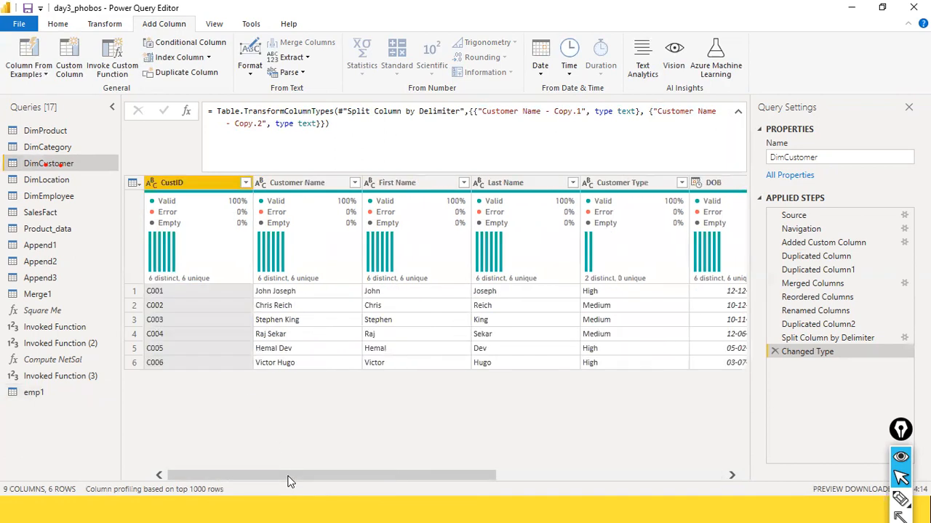
# - Switch to the day3_phobos report window in Power BI Desktop
pyautogui.click(19, 23)
pyautogui.press('Escape')
pyautogui.hotkey('alt', 'Tab')
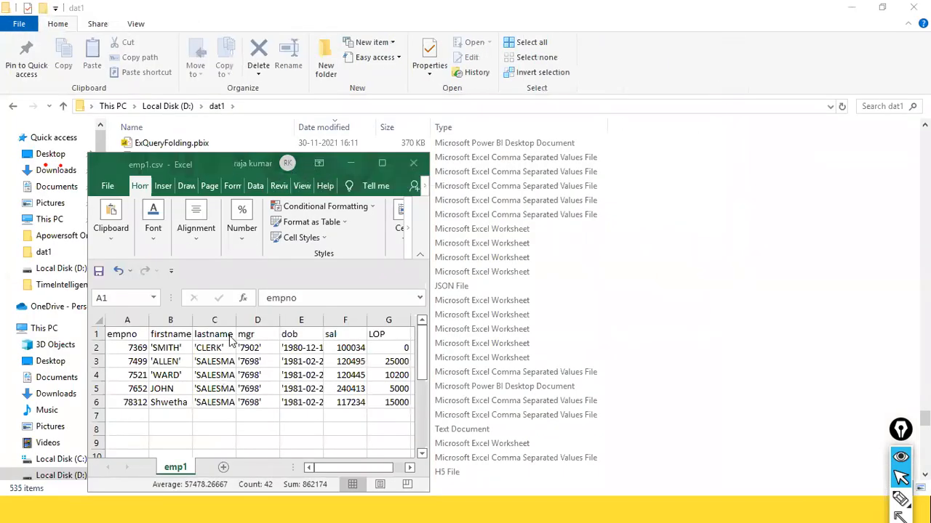
pyautogui.hotkey('alt', 'Tab')
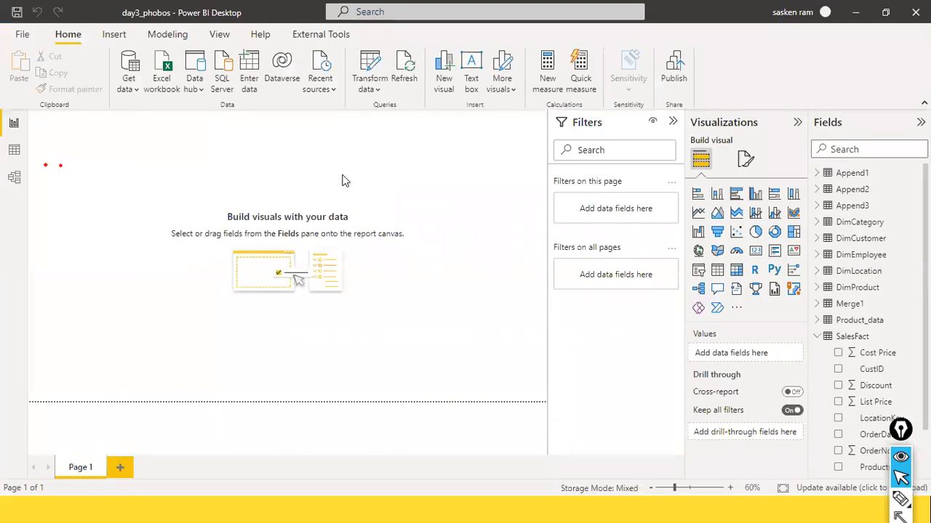